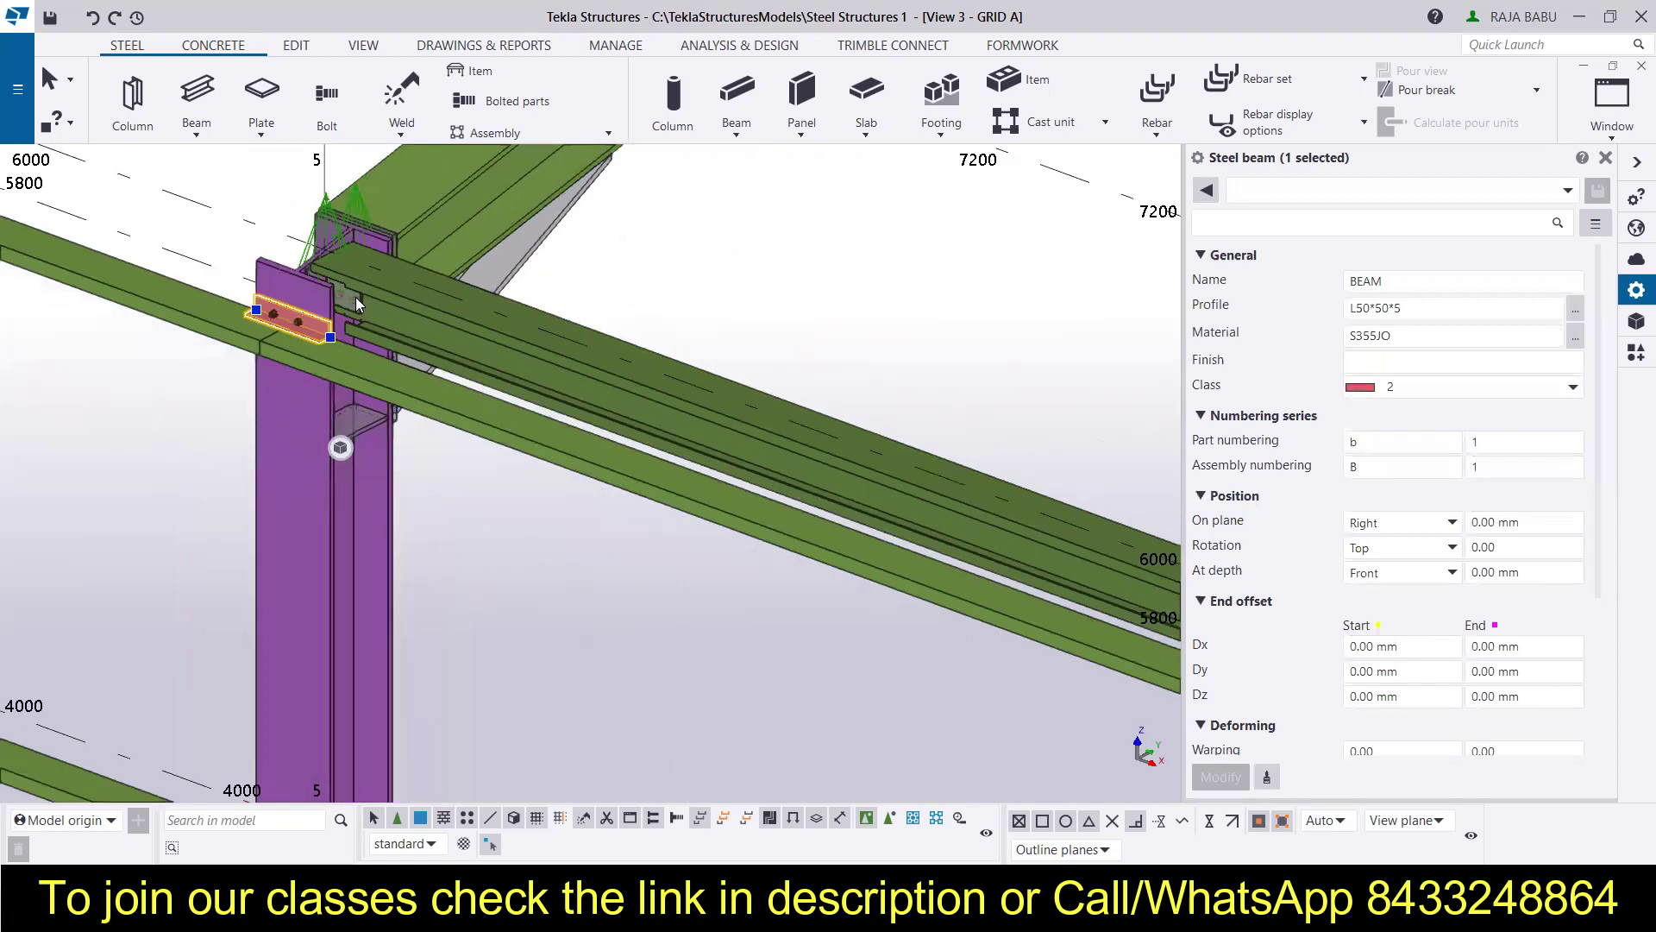
Turn on selection of objects in components while keeping the frame between grids 5 and 6 in view
{"action": "scroll", "coordinate": [355, 297], "scroll_direction": "up", "scroll_amount": 2}
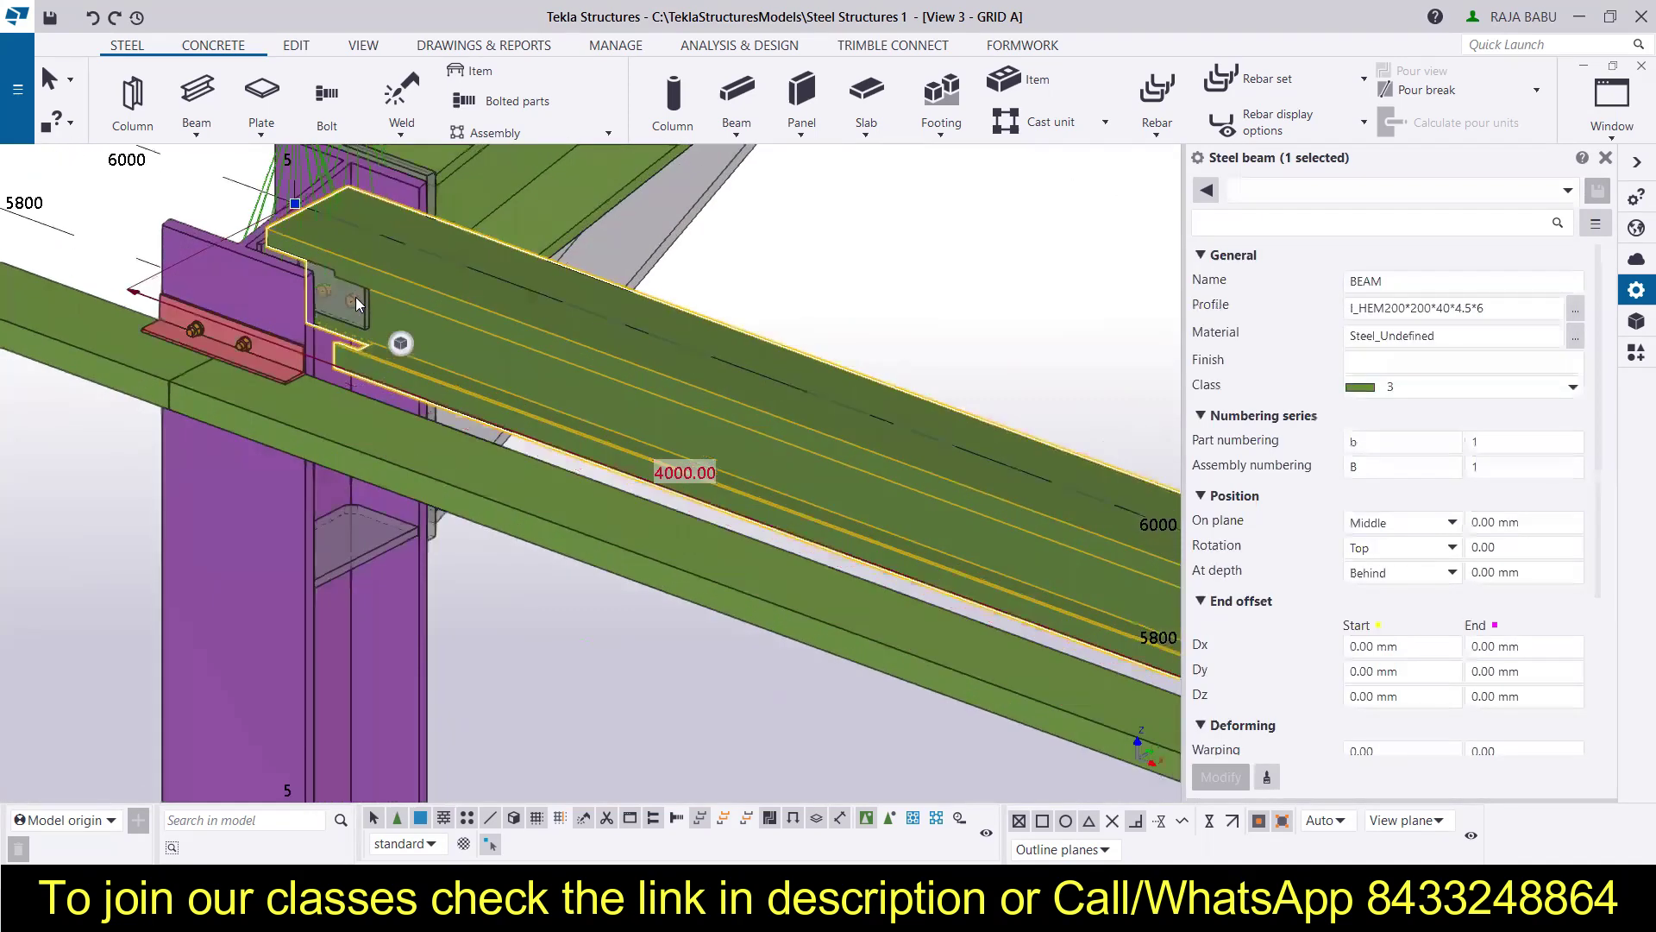
{"action": "scroll", "coordinate": [474, 305], "scroll_direction": "down", "scroll_amount": 5}
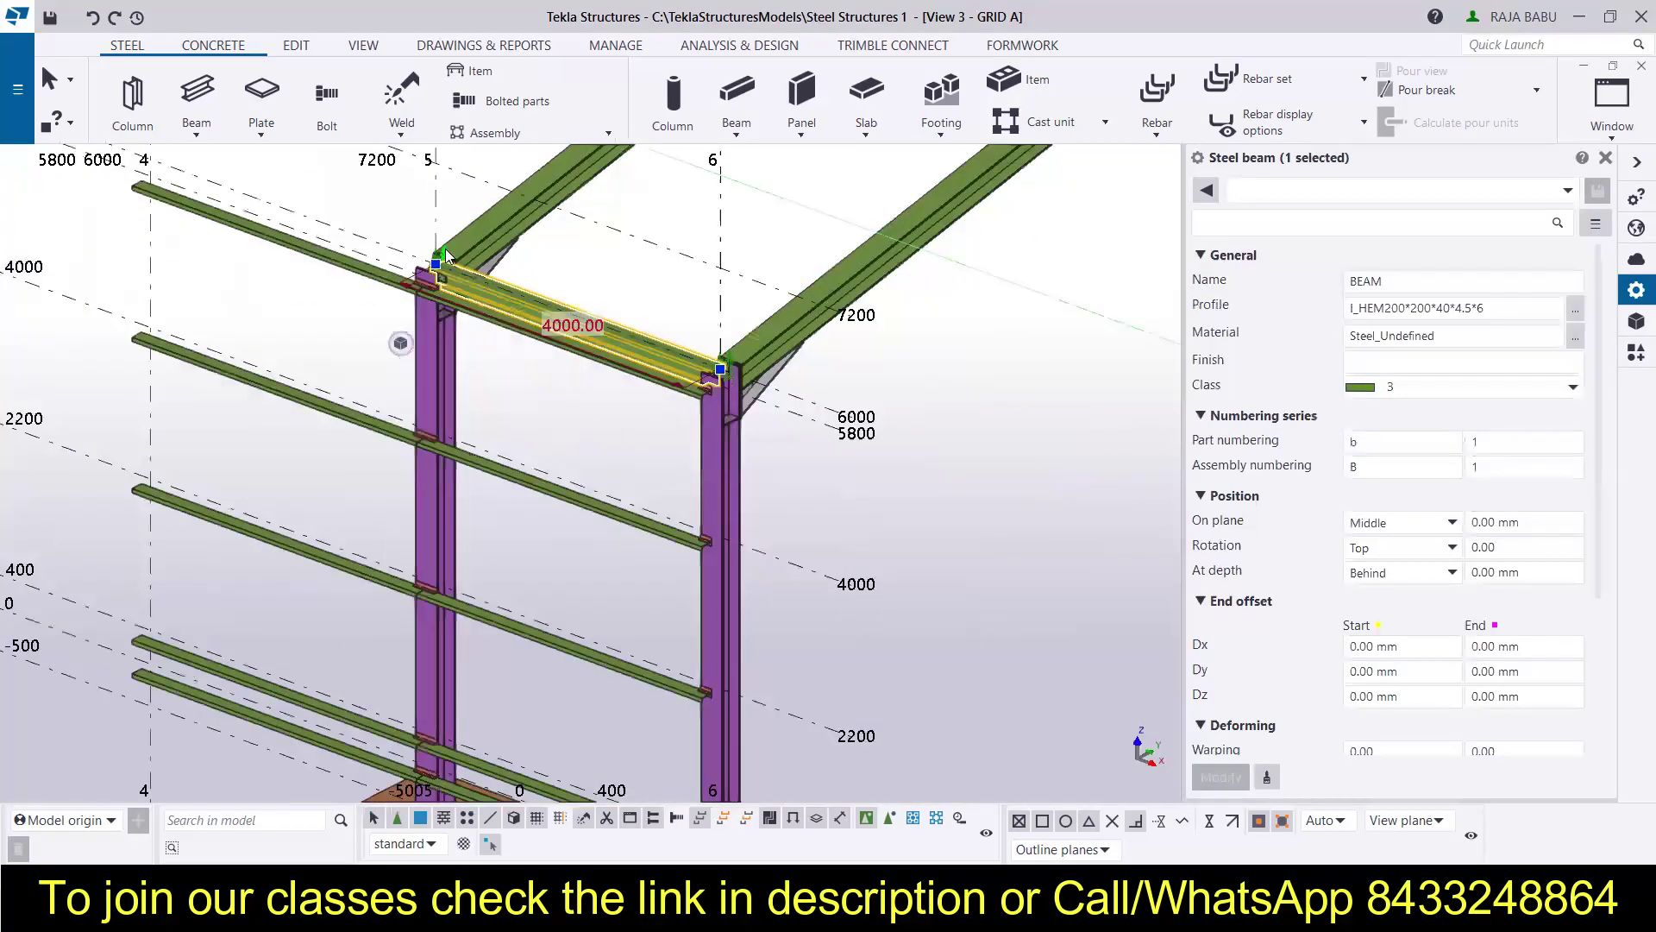
{"action": "scroll", "coordinate": [445, 248], "scroll_direction": "down", "scroll_amount": 3}
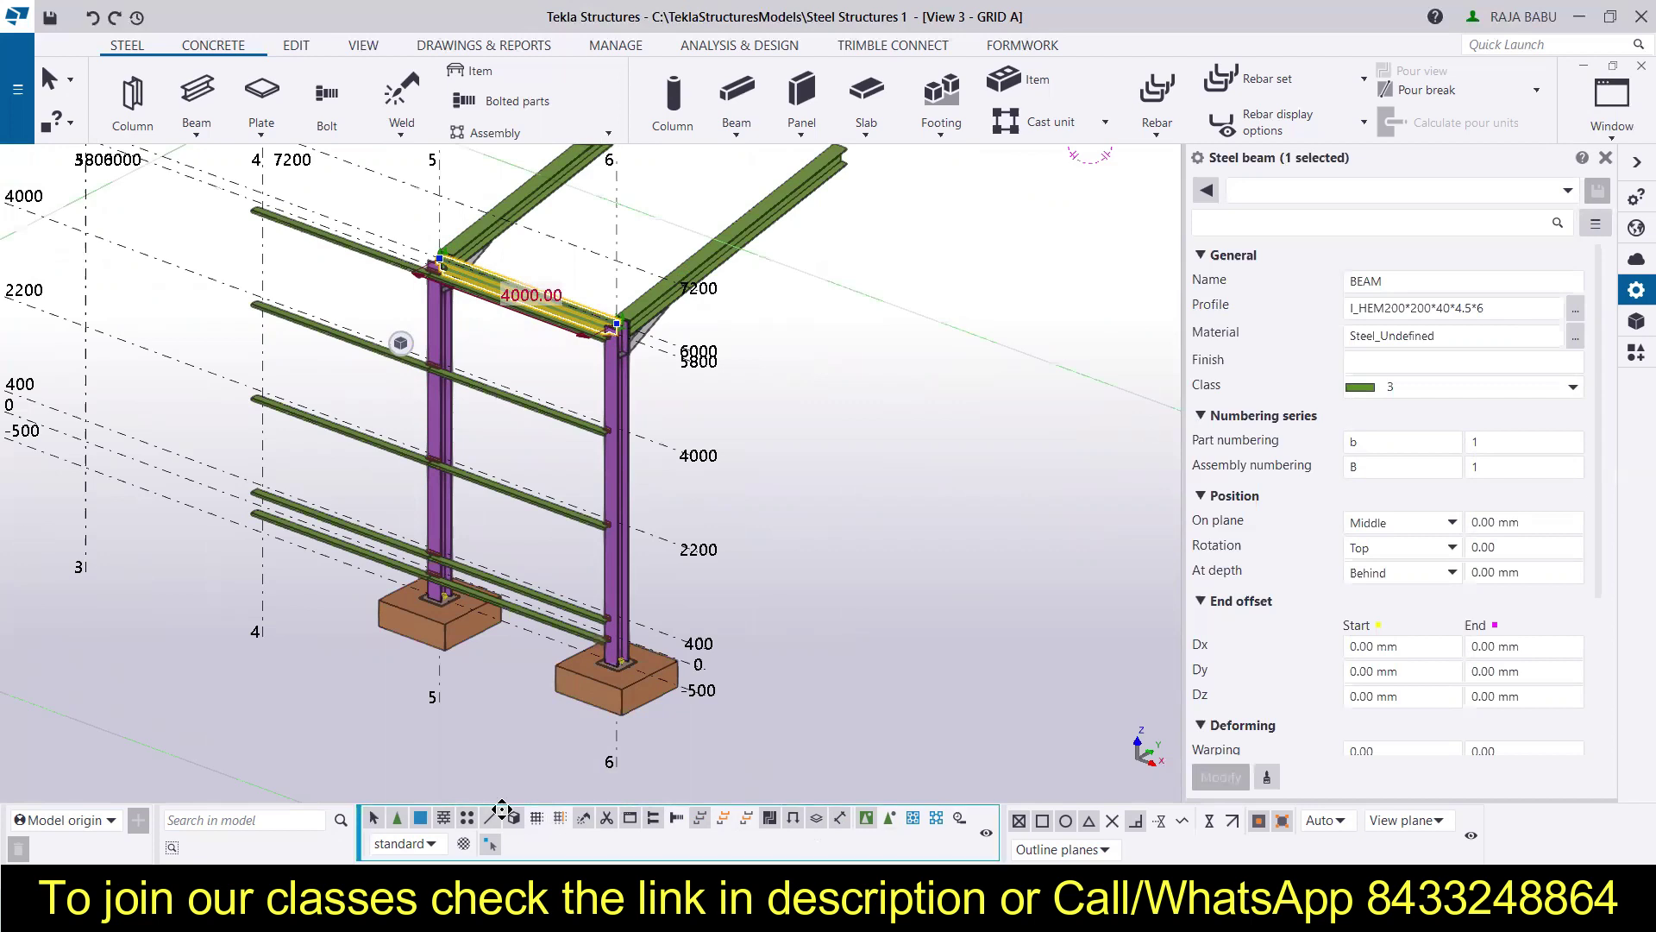
{"action": "left_click", "coordinate": [889, 824]}
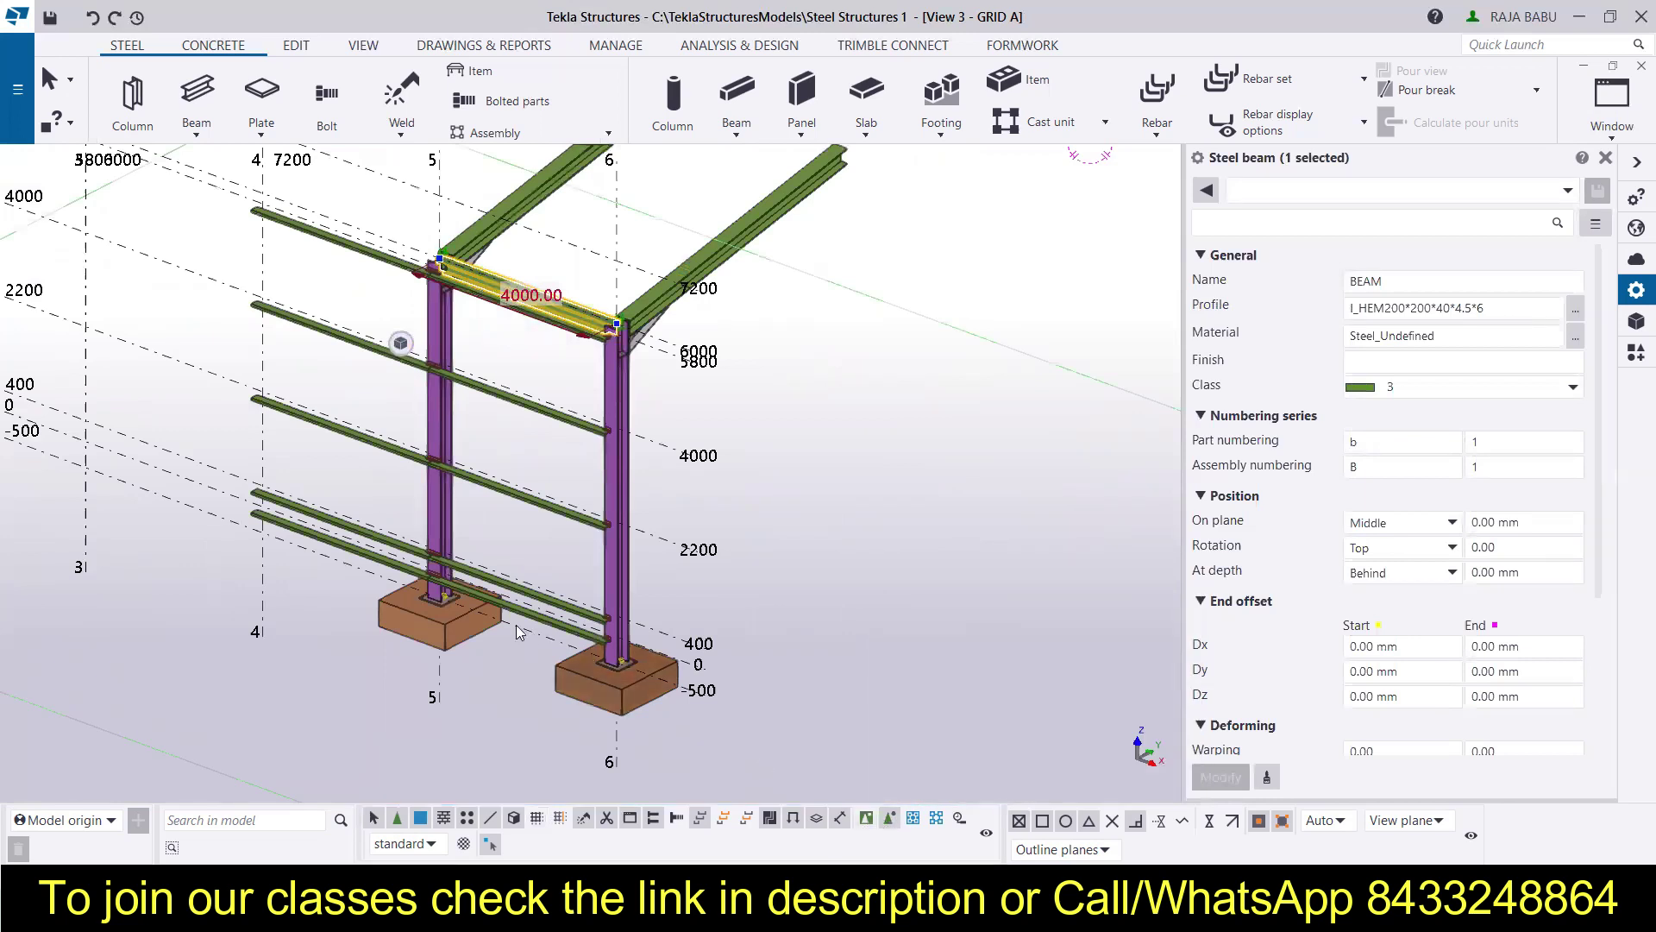
Inspect the haunch plate and the upper and lower bolt groups at the top of the grid 6 column
{"action": "scroll", "coordinate": [453, 318], "scroll_direction": "up", "scroll_amount": 5}
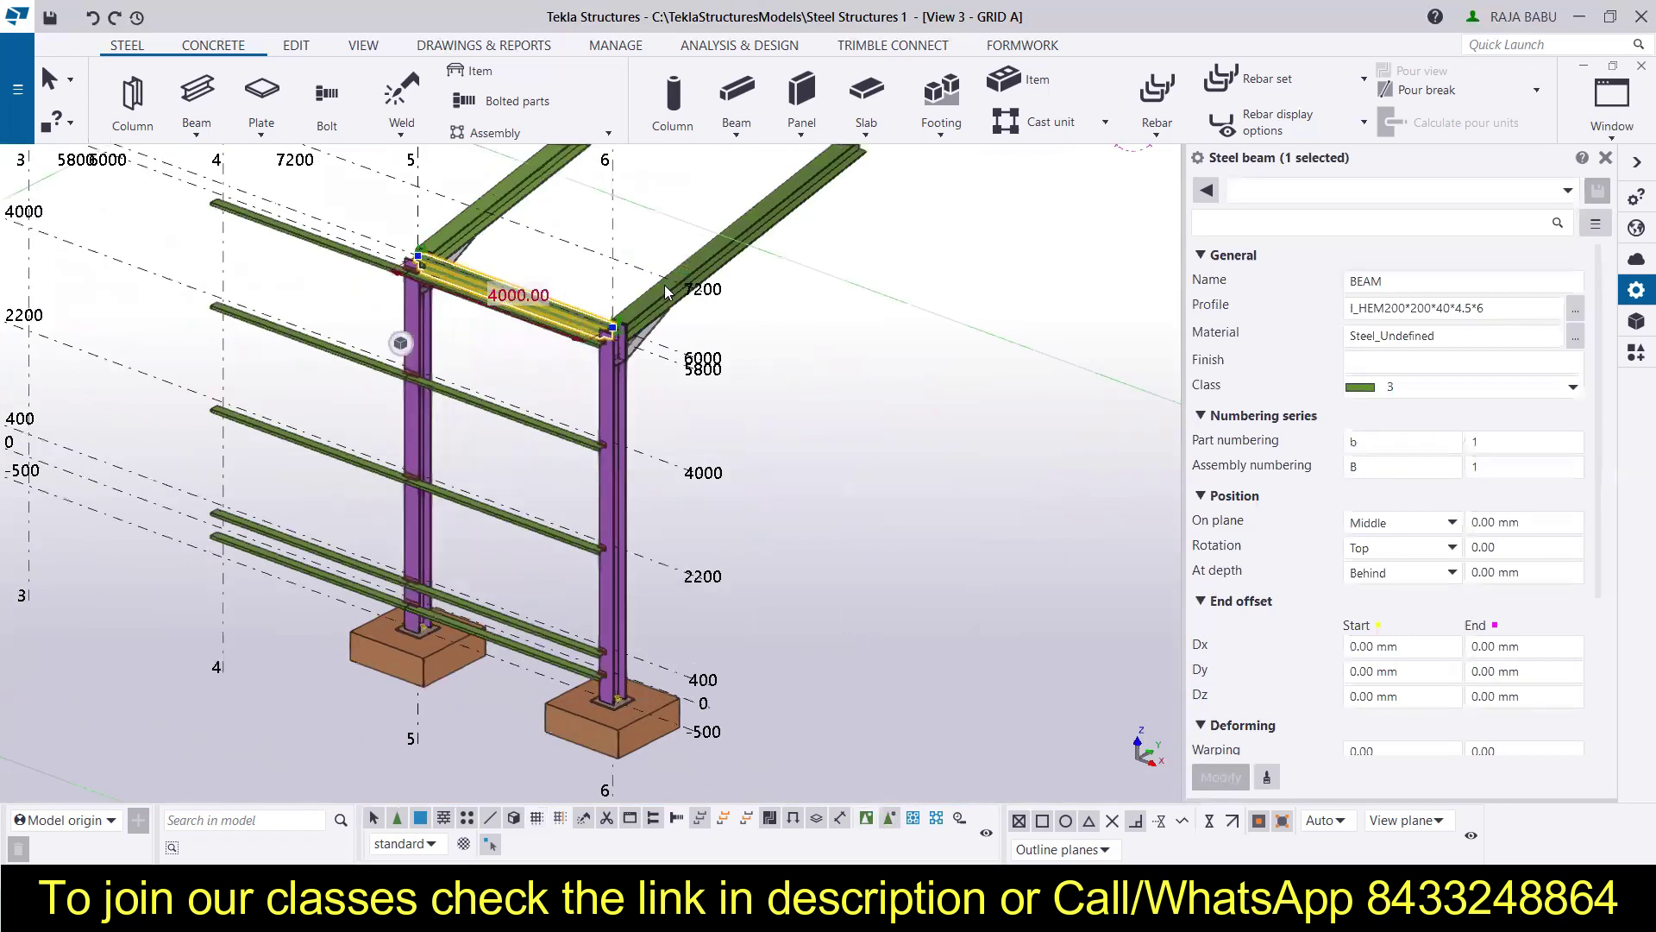
{"action": "middle_click_drag", "start_coordinate": [412, 367], "coordinate": [380, 544]}
{"action": "scroll", "coordinate": [796, 529], "scroll_direction": "up", "scroll_amount": 2}
{"action": "scroll", "coordinate": [796, 530], "scroll_direction": "up", "scroll_amount": 6}
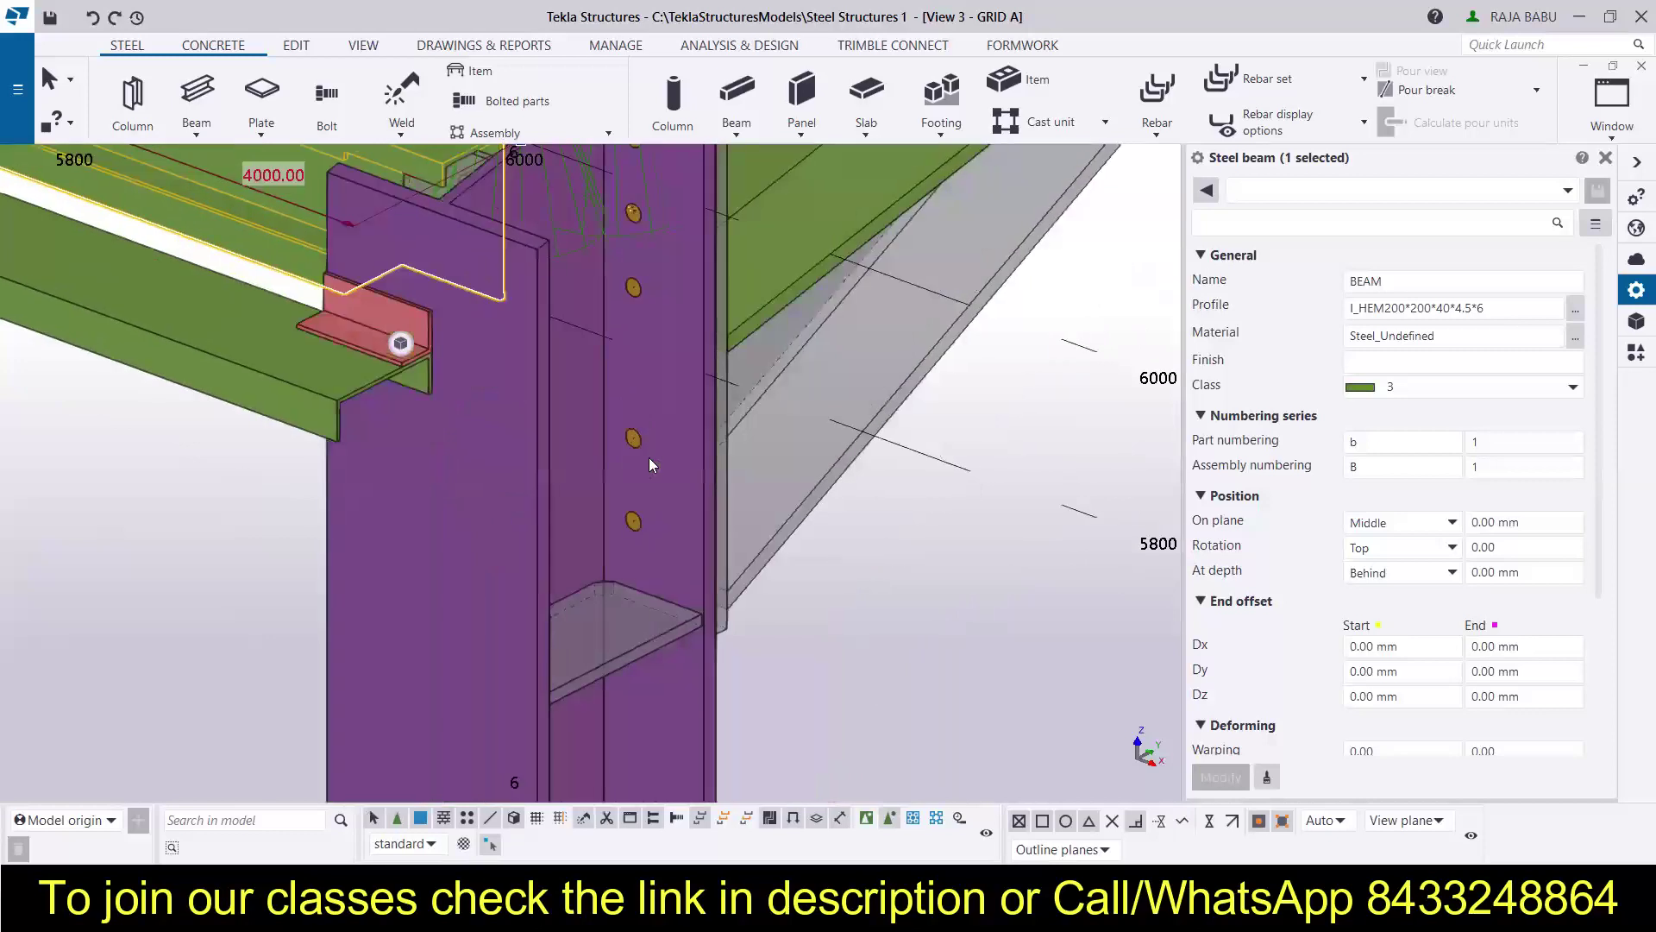
{"action": "scroll", "coordinate": [649, 459], "scroll_direction": "down", "scroll_amount": 2}
{"action": "left_click", "coordinate": [799, 466]}
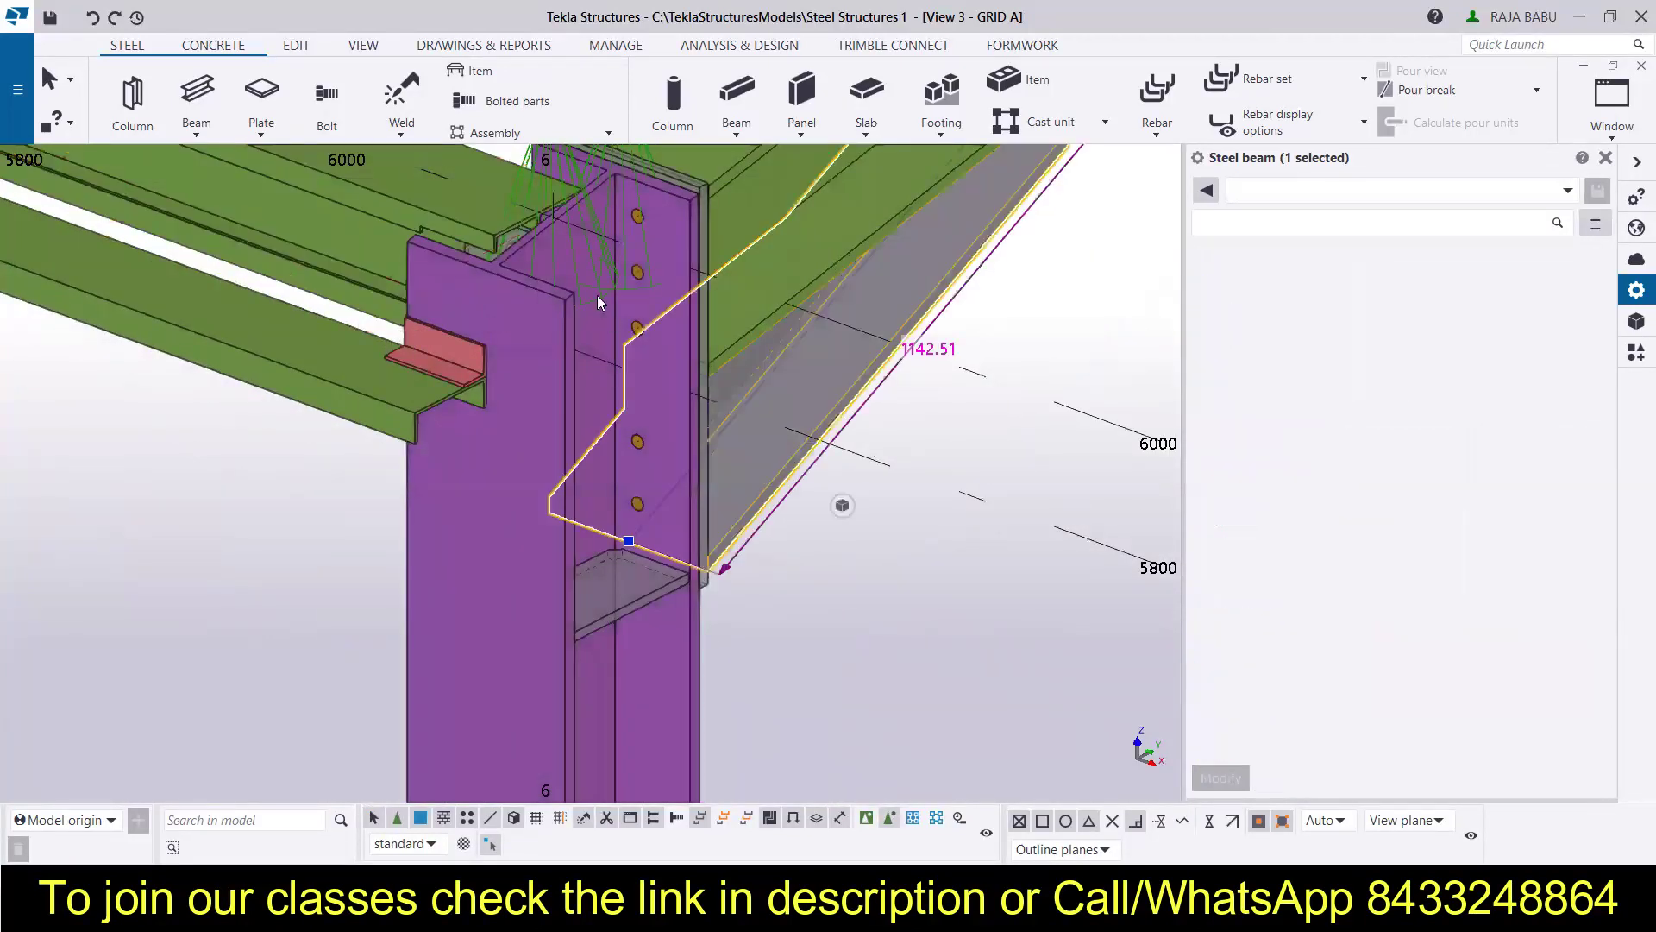
{"action": "left_click", "coordinate": [640, 329]}
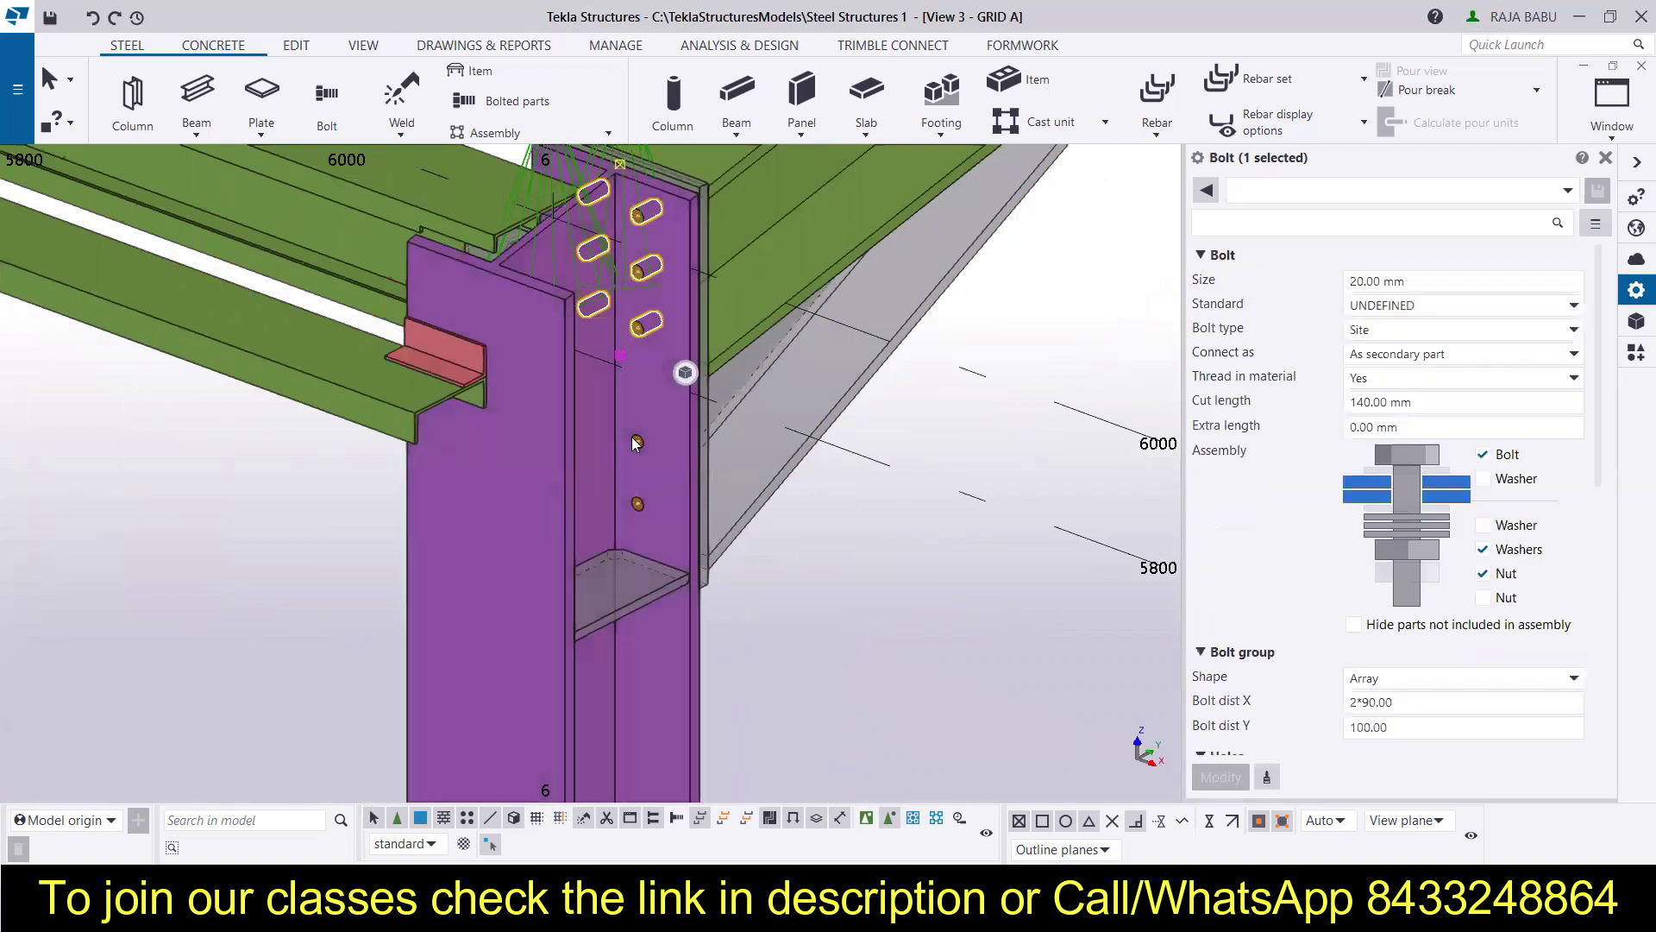
{"action": "left_click", "coordinate": [636, 442]}
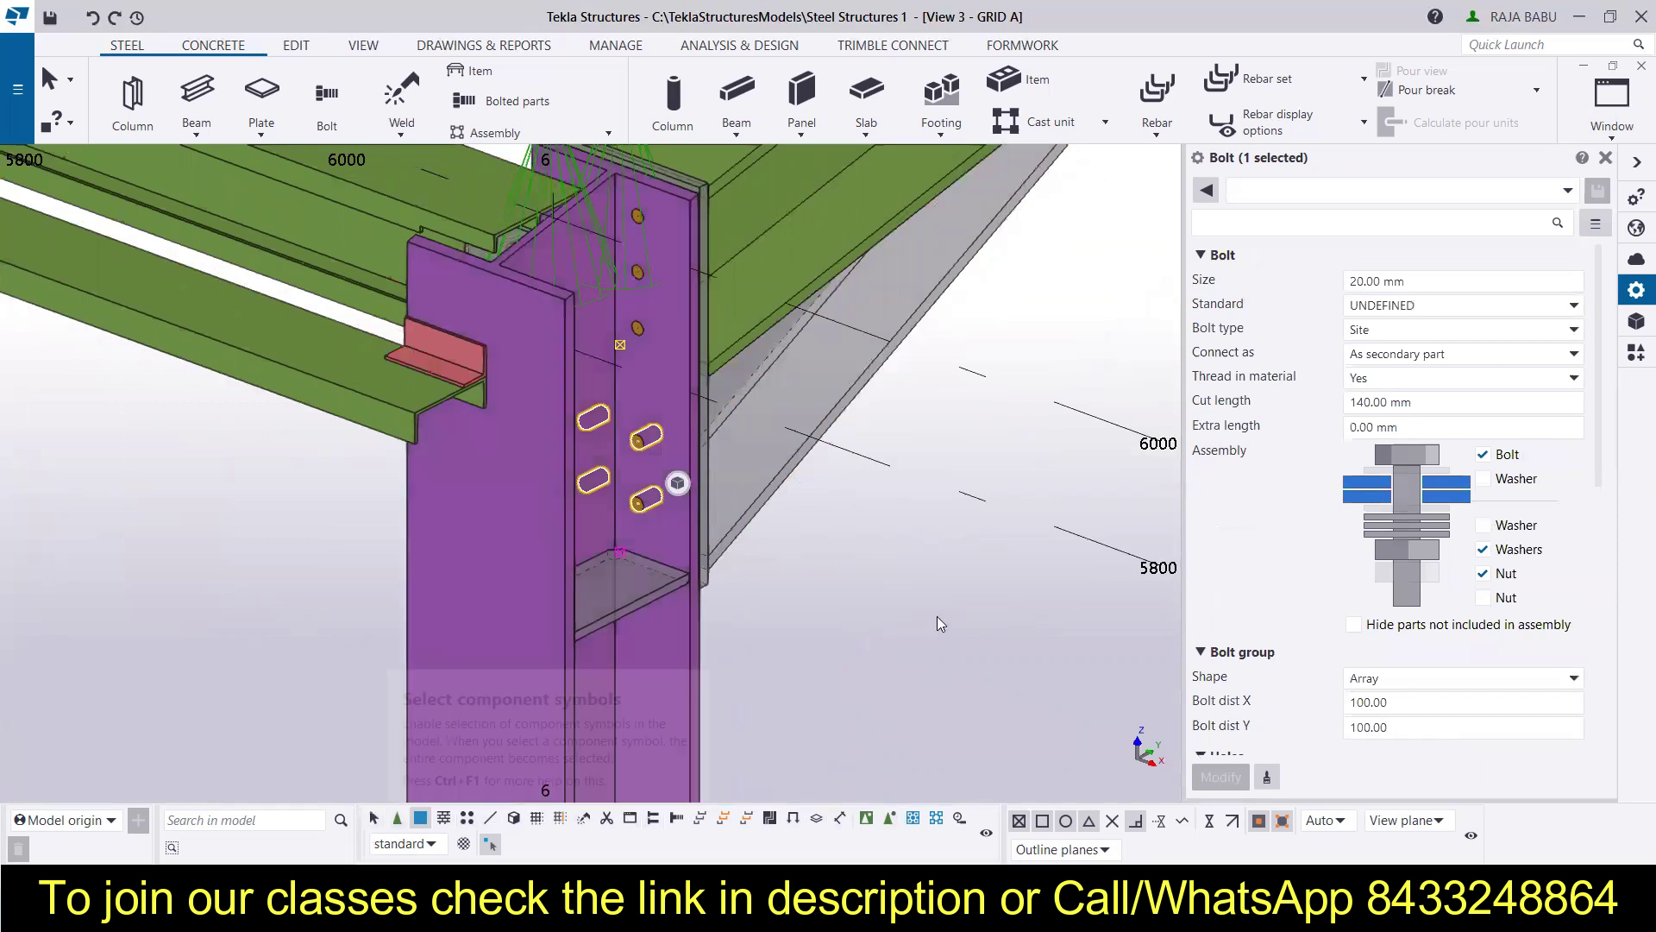
With selection limited to parts, try picking the lower bolt group on the grid 6 column
{"action": "key", "text": "Delete"}
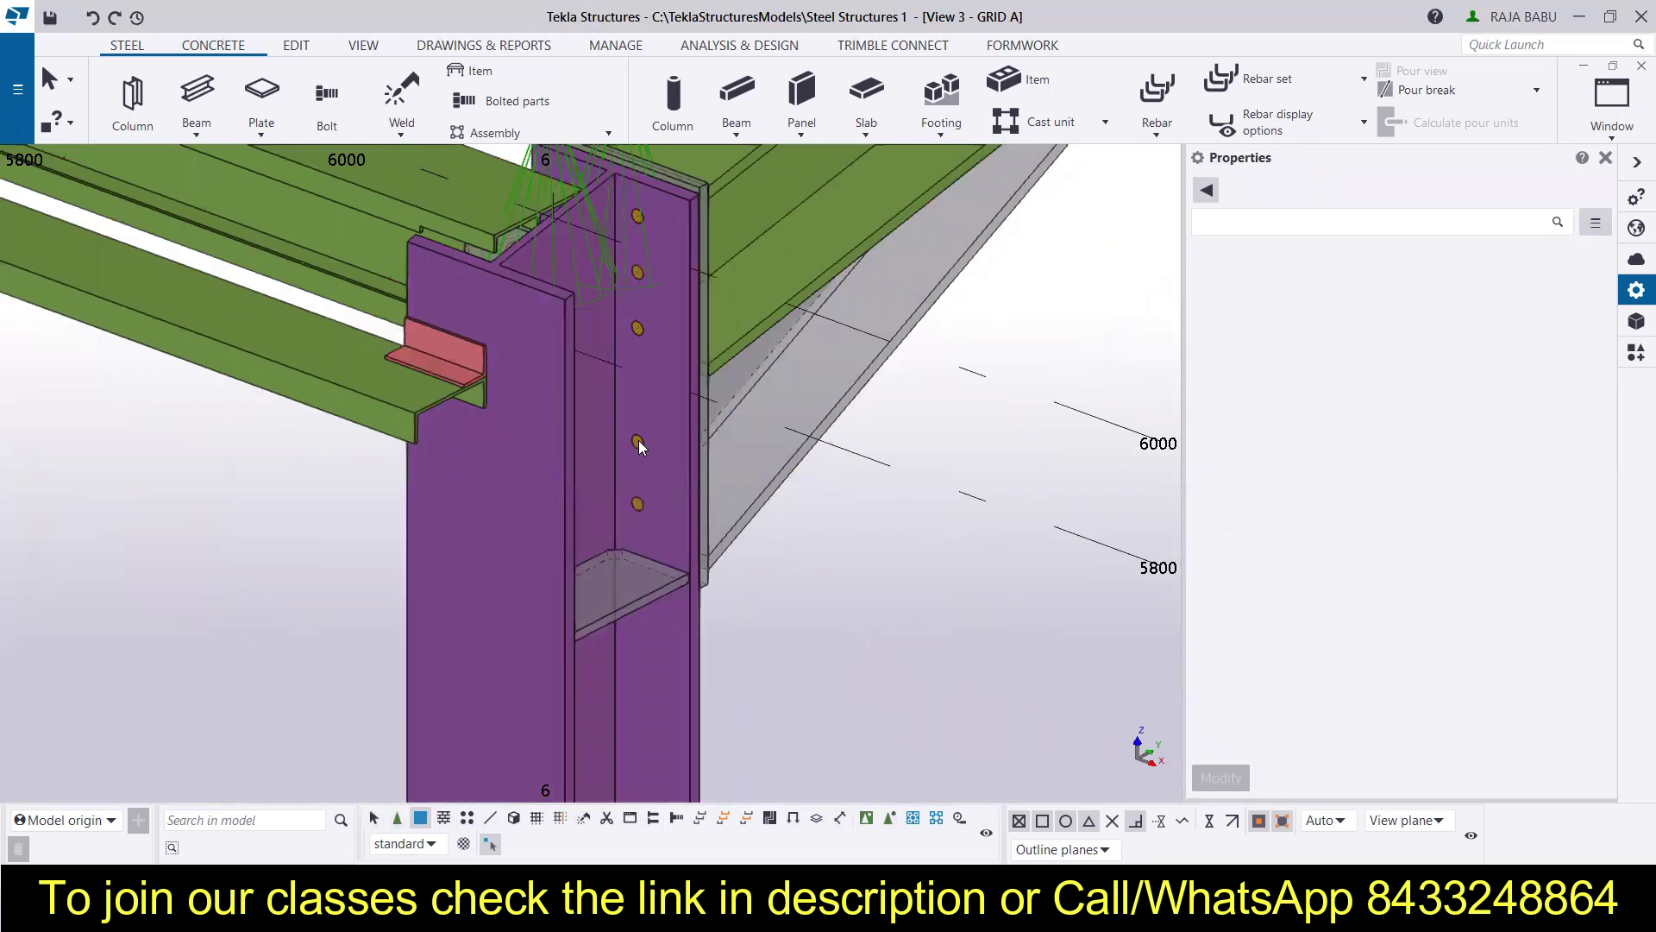
{"action": "left_click", "coordinate": [639, 442]}
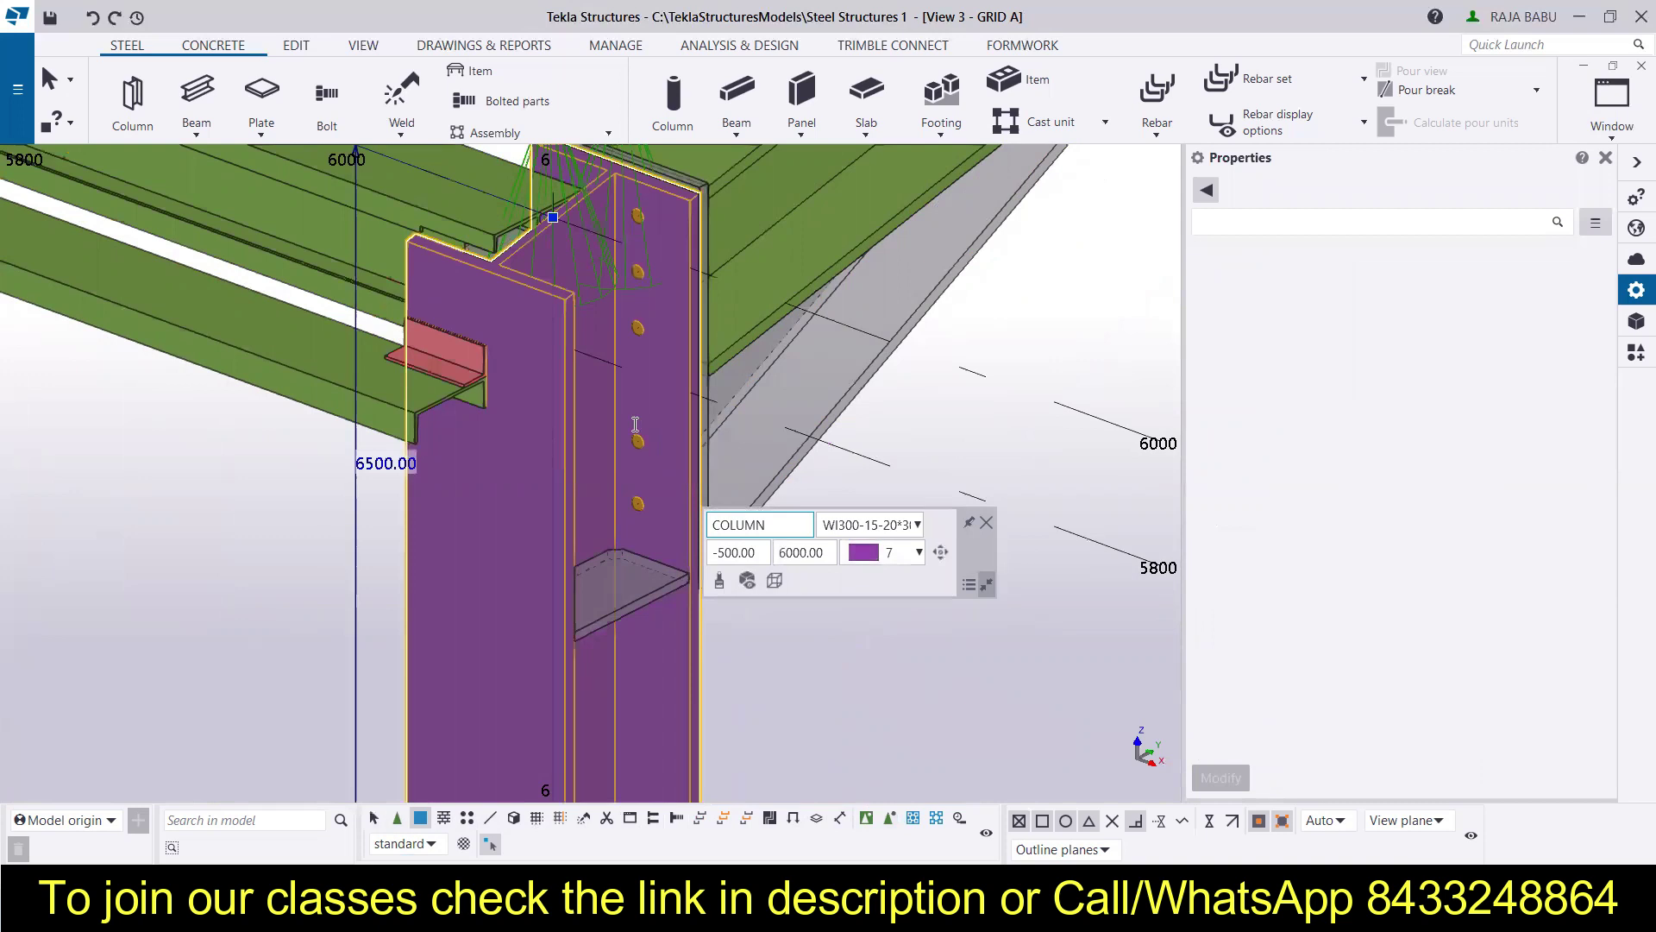
{"action": "scroll", "coordinate": [642, 178], "scroll_direction": "up", "scroll_amount": 2}
{"action": "scroll", "coordinate": [642, 177], "scroll_direction": "down", "scroll_amount": 3}
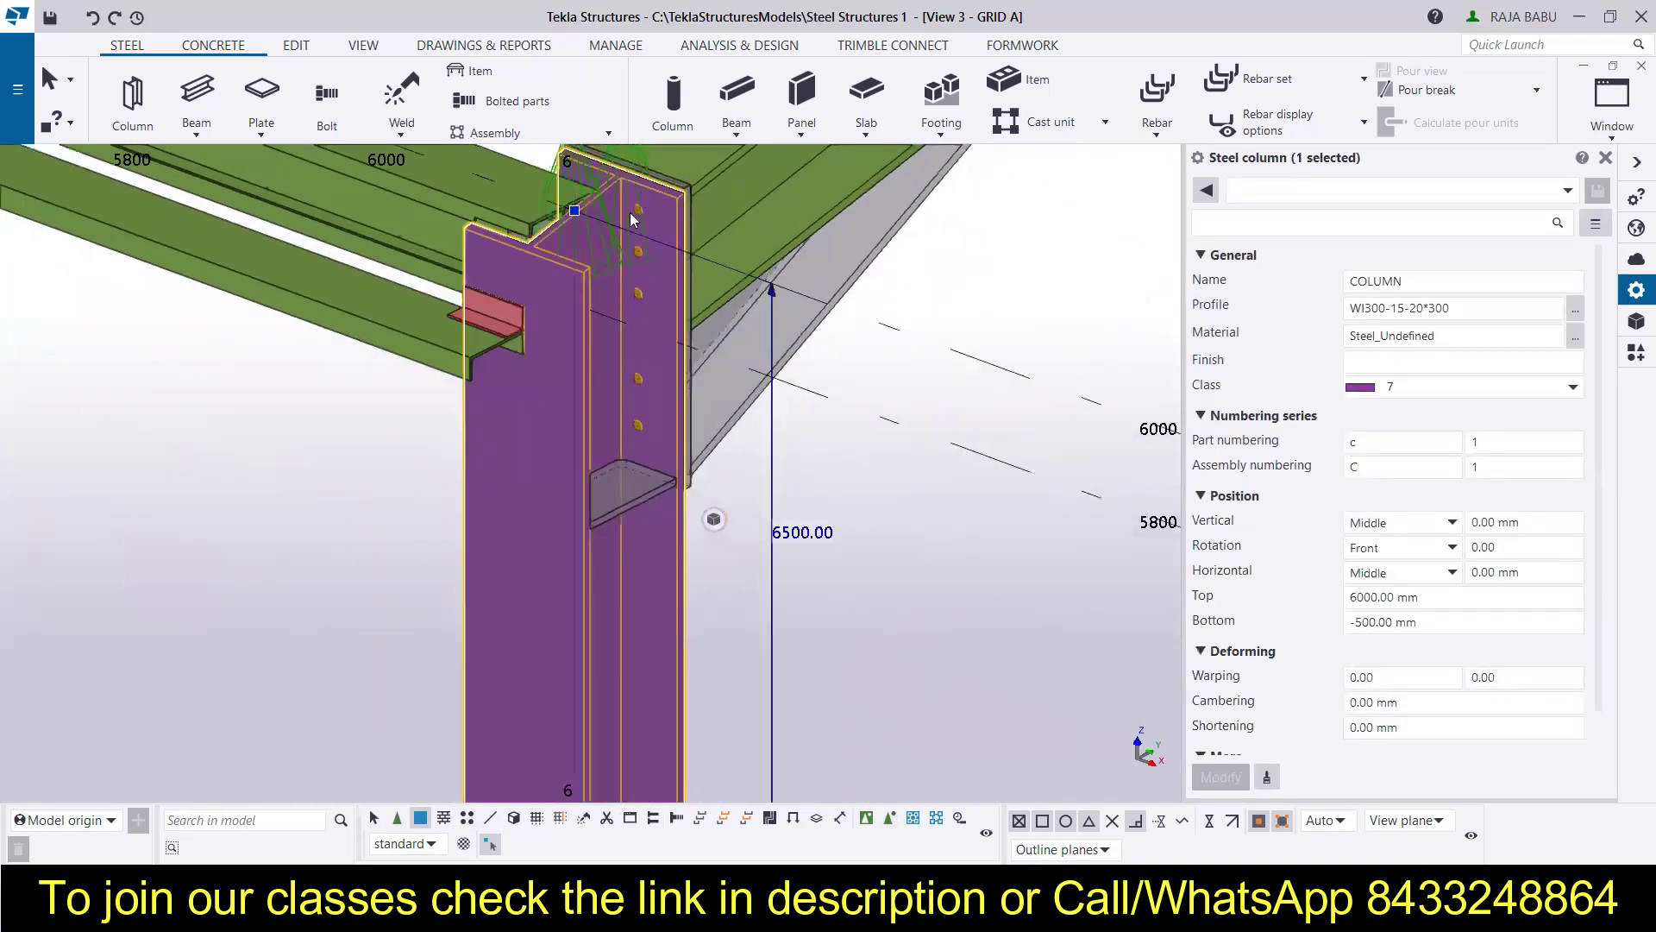
{"action": "scroll", "coordinate": [639, 239], "scroll_direction": "down", "scroll_amount": 4}
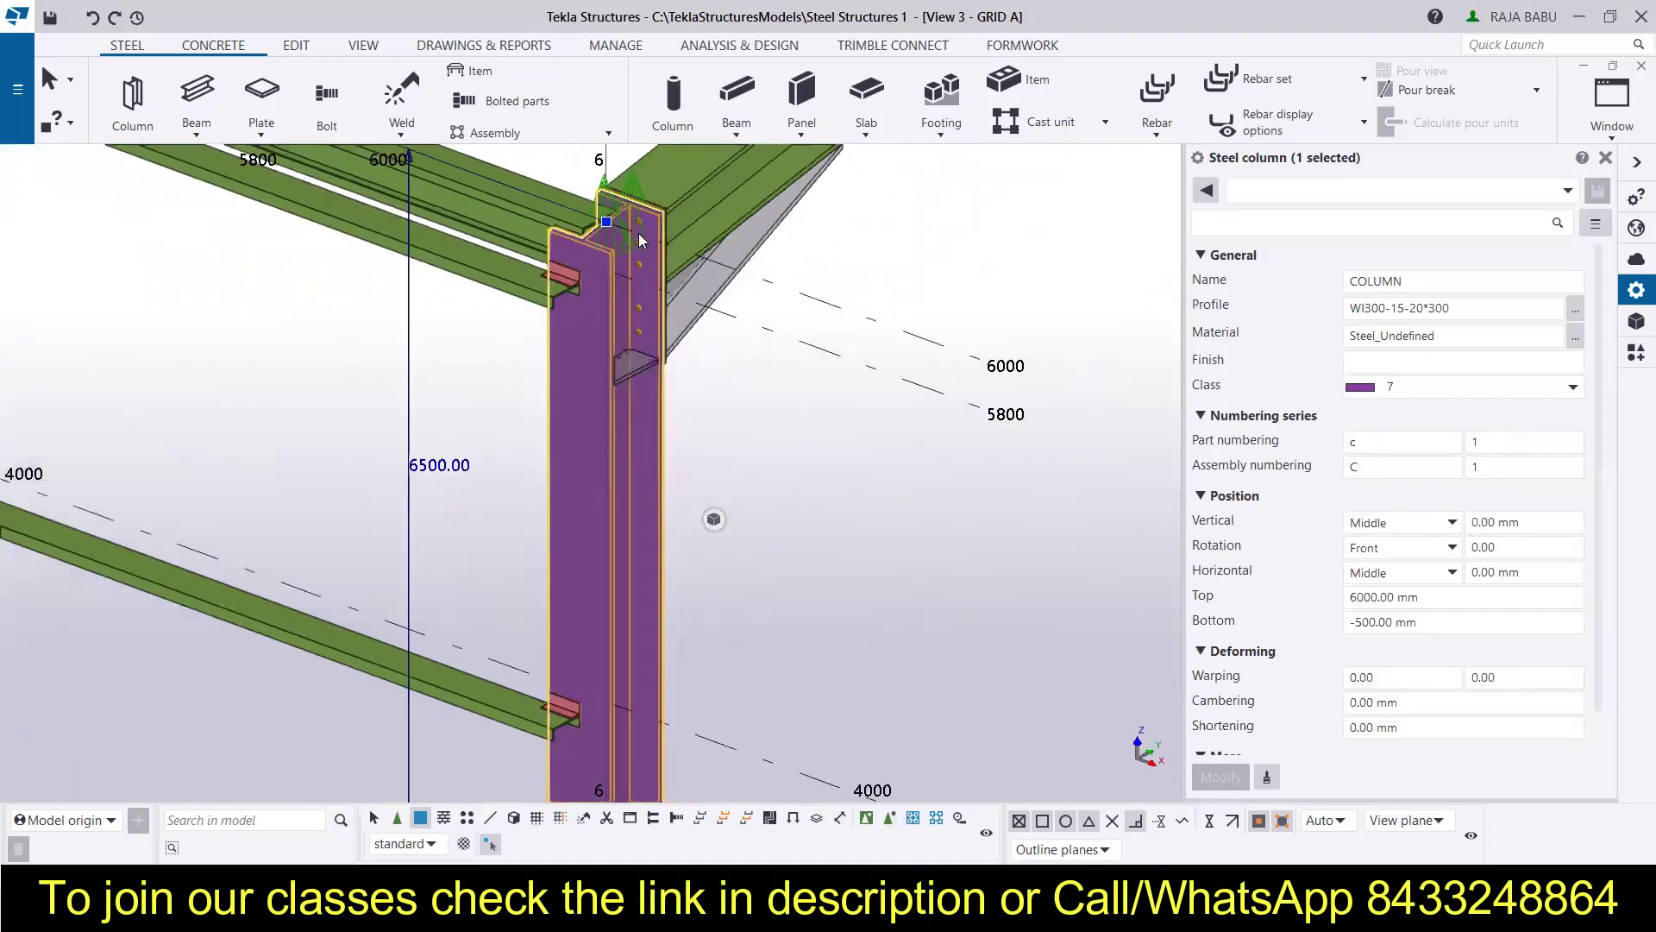
{"action": "scroll", "coordinate": [644, 432], "scroll_direction": "down", "scroll_amount": 1}
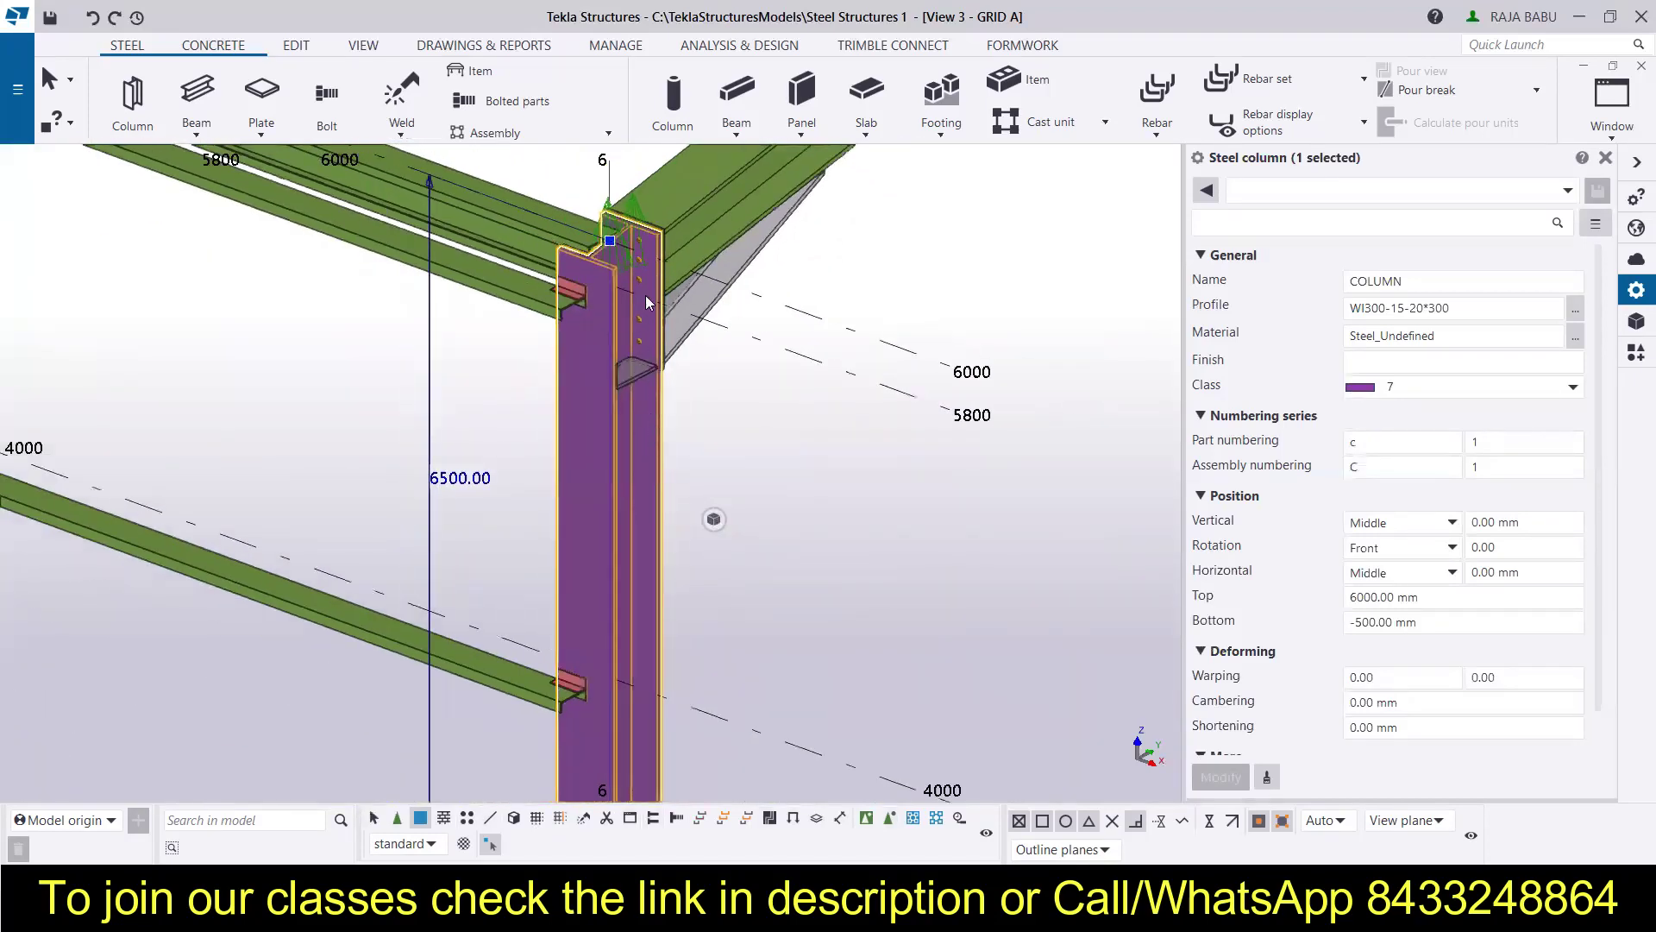
{"action": "scroll", "coordinate": [649, 302], "scroll_direction": "up", "scroll_amount": 2}
Try moving the top end point of the grid 6 column off its grid position, and undo the move
{"action": "middle_click_drag", "start_coordinate": [676, 295], "coordinate": [687, 407], "text": "ctrl"}
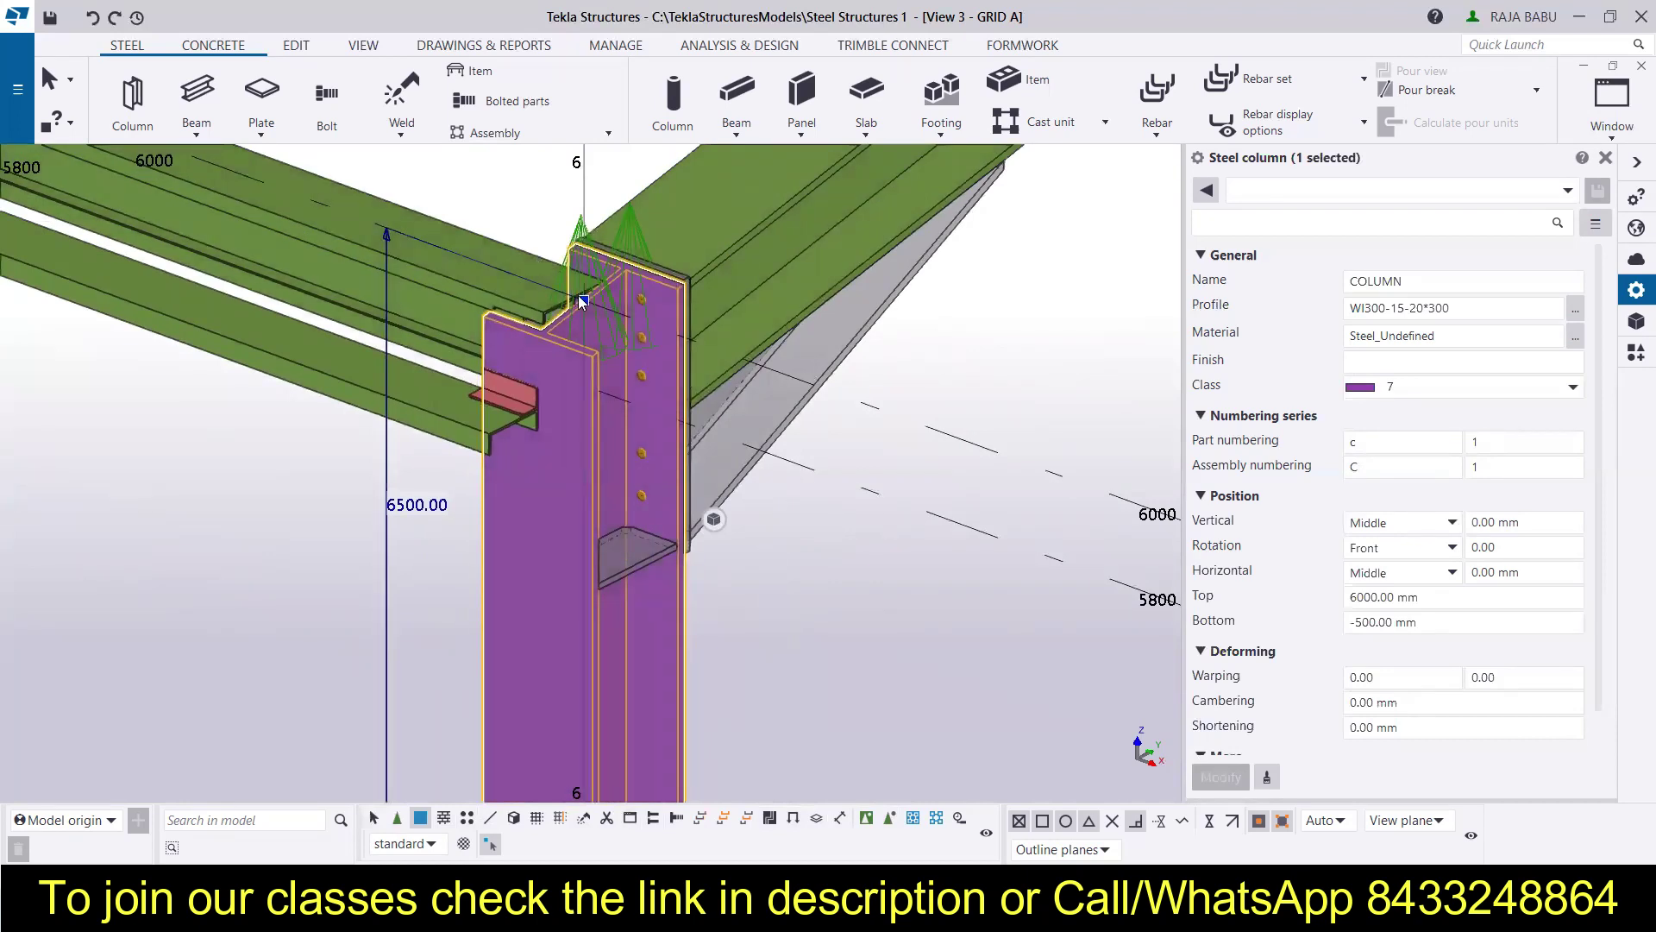
{"action": "scroll", "coordinate": [584, 305], "scroll_direction": "up", "scroll_amount": 1}
{"action": "left_click_drag", "start_coordinate": [584, 304], "coordinate": [604, 462]}
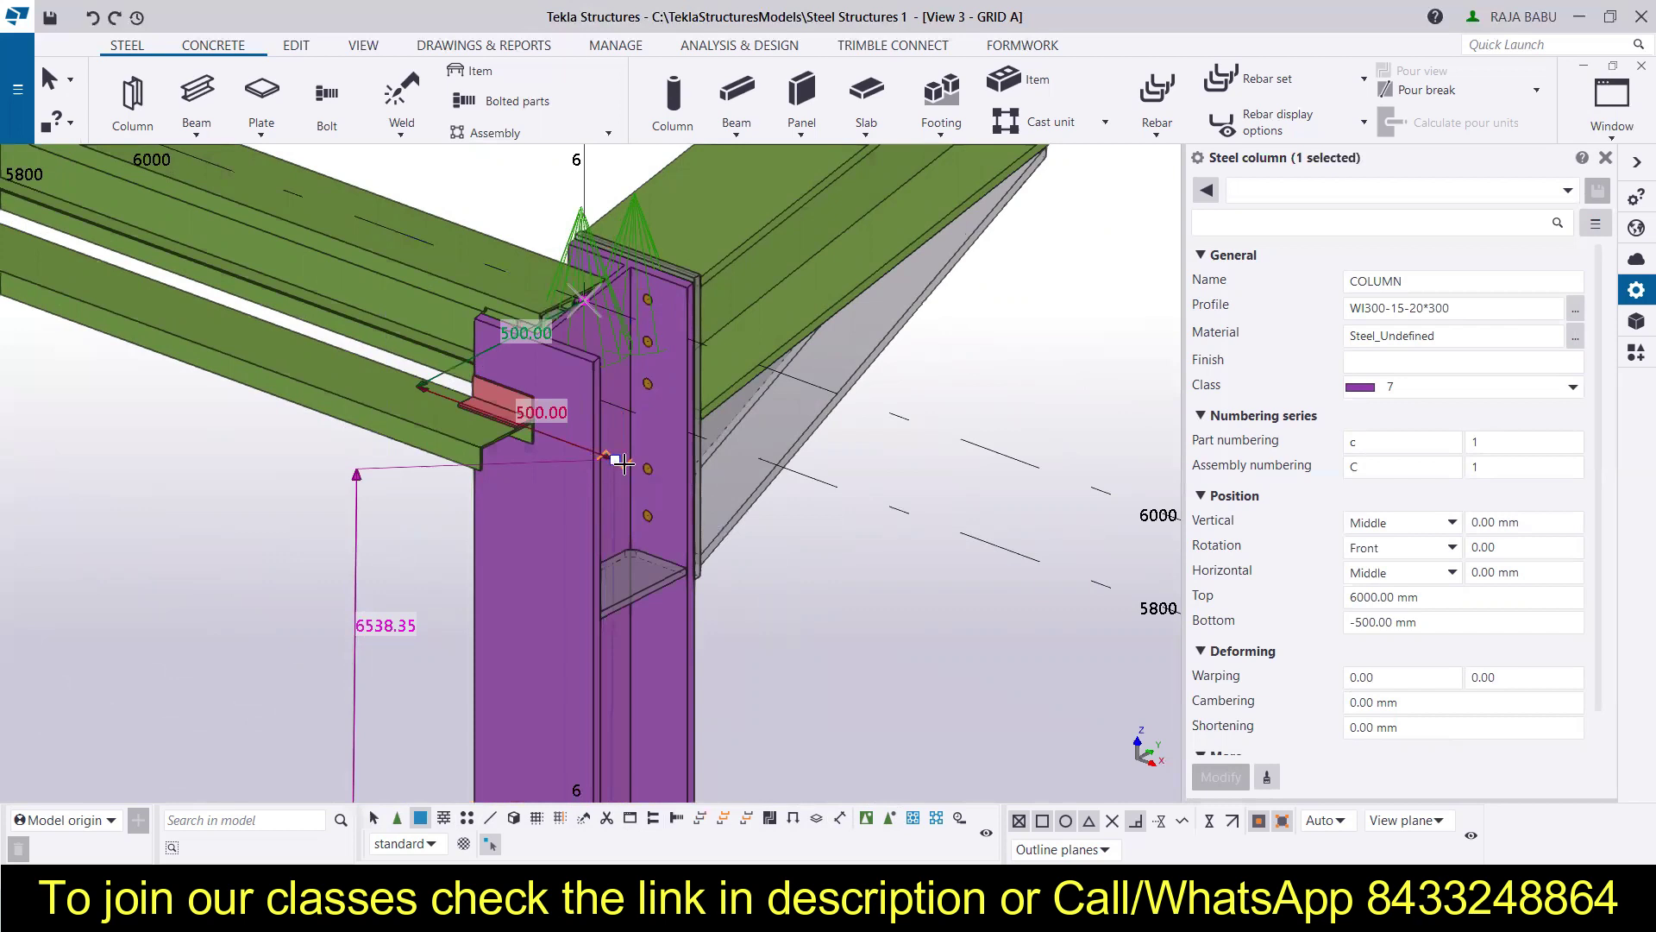
{"action": "left_click", "coordinate": [607, 289]}
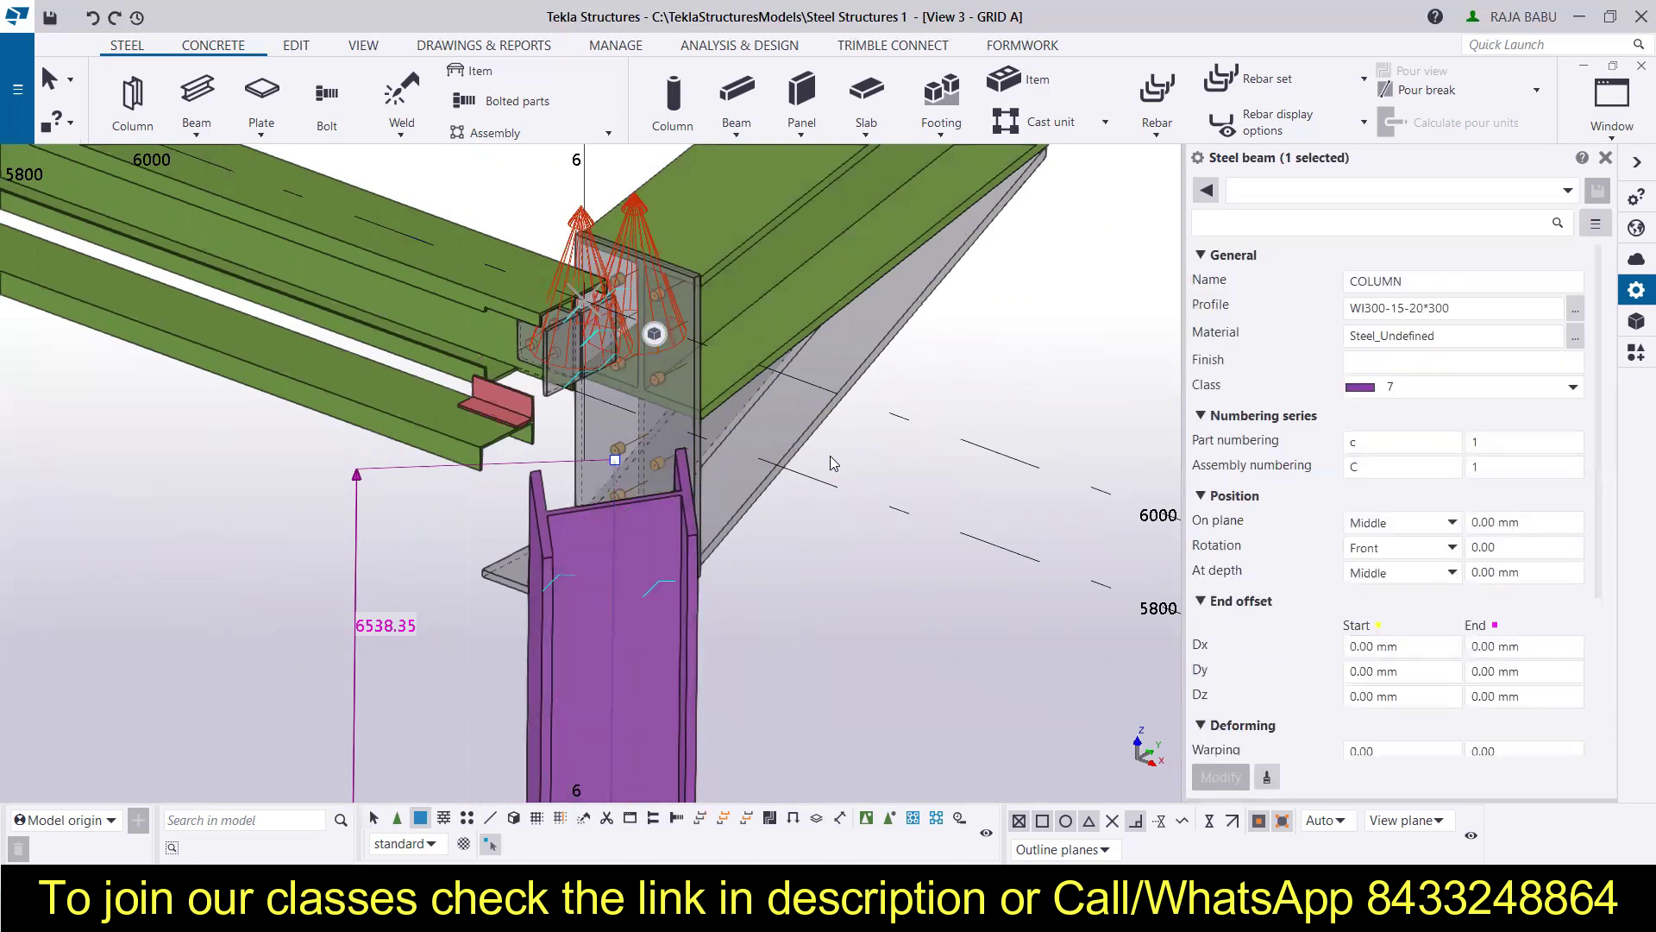
{"action": "key", "text": "Escape"}
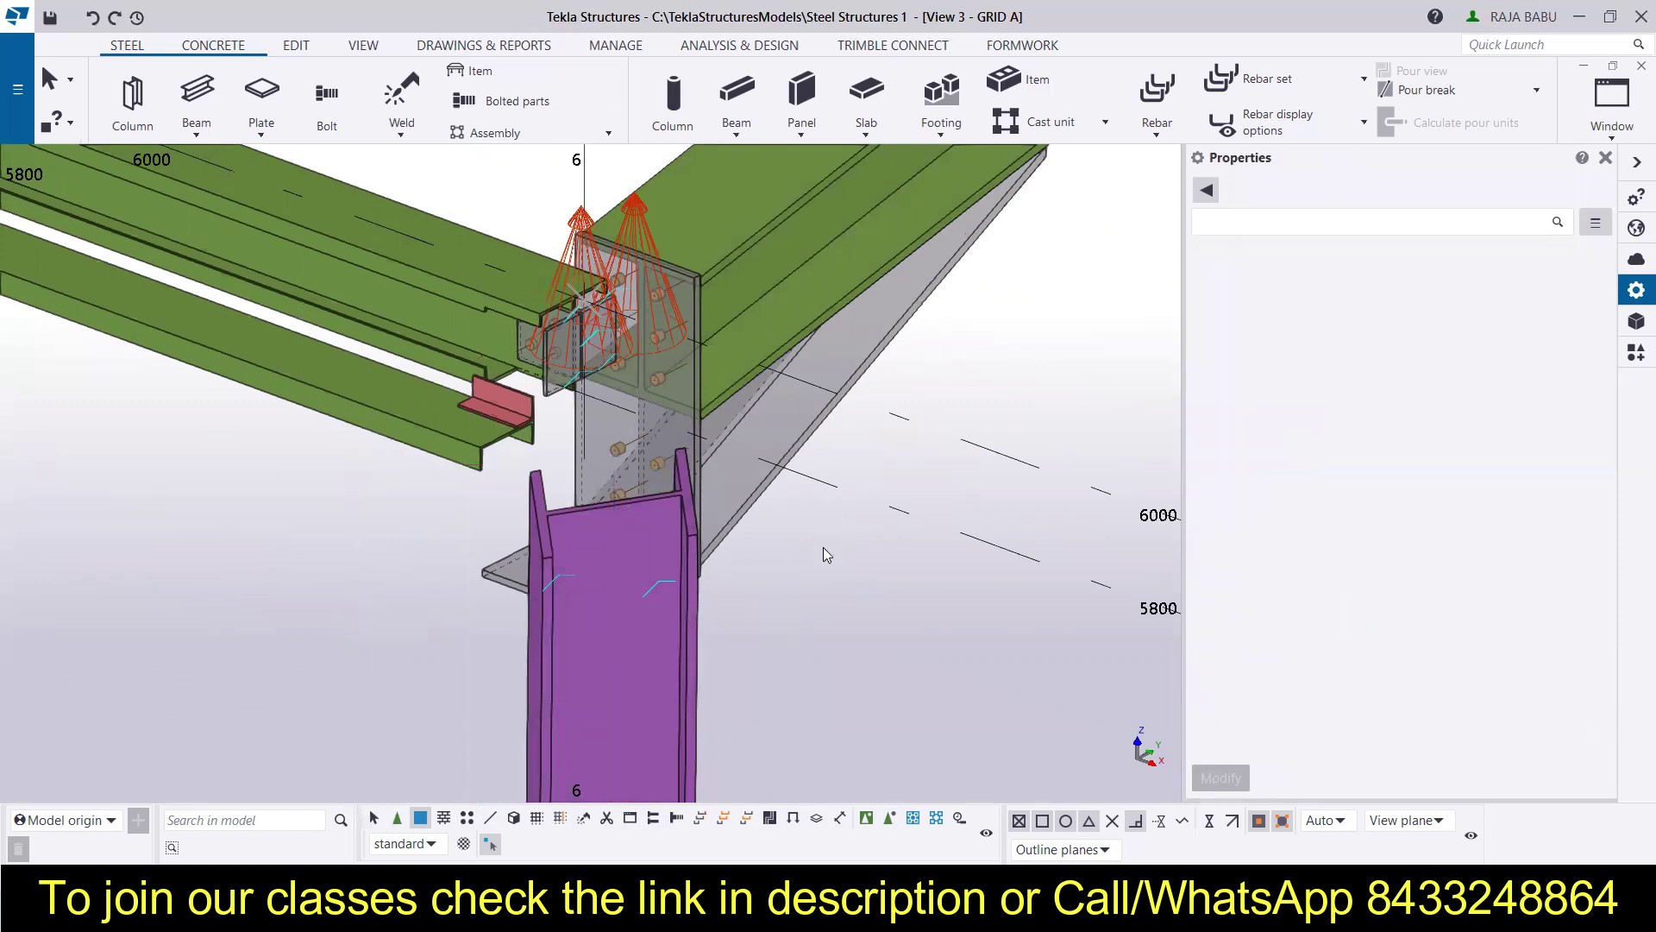
{"action": "key", "text": "ctrl+z"}
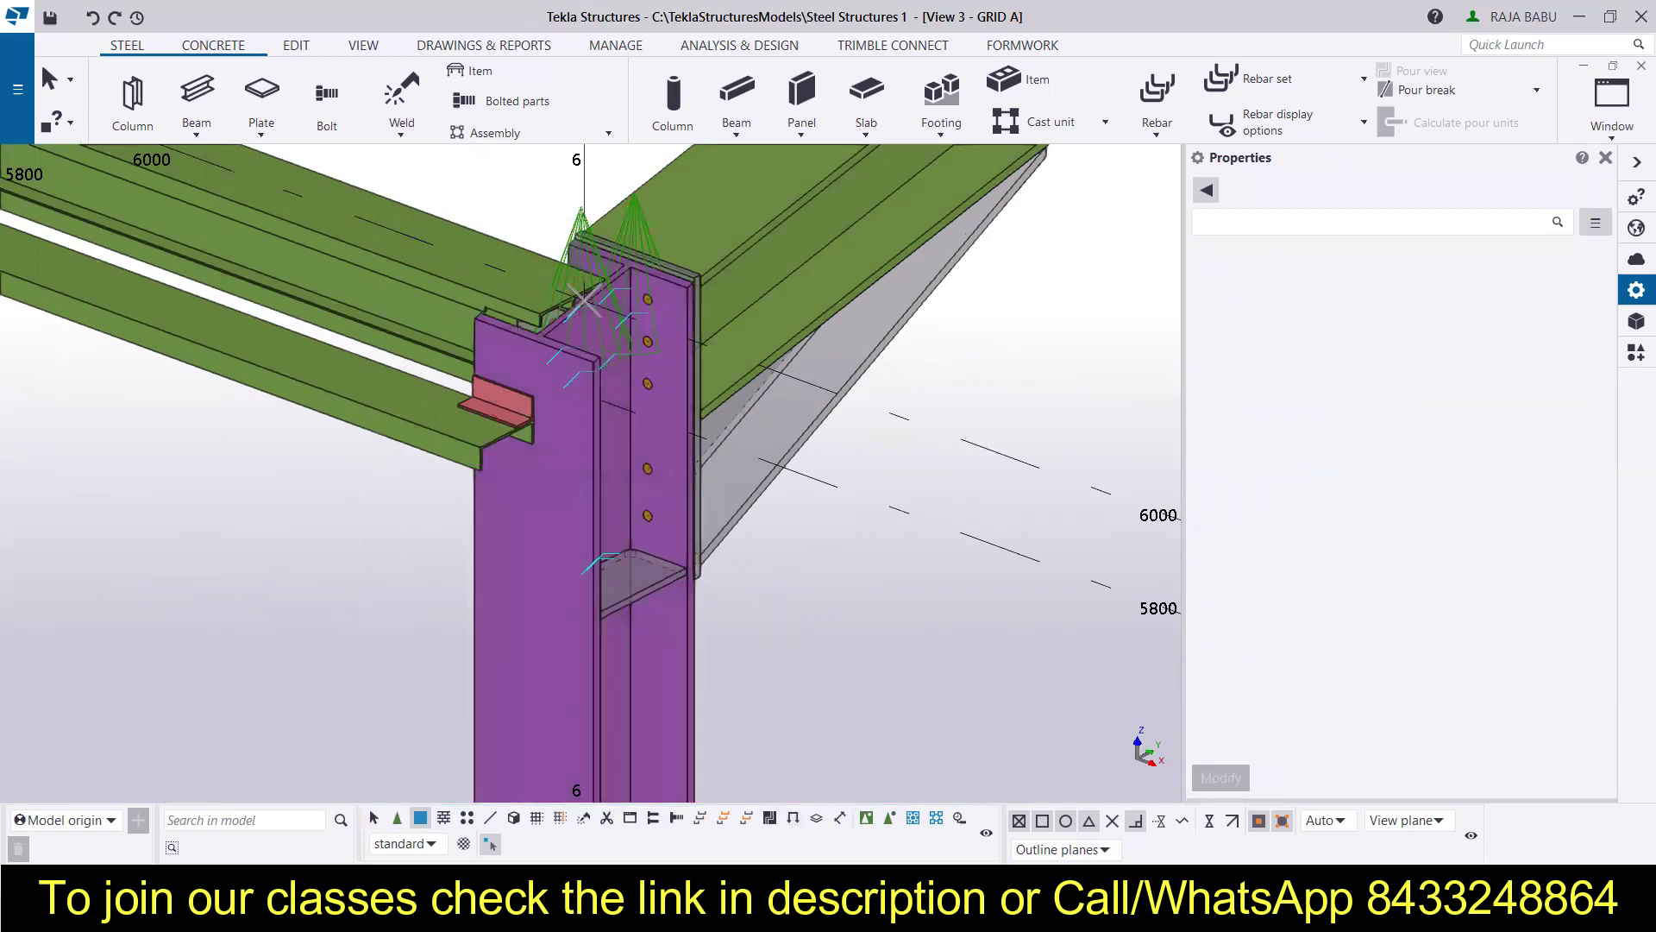
Enable selection of objects in components and try picking the lower bolt group on the grid 6 column again
{"action": "left_click", "coordinate": [890, 819]}
{"action": "left_click", "coordinate": [676, 435]}
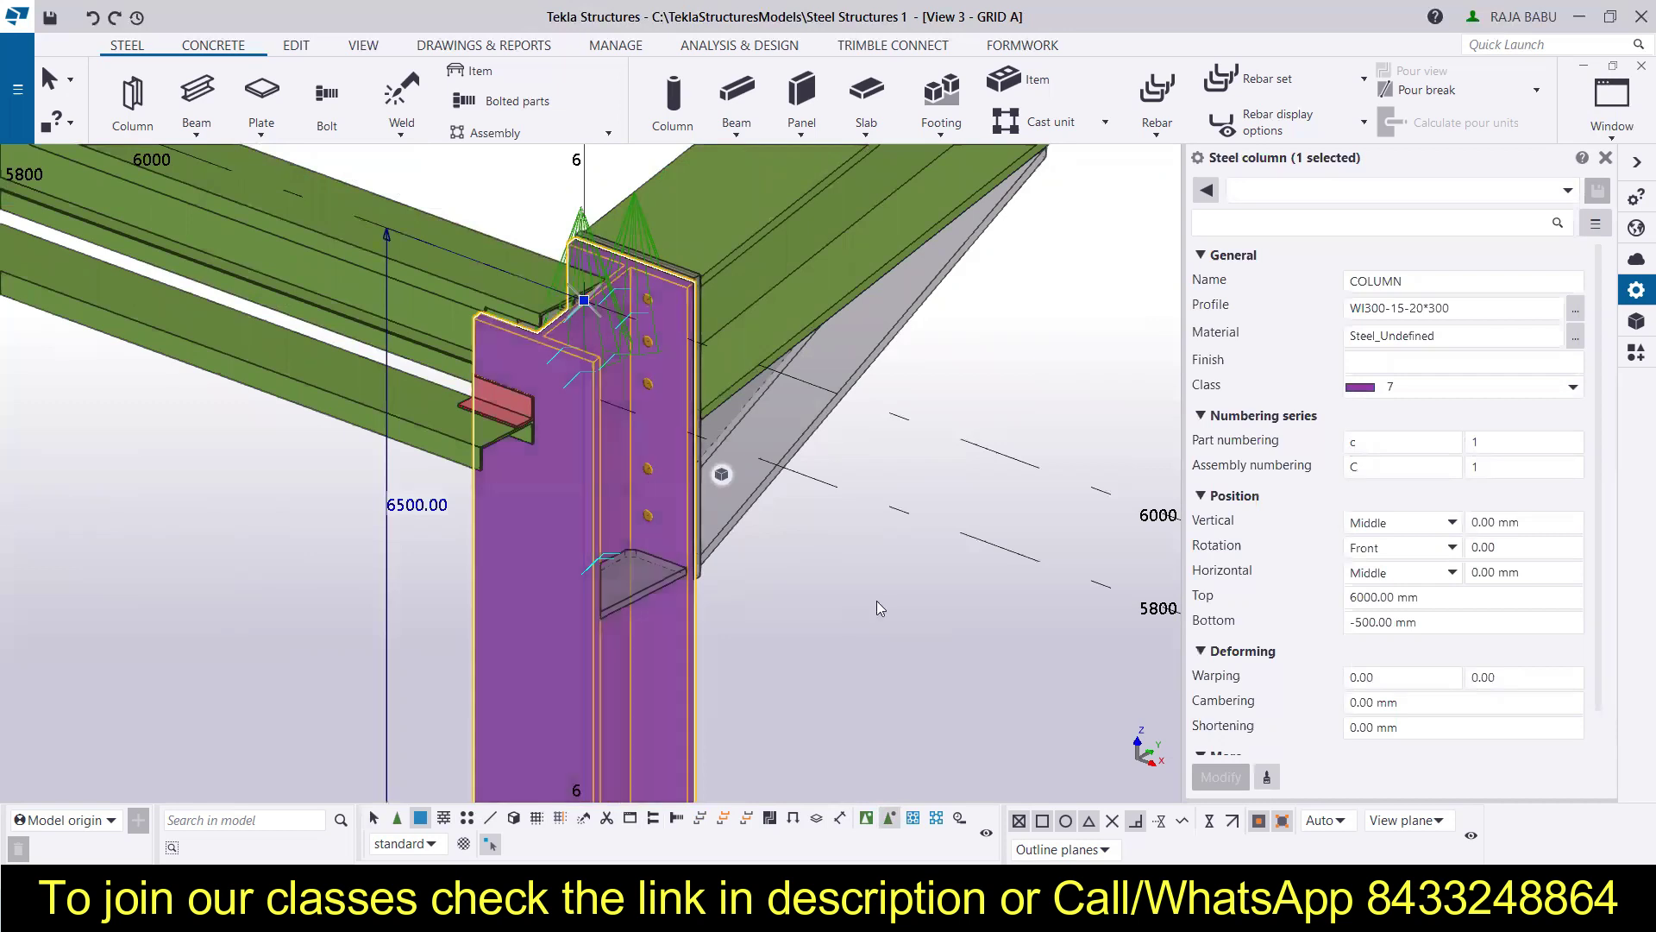
{"action": "key", "text": "Escape"}
{"action": "left_click", "coordinate": [647, 468]}
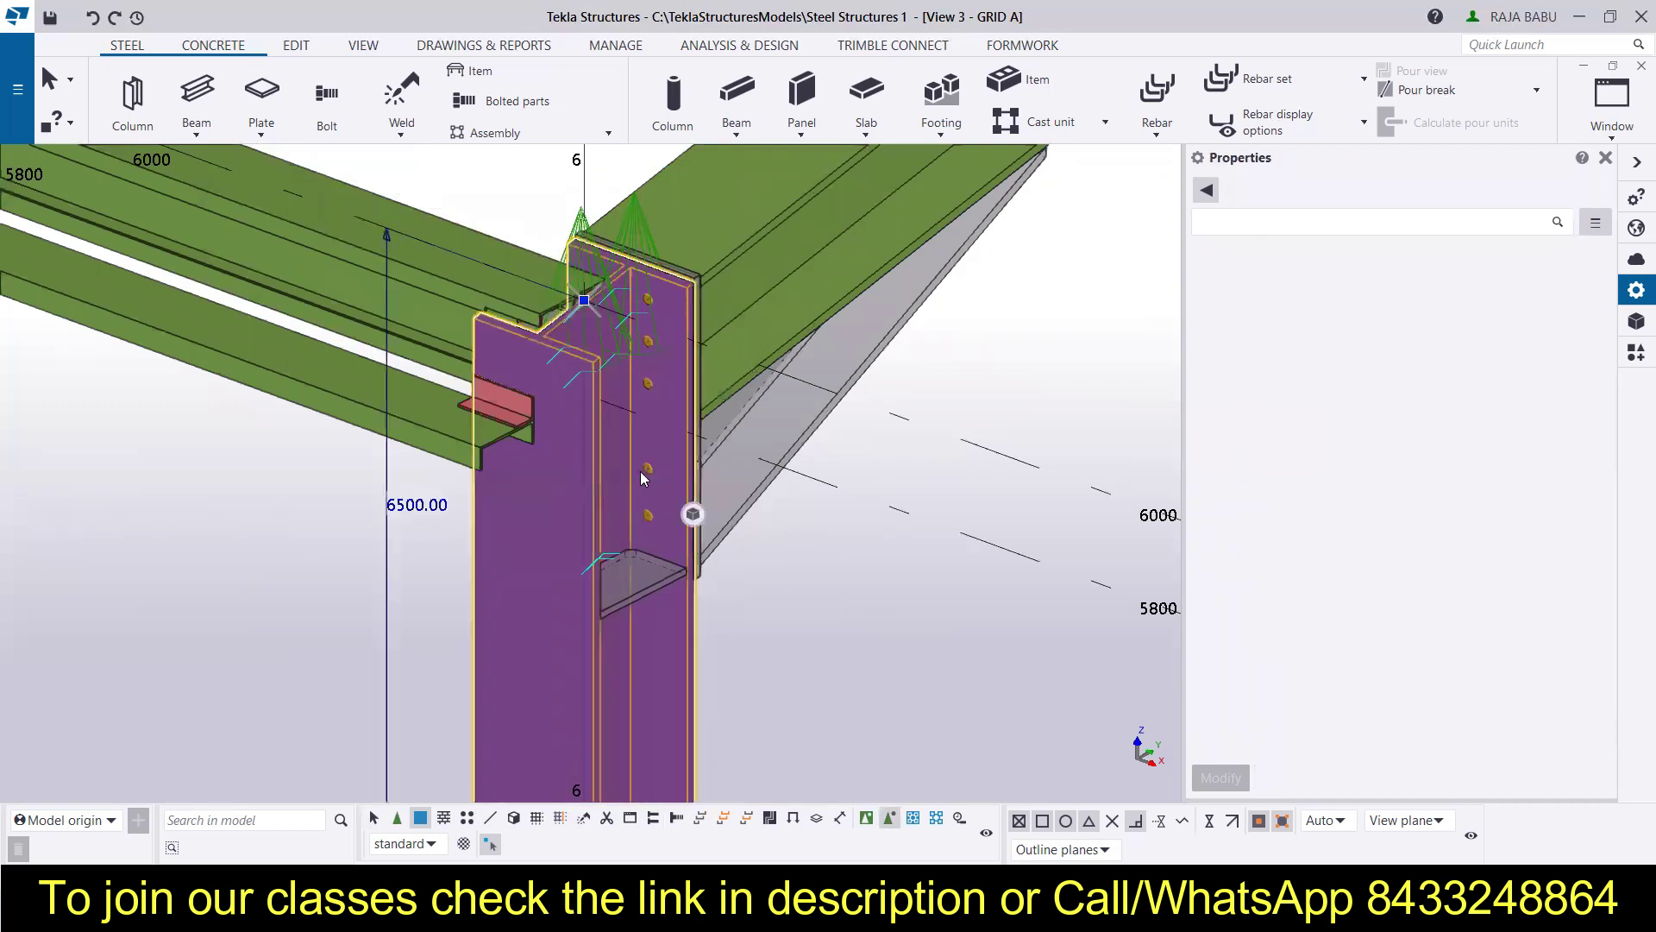
With all object types selectable, inspect the lower and upper bolt groups on the grid 6 column
{"action": "scroll", "coordinate": [640, 471], "scroll_direction": "up", "scroll_amount": 3}
{"action": "middle_click_drag", "start_coordinate": [681, 337], "coordinate": [699, 348], "text": "ctrl"}
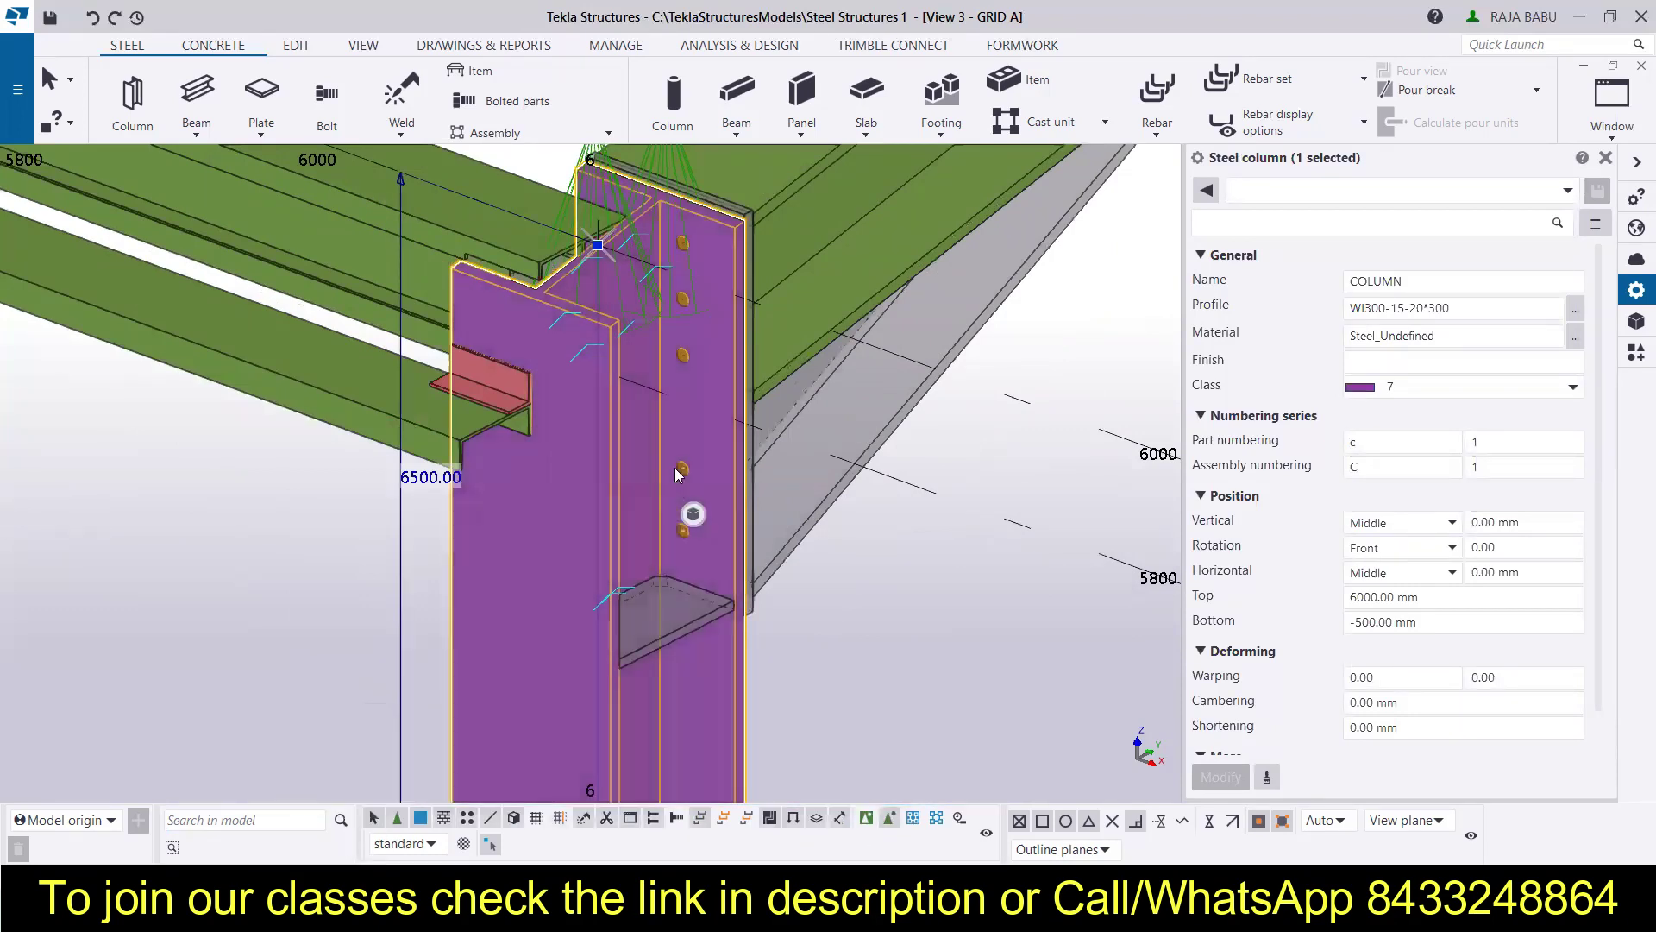
{"action": "left_click", "coordinate": [680, 467]}
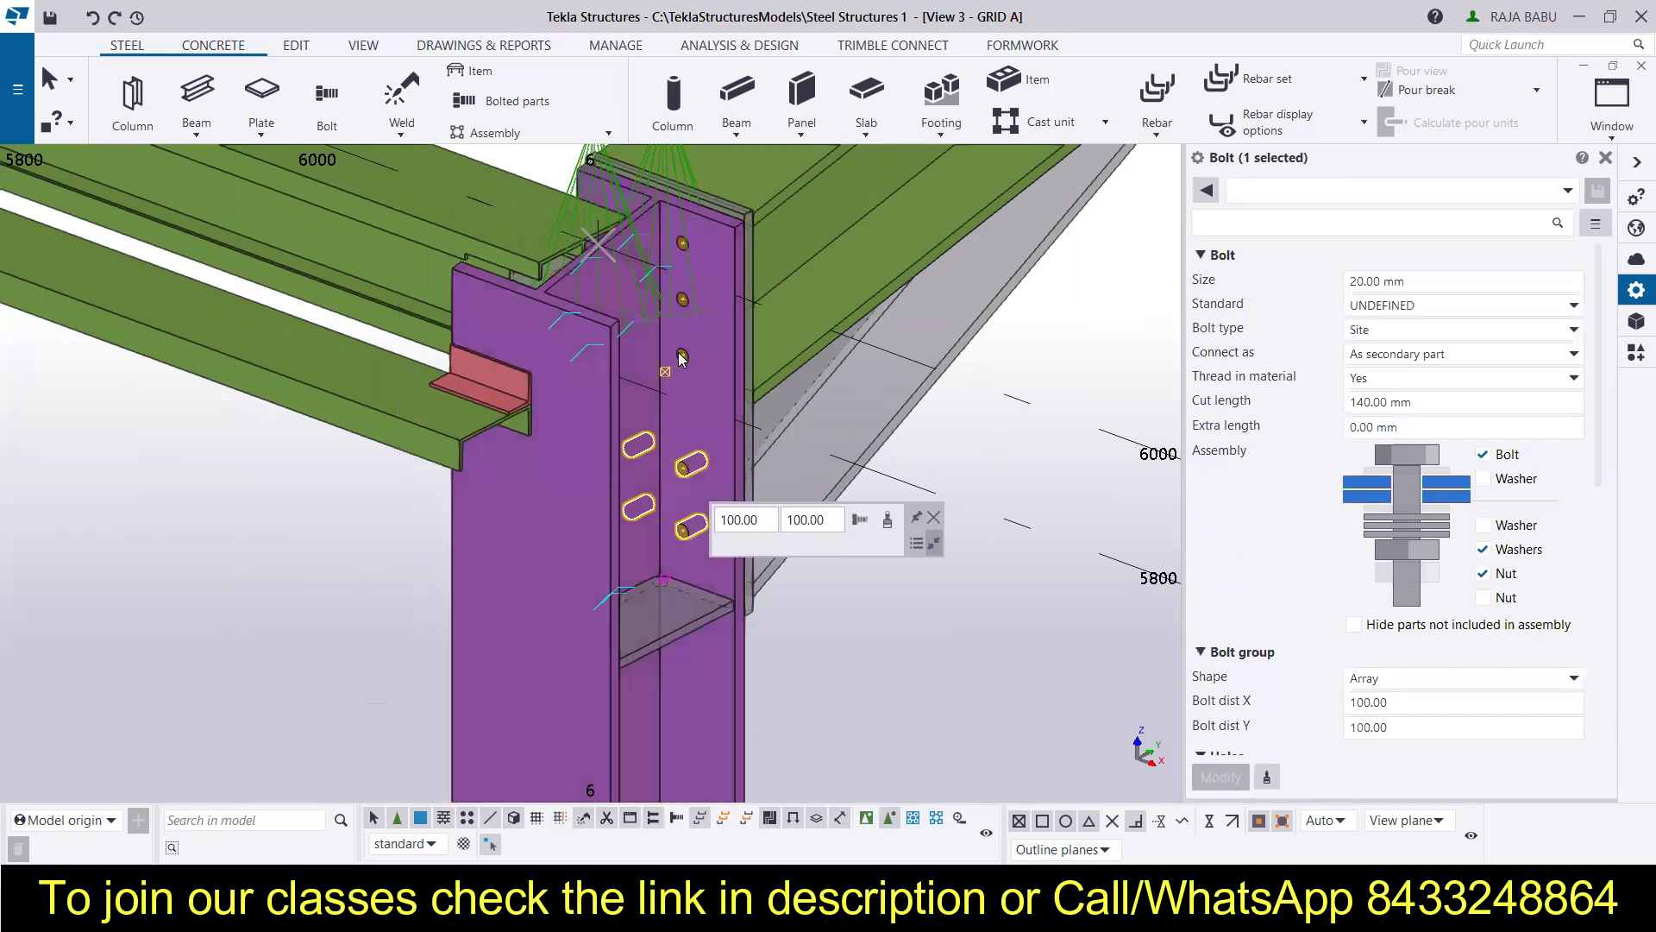
{"action": "key", "text": "ctrl+z"}
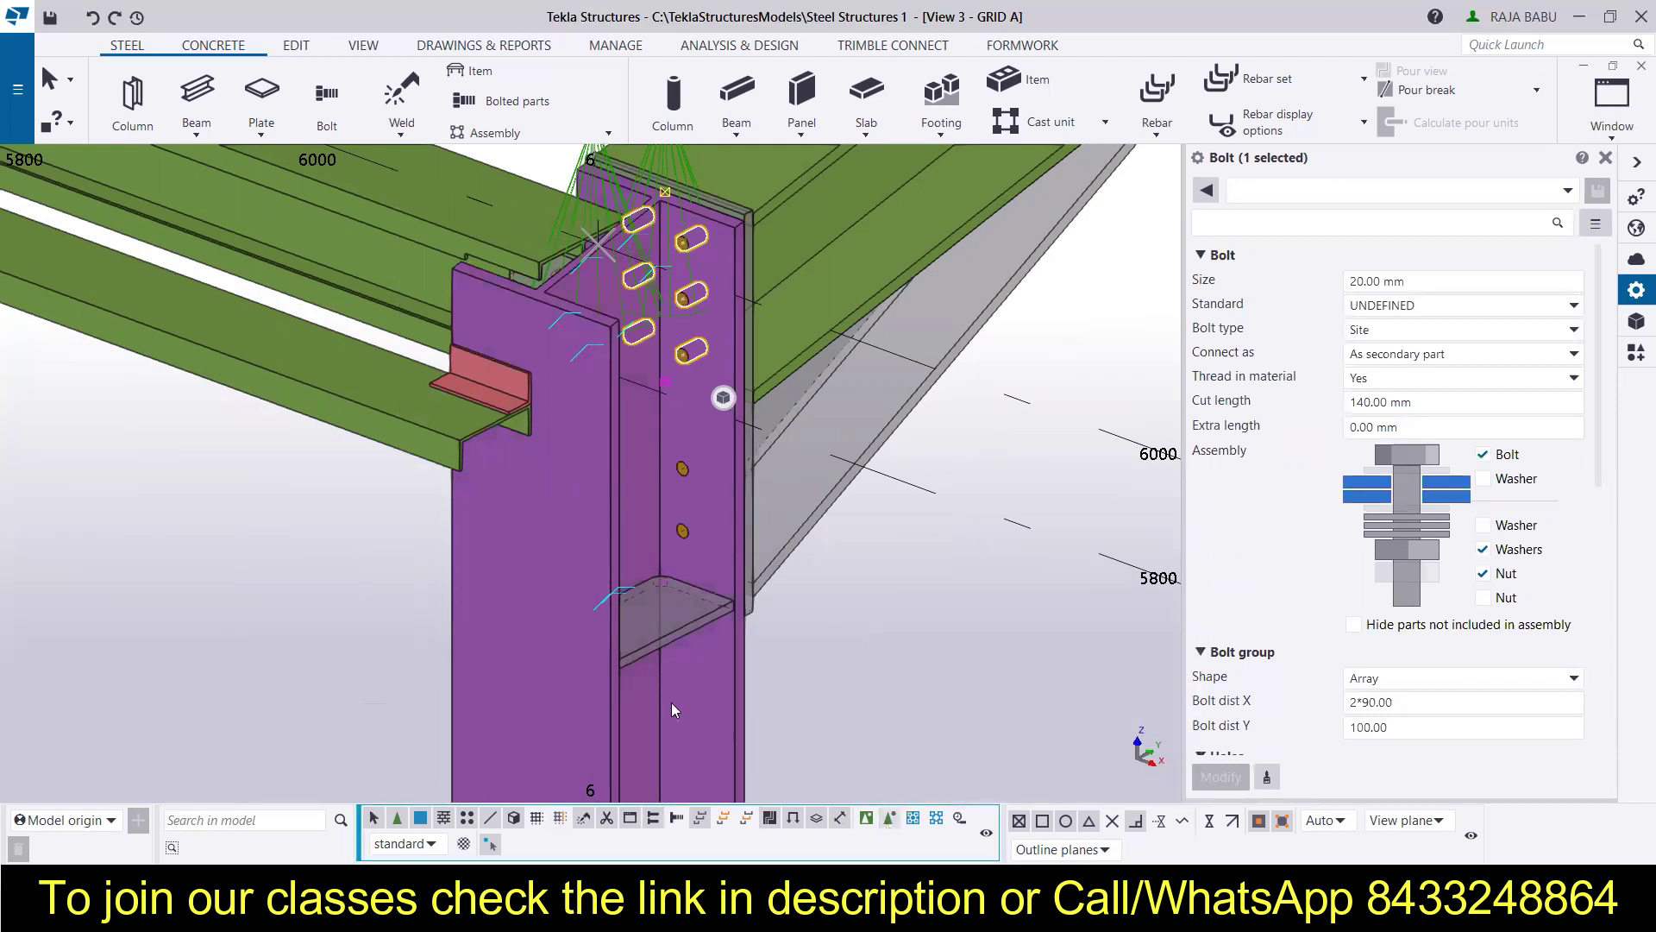
Select the grid 6 column and examine its top connection
{"action": "left_click", "coordinate": [686, 475]}
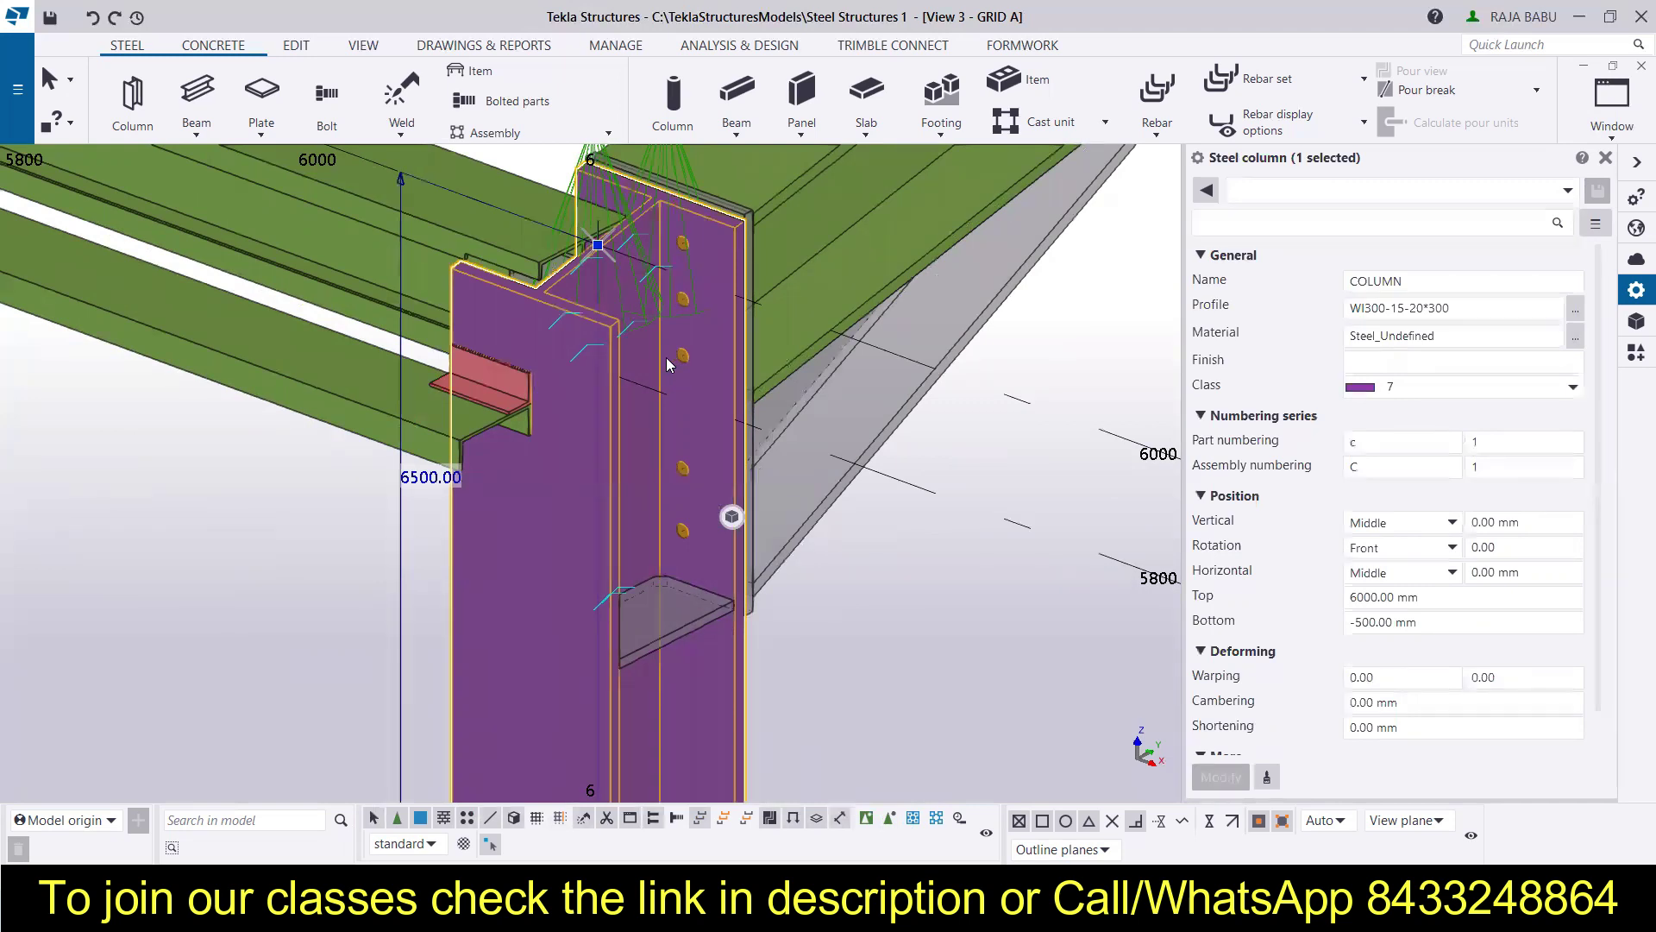
{"action": "left_click", "coordinate": [742, 635]}
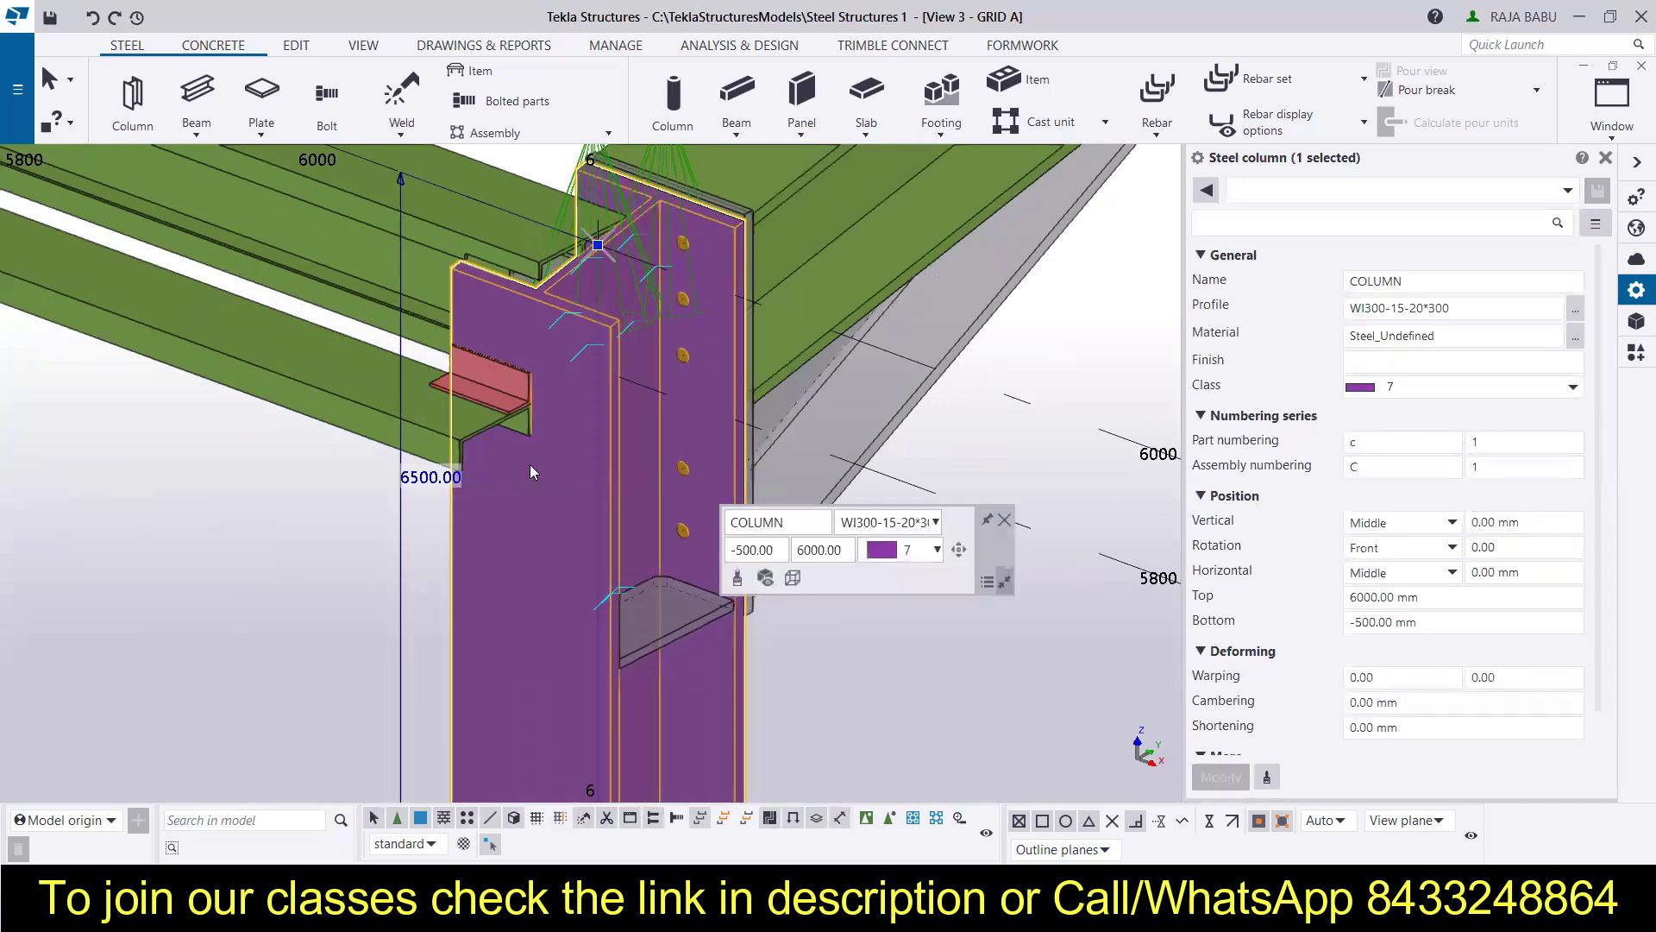
{"action": "scroll", "coordinate": [530, 464], "scroll_direction": "down", "scroll_amount": 2}
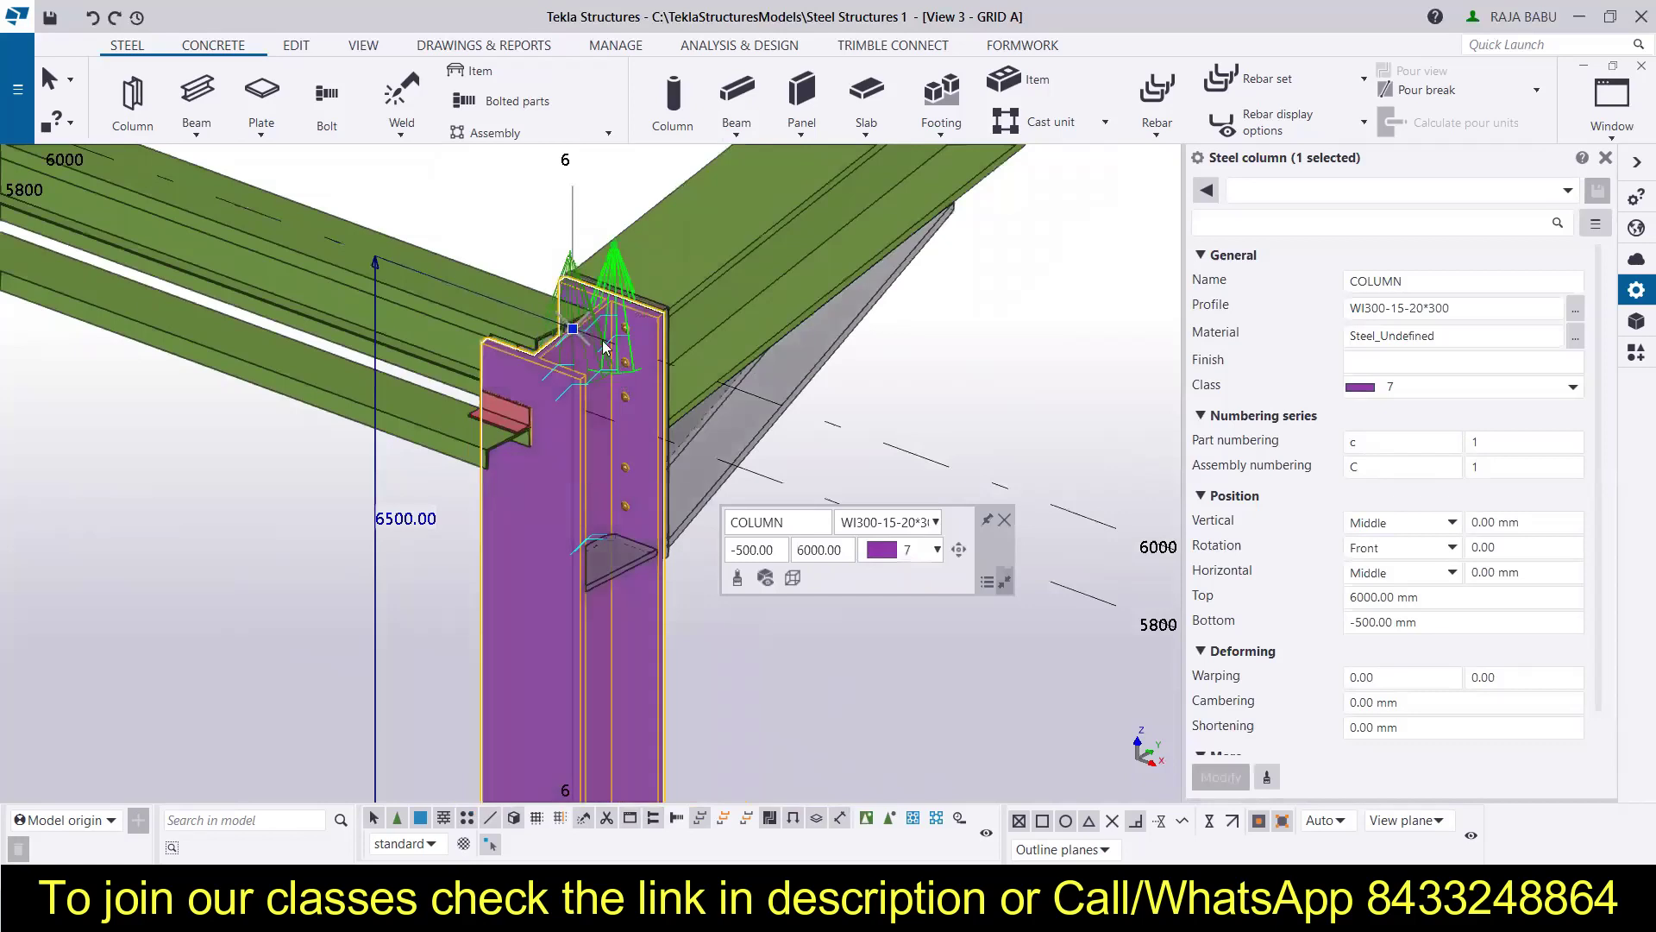
{"action": "scroll", "coordinate": [592, 296], "scroll_direction": "up", "scroll_amount": 2}
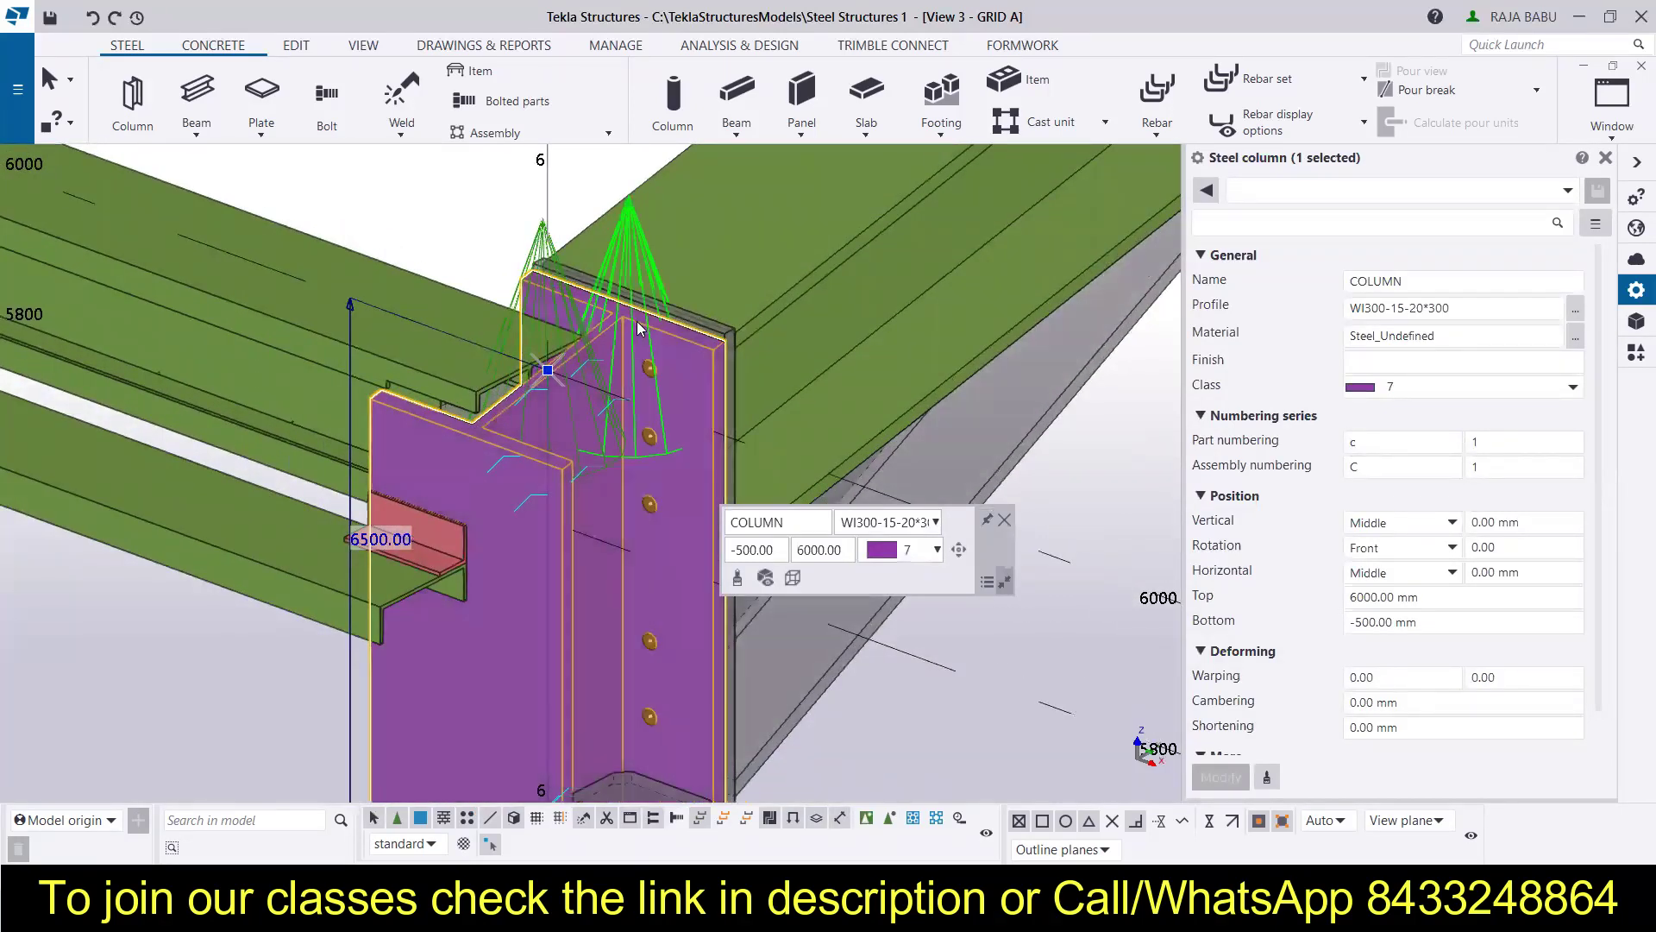
{"action": "scroll", "coordinate": [578, 325], "scroll_direction": "down", "scroll_amount": 2}
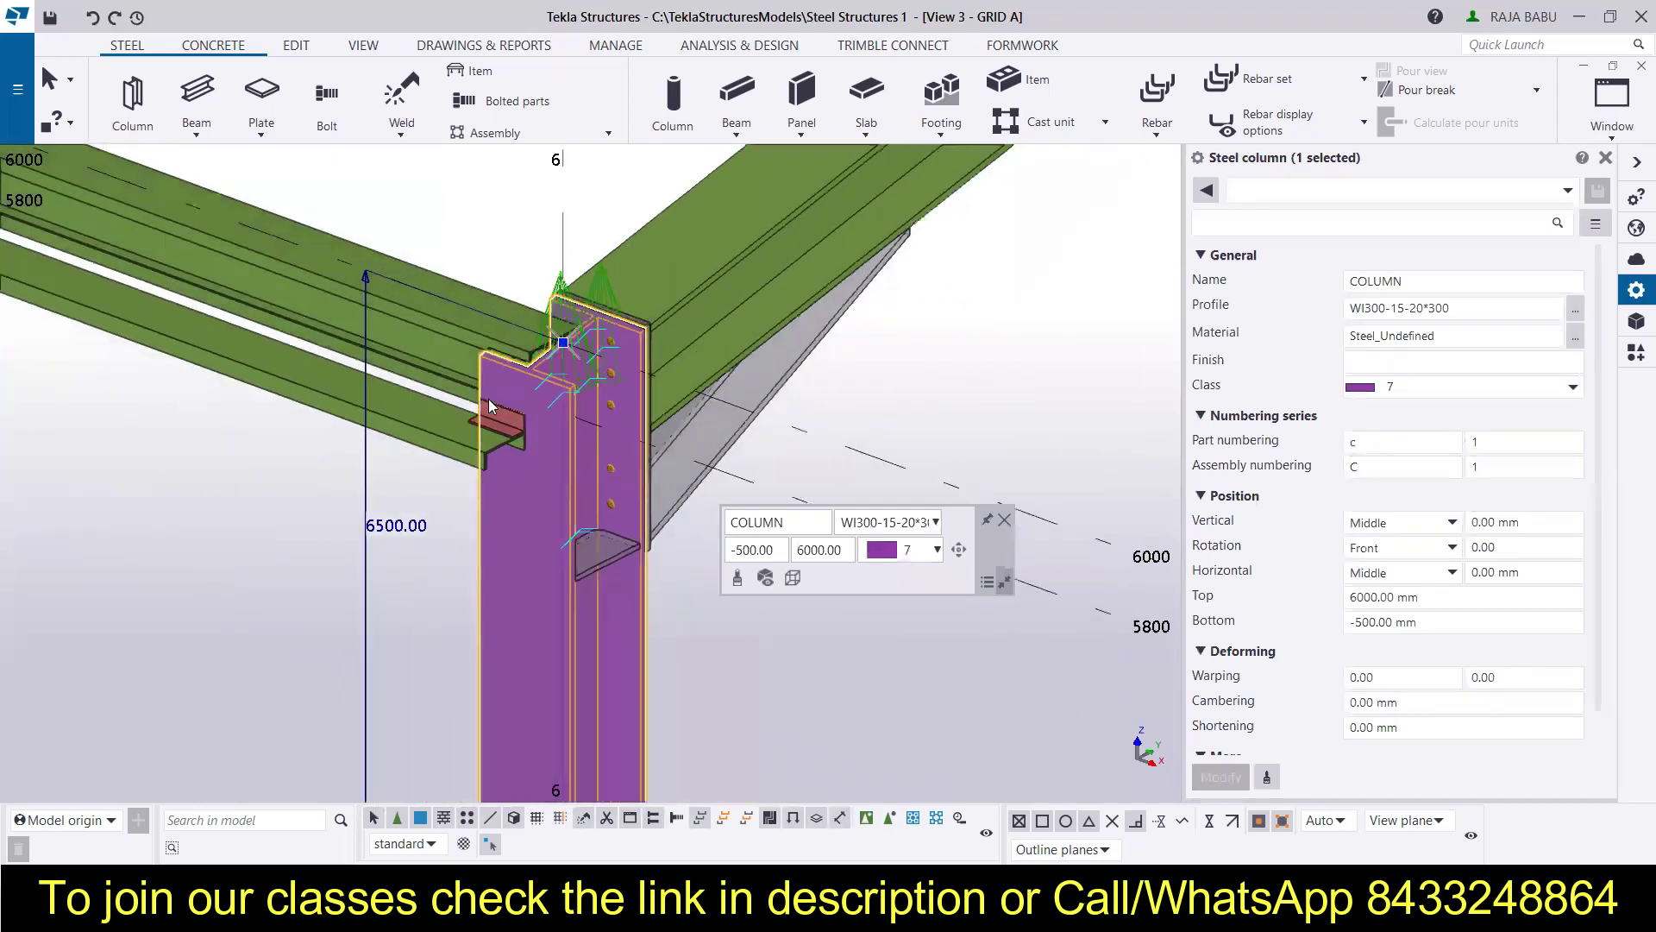
Check the small angle at the top side rail, and select the grid 6 column it sits on
{"action": "scroll", "coordinate": [489, 399], "scroll_direction": "up", "scroll_amount": 3}
{"action": "left_click", "coordinate": [505, 439]}
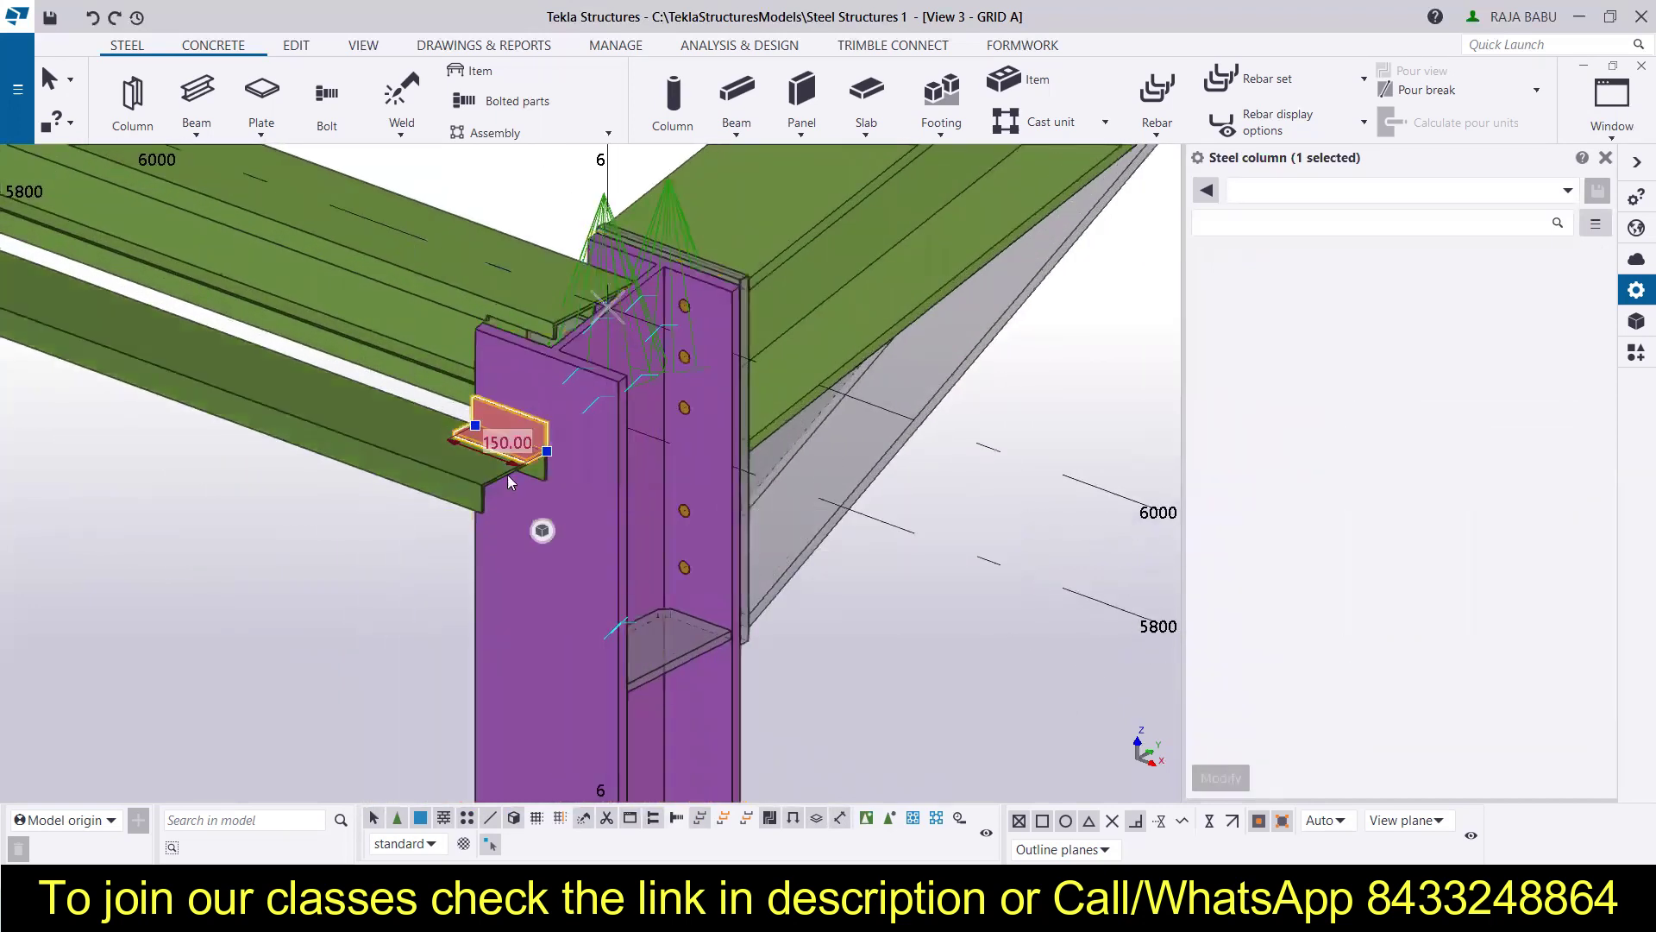
{"action": "left_click", "coordinate": [729, 444]}
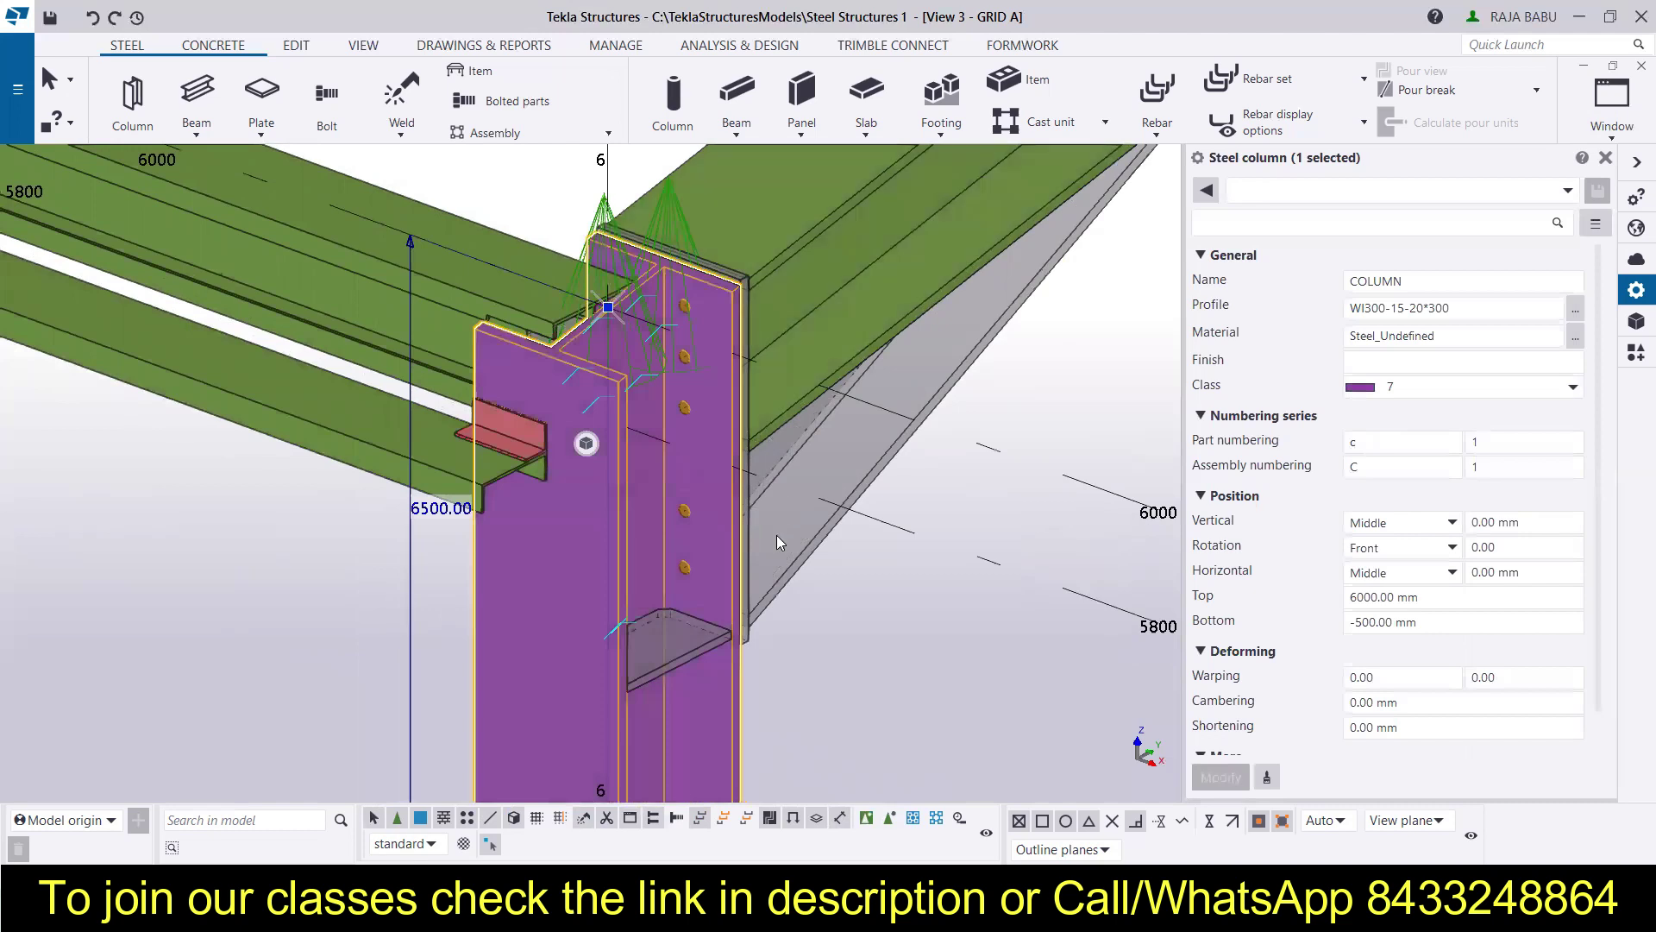
Weld the small angle supporting the top side rail to the grid 6 column with a 6 mm fillet weld all around
{"action": "scroll", "coordinate": [524, 425], "scroll_direction": "down", "scroll_amount": 5}
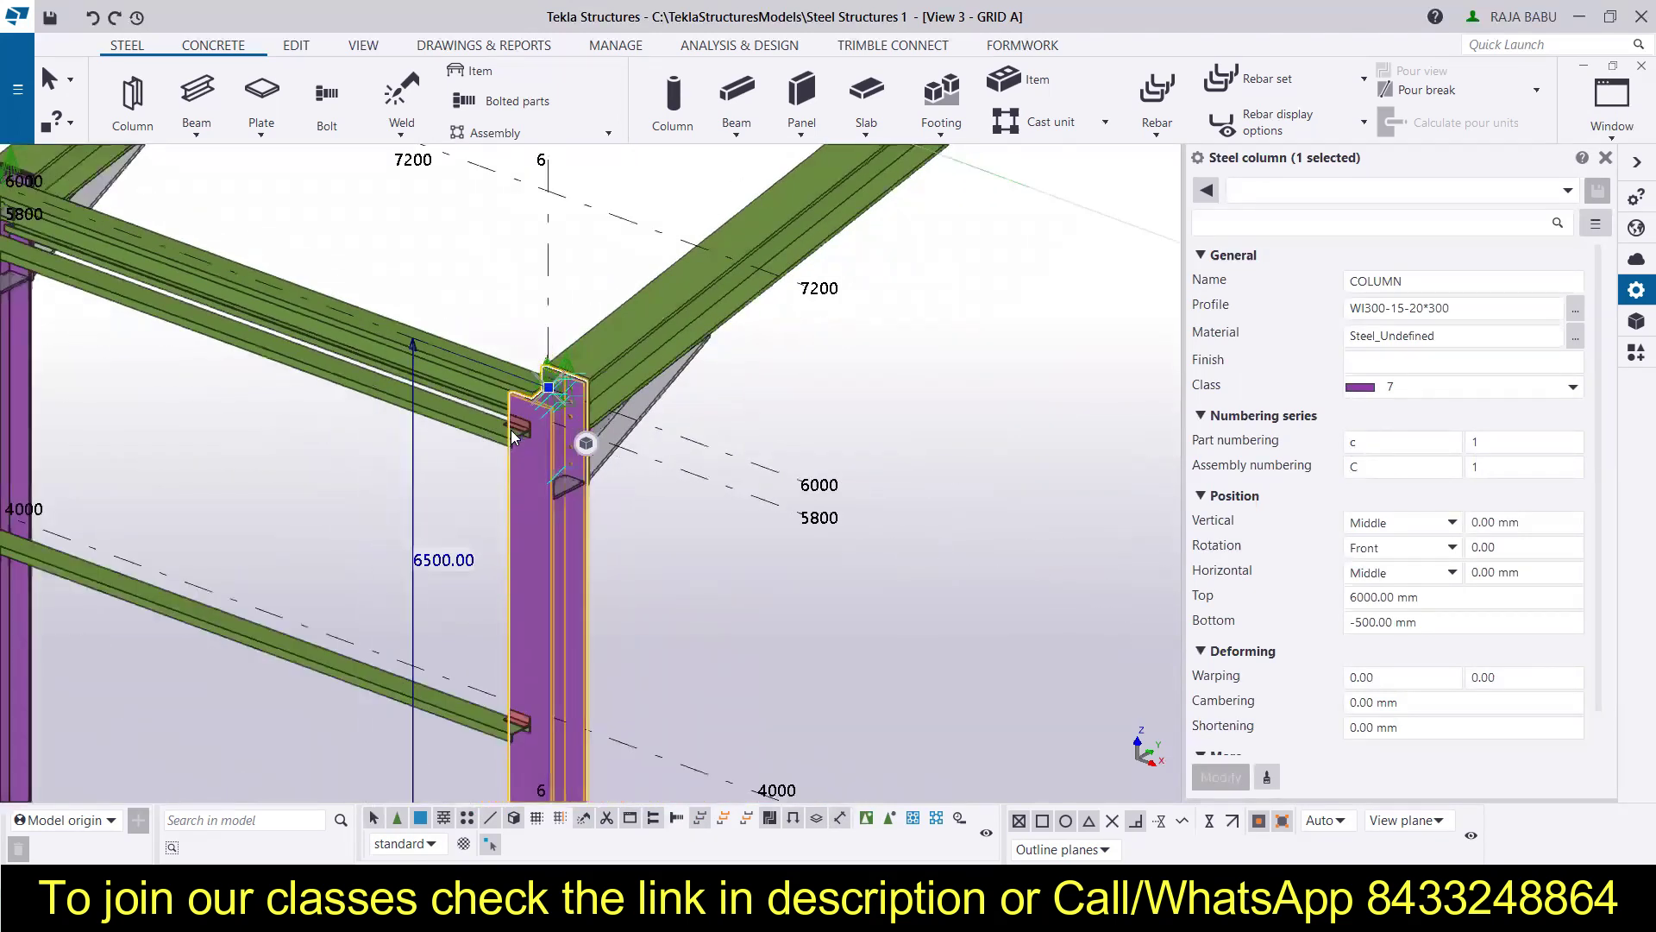
{"action": "scroll", "coordinate": [522, 427], "scroll_direction": "up", "scroll_amount": 5}
{"action": "scroll", "coordinate": [505, 440], "scroll_direction": "up", "scroll_amount": 4}
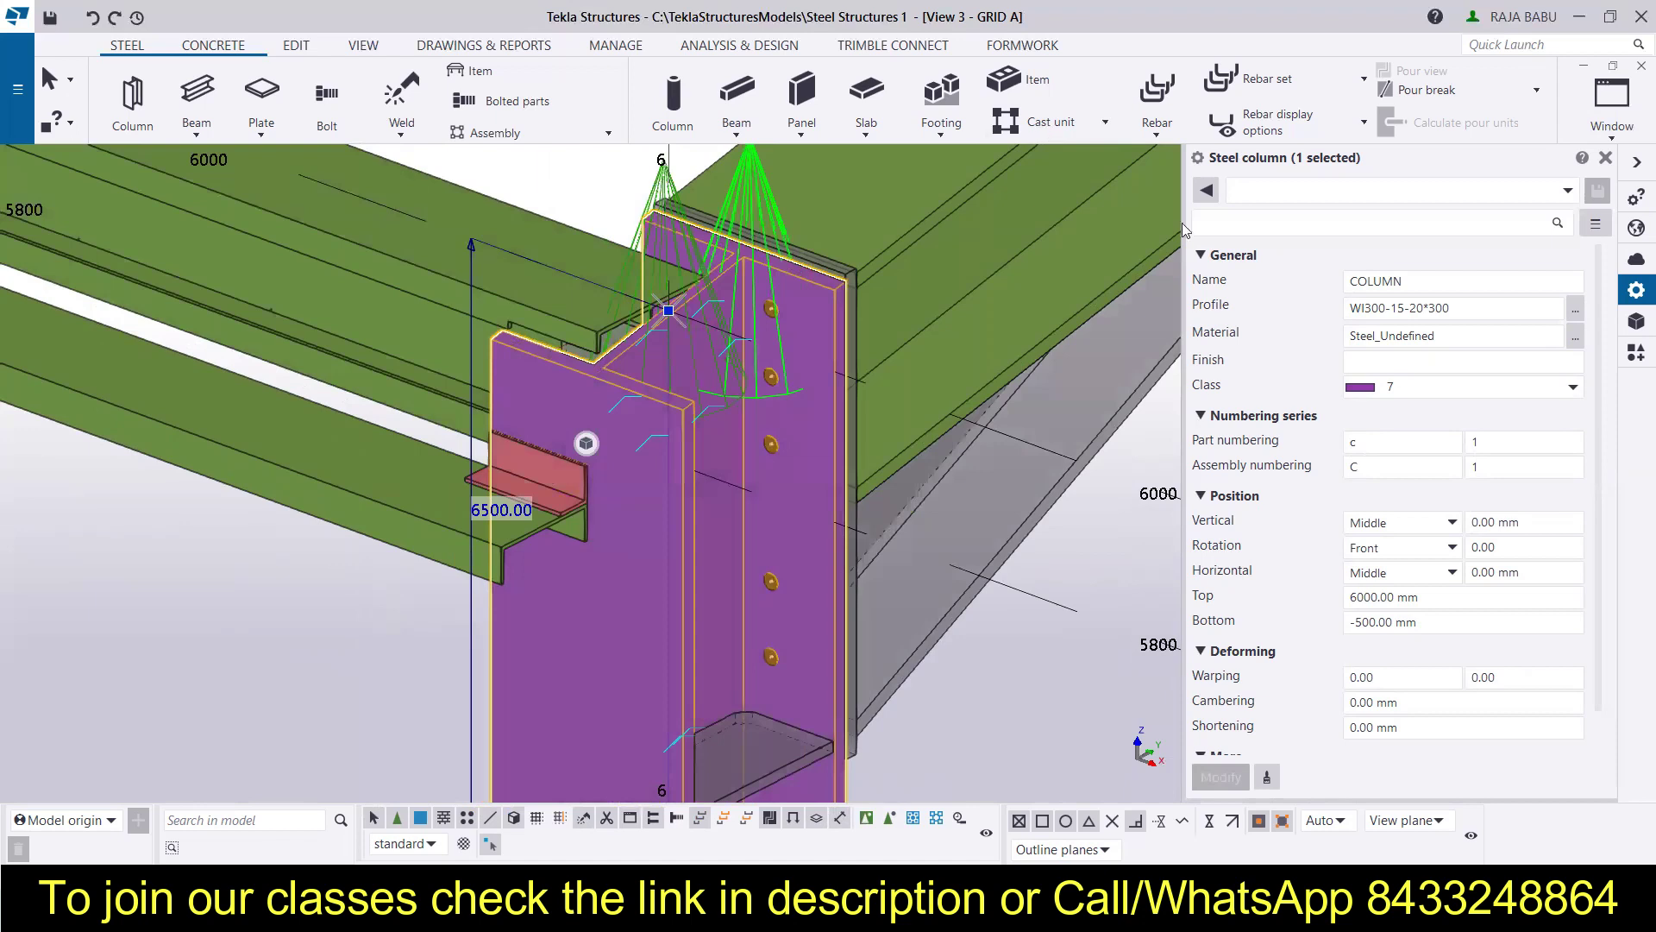
{"action": "left_click", "coordinate": [406, 90]}
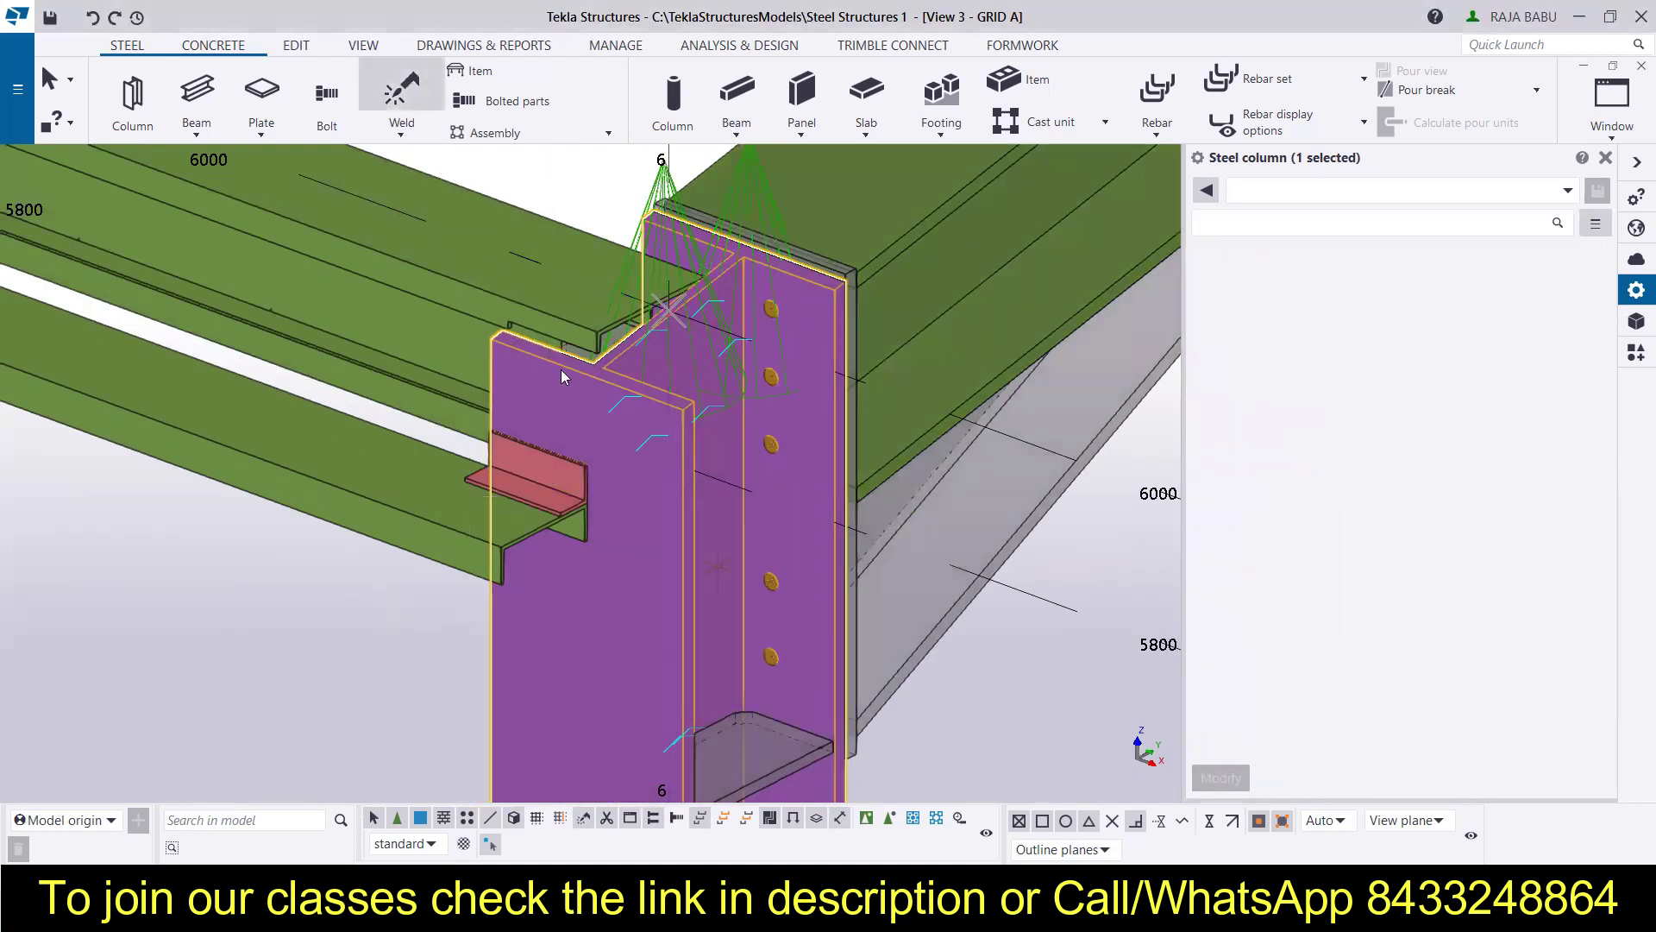
{"action": "left_click", "coordinate": [549, 491]}
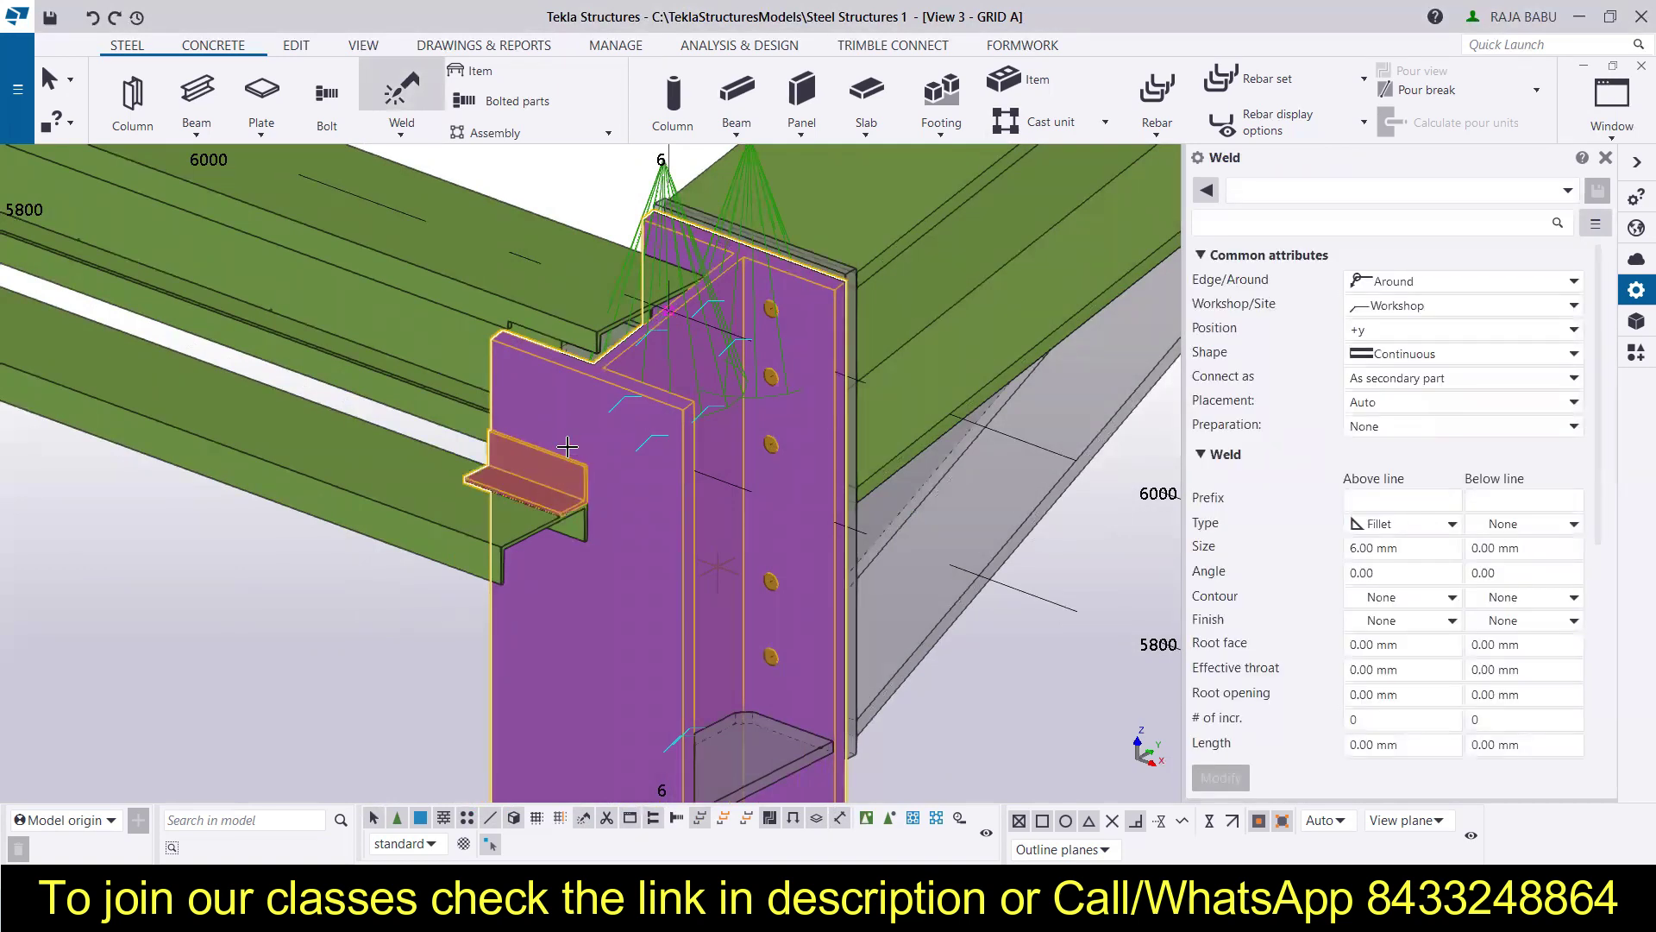
Weld the top side rail's support angle to both the grid 6 column and the rail using 6 mm all-around workshop fillets
{"action": "scroll", "coordinate": [572, 444], "scroll_direction": "up", "scroll_amount": 2}
{"action": "scroll", "coordinate": [572, 445], "scroll_direction": "up", "scroll_amount": 2}
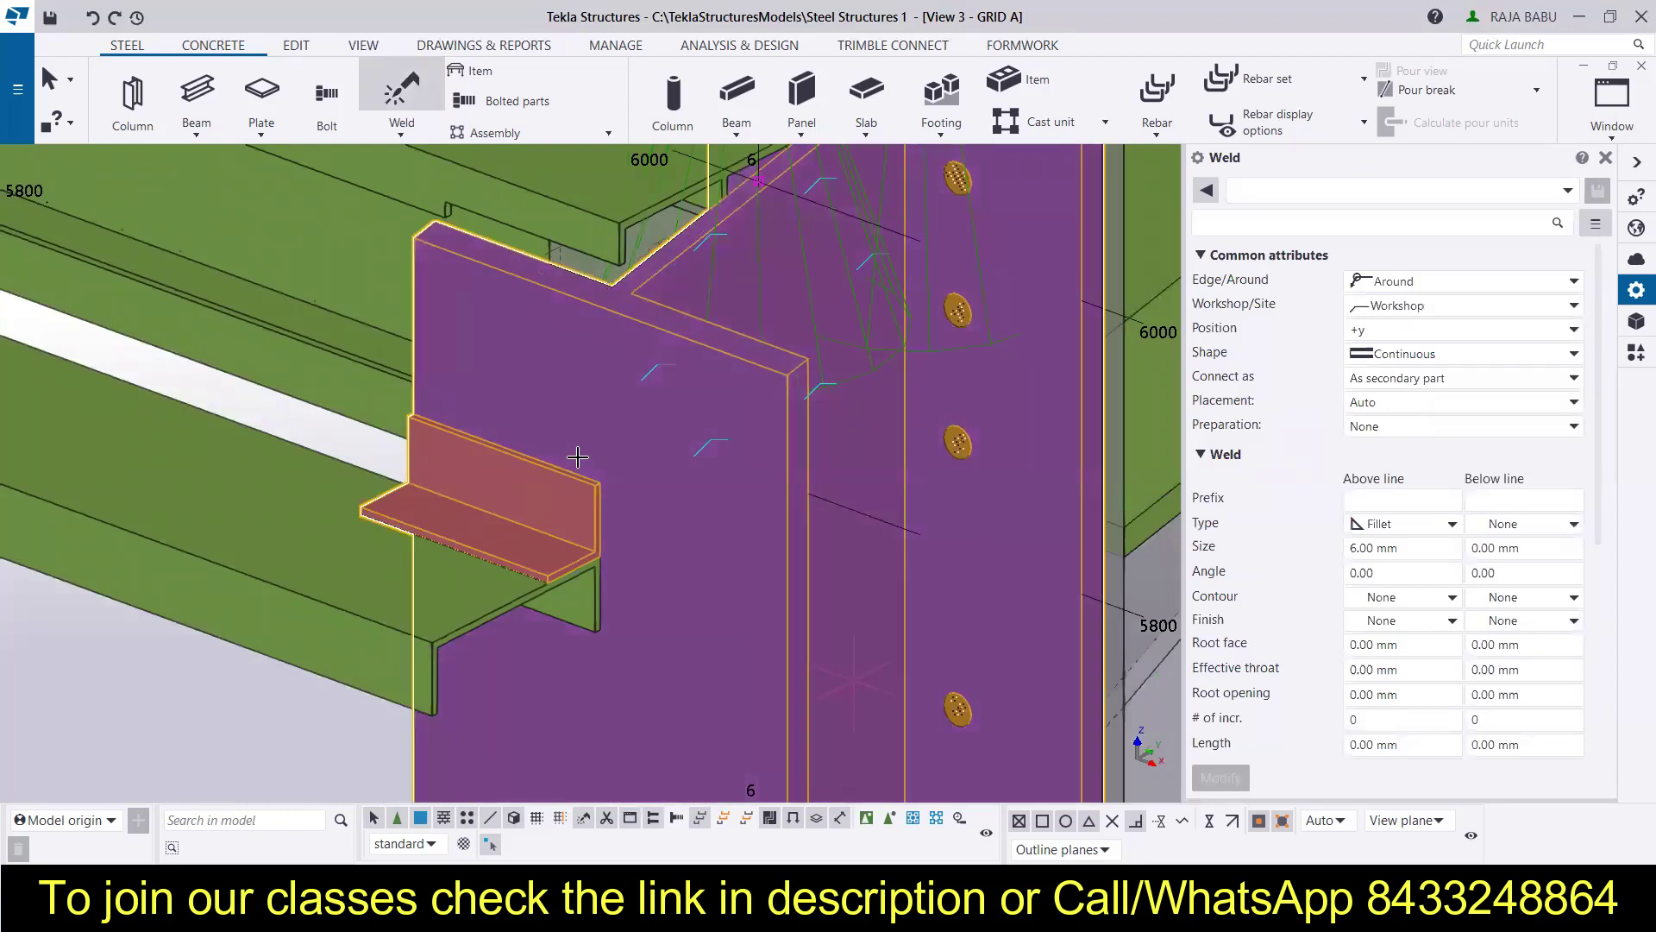
{"action": "left_click", "coordinate": [578, 458]}
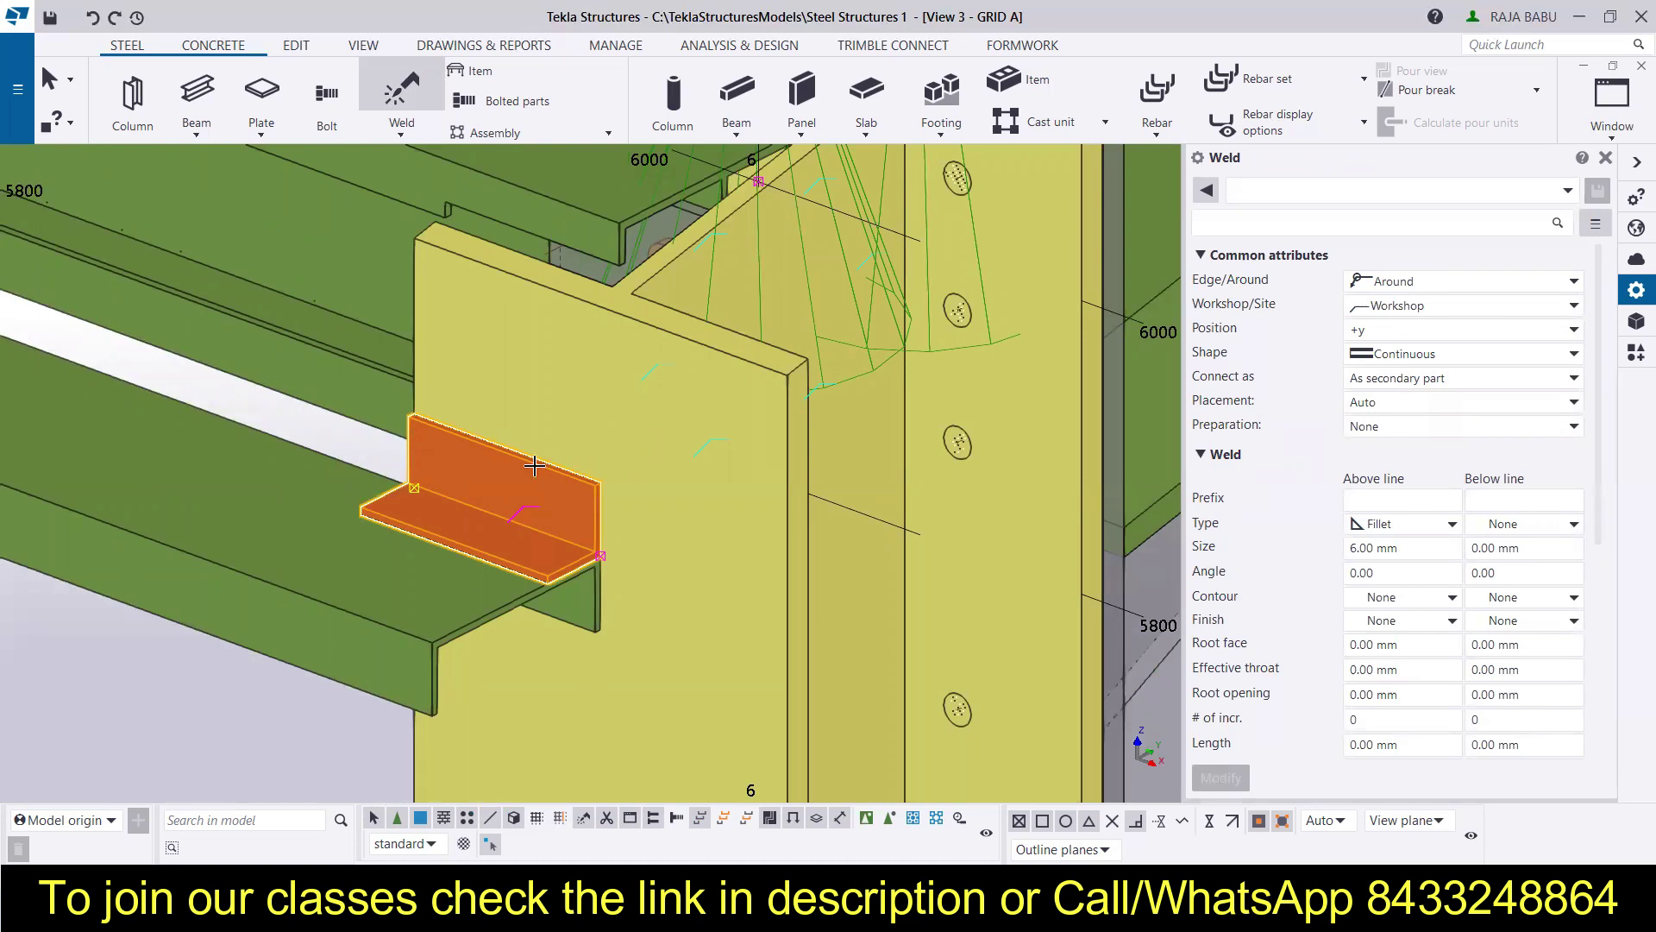
{"action": "left_click", "coordinate": [571, 493]}
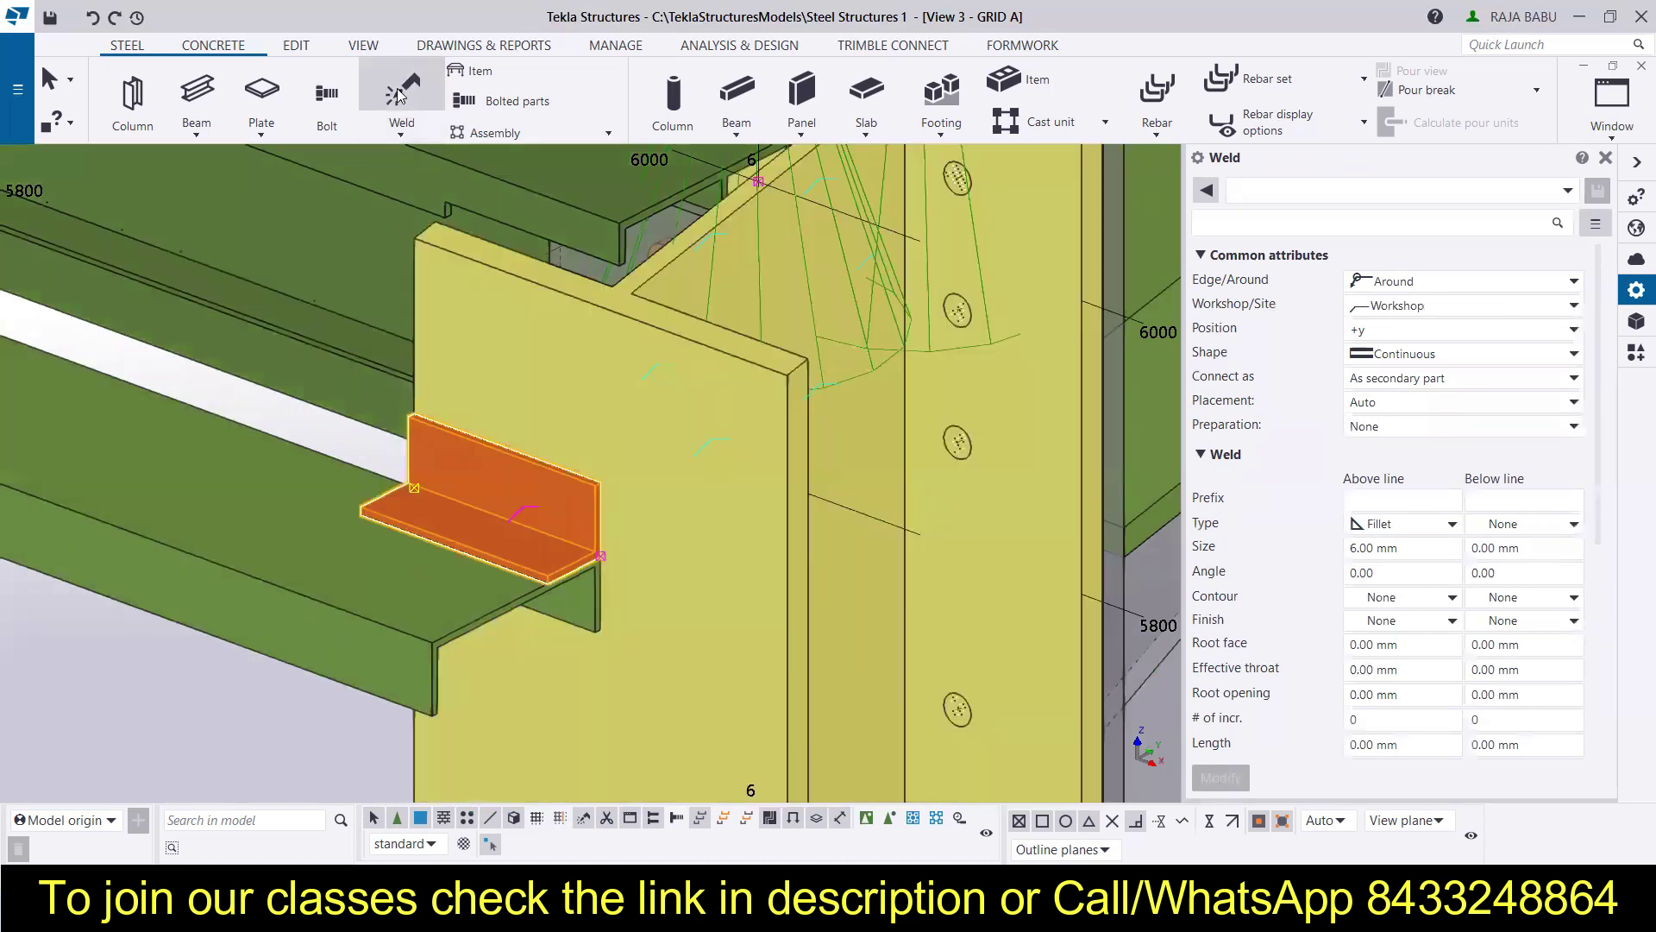
{"action": "left_click", "coordinate": [549, 504]}
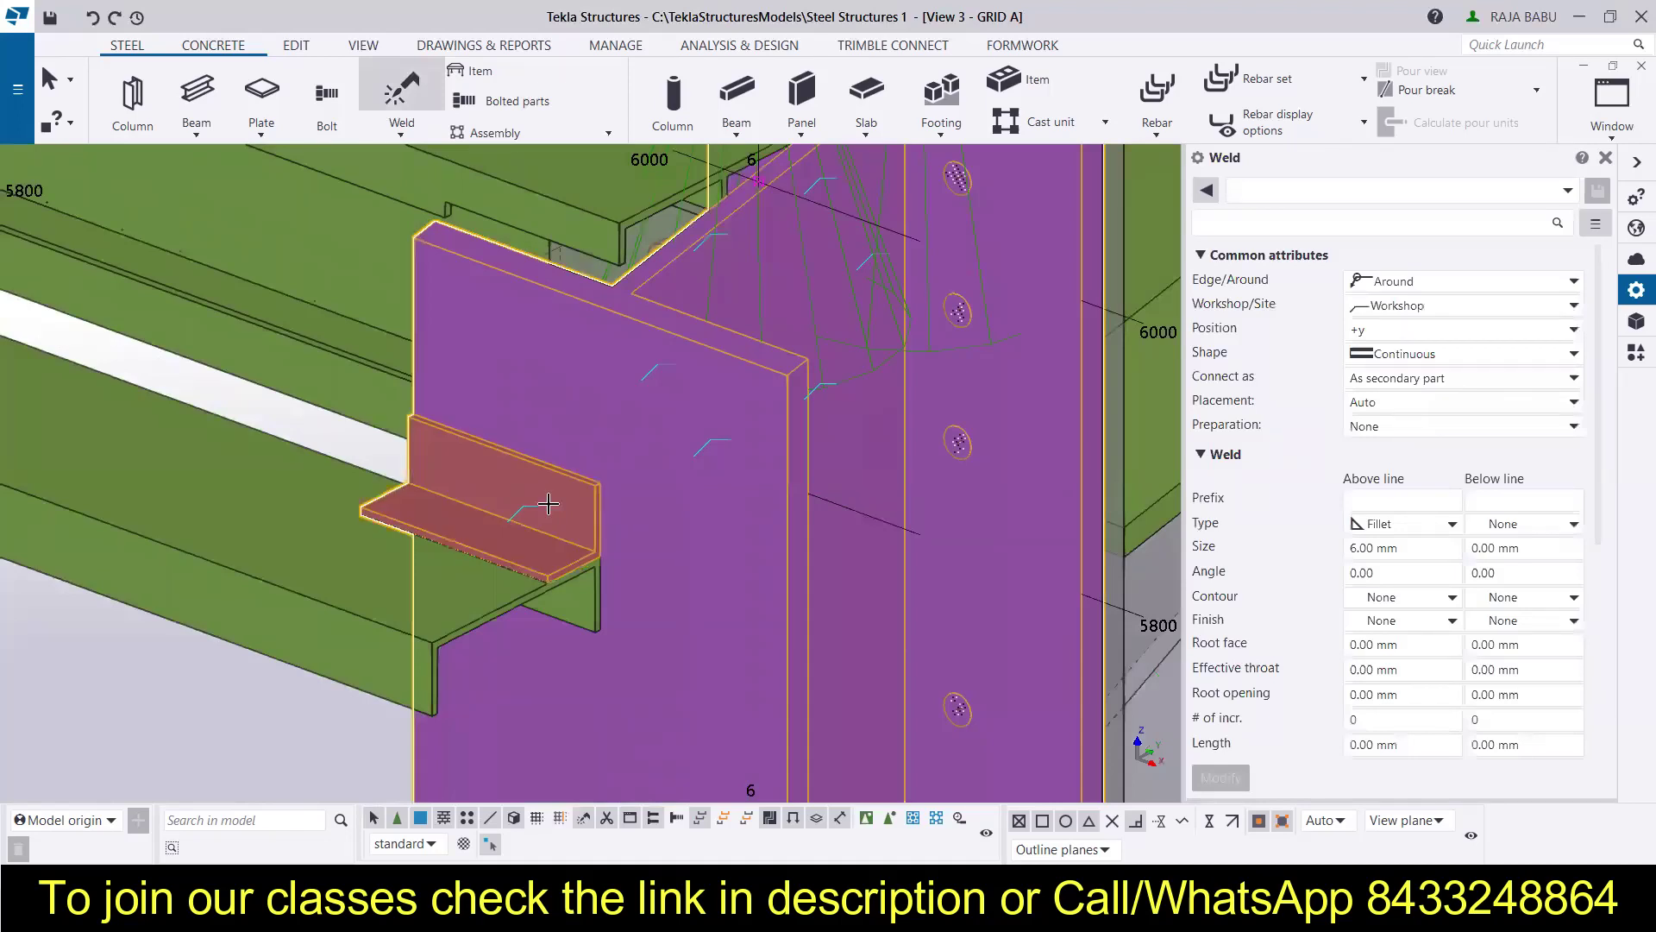
{"action": "key", "text": "Escape"}
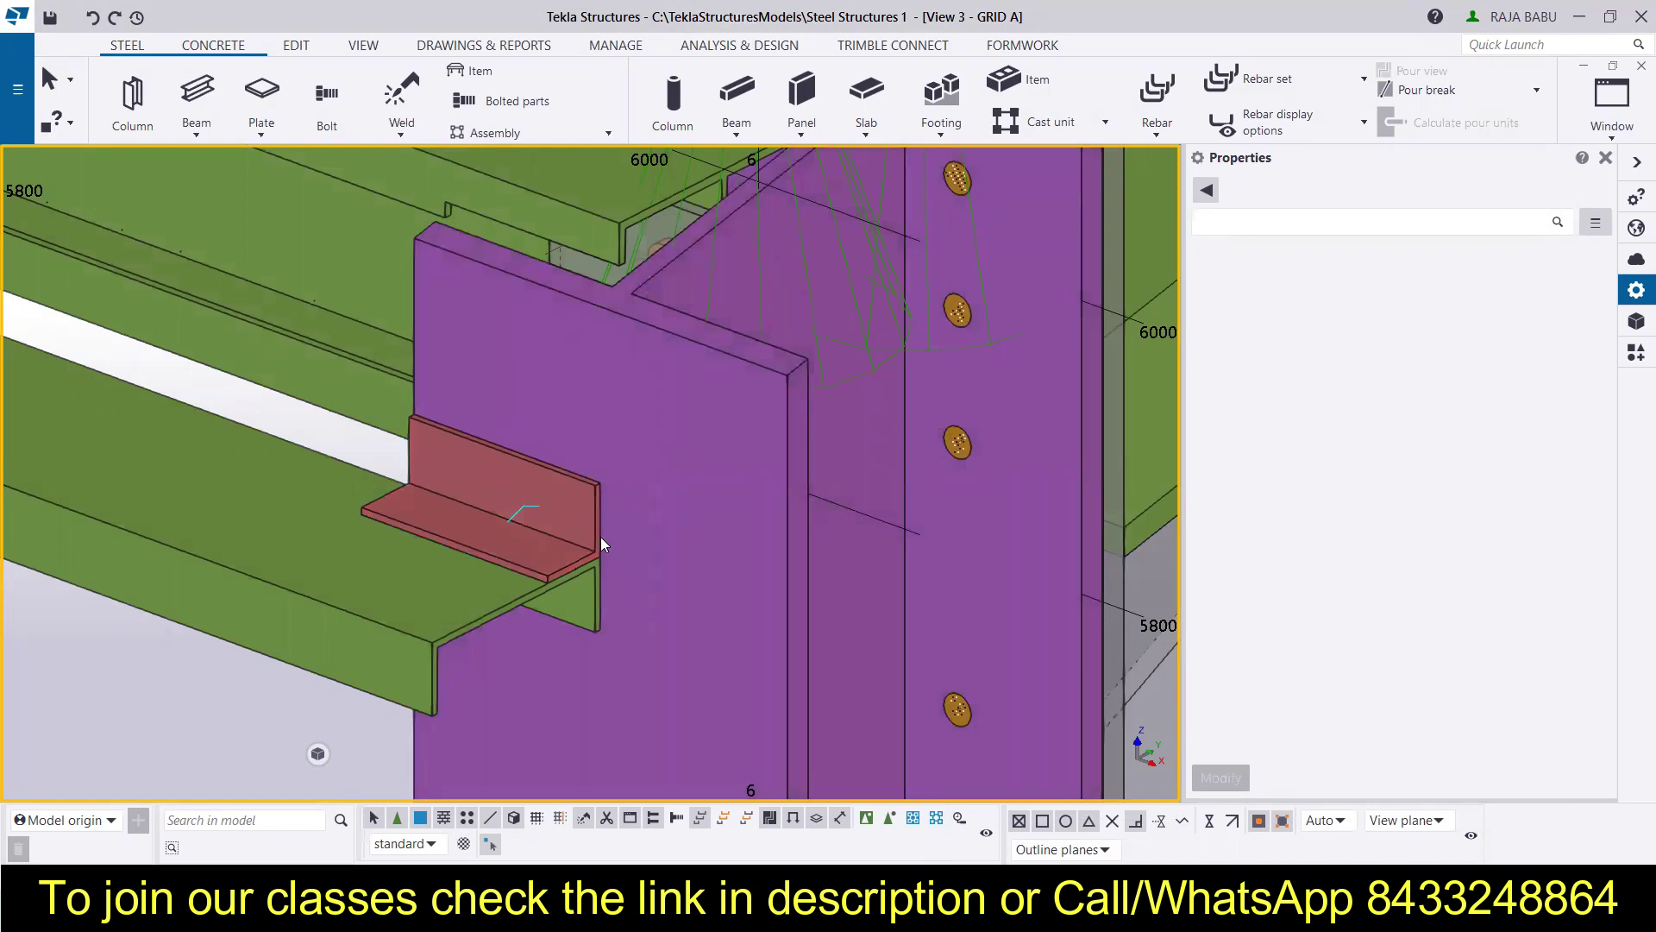
In the GRID A view's display settings, make welds in components visible and set the weld representation to Exact
{"action": "double_click", "coordinate": [218, 692]}
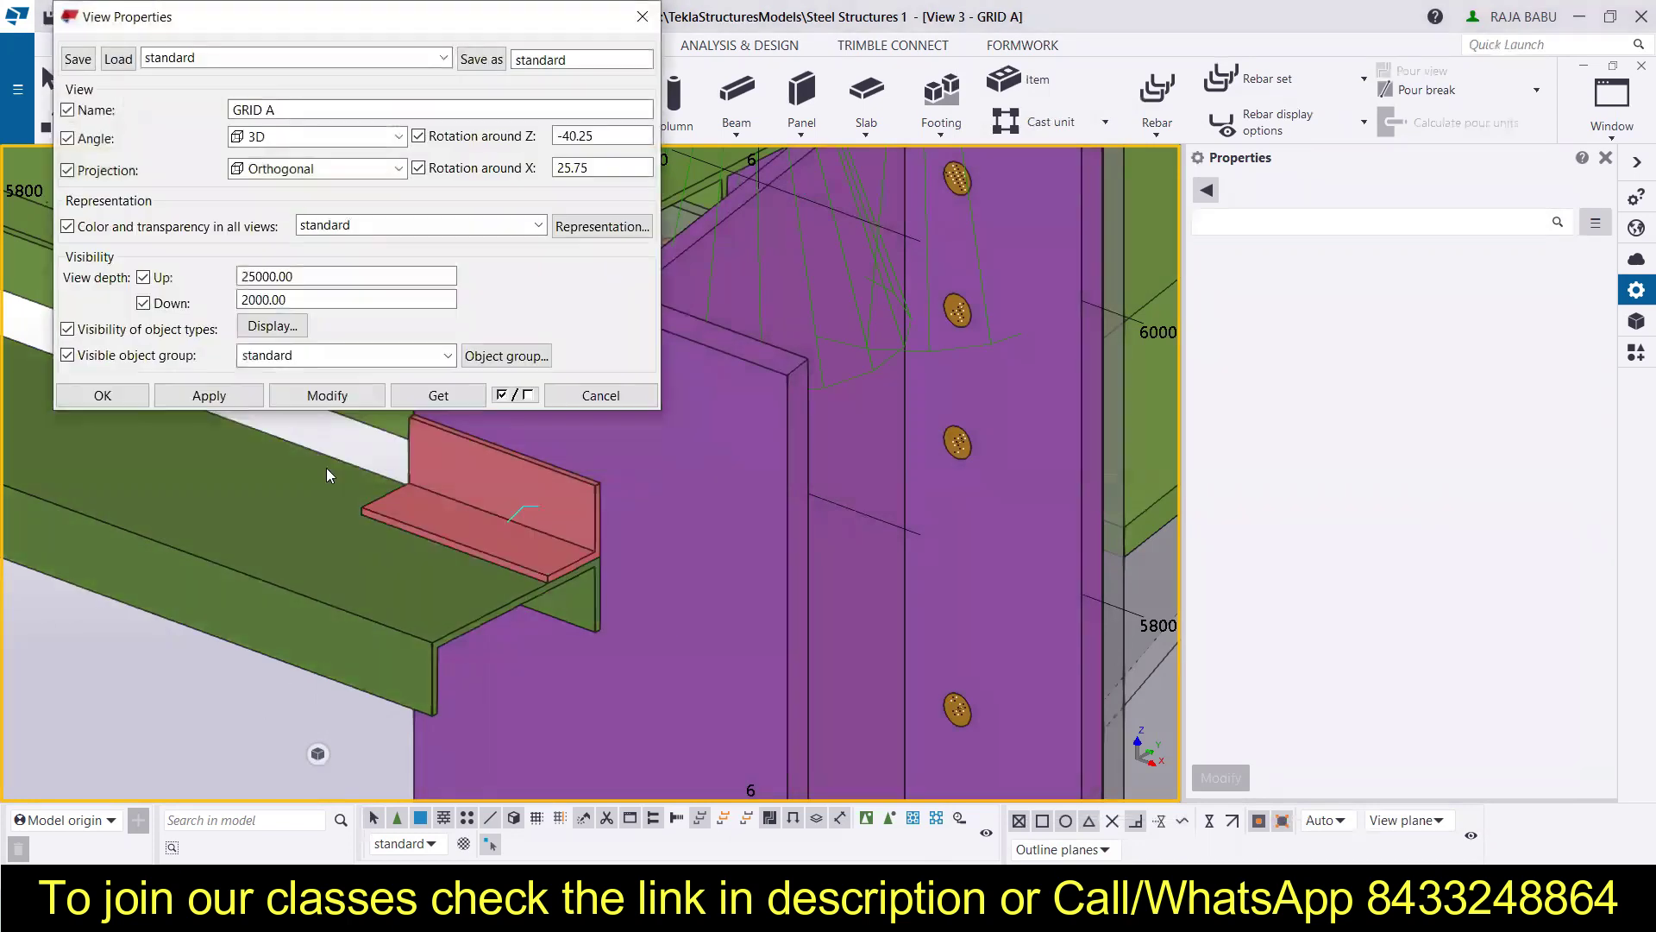
{"action": "left_click", "coordinate": [274, 327]}
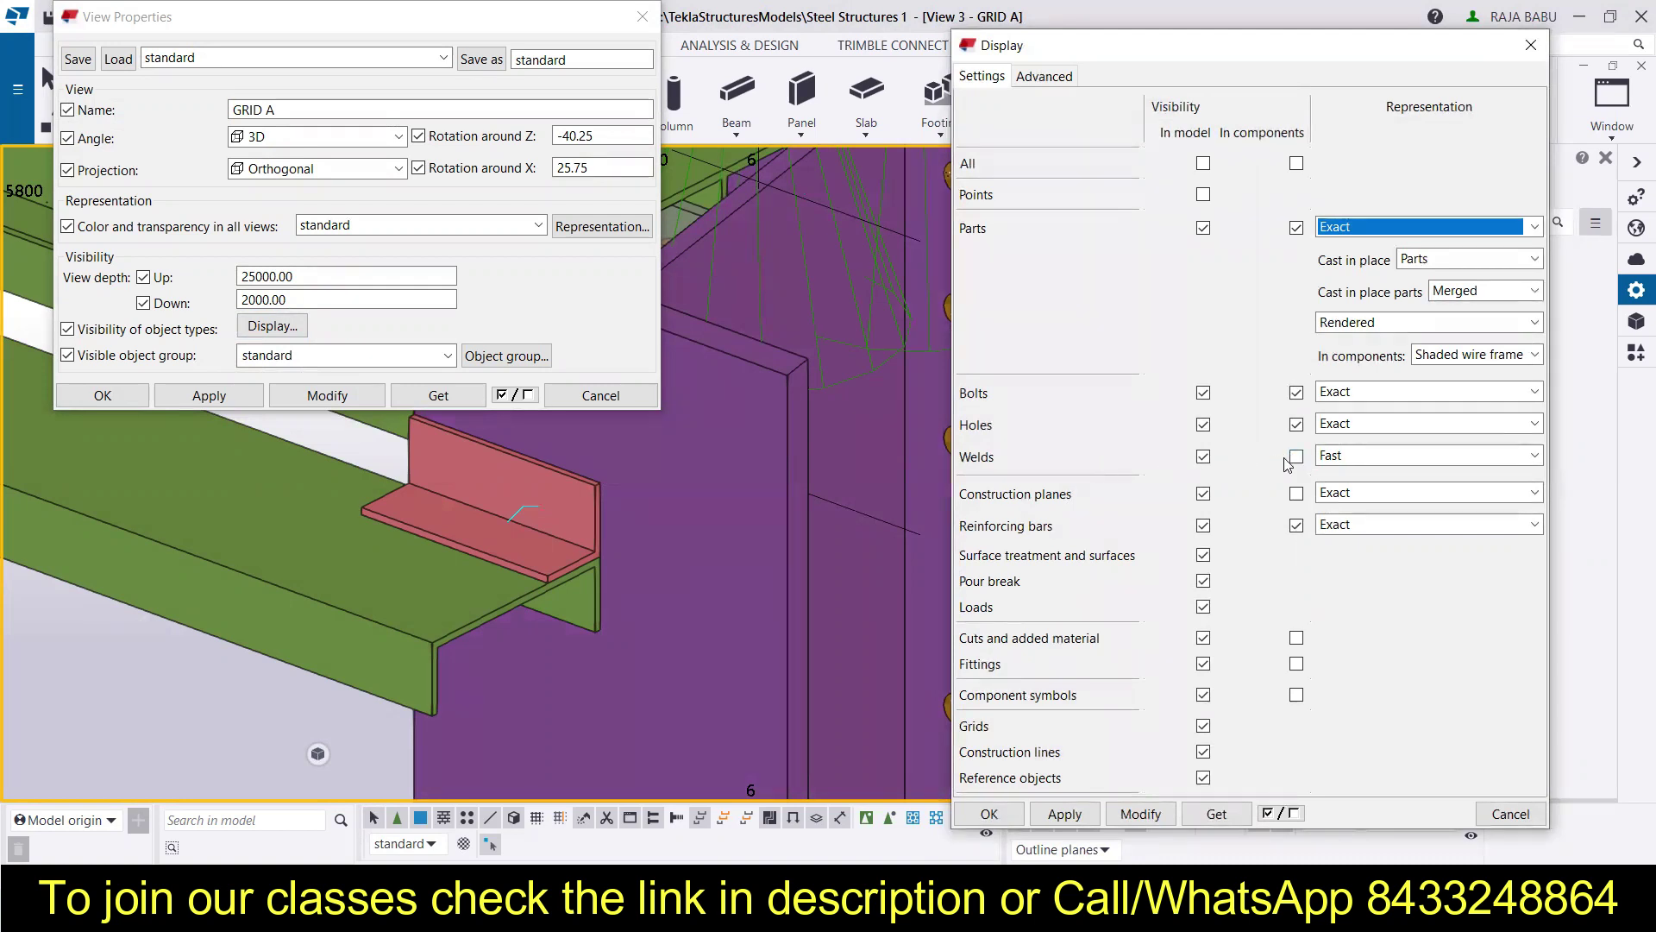
{"action": "left_click", "coordinate": [1300, 460]}
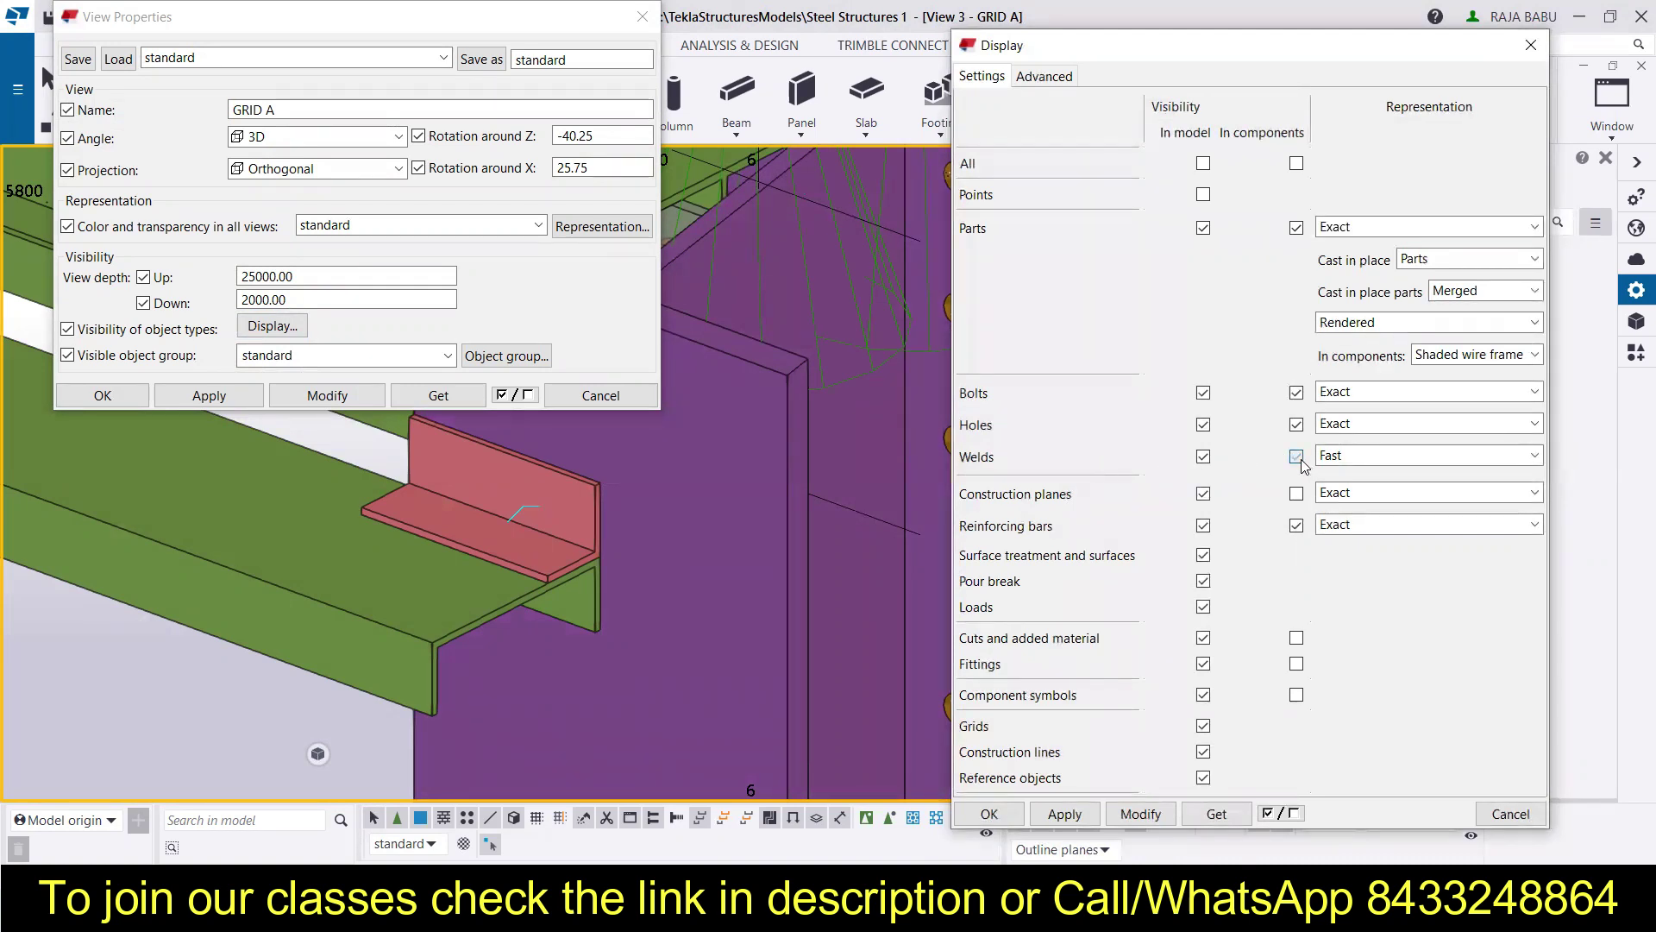
{"action": "left_click", "coordinate": [1386, 457]}
{"action": "left_click", "coordinate": [1380, 498]}
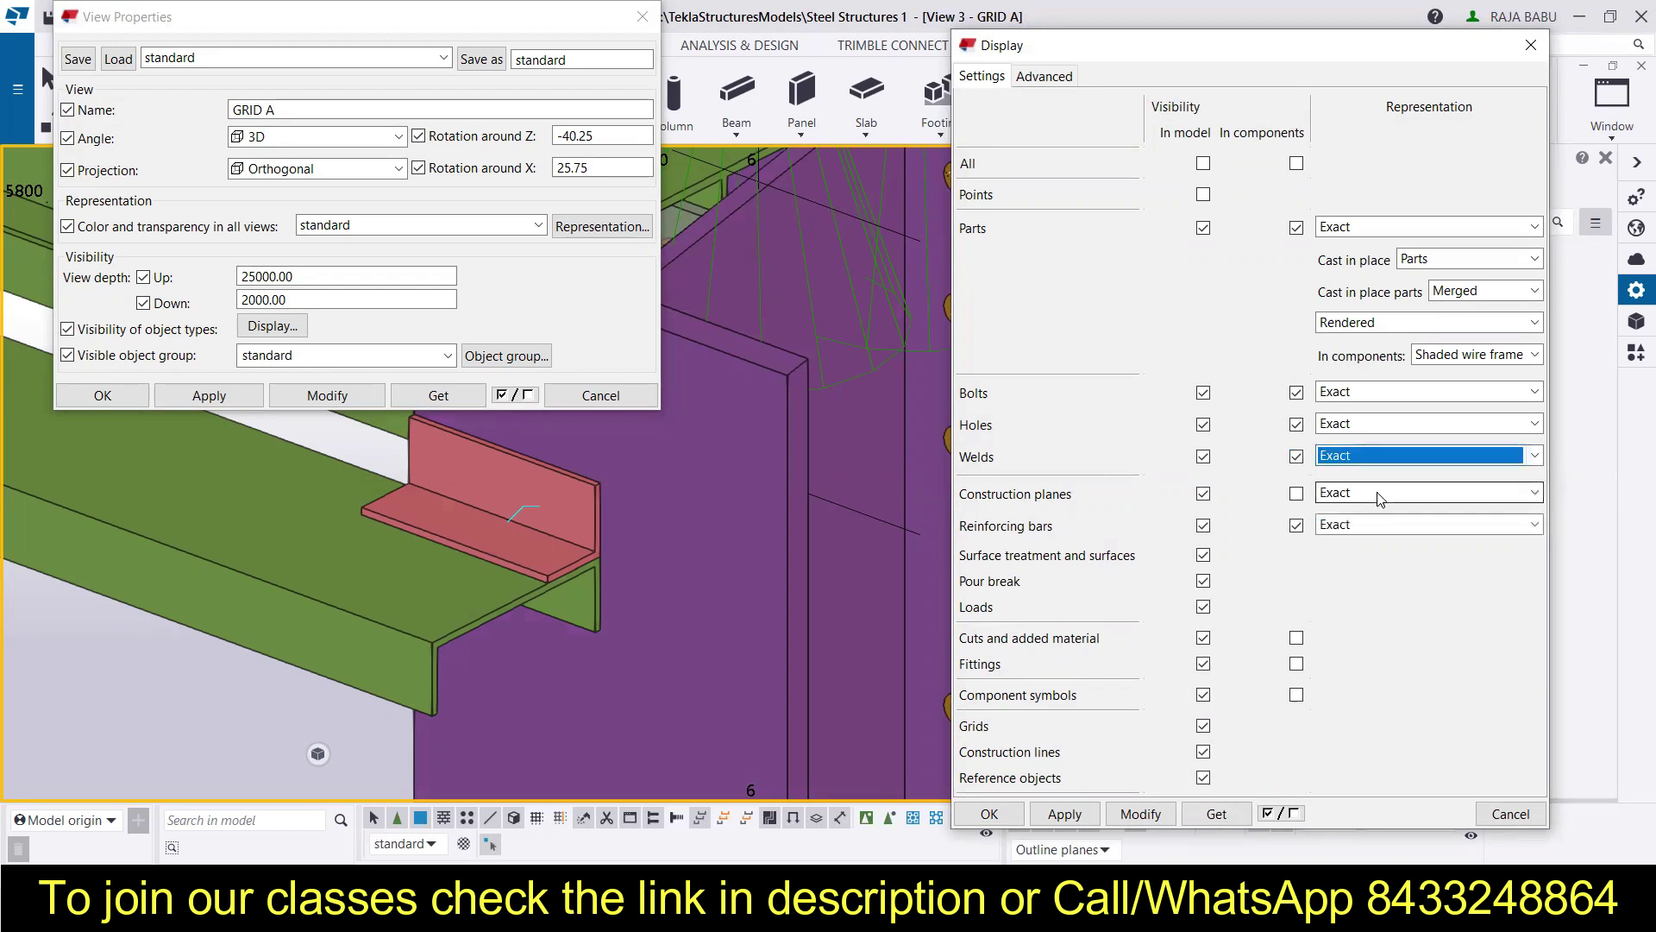
{"action": "left_click", "coordinate": [1059, 815]}
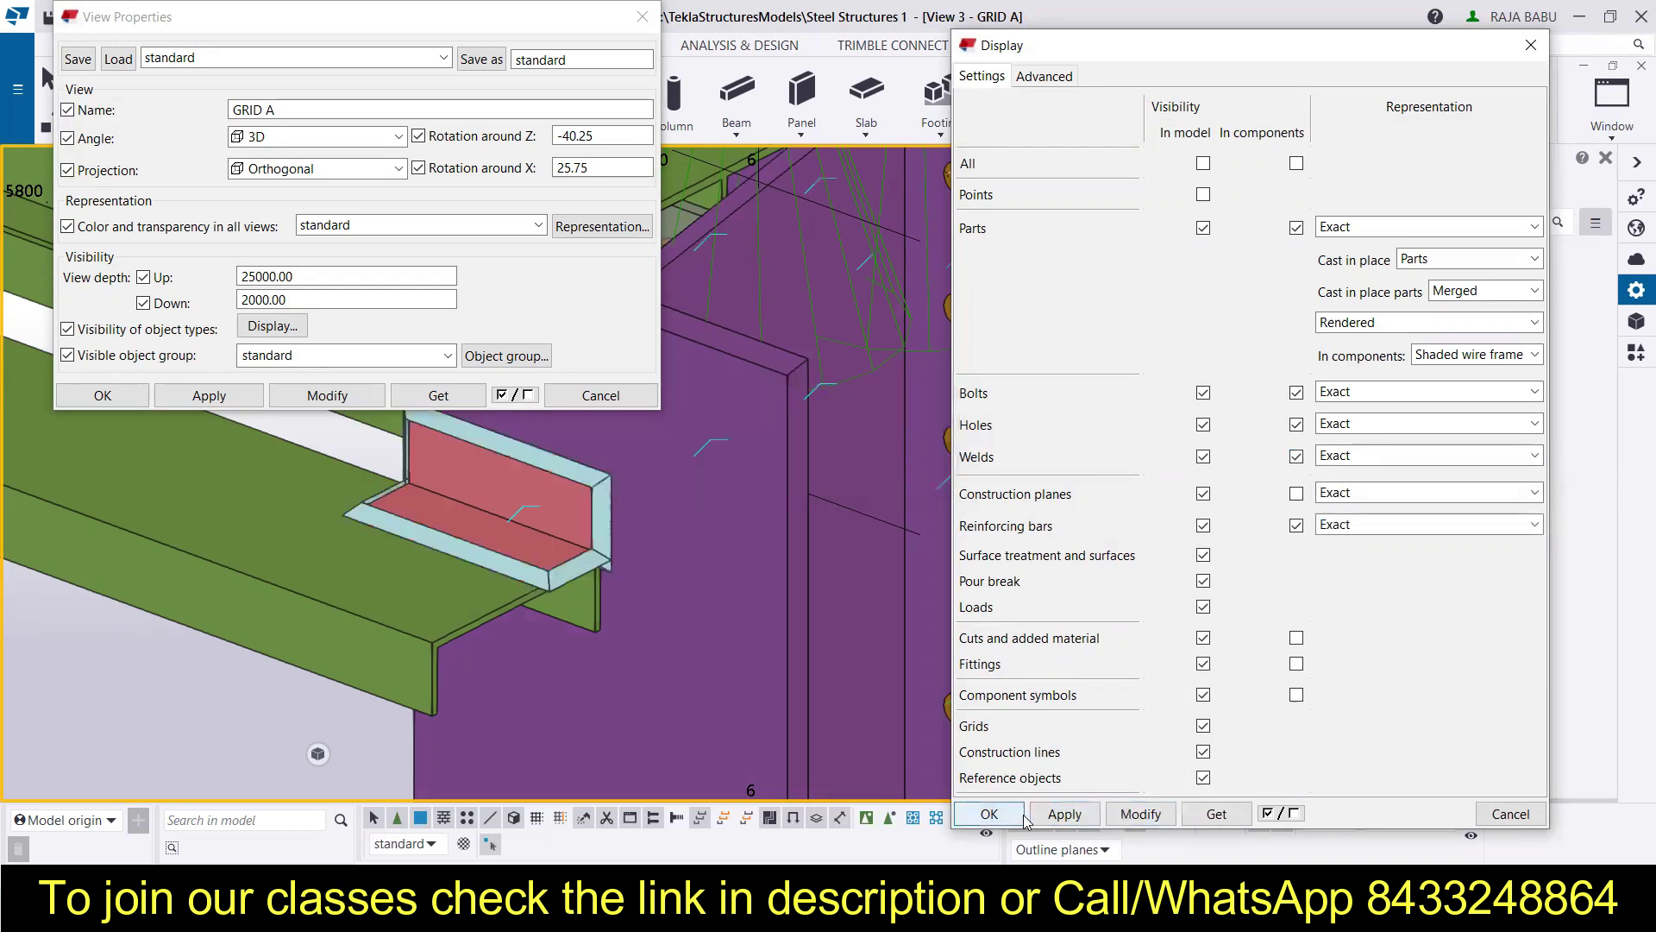
{"action": "left_click", "coordinate": [1004, 817]}
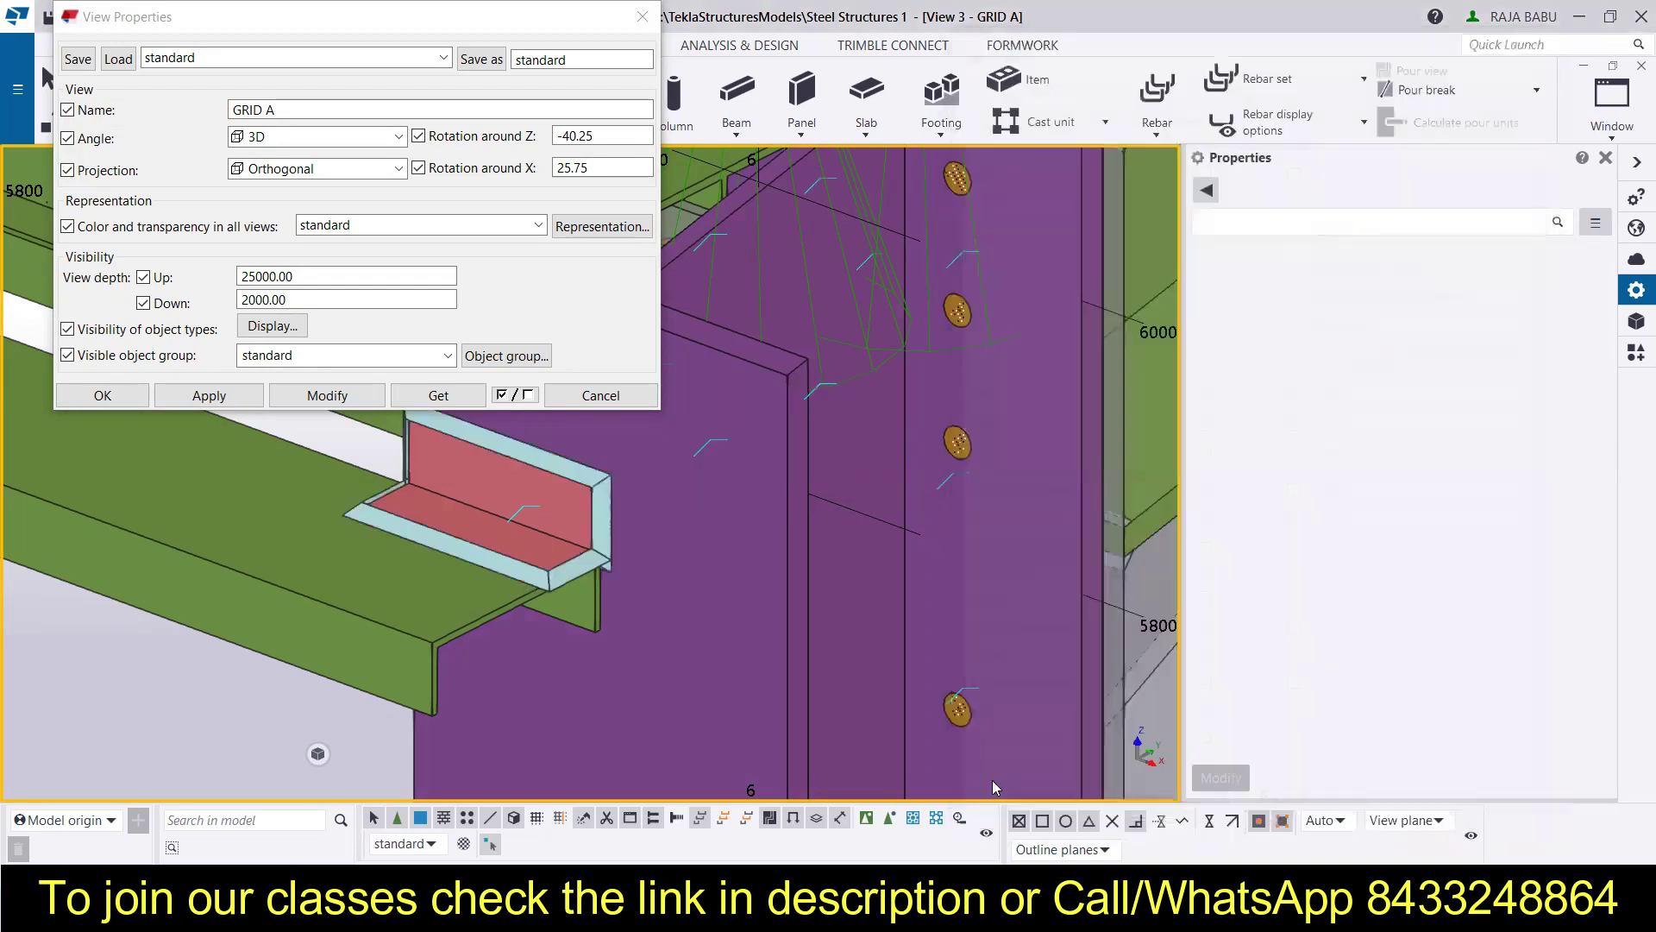
Delete the weld between the top rail's support angle and the column, and recreate it as a 6 mm all-around fillet
{"action": "left_click", "coordinate": [609, 535]}
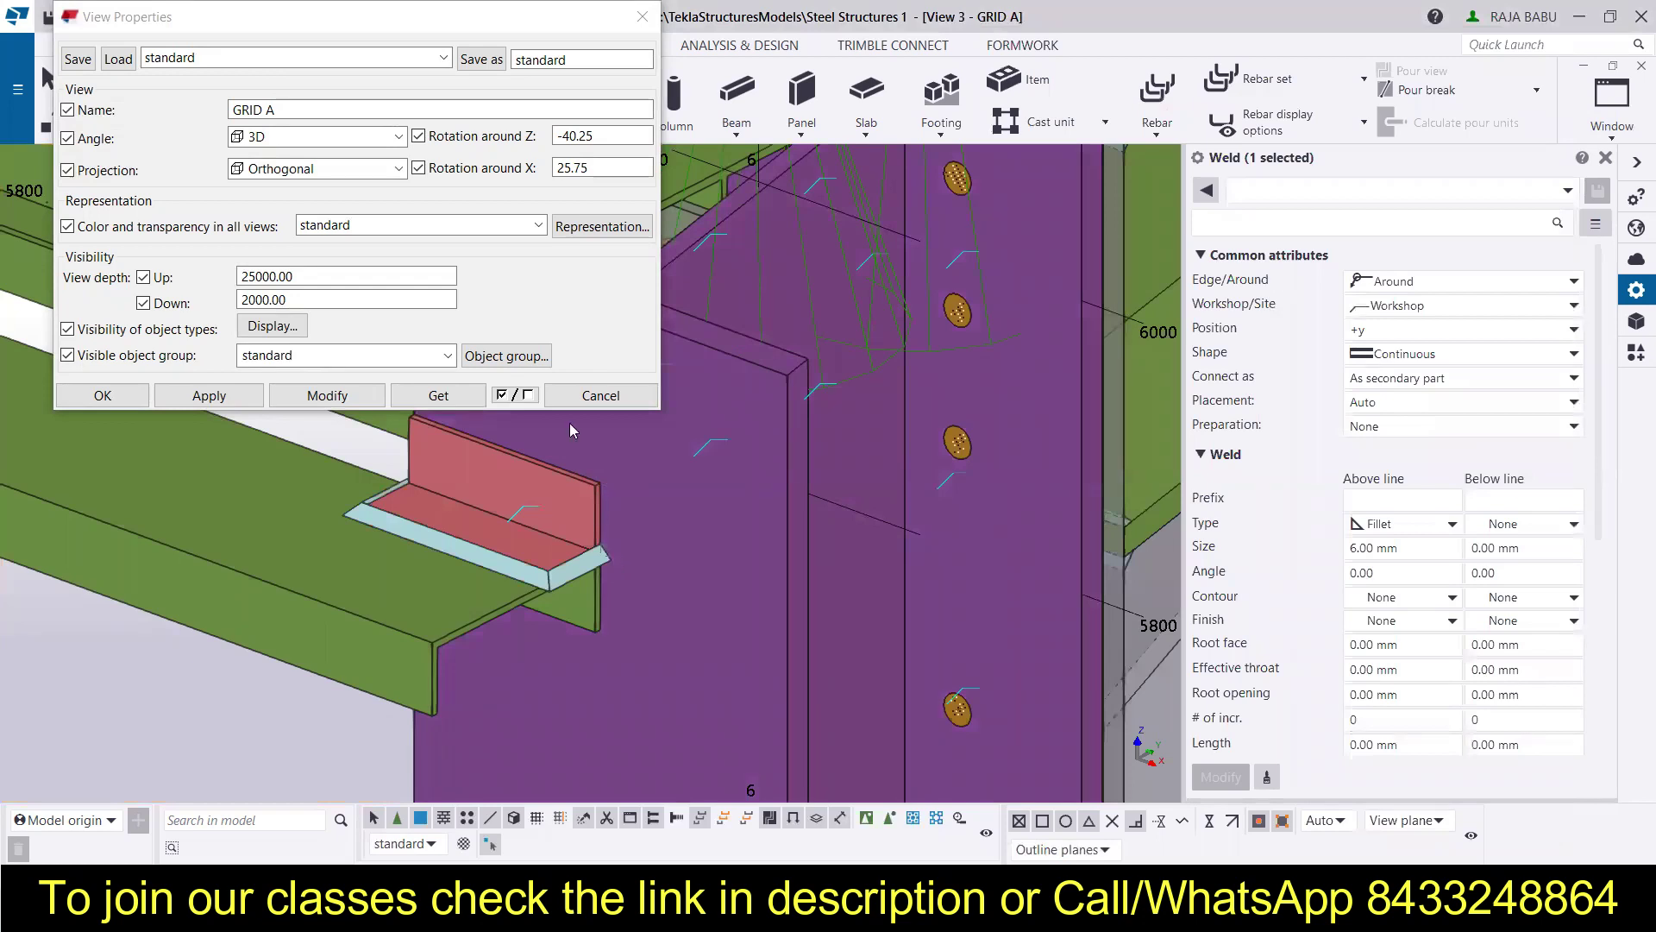
{"action": "left_click", "coordinate": [643, 16]}
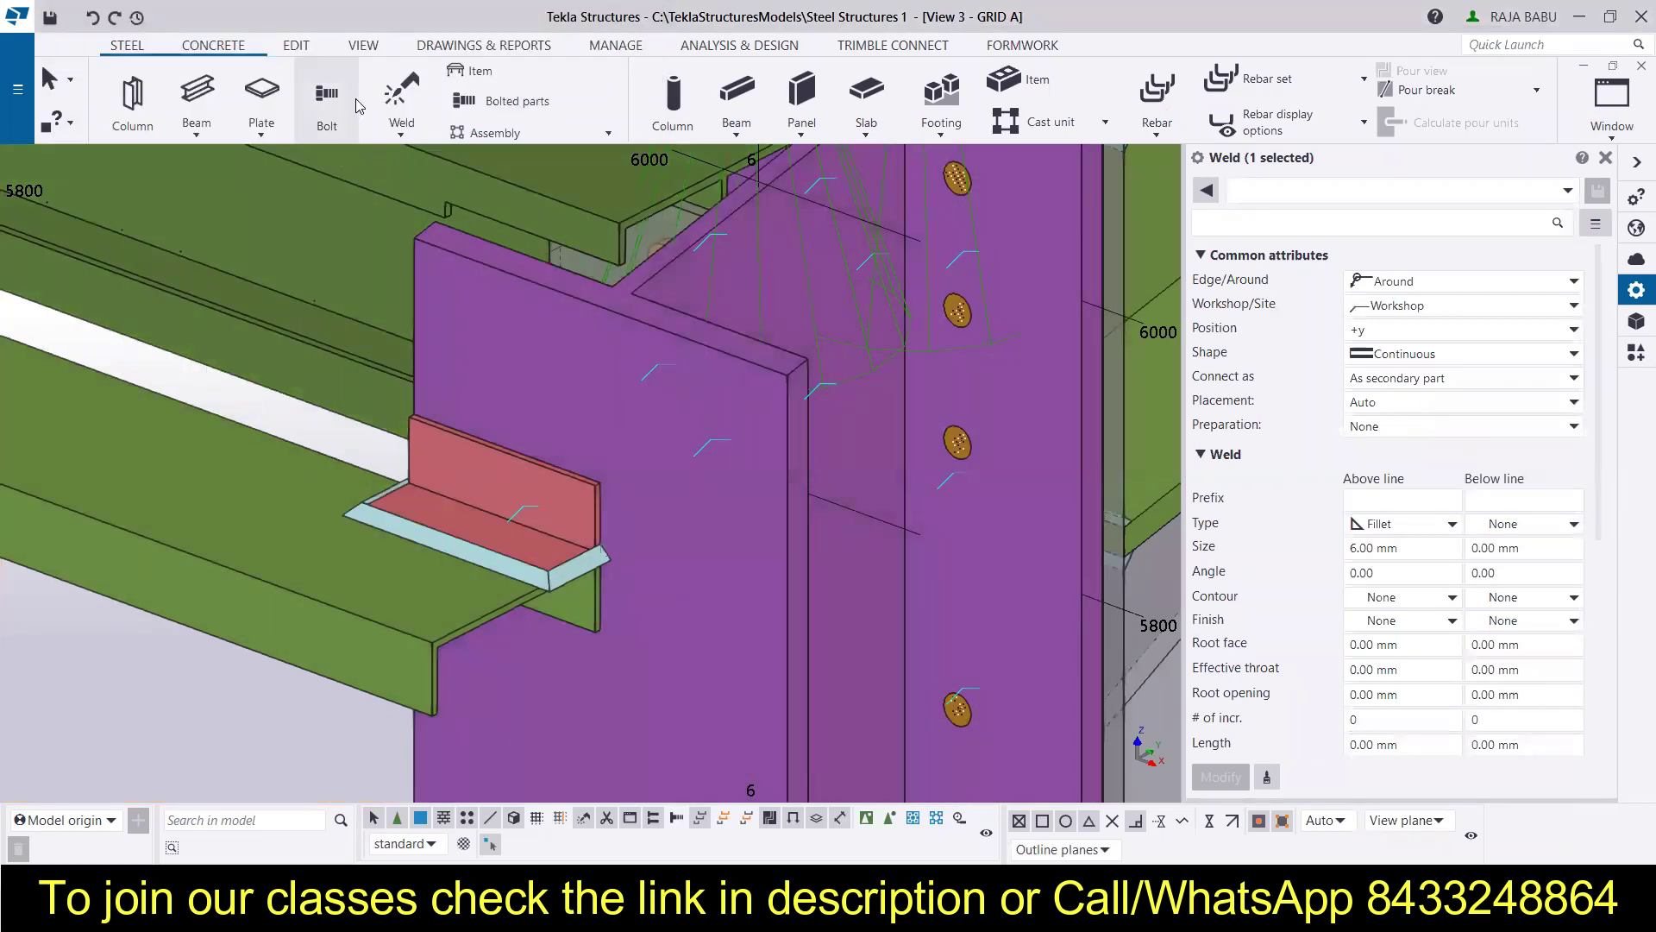
{"action": "left_click", "coordinate": [401, 93]}
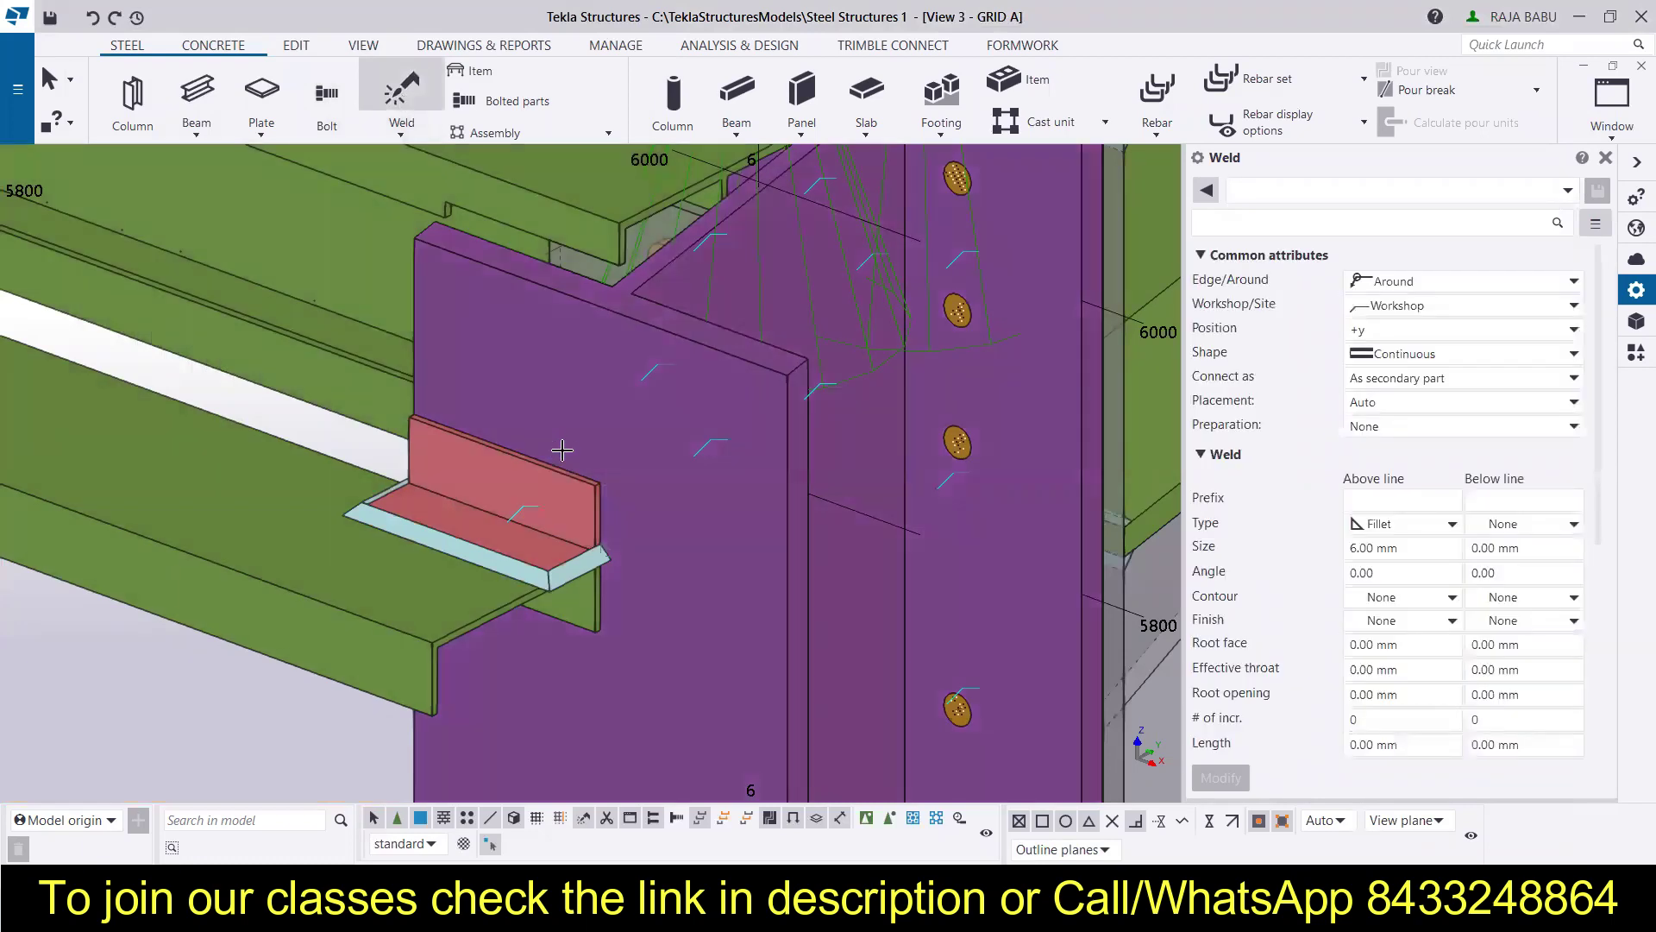
{"action": "left_click", "coordinate": [568, 438]}
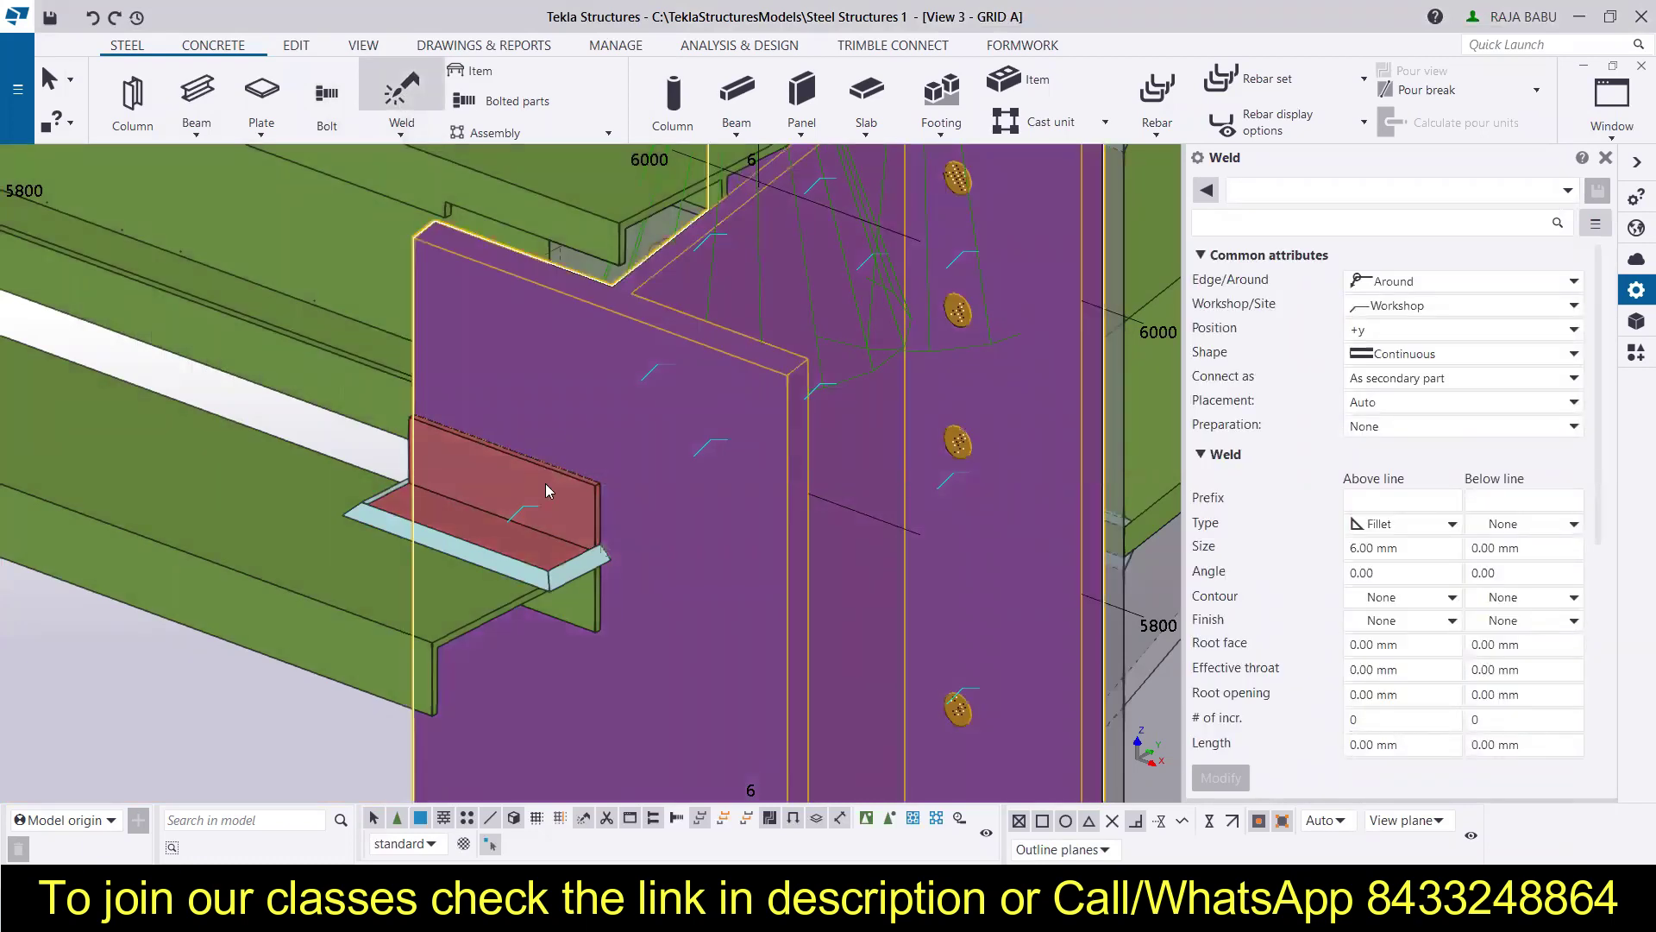
{"action": "left_click", "coordinate": [546, 491]}
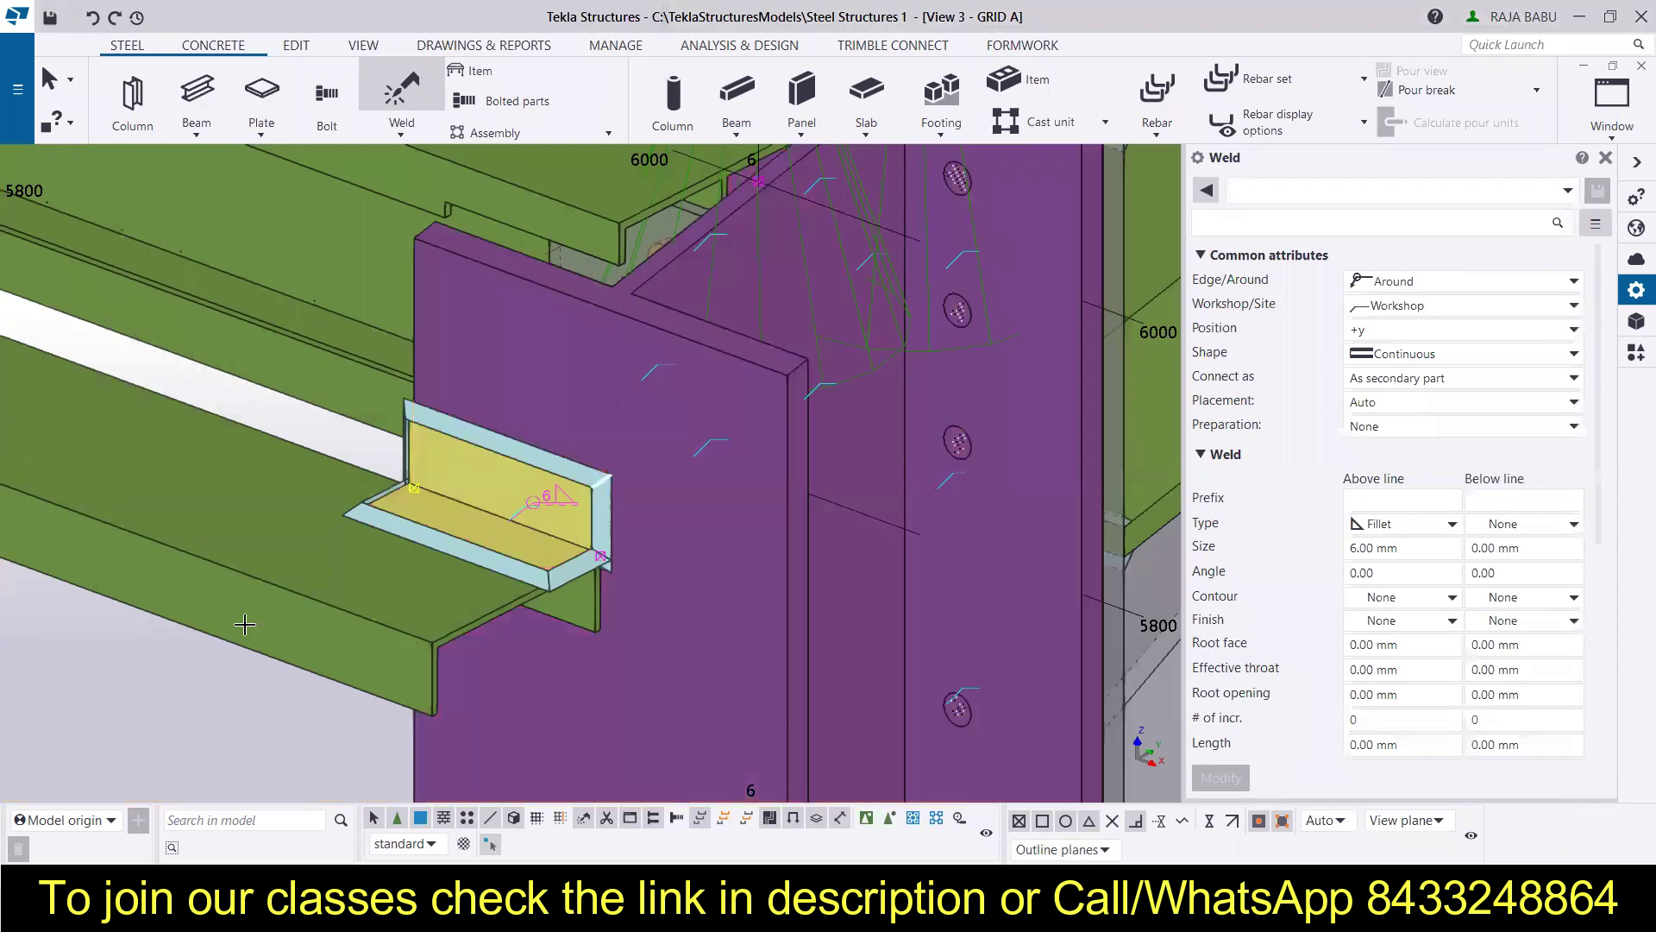
Weld the support angle at the 4000 level to the grid 6 column and its side rail with 6 mm all-around fillets
{"action": "scroll", "coordinate": [483, 507], "scroll_direction": "down", "scroll_amount": 5}
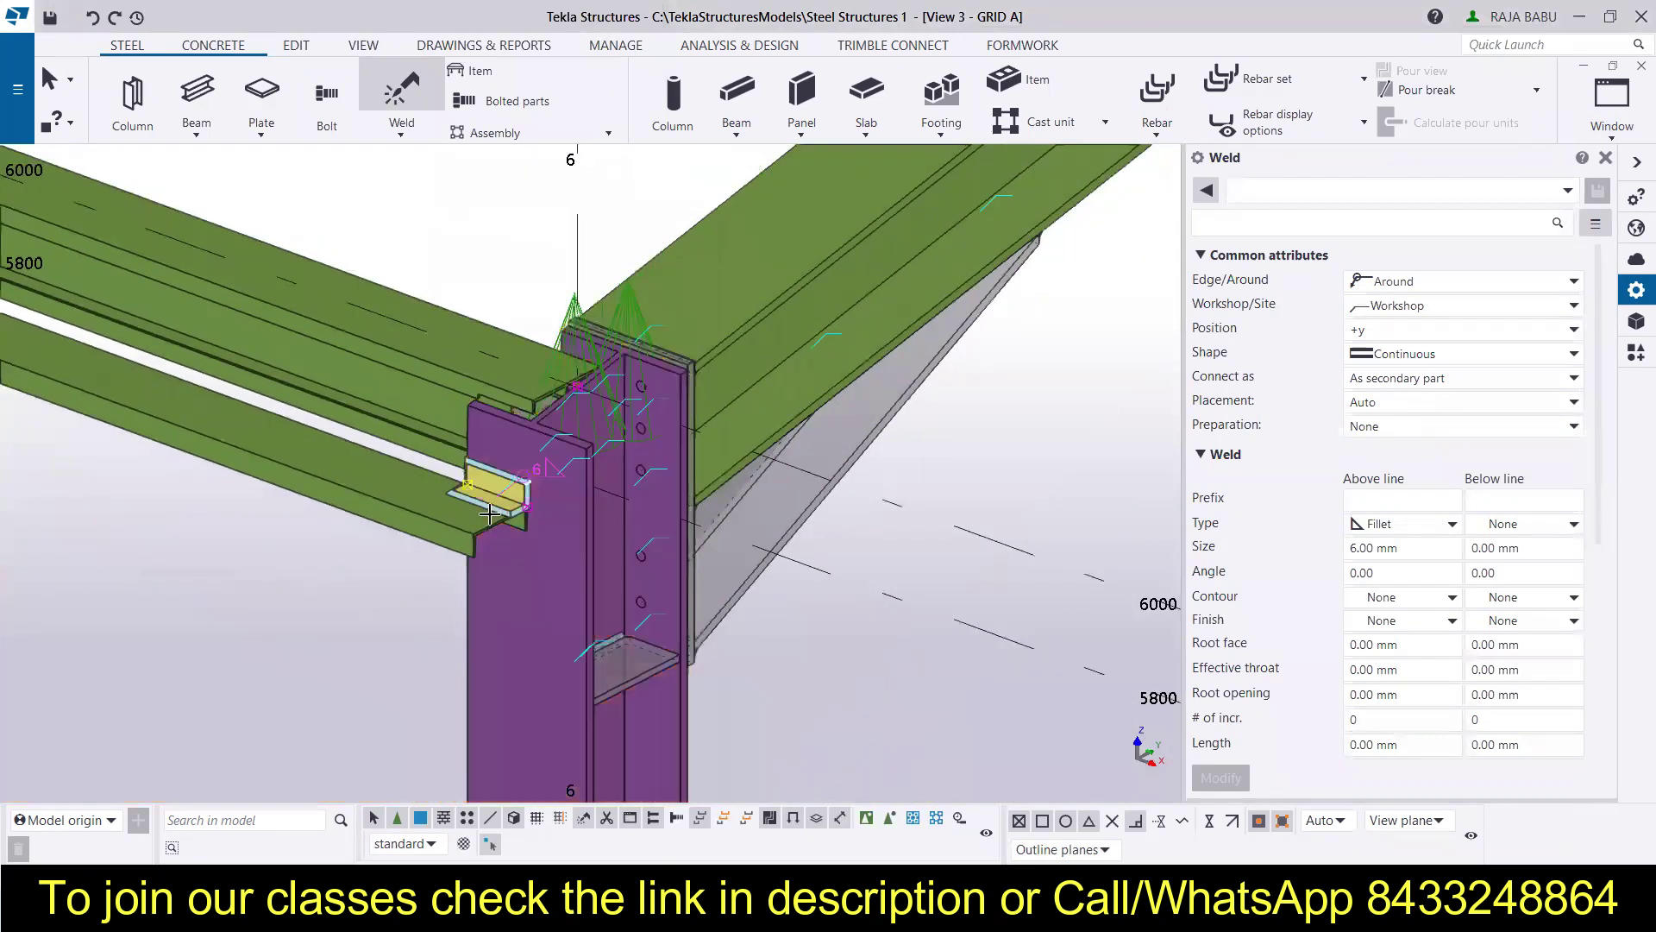
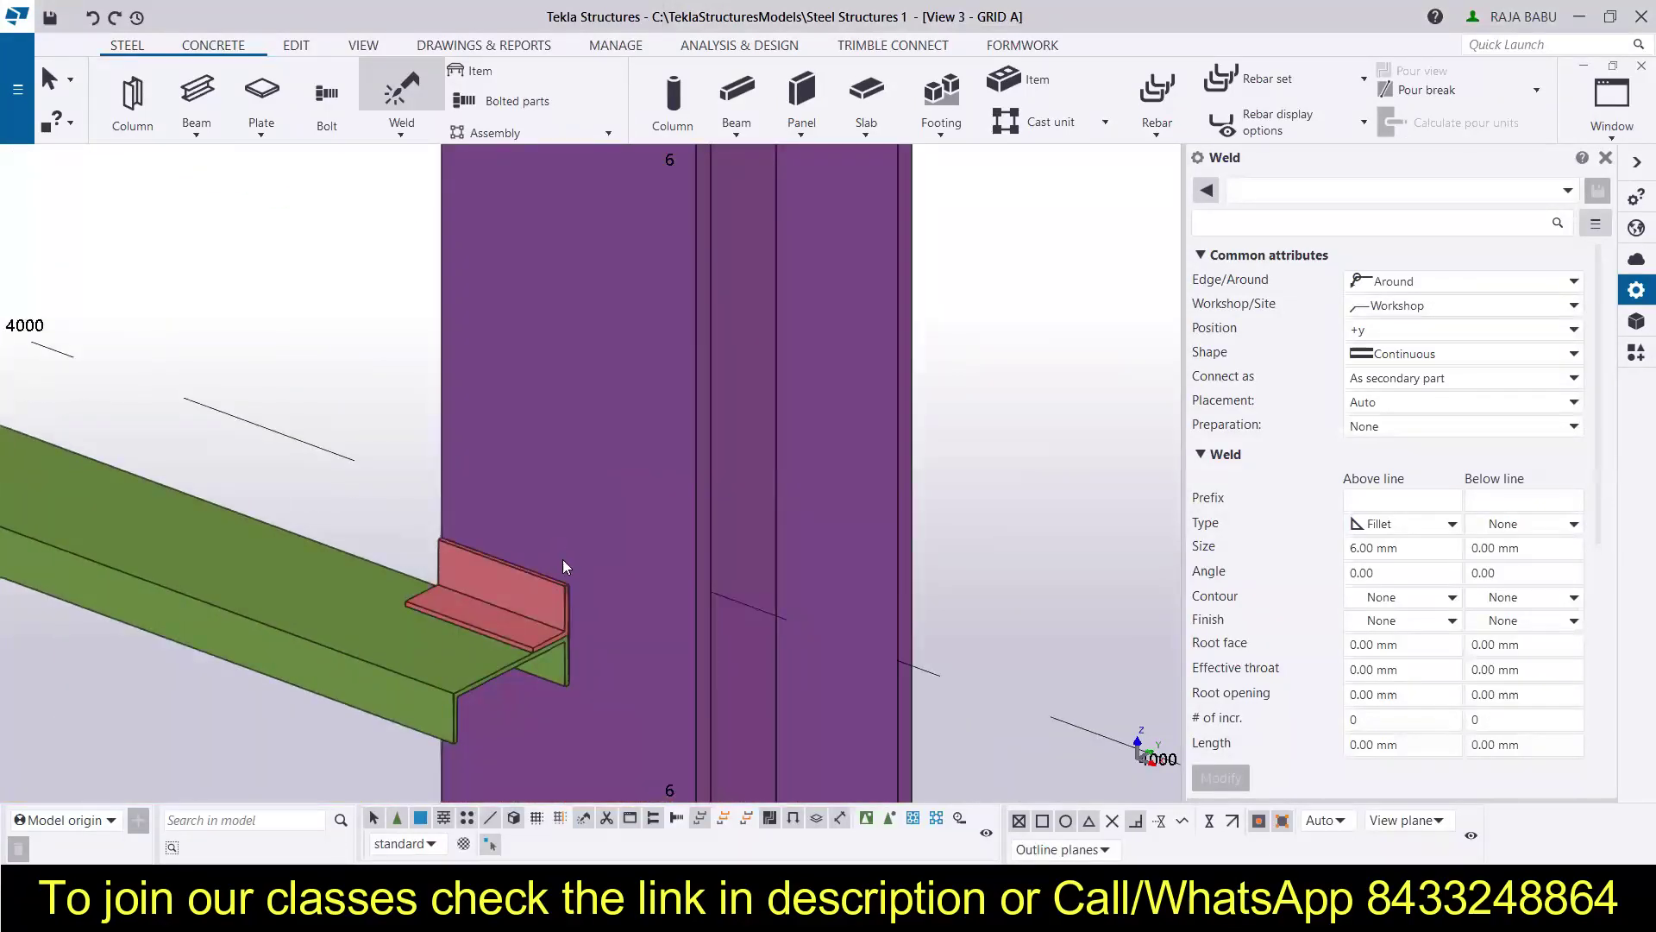
{"action": "left_click", "coordinate": [562, 559]}
{"action": "left_click", "coordinate": [559, 594]}
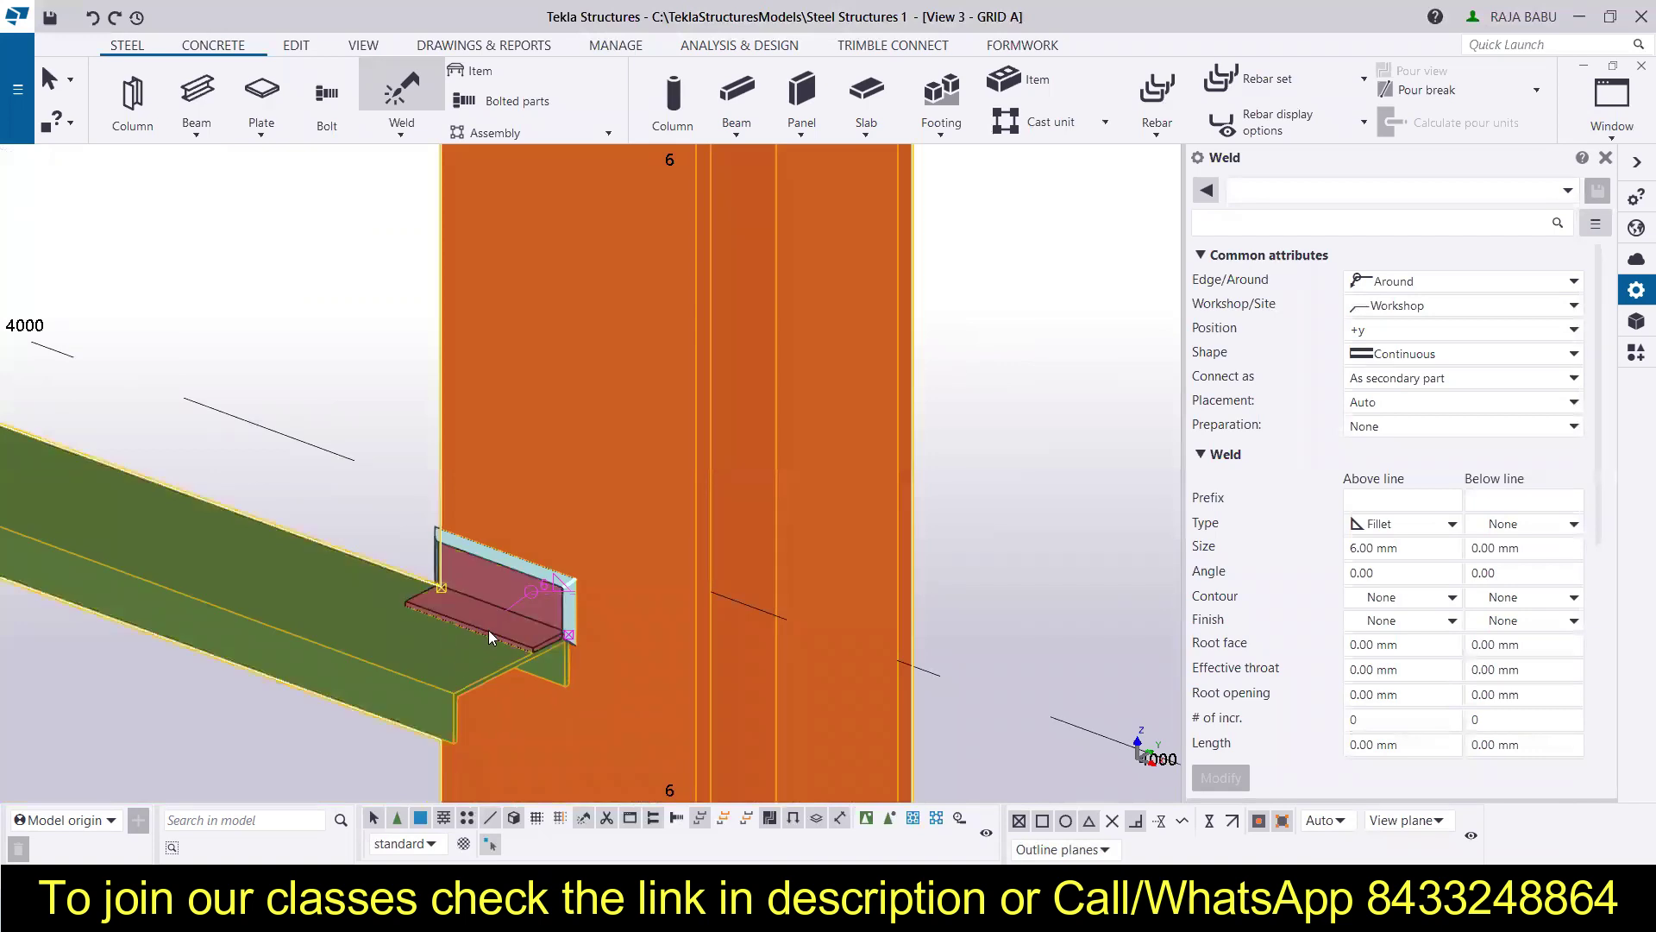
Weld the support angle at the 2200 level to the grid 6 column and its side rail with 6 mm all-around fillets
{"action": "scroll", "coordinate": [553, 513], "scroll_direction": "down", "scroll_amount": 3}
{"action": "scroll", "coordinate": [552, 513], "scroll_direction": "down", "scroll_amount": 5}
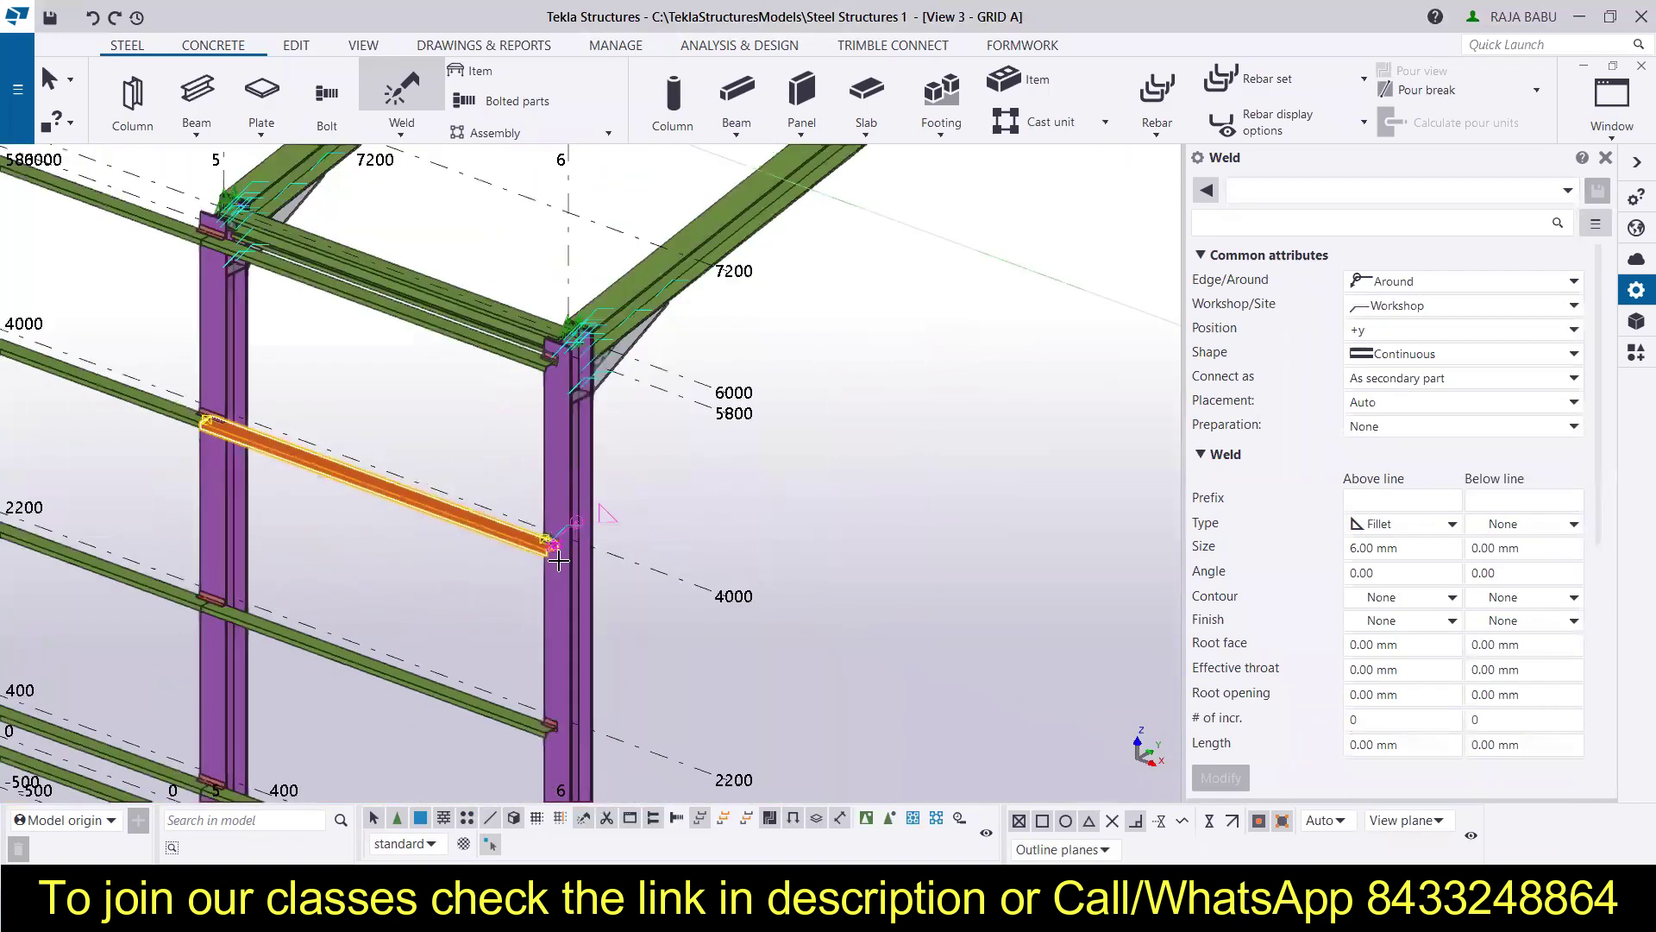
{"action": "scroll", "coordinate": [546, 443], "scroll_direction": "up", "scroll_amount": 6}
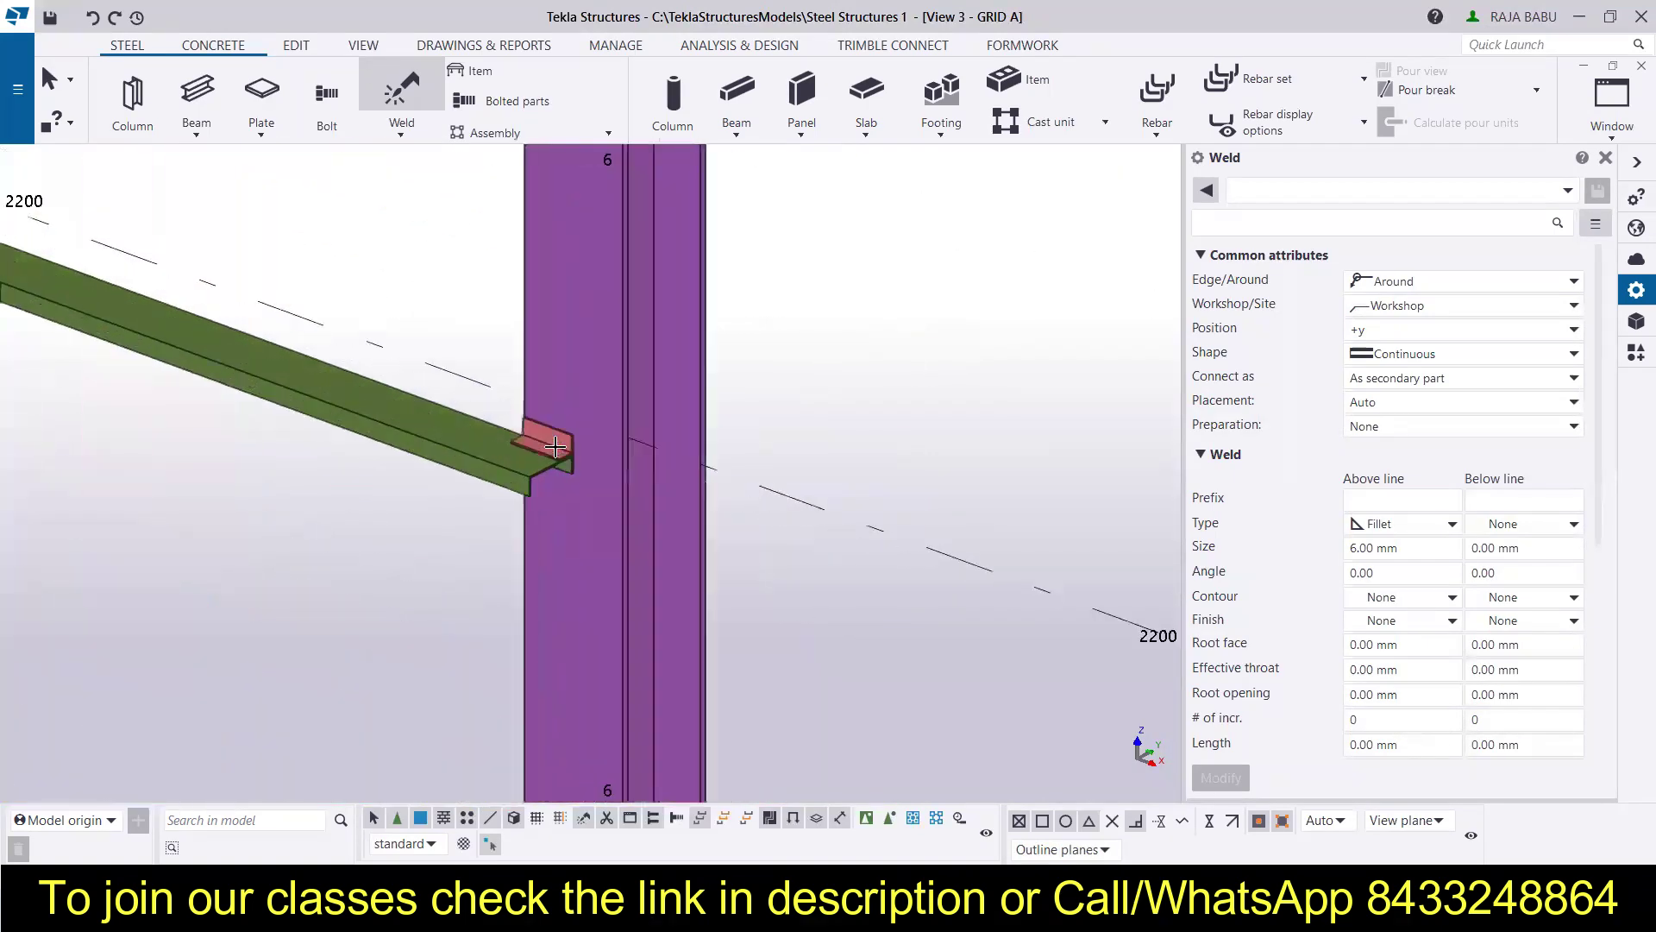
{"action": "left_click", "coordinate": [552, 429]}
{"action": "left_click", "coordinate": [535, 455]}
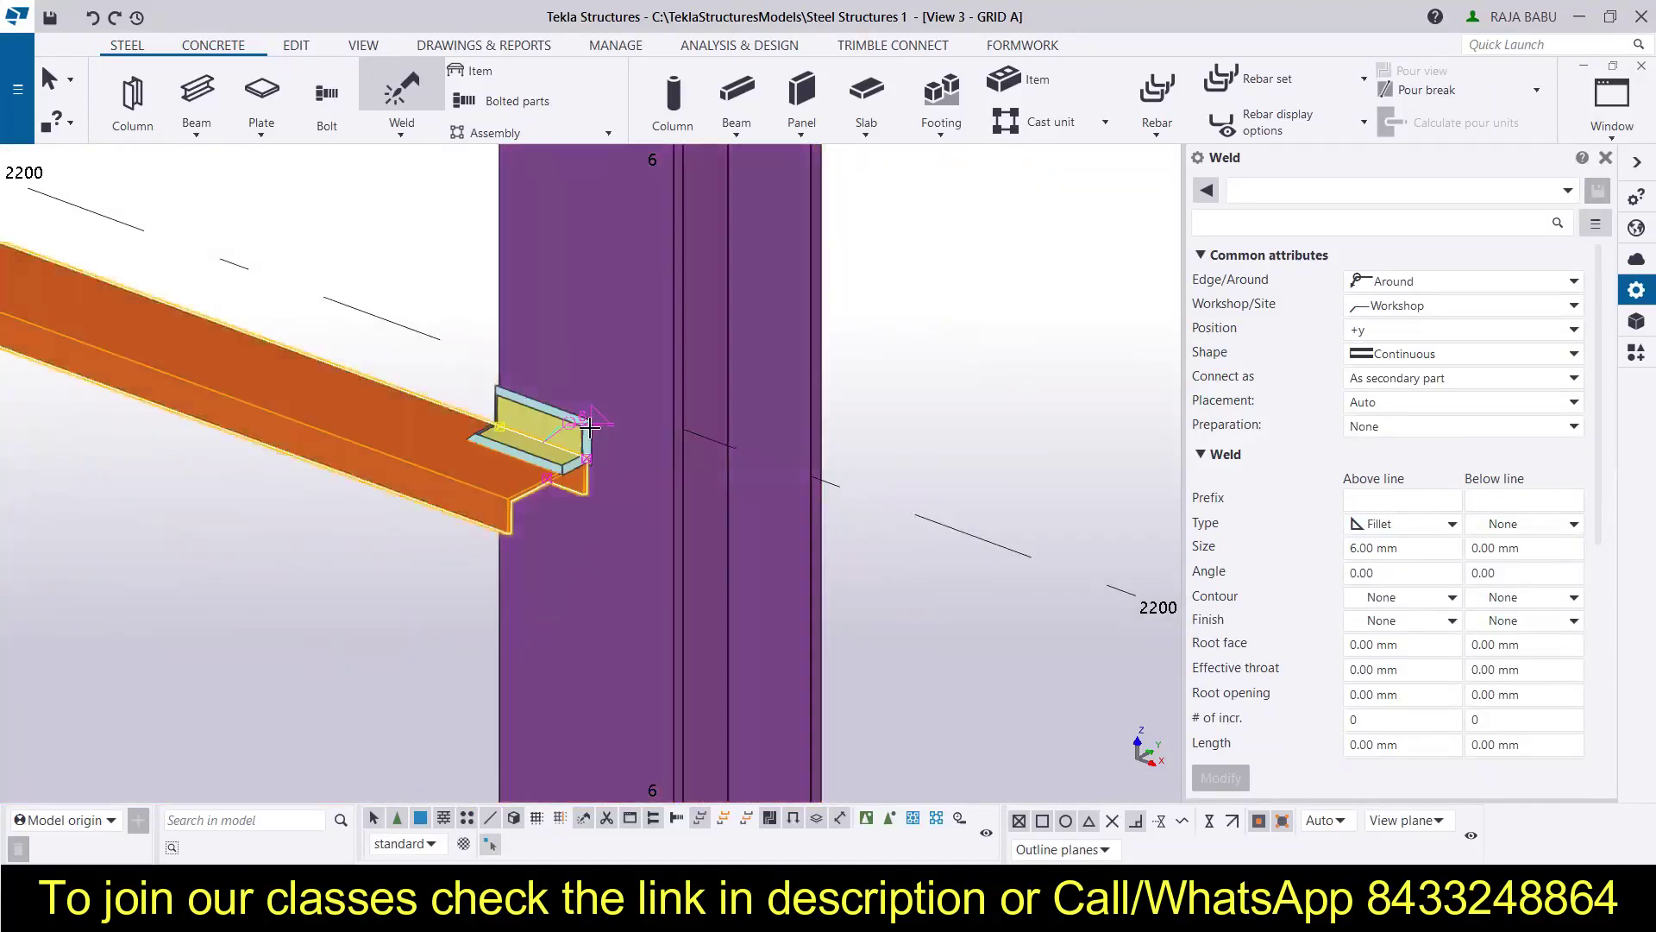
Weld the support angle at the 400 level to the grid 6 column and its side rail with 6 mm all-around fillets
{"action": "scroll", "coordinate": [596, 548], "scroll_direction": "down", "scroll_amount": 2}
{"action": "scroll", "coordinate": [595, 549], "scroll_direction": "down", "scroll_amount": 4}
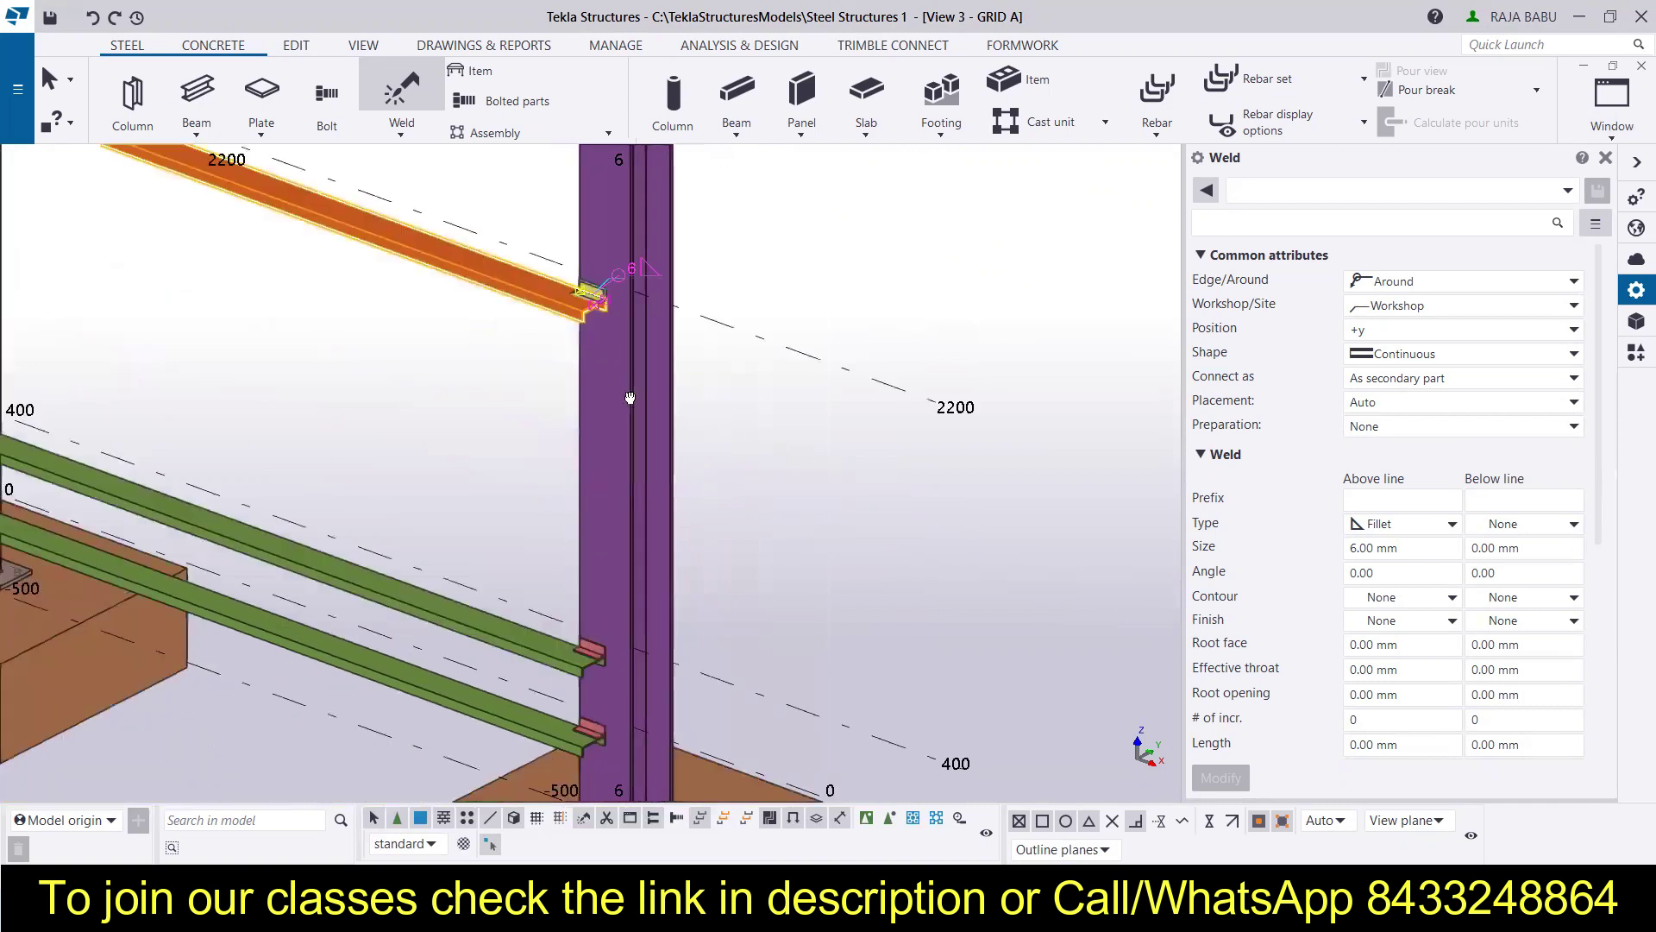
{"action": "scroll", "coordinate": [603, 498], "scroll_direction": "up", "scroll_amount": 3}
{"action": "scroll", "coordinate": [603, 498], "scroll_direction": "up", "scroll_amount": 2}
{"action": "left_click", "coordinate": [689, 455]}
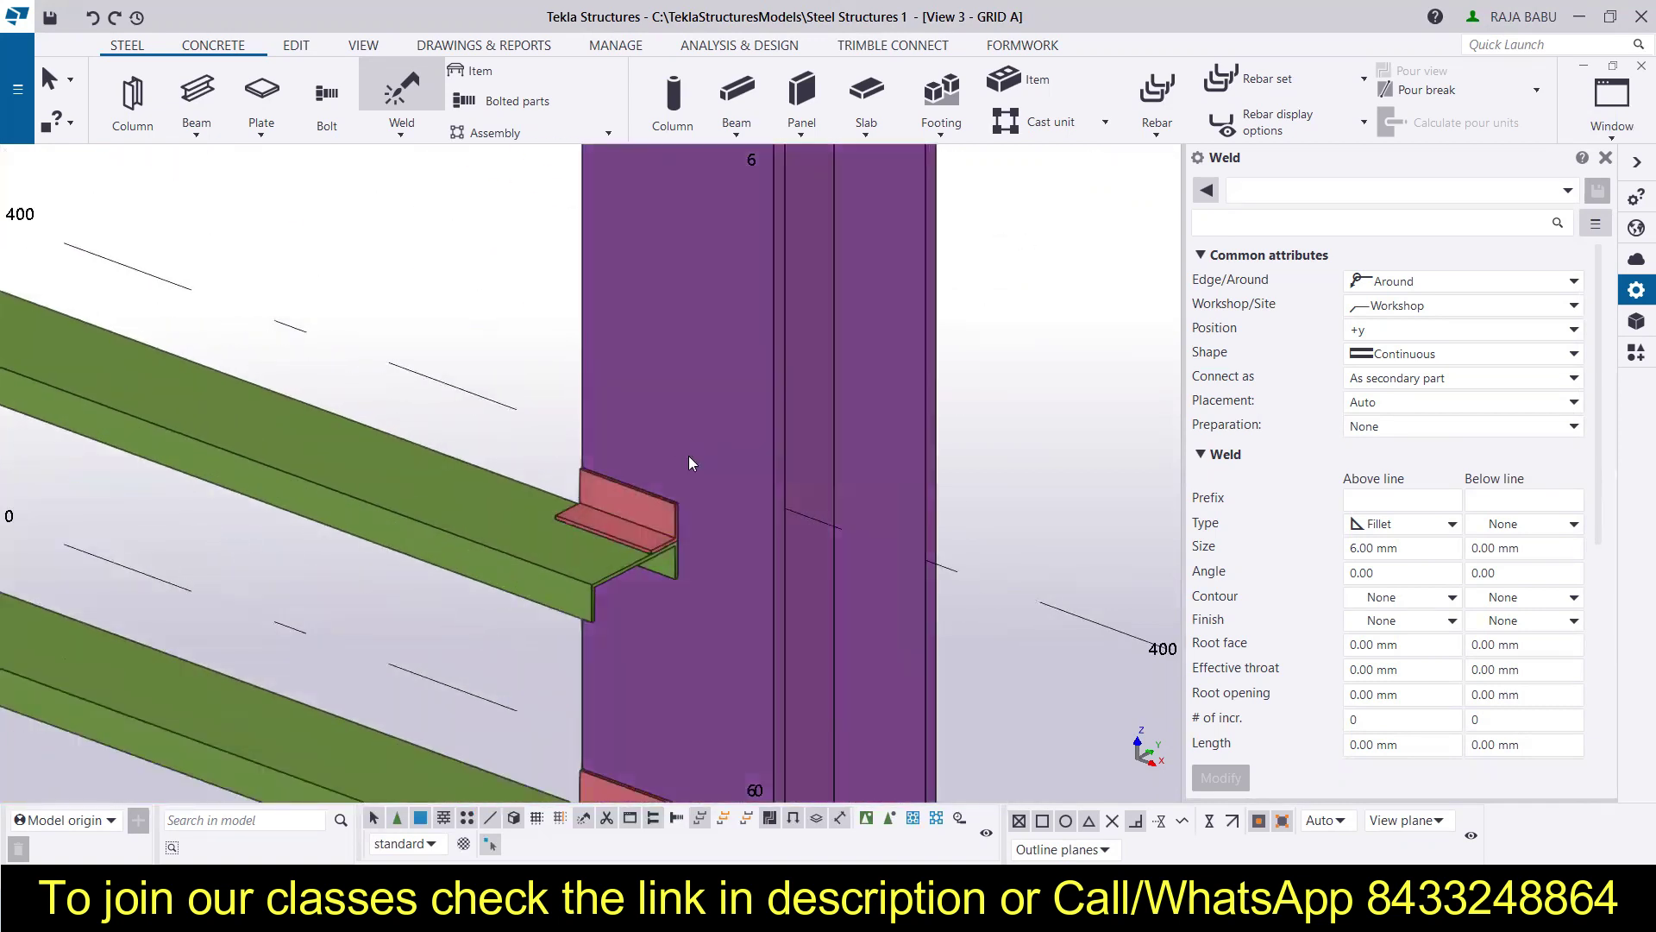
{"action": "left_click", "coordinate": [652, 508]}
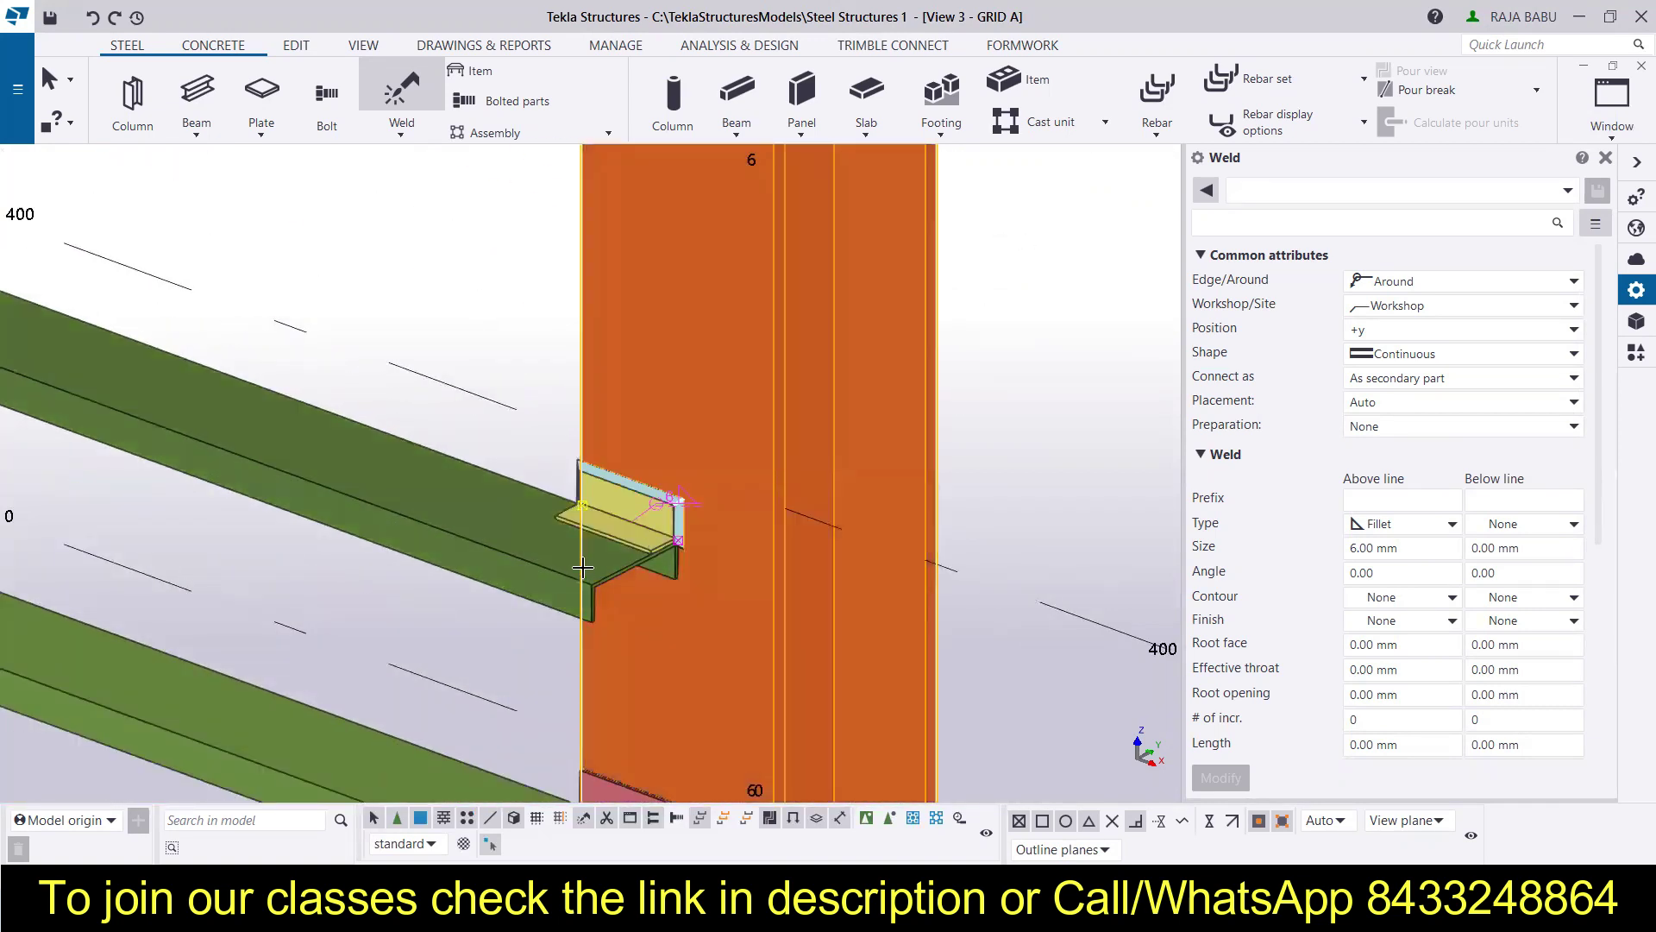
{"action": "left_click", "coordinate": [619, 544]}
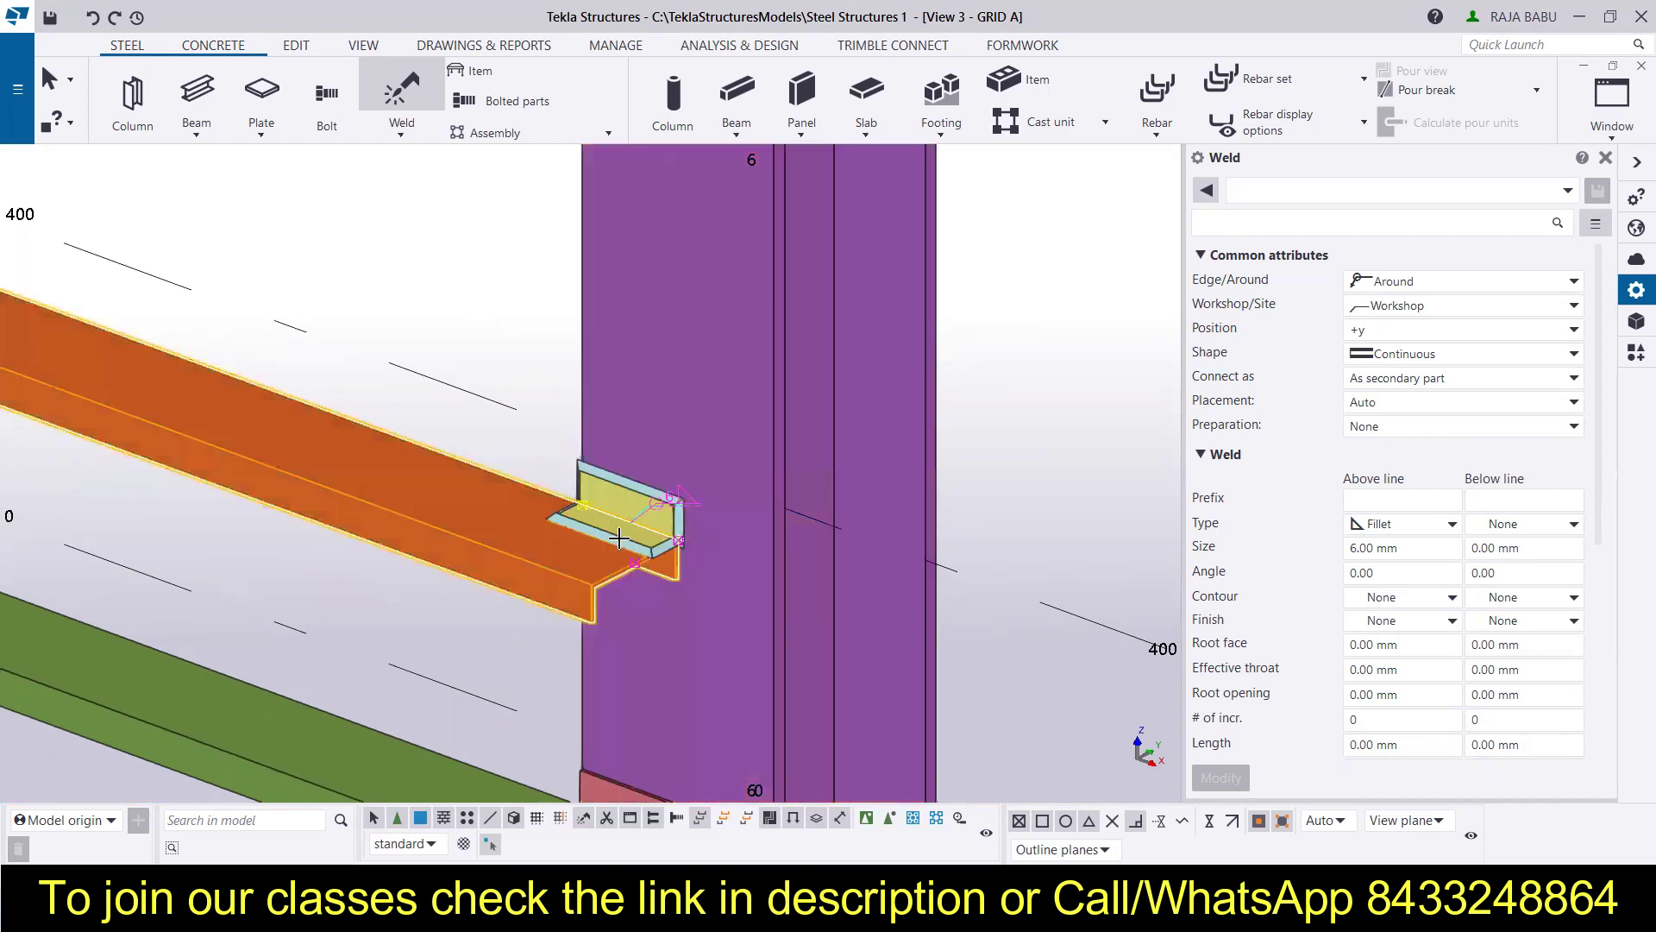
Weld the lowest side rail's support angle to the grid 6 column and the rail with 6 mm all-around fillets
{"action": "scroll", "coordinate": [621, 683], "scroll_direction": "down", "scroll_amount": 3}
{"action": "scroll", "coordinate": [620, 683], "scroll_direction": "up", "scroll_amount": 3}
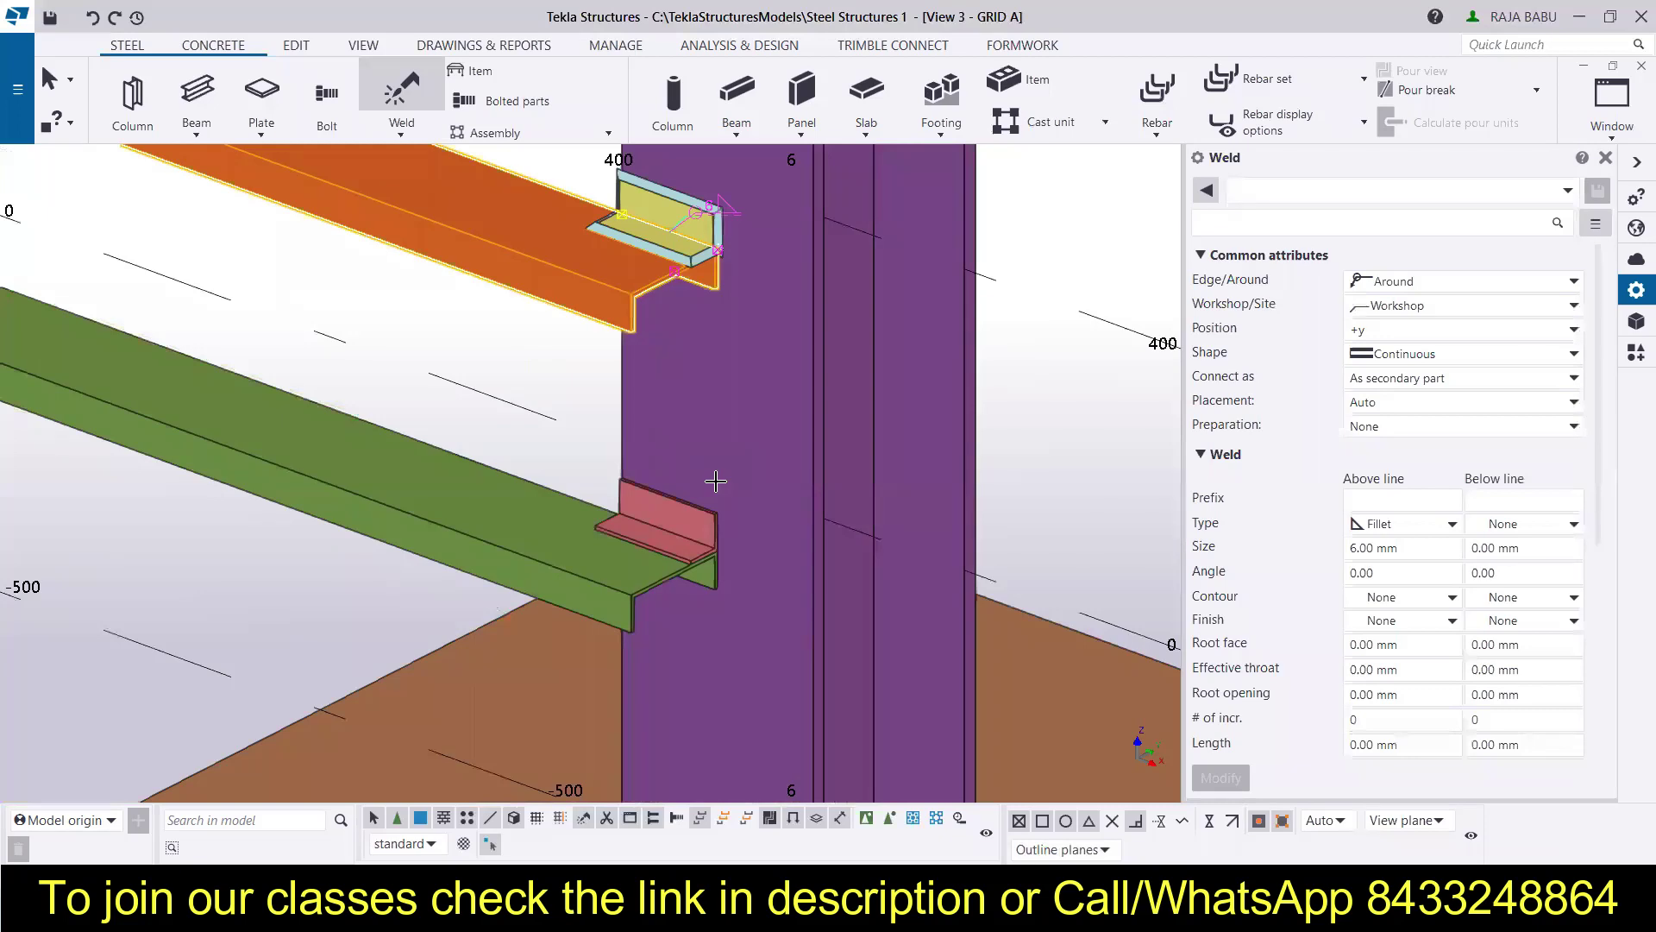
{"action": "left_click", "coordinate": [716, 481]}
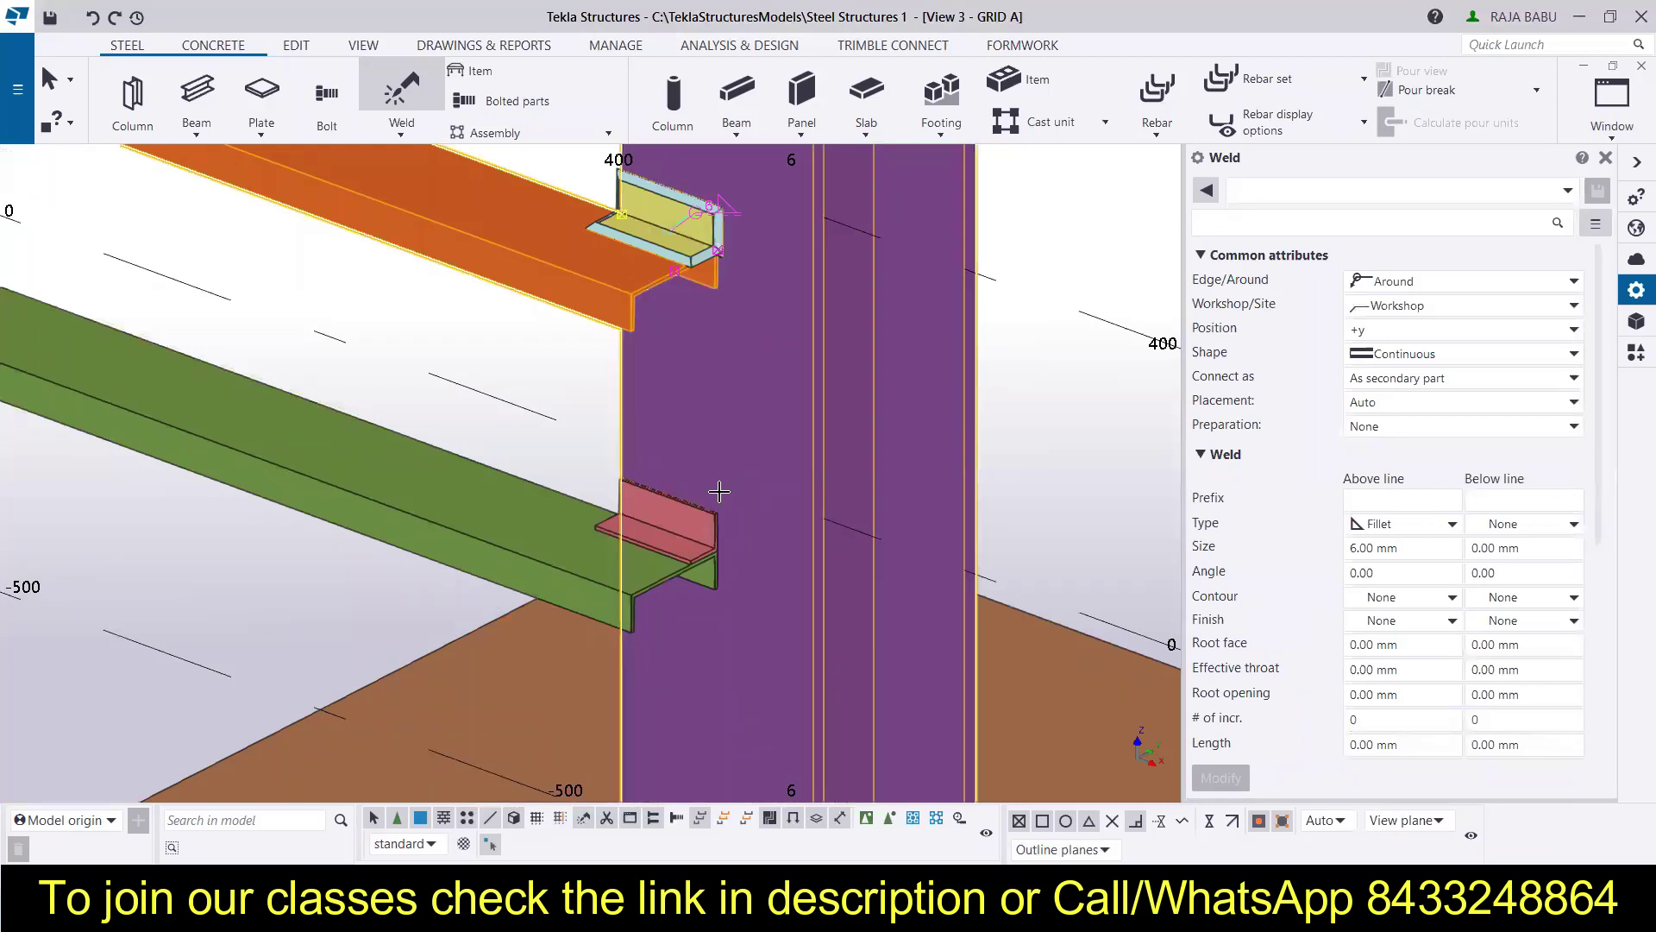
{"action": "left_click", "coordinate": [693, 521]}
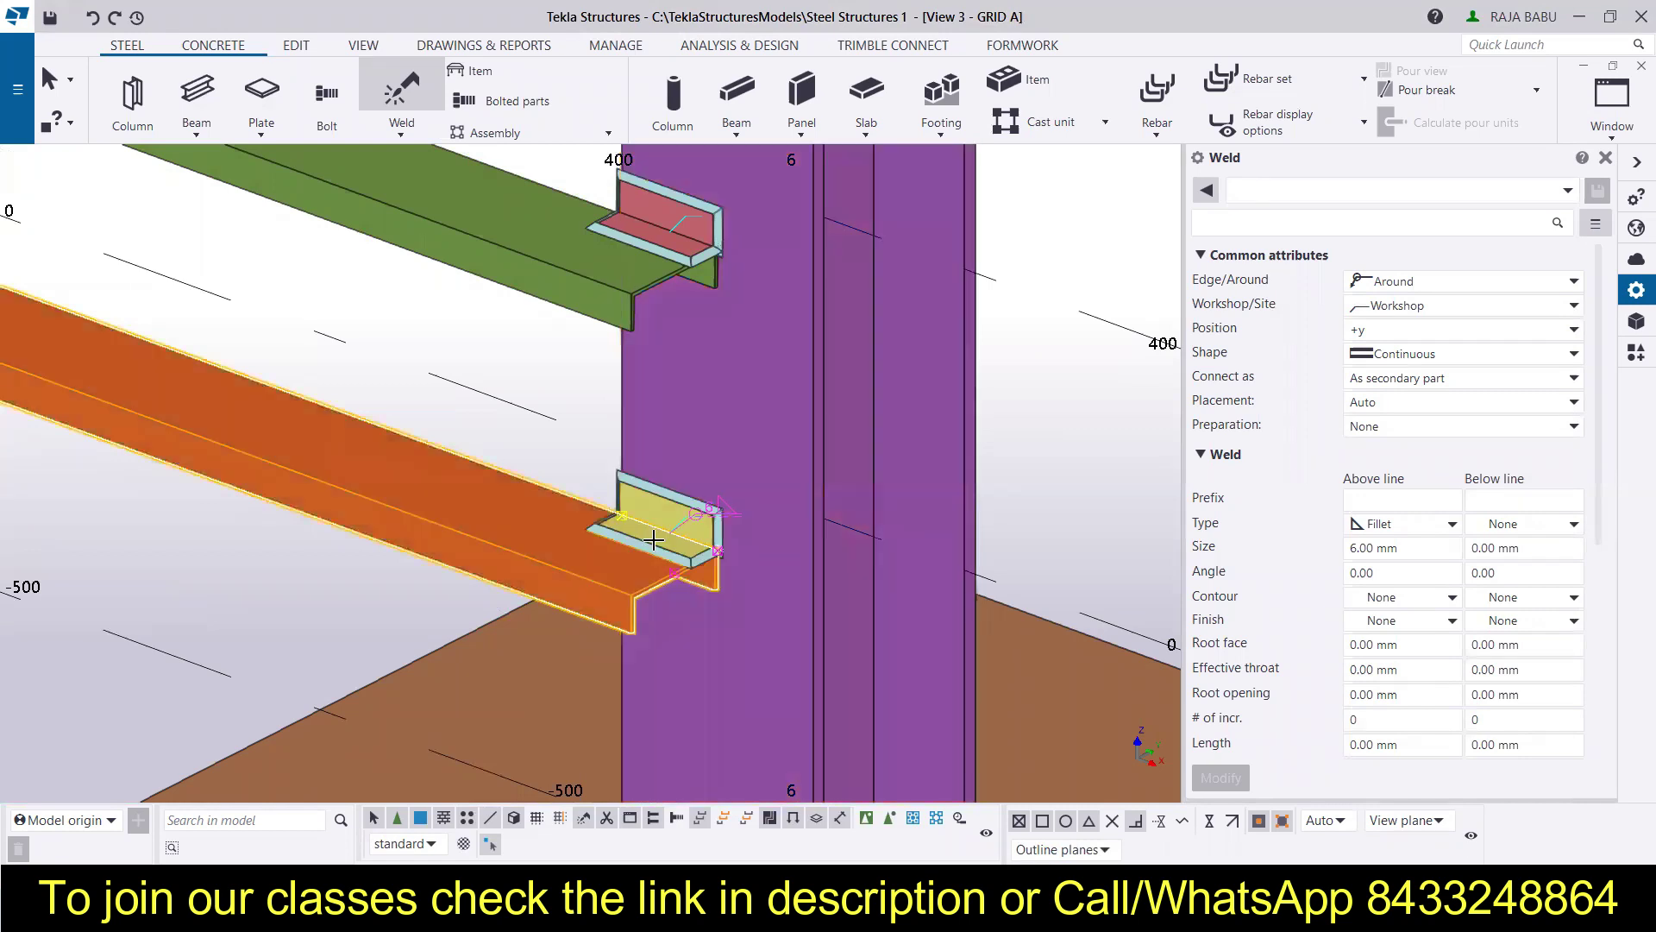
Examine the welded rail angles along the grid 6 column from its base up to the rafter connection
{"action": "scroll", "coordinate": [652, 562], "scroll_direction": "down", "scroll_amount": 8}
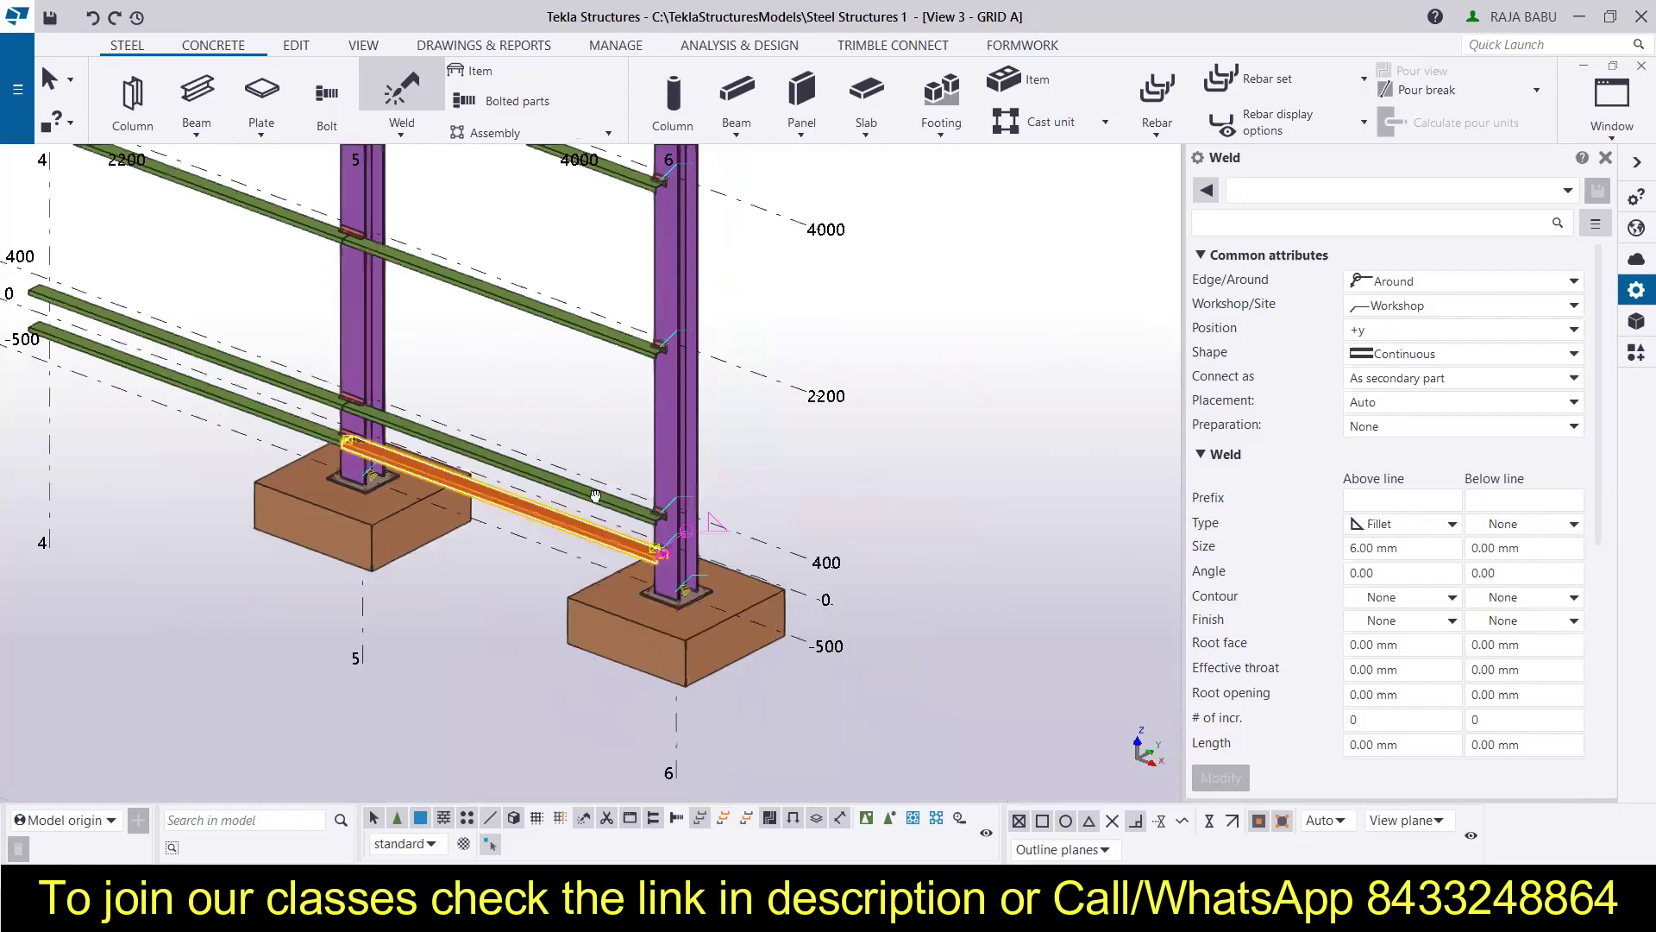
{"action": "middle_click_drag", "start_coordinate": [621, 450], "coordinate": [516, 639]}
{"action": "middle_click_drag", "start_coordinate": [549, 262], "coordinate": [536, 447]}
{"action": "scroll", "coordinate": [536, 448], "scroll_direction": "up", "scroll_amount": 5}
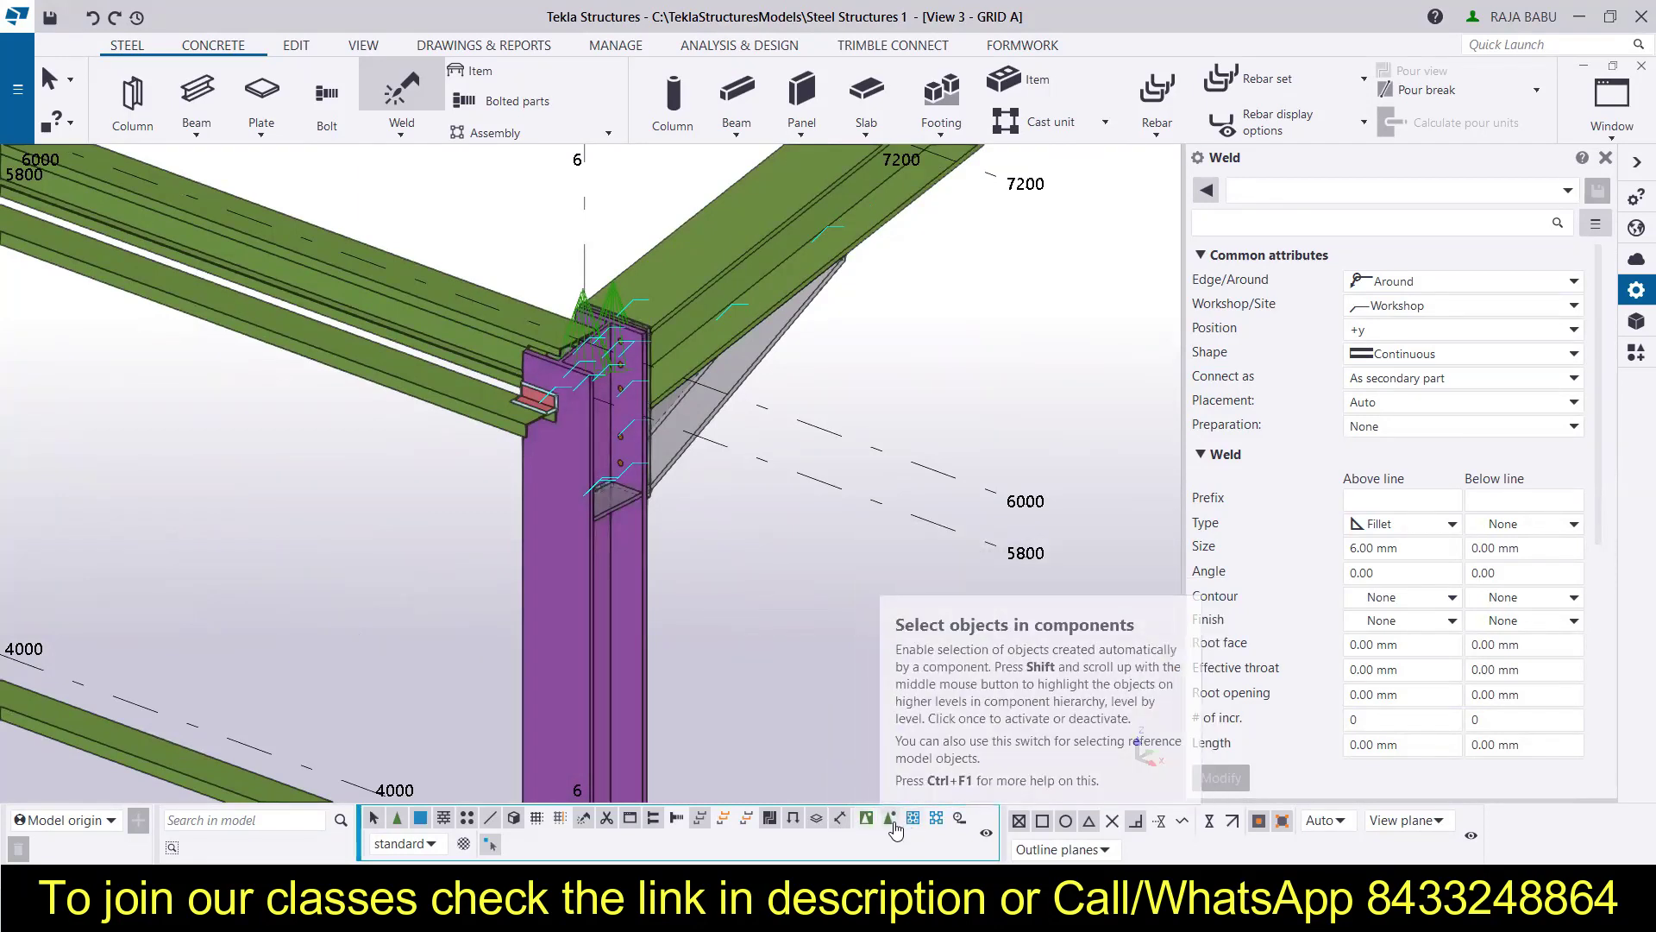
{"action": "scroll", "coordinate": [771, 634], "scroll_direction": "down", "scroll_amount": 3}
{"action": "middle_click_drag", "start_coordinate": [770, 634], "coordinate": [658, 612]}
{"action": "scroll", "coordinate": [713, 572], "scroll_direction": "down", "scroll_amount": 5}
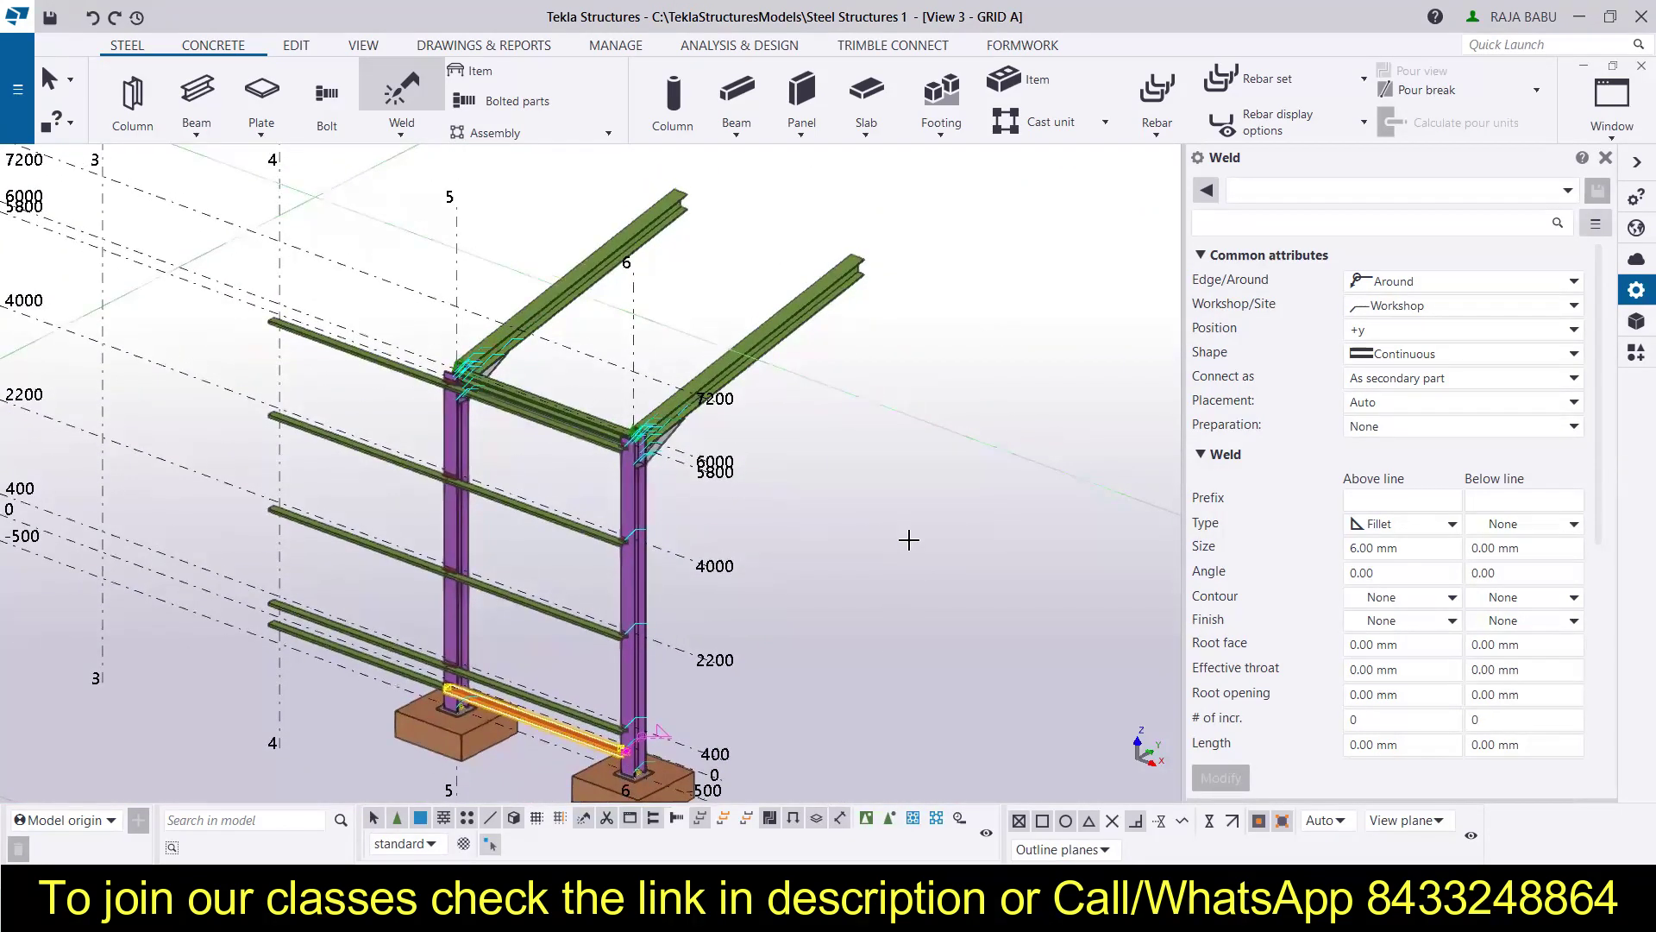
{"action": "key", "text": "Escape"}
Switch to View 1 - 3d around the grid 5 and 6 columns, and clear the selection of the lowest side rail
{"action": "left_click", "coordinate": [1612, 102]}
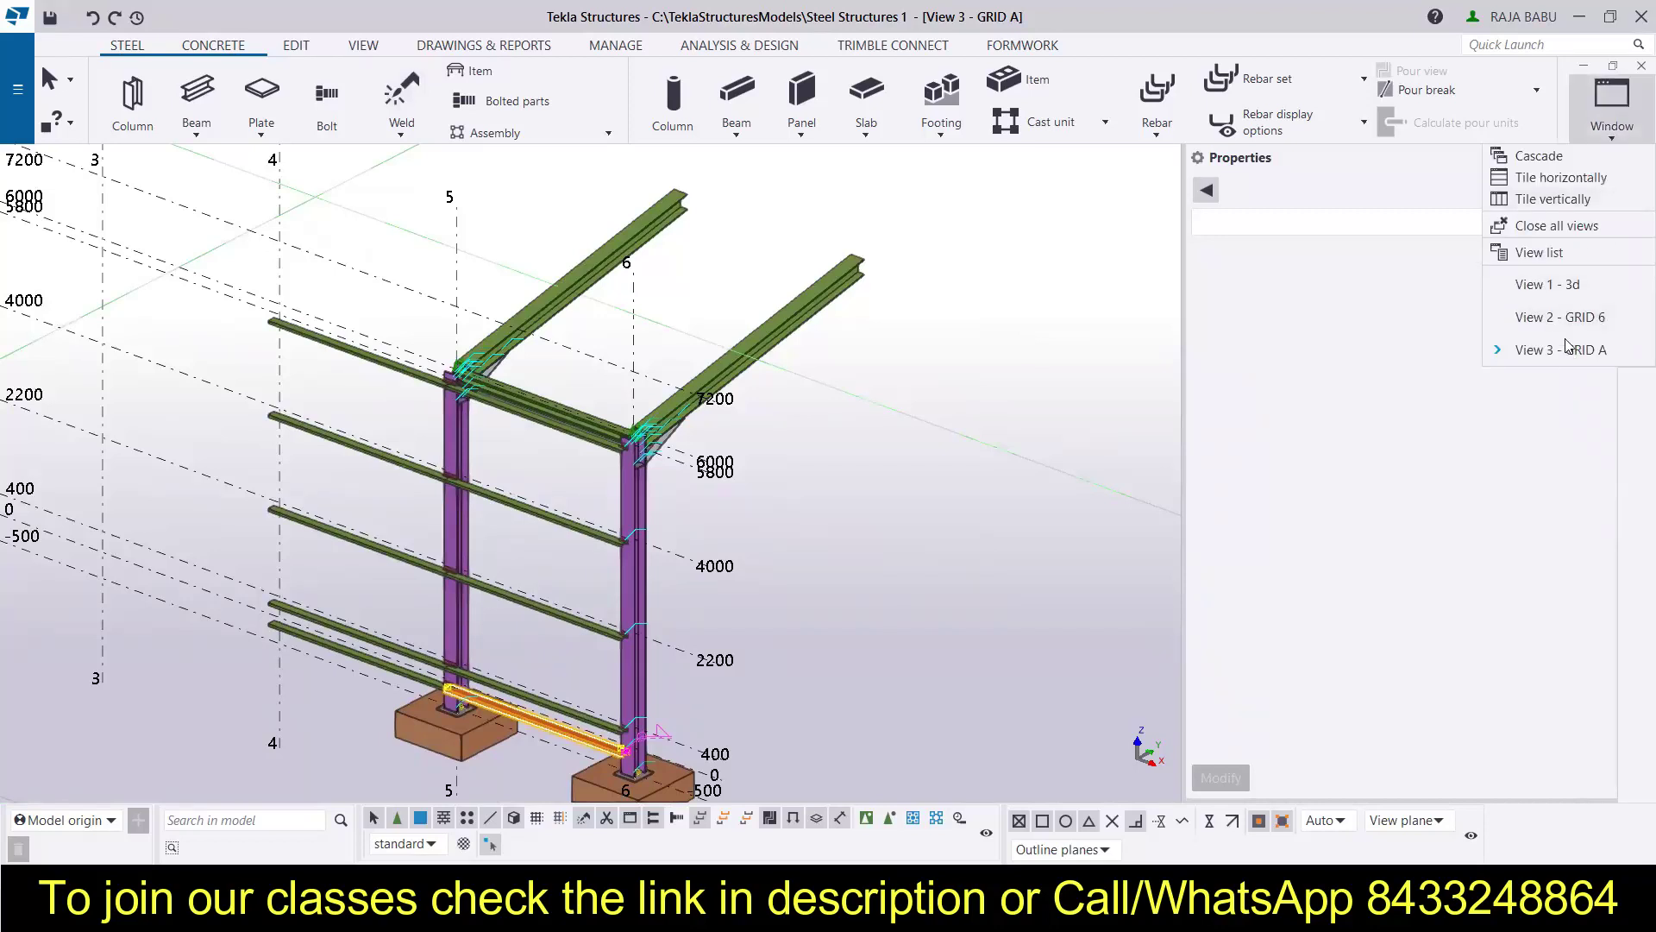
{"action": "left_click", "coordinate": [1564, 285]}
{"action": "scroll", "coordinate": [463, 667], "scroll_direction": "up", "scroll_amount": 3}
{"action": "scroll", "coordinate": [463, 667], "scroll_direction": "up", "scroll_amount": 5}
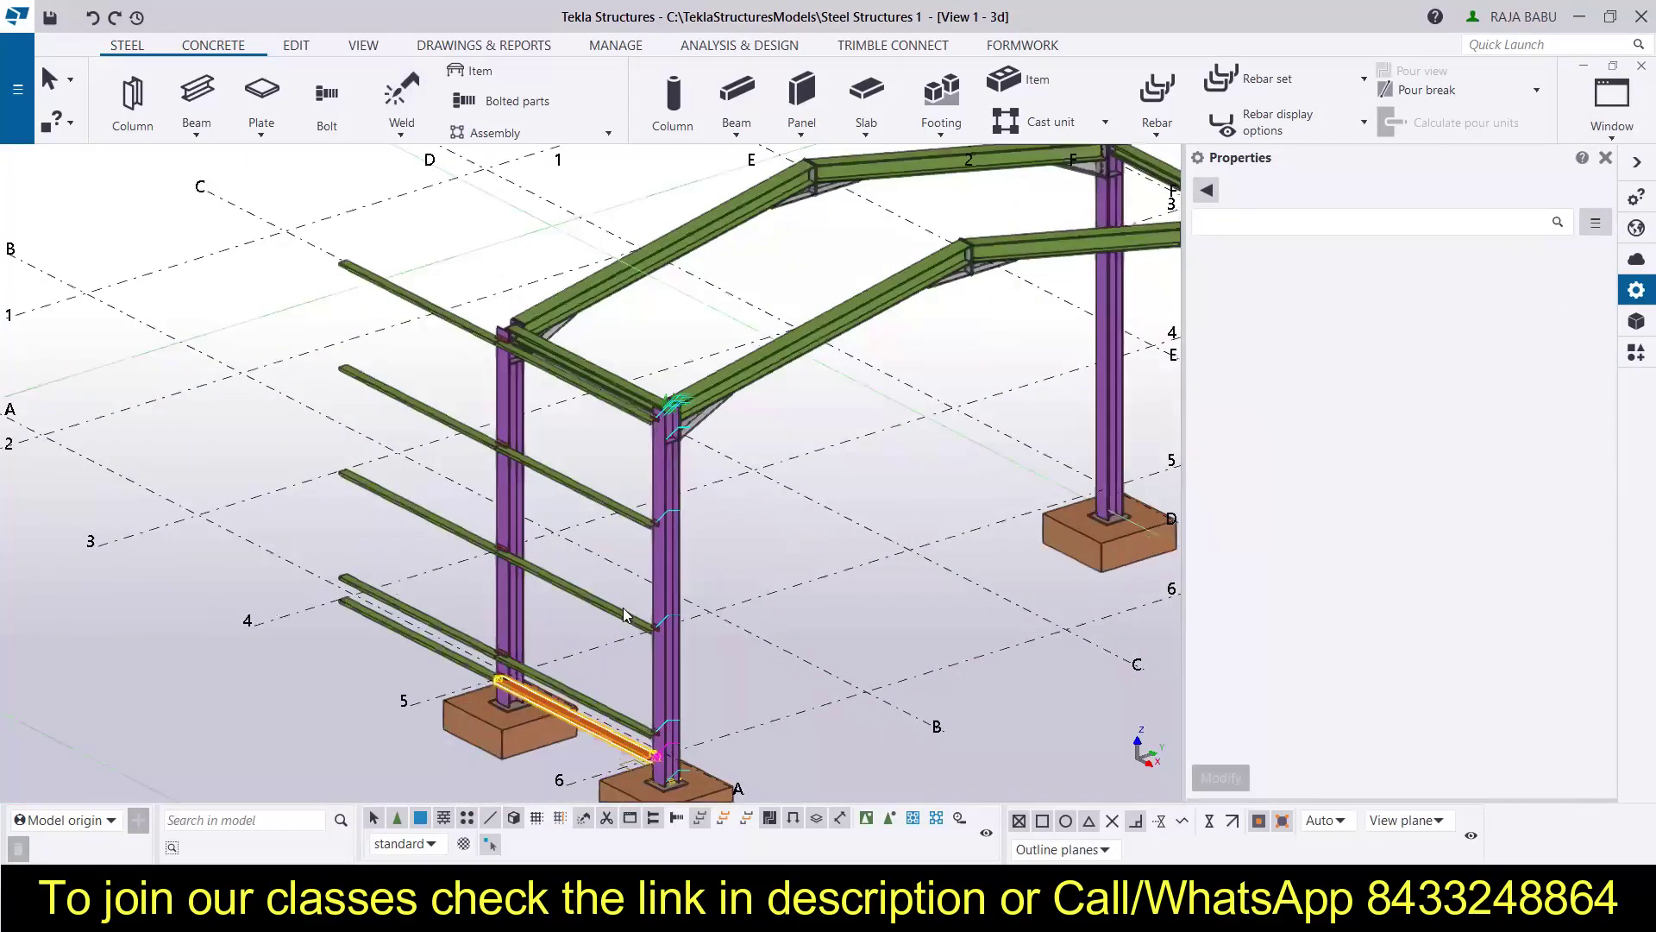
{"action": "key", "text": "Delete"}
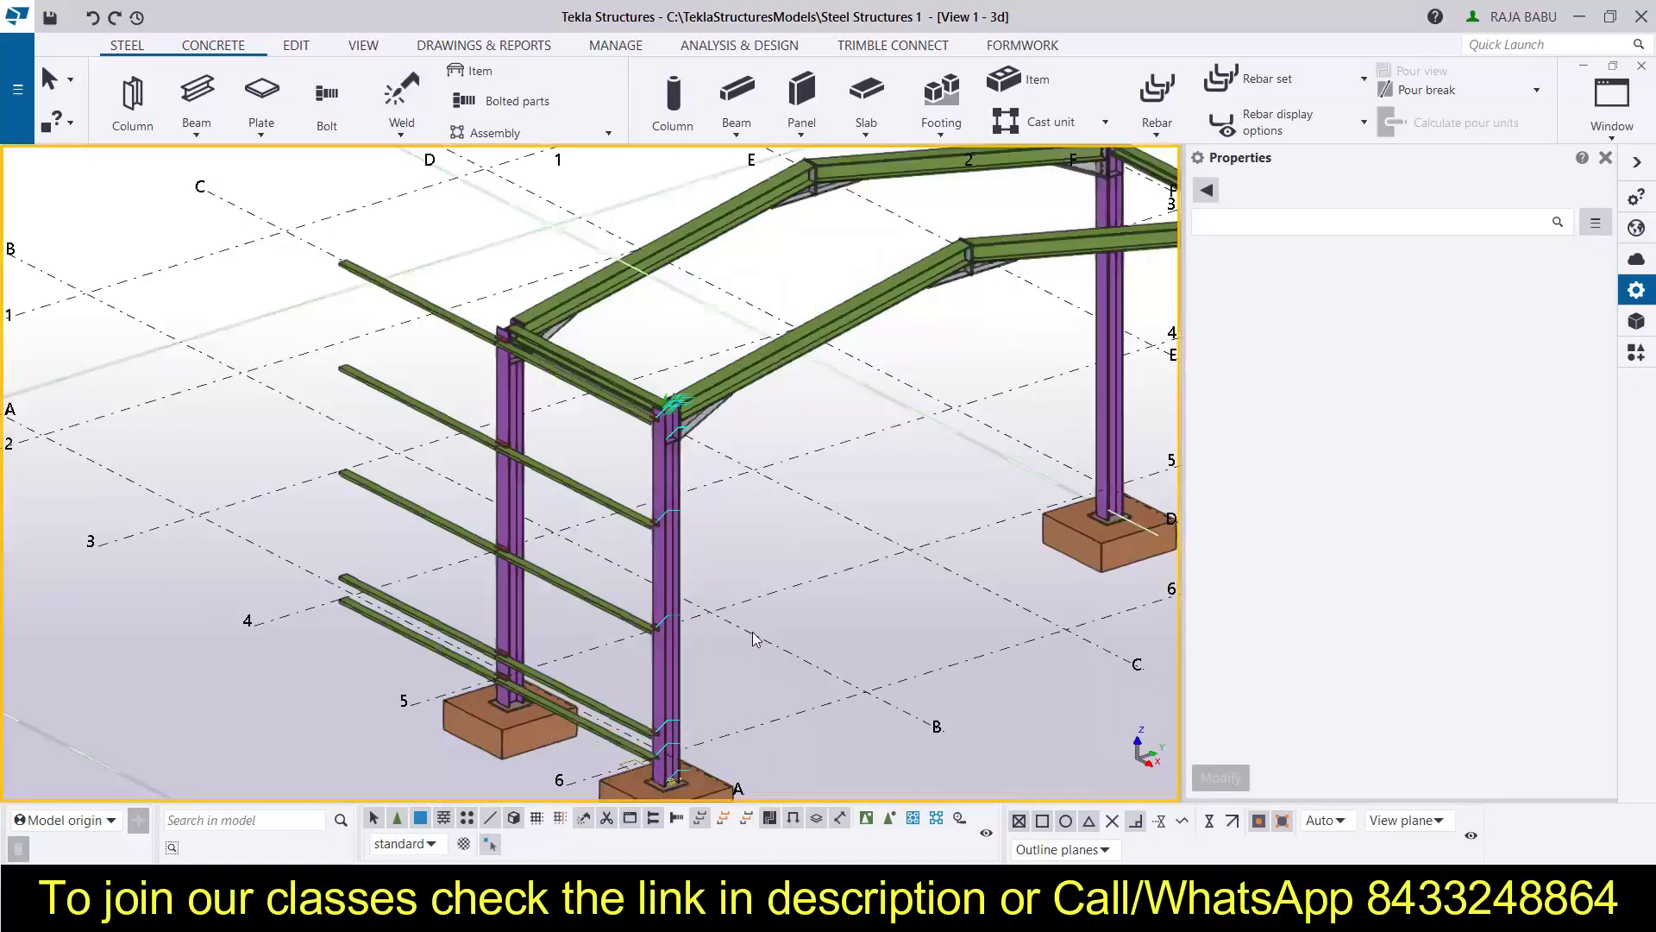
Enable component selection and select the Eaves haunch (102) connecting the grid 6 column to its rafter
{"action": "left_click", "coordinate": [866, 819]}
{"action": "scroll", "coordinate": [697, 431], "scroll_direction": "up", "scroll_amount": 5}
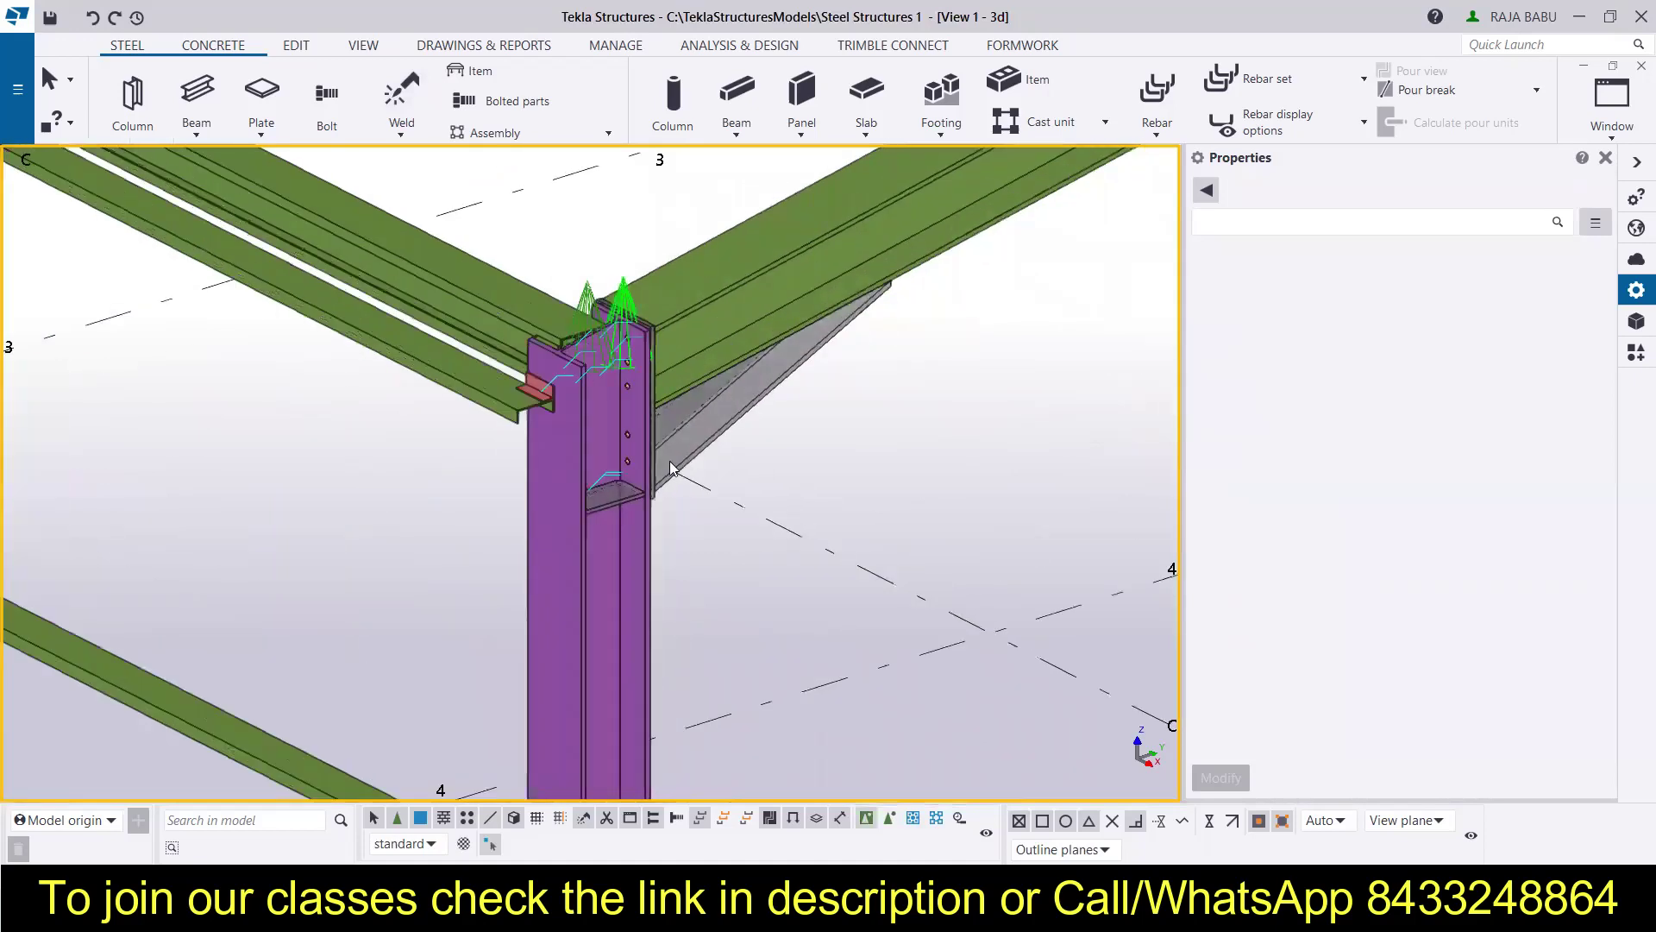
{"action": "left_click", "coordinate": [691, 475]}
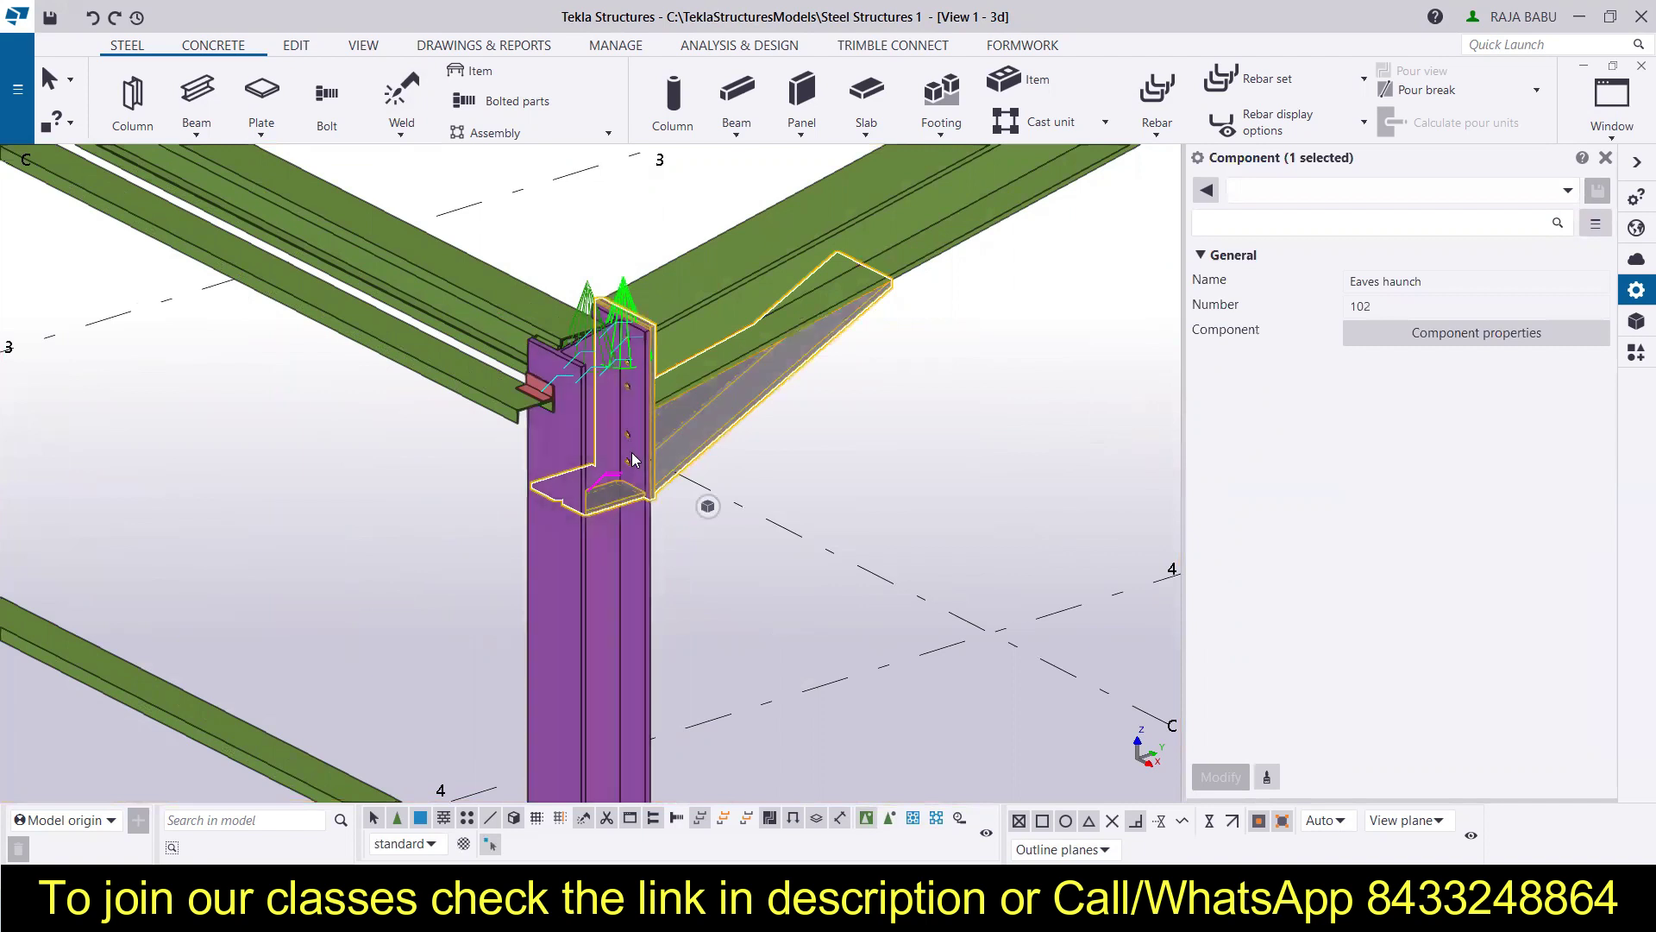
{"action": "scroll", "coordinate": [632, 452], "scroll_direction": "up", "scroll_amount": 6}
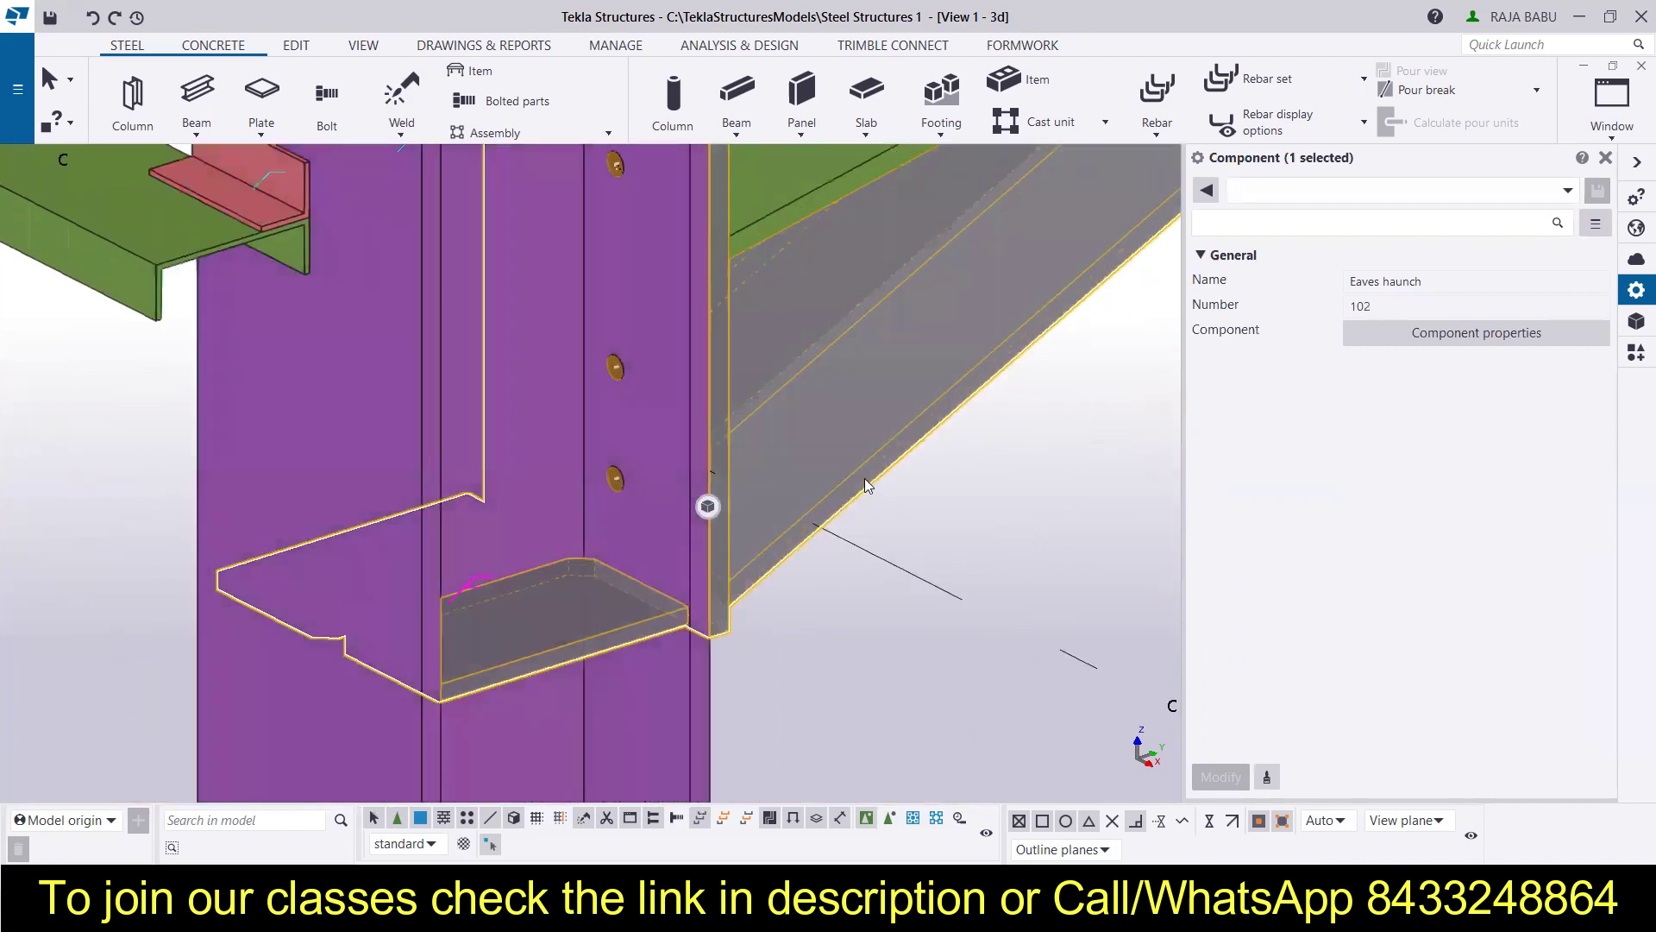
{"action": "scroll", "coordinate": [865, 480], "scroll_direction": "down", "scroll_amount": 6}
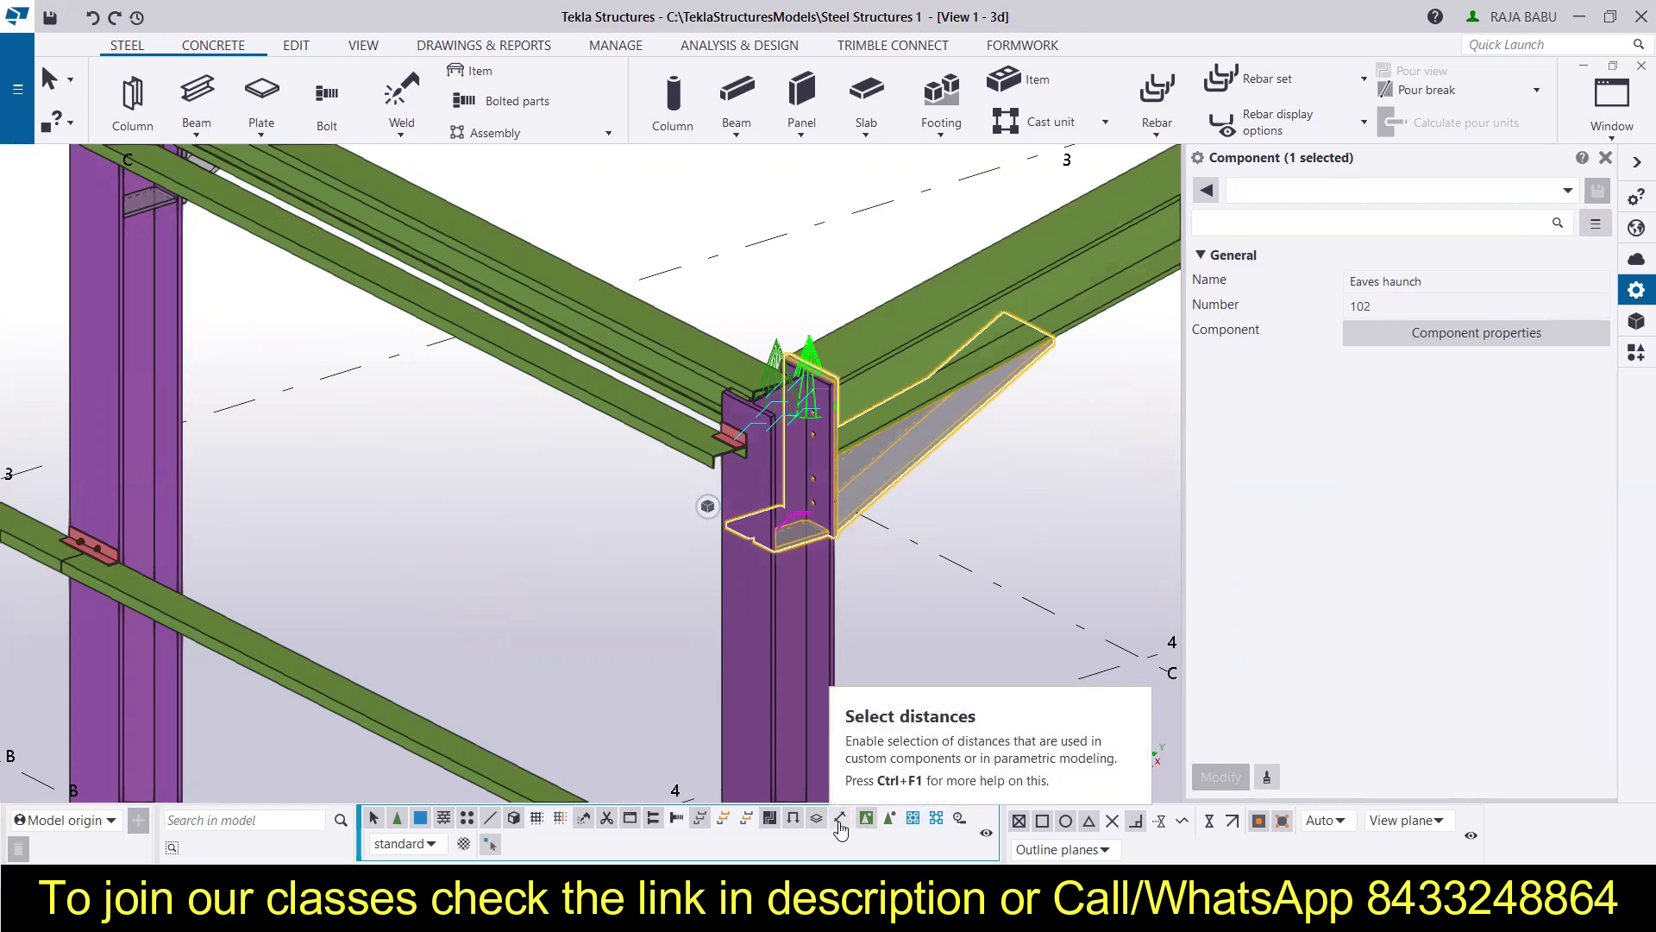
{"action": "scroll", "coordinate": [702, 613], "scroll_direction": "down", "scroll_amount": 6}
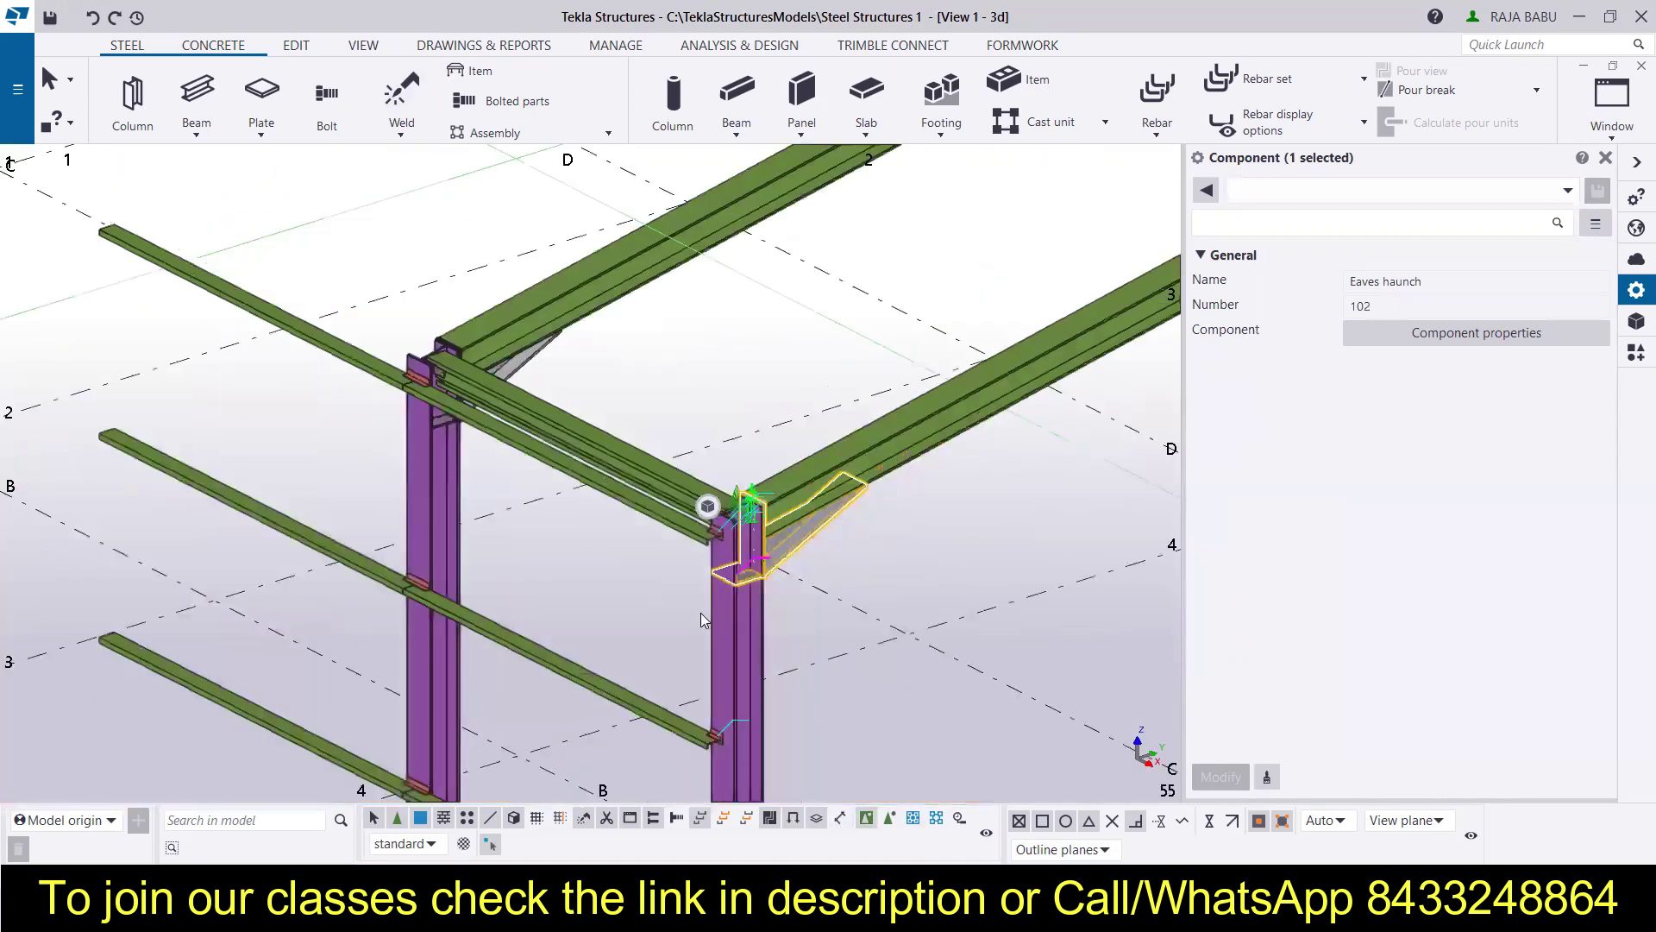
{"action": "scroll", "coordinate": [701, 609], "scroll_direction": "down", "scroll_amount": 4}
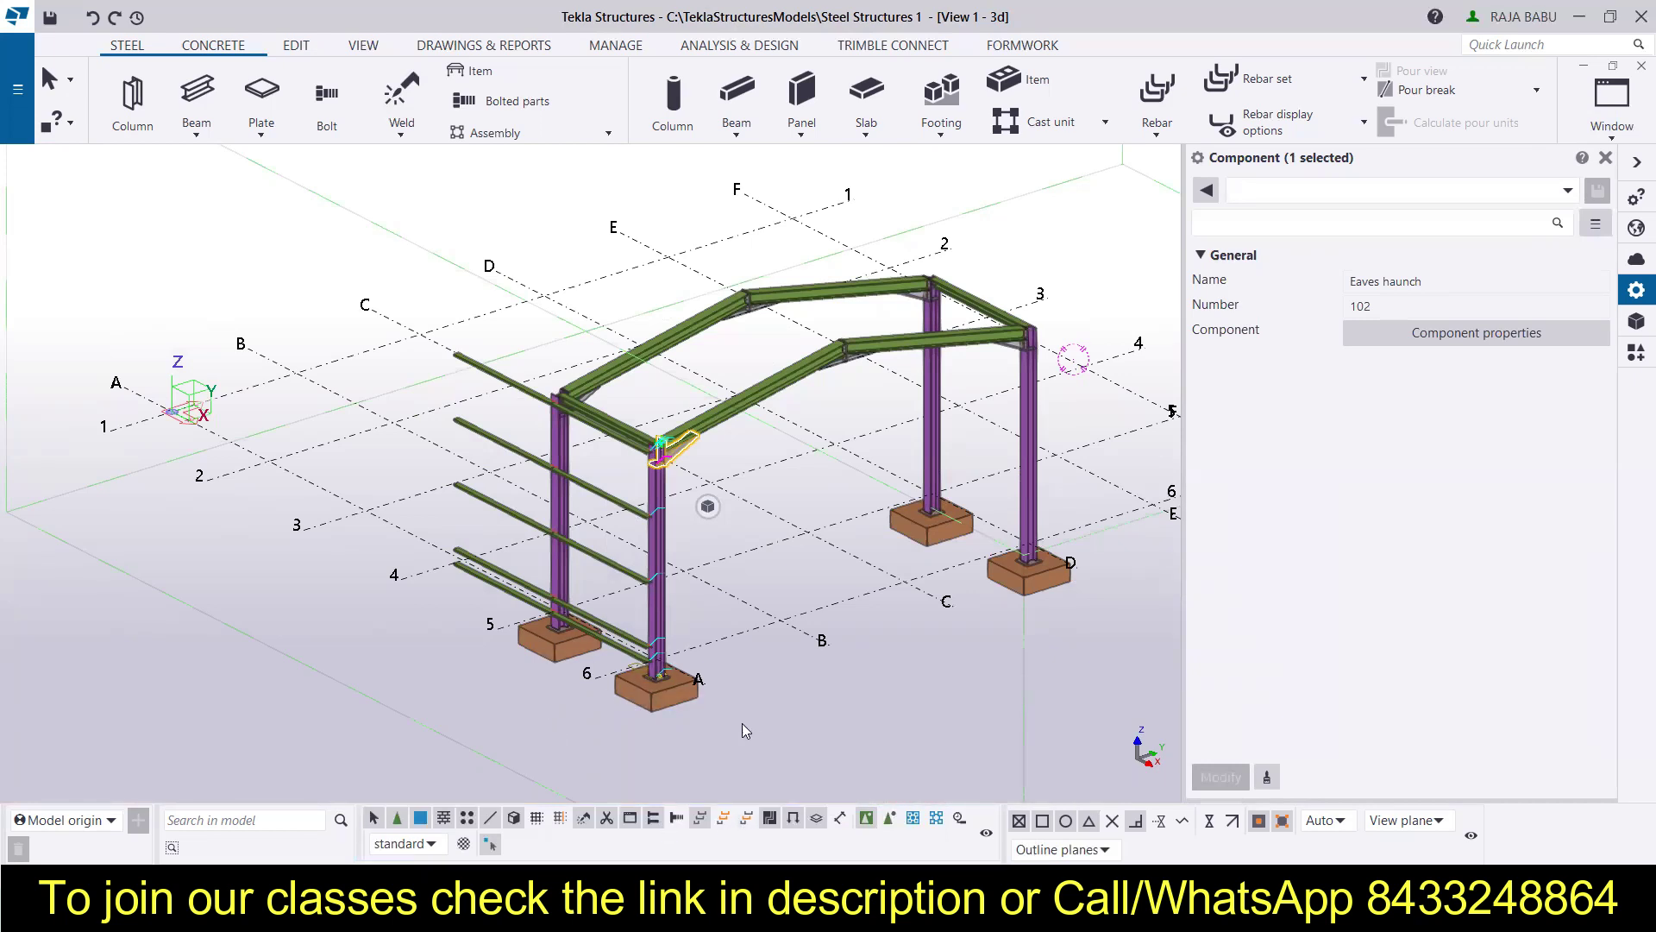
Display the model parts as wireframe and search Applications & components for "pad"
{"action": "key", "text": "ctrl+2"}
{"action": "scroll", "coordinate": [728, 730], "scroll_direction": "up", "scroll_amount": 1}
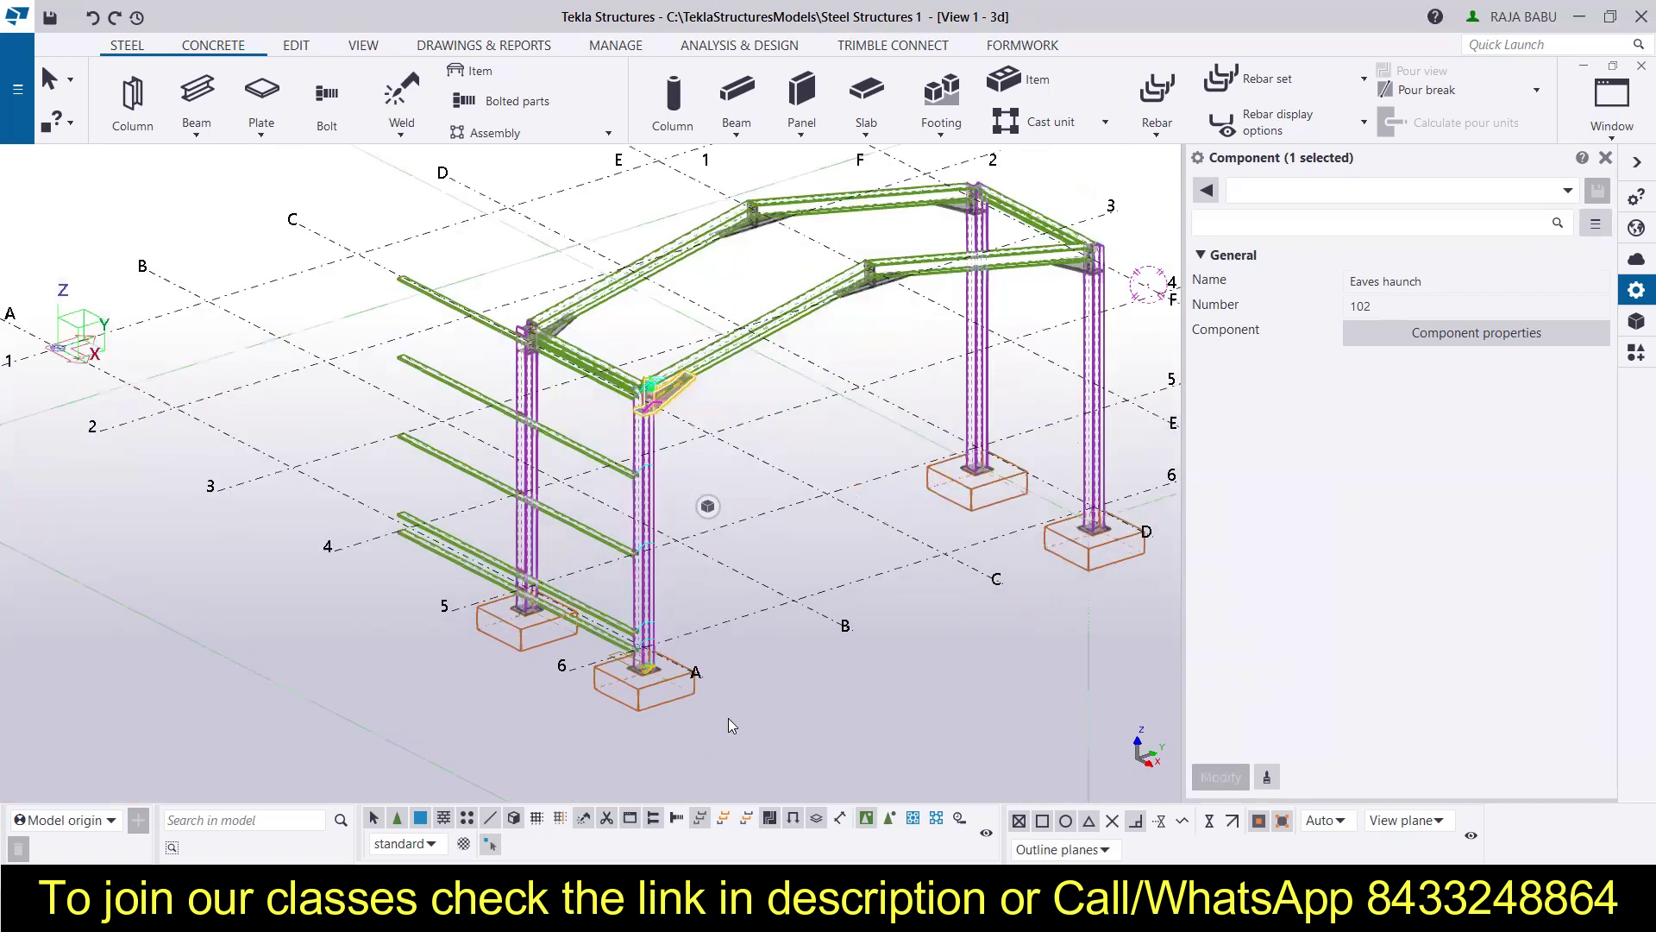
{"action": "scroll", "coordinate": [728, 719], "scroll_direction": "down", "scroll_amount": 2}
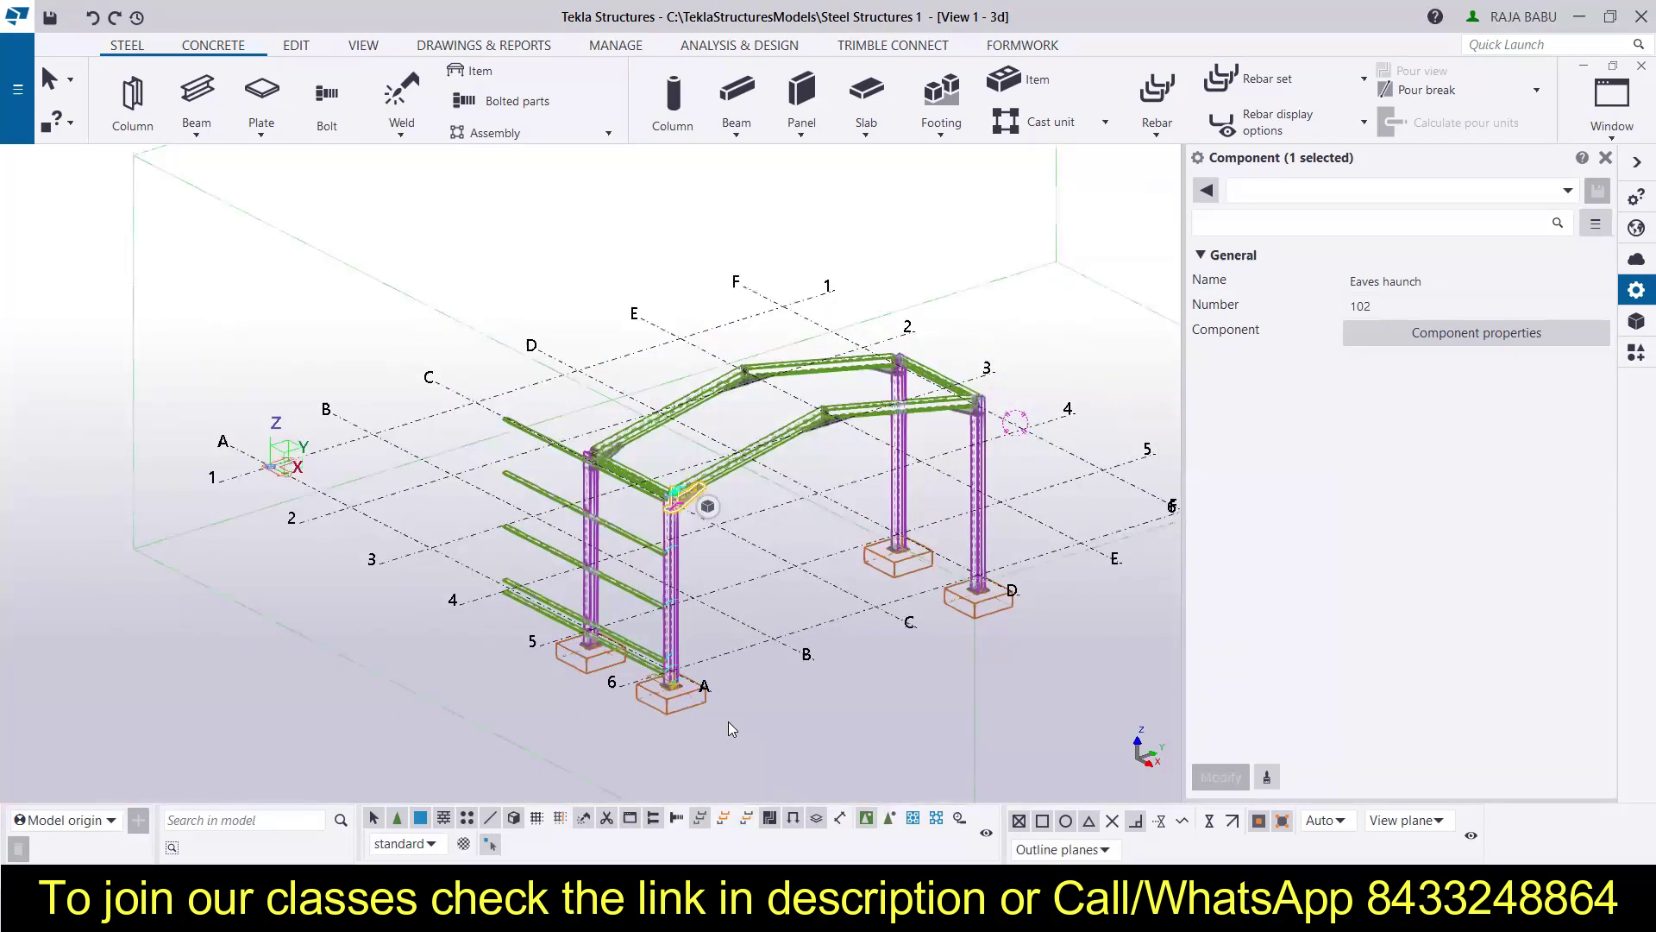
{"action": "left_click", "coordinate": [1636, 352]}
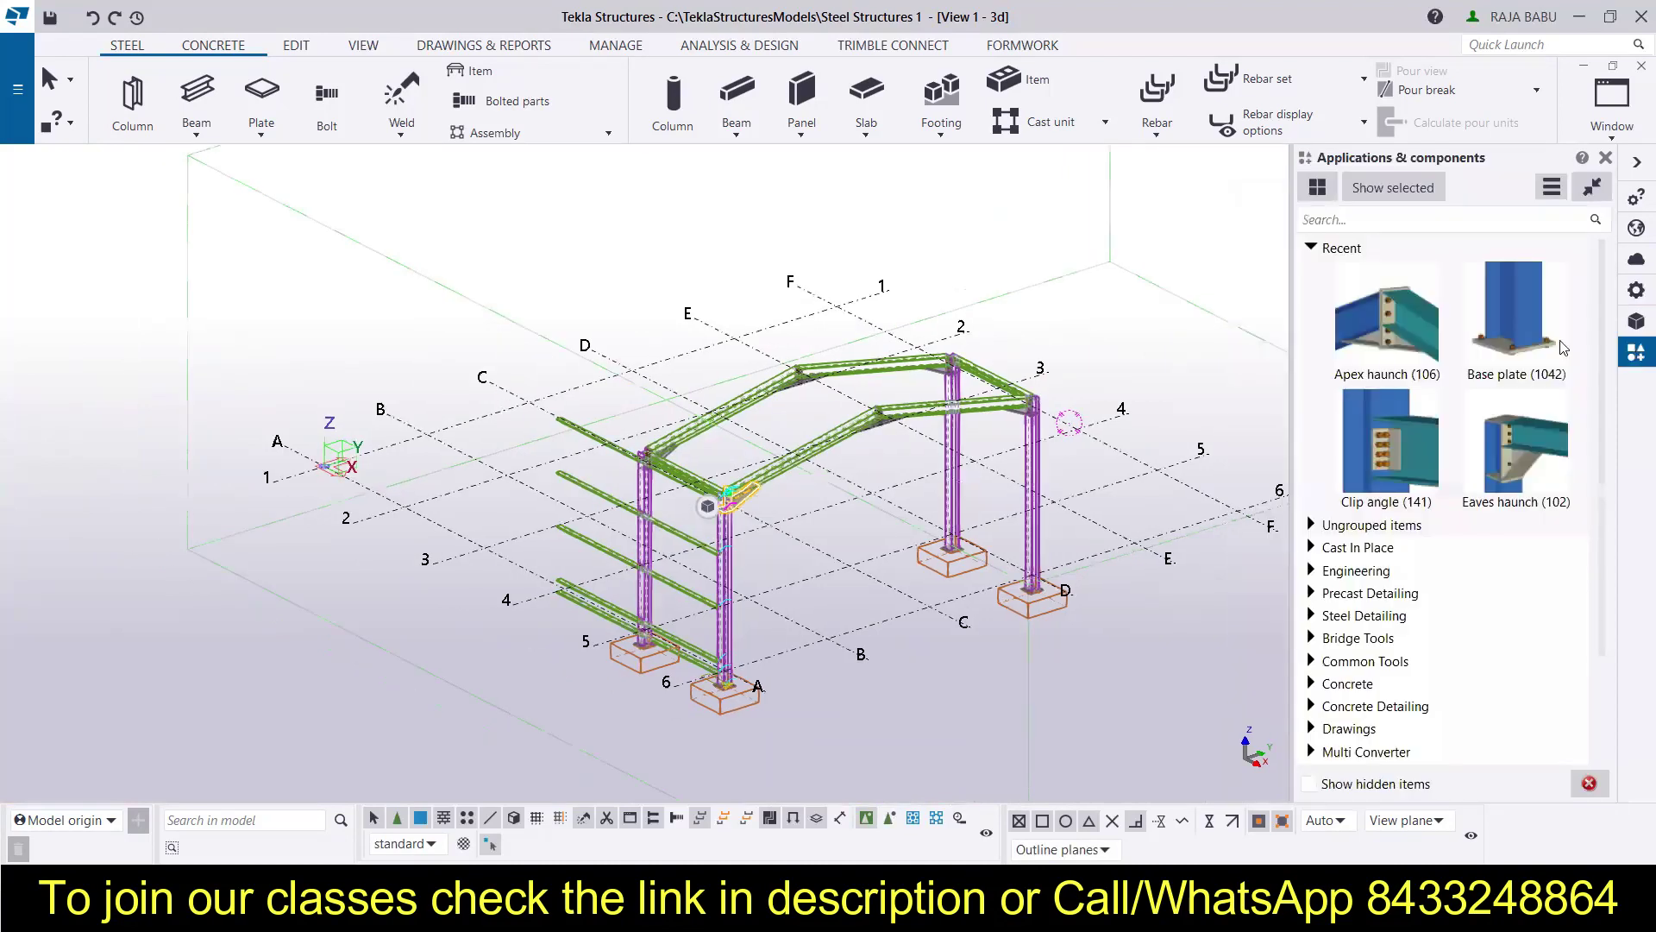
{"action": "left_click", "coordinate": [1375, 217]}
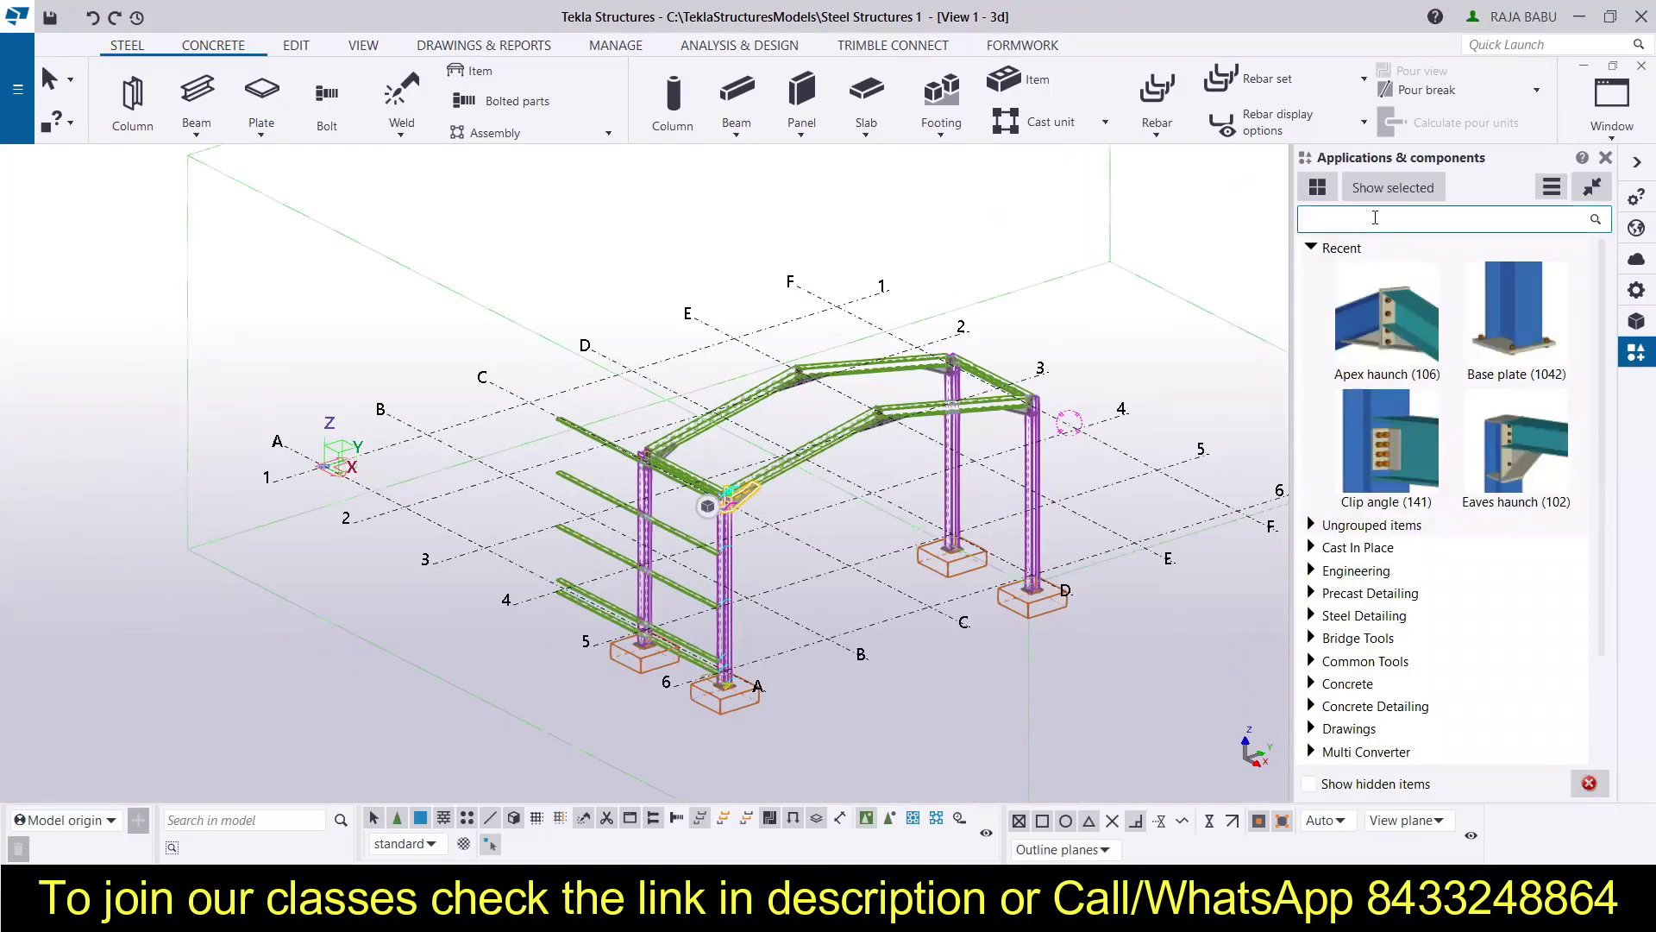
{"action": "type", "text": "pad"}
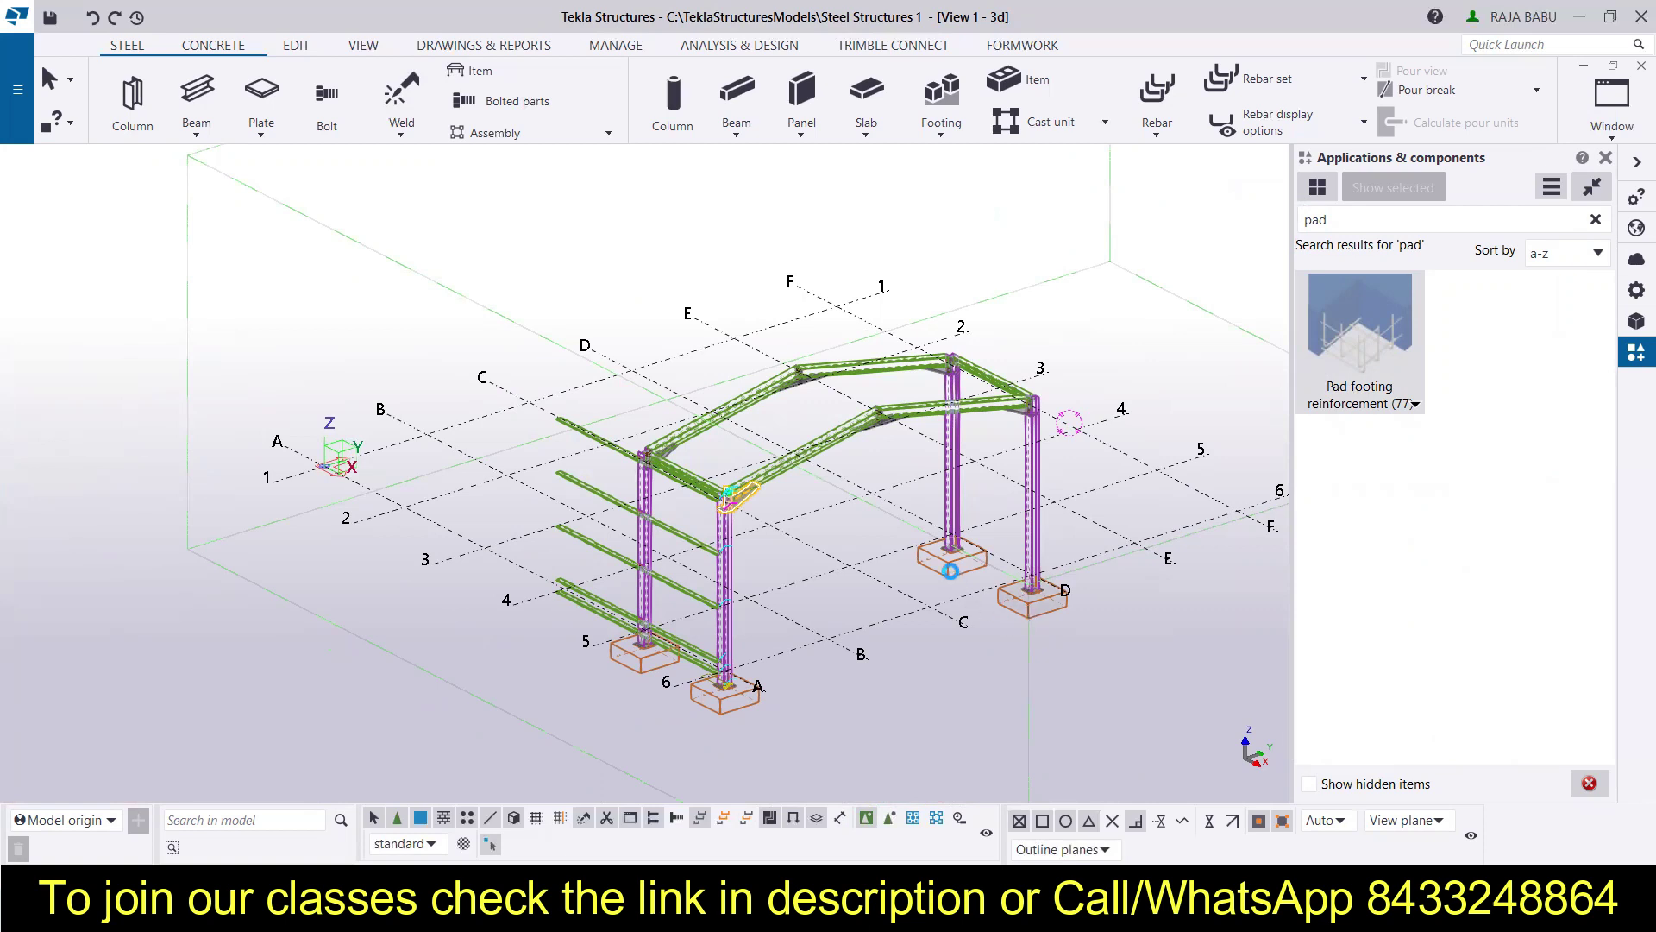
Apply the Pad footing reinforcement (77) component to the footings under all four columns
{"action": "left_click", "coordinate": [950, 570]}
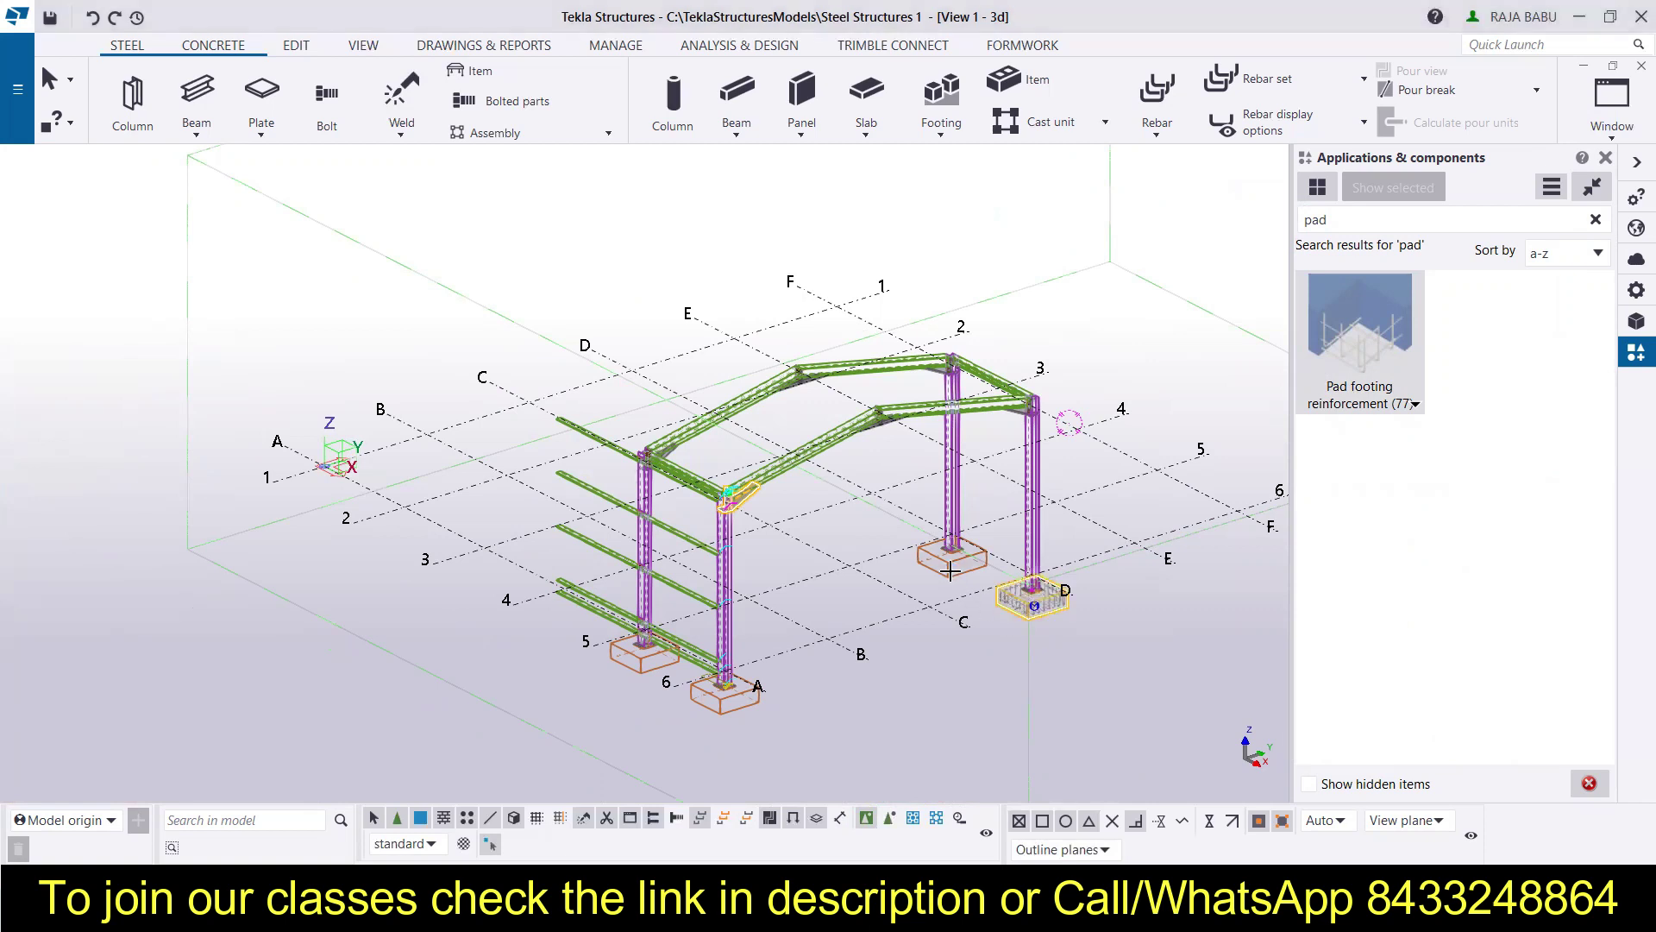
{"action": "left_click", "coordinate": [950, 570]}
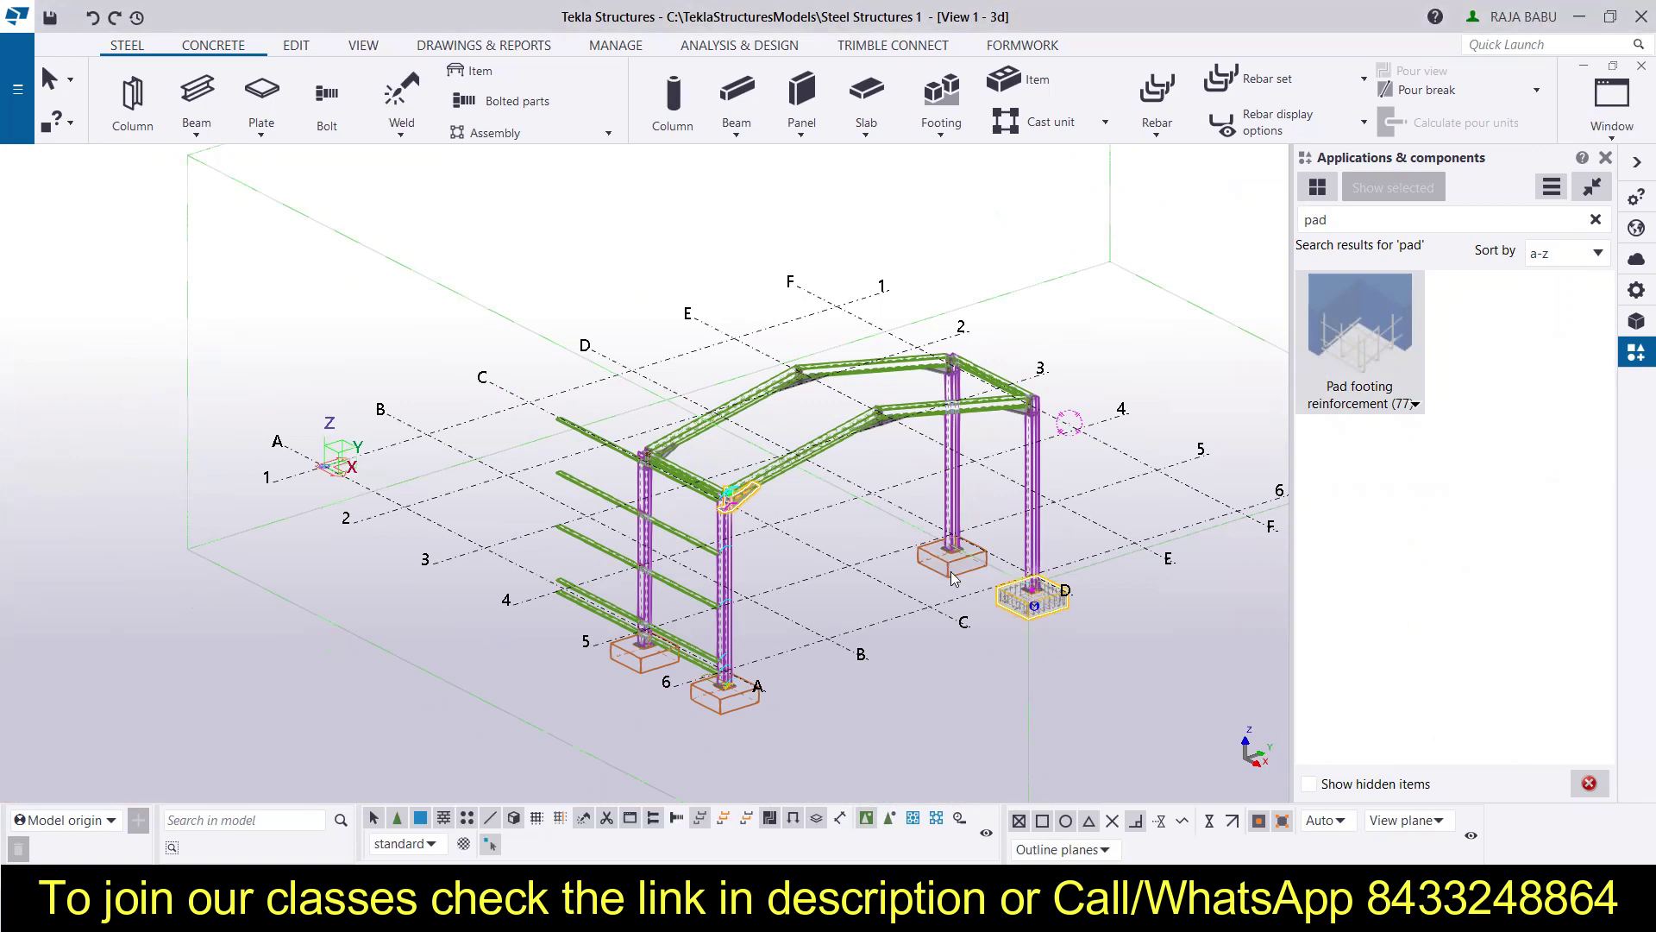
{"action": "left_click", "coordinate": [724, 711]}
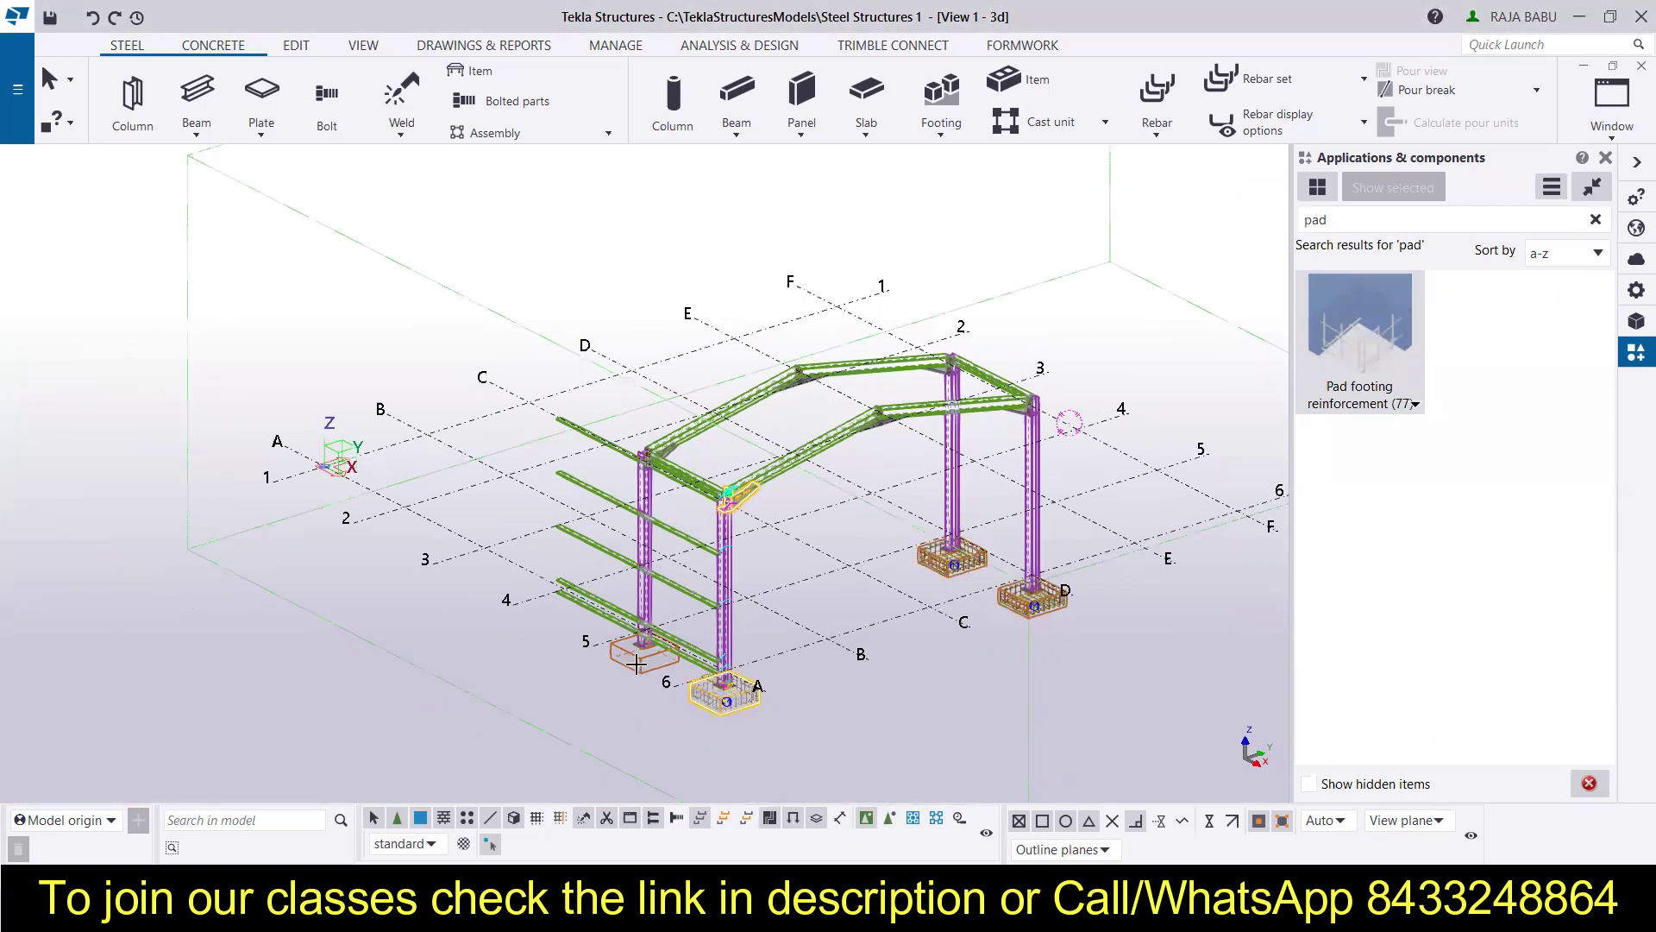
{"action": "left_click", "coordinate": [638, 671]}
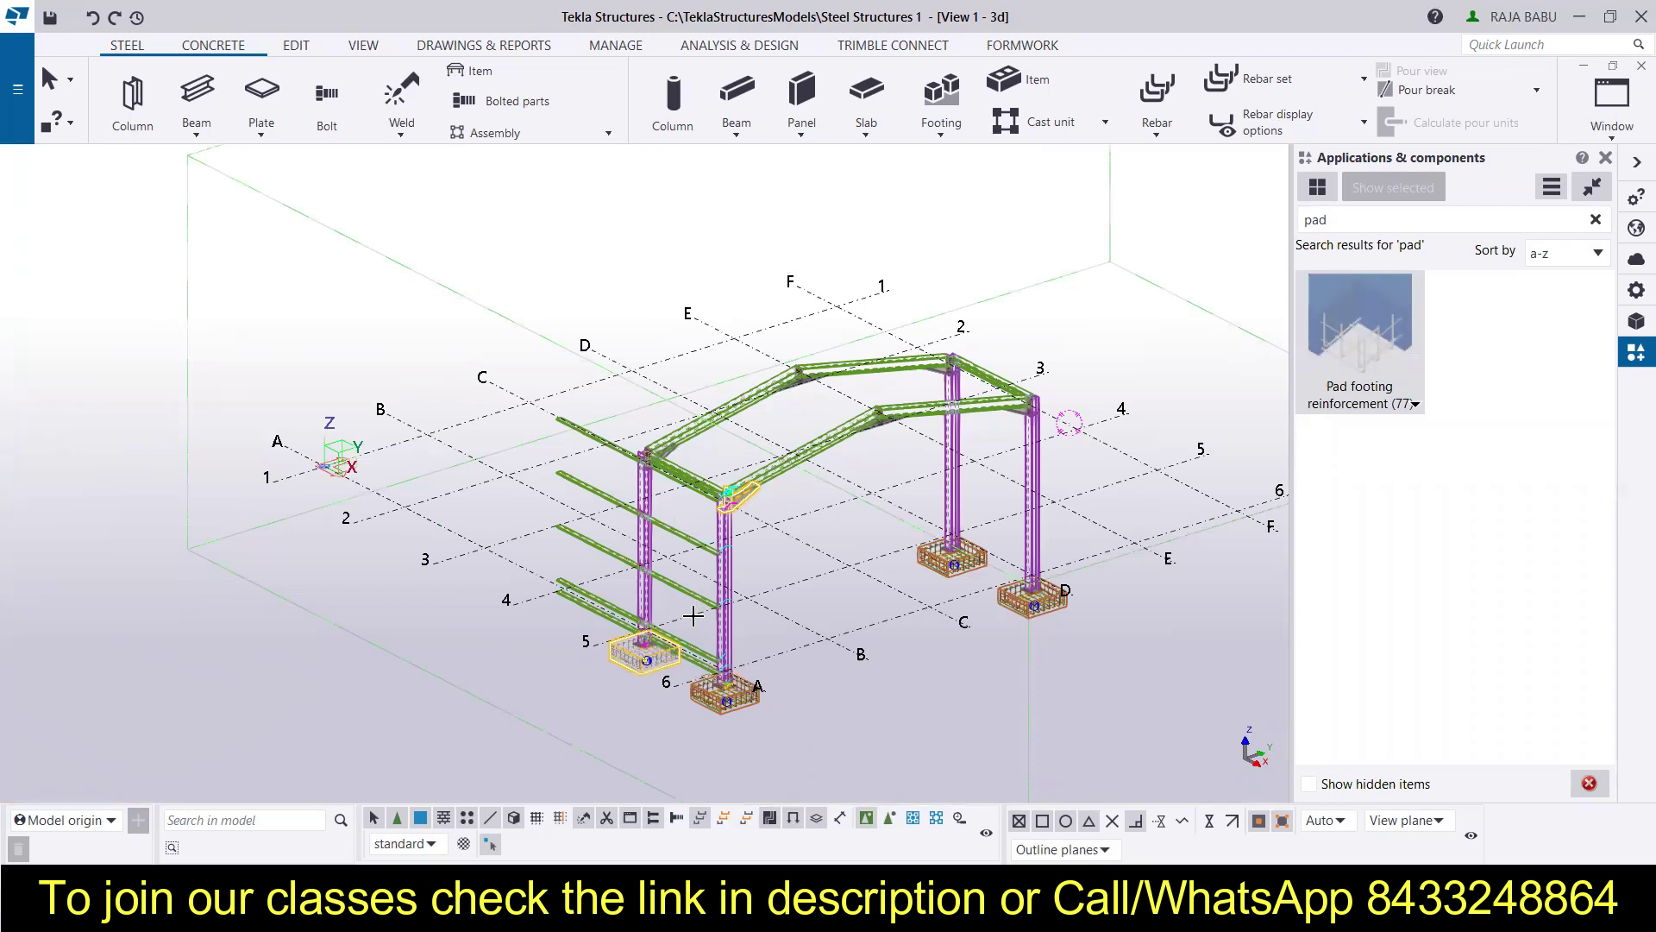
Examine the reinforcement cage in the footing at grid A-6 while switching between the reinforcing bar selection switches
{"action": "scroll", "coordinate": [686, 615], "scroll_direction": "up", "scroll_amount": 4}
{"action": "scroll", "coordinate": [759, 756], "scroll_direction": "up", "scroll_amount": 5}
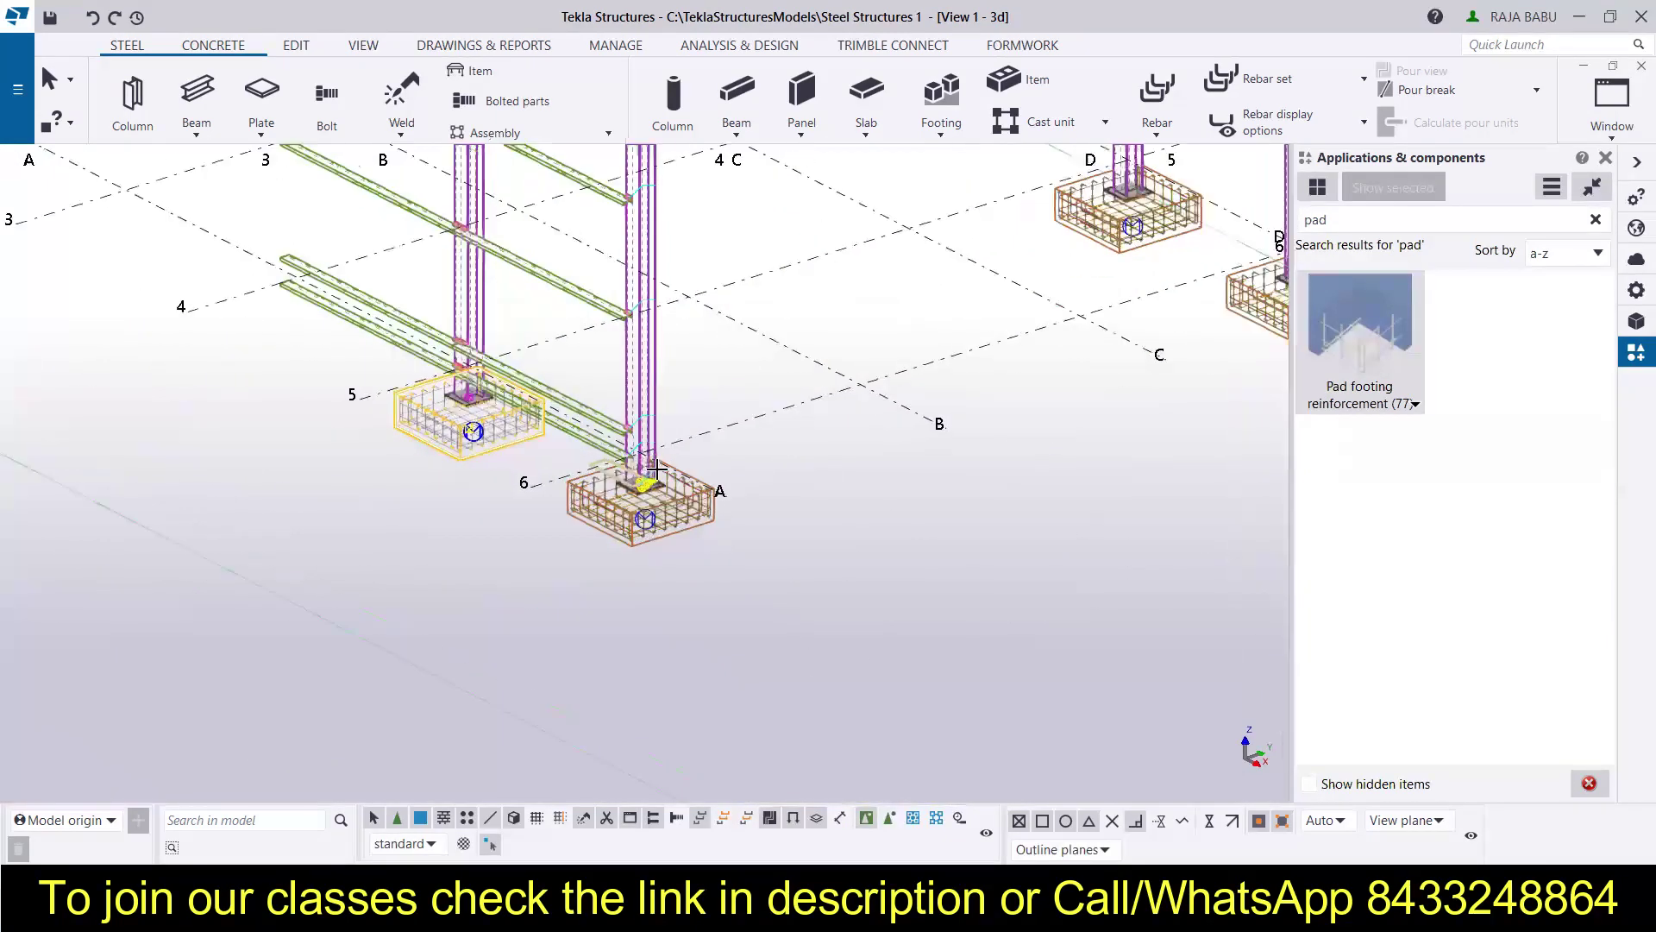
{"action": "scroll", "coordinate": [619, 582], "scroll_direction": "up", "scroll_amount": 3}
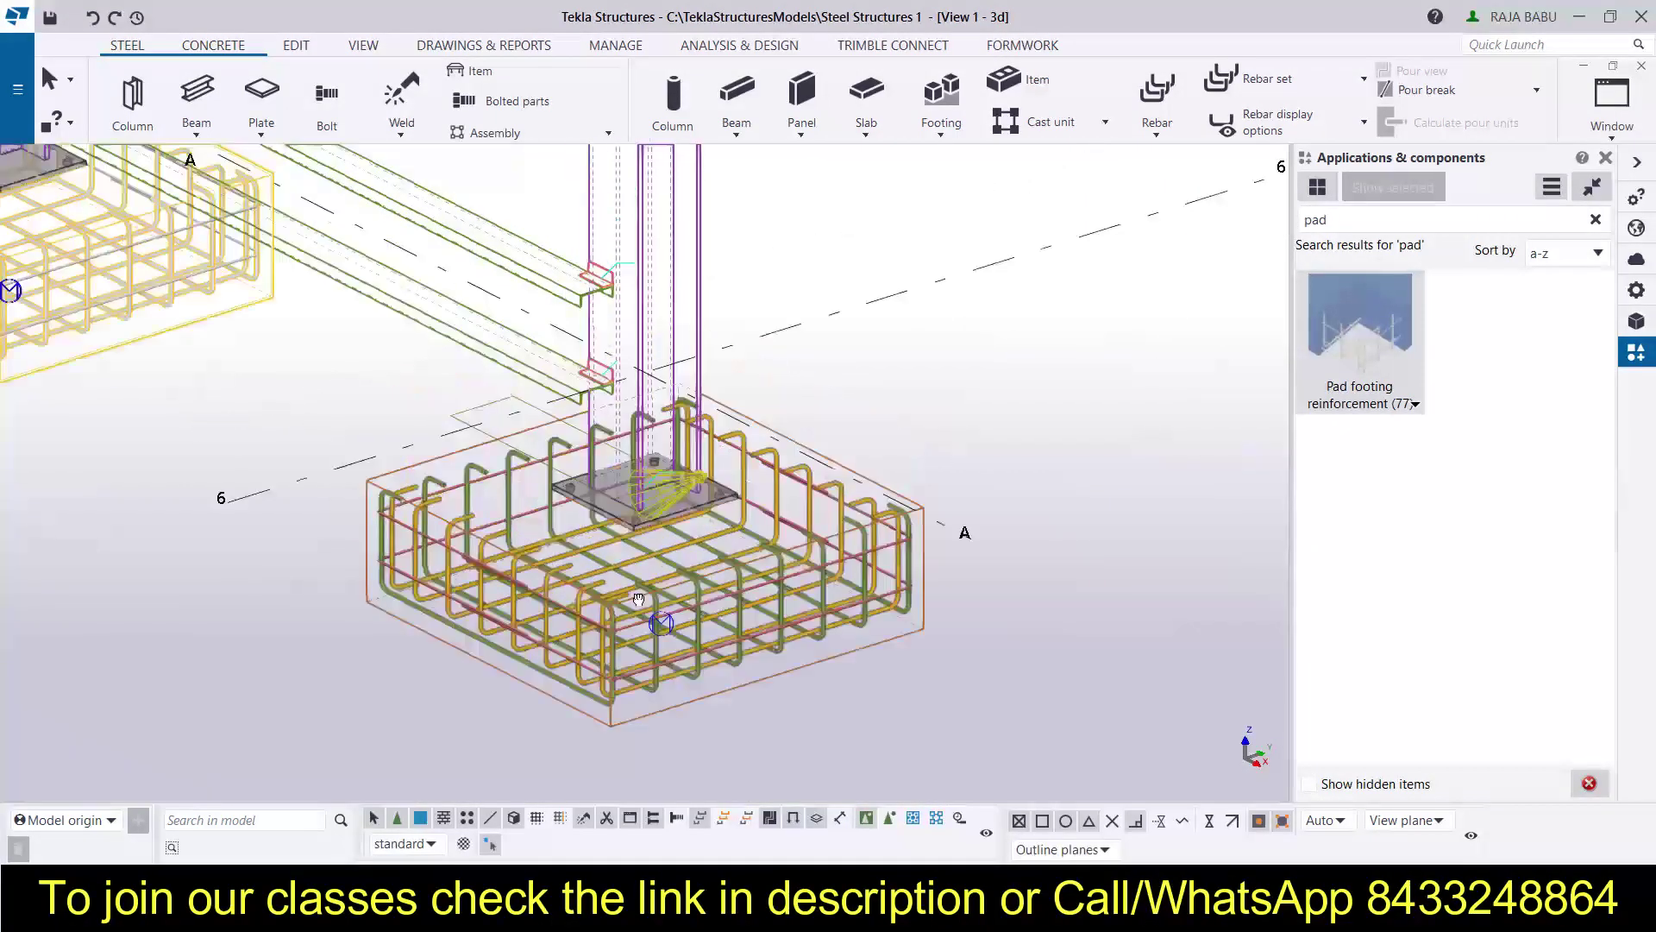
{"action": "scroll", "coordinate": [636, 551], "scroll_direction": "down", "scroll_amount": 1}
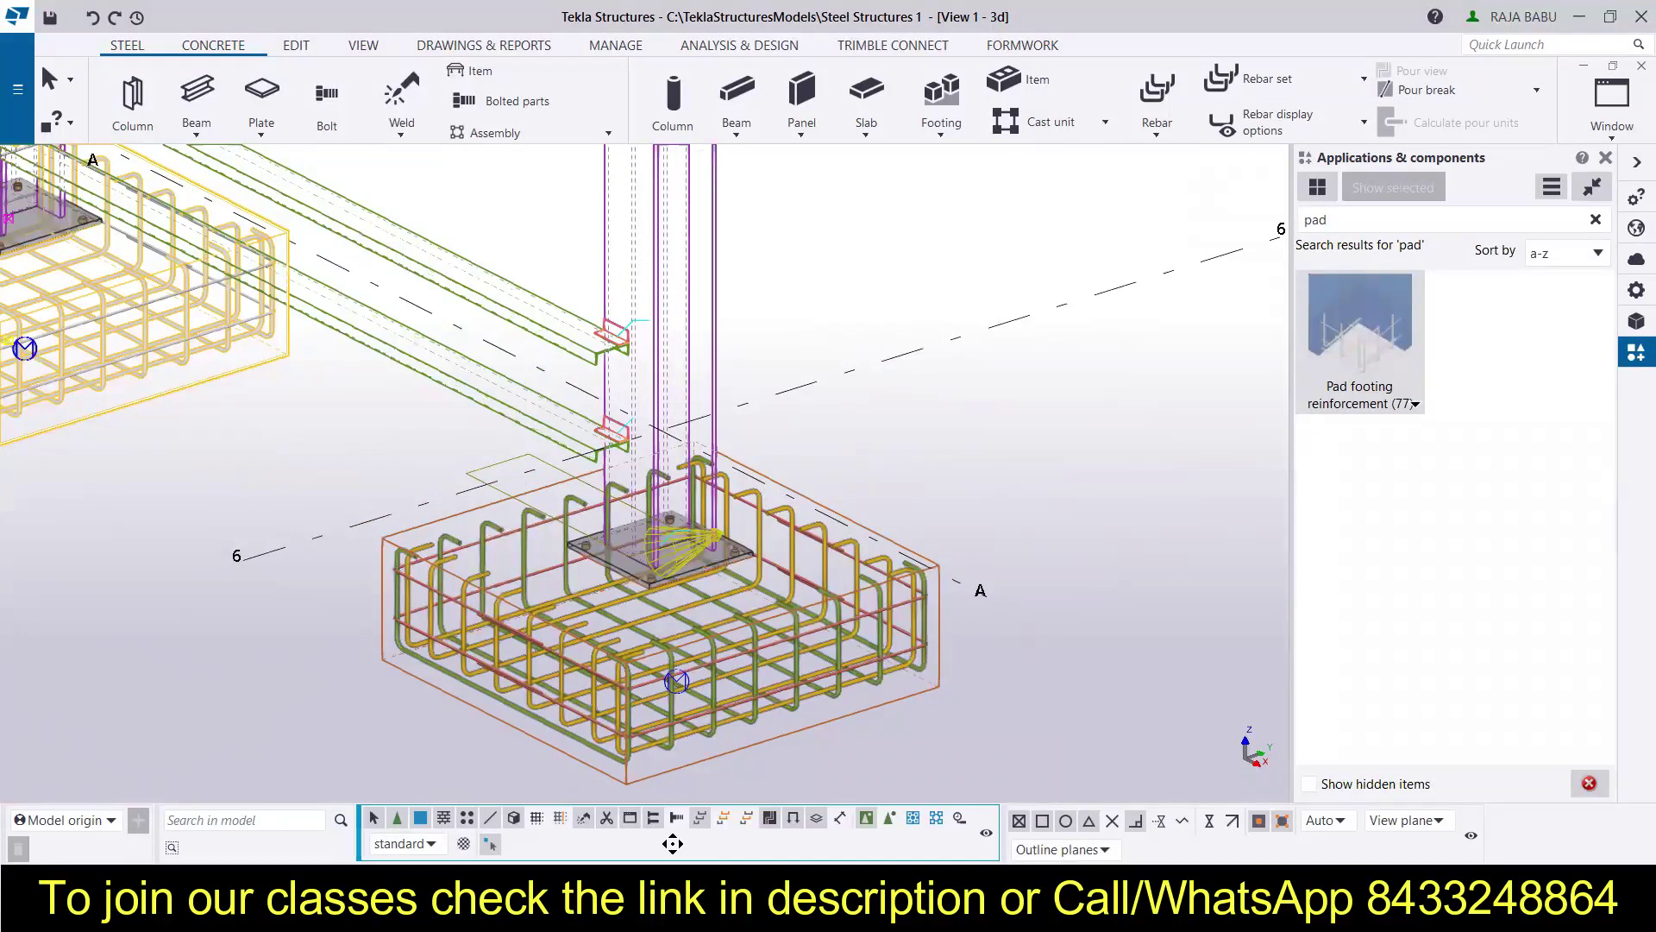
{"action": "left_click", "coordinate": [742, 826]}
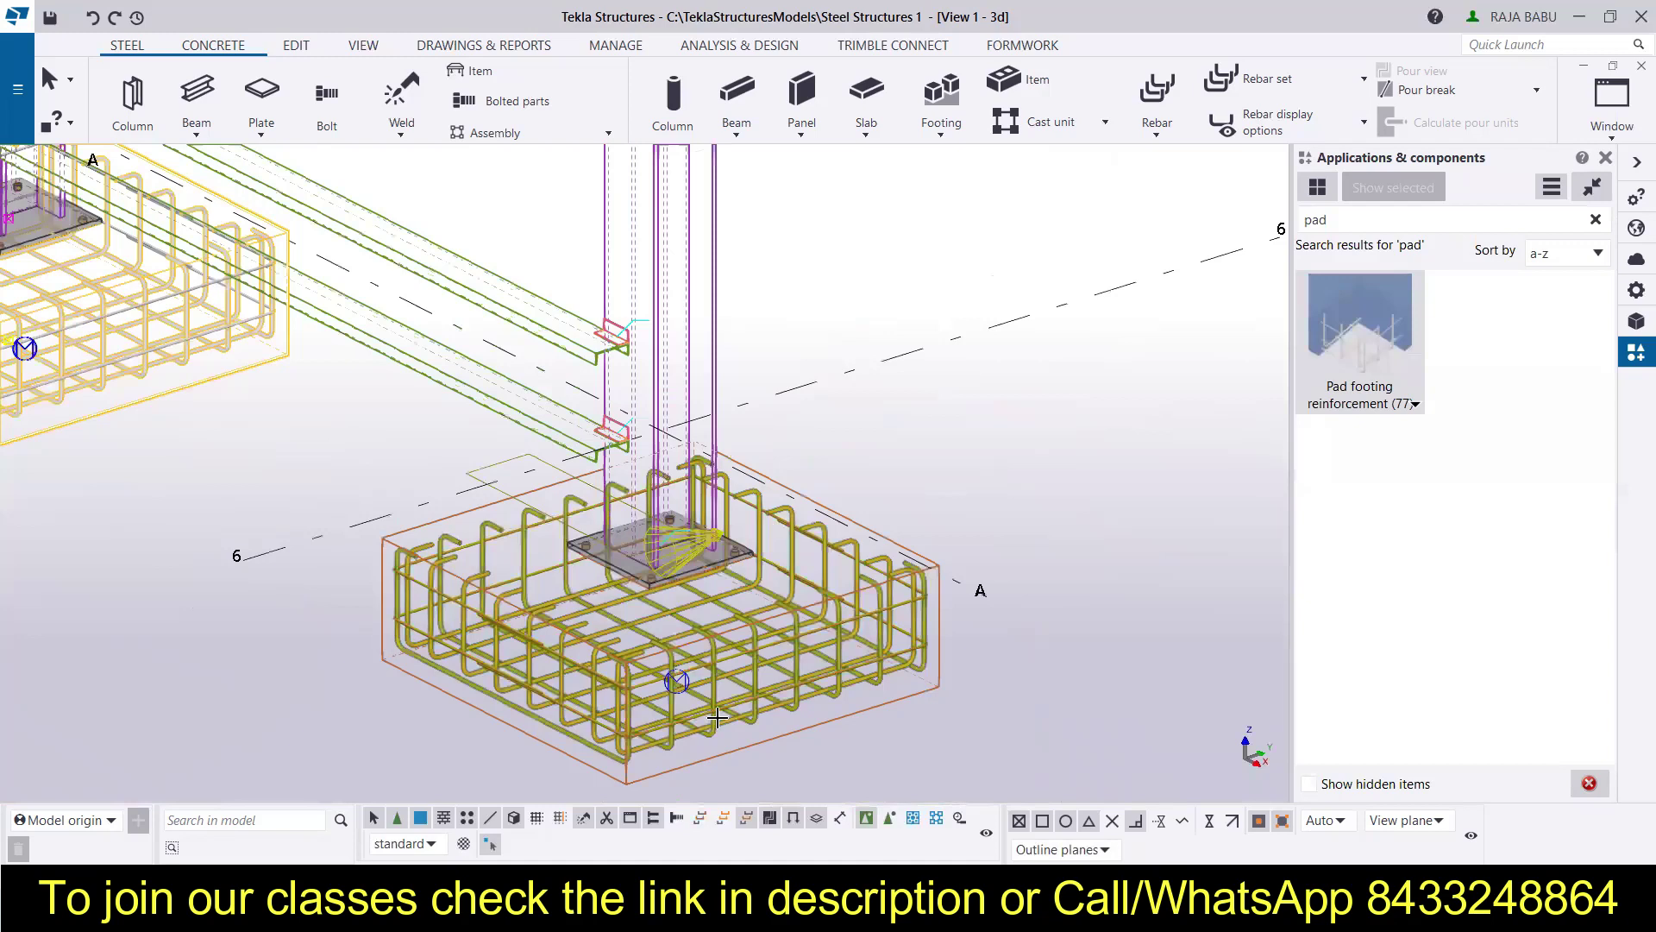
{"action": "scroll", "coordinate": [724, 742], "scroll_direction": "up", "scroll_amount": 2}
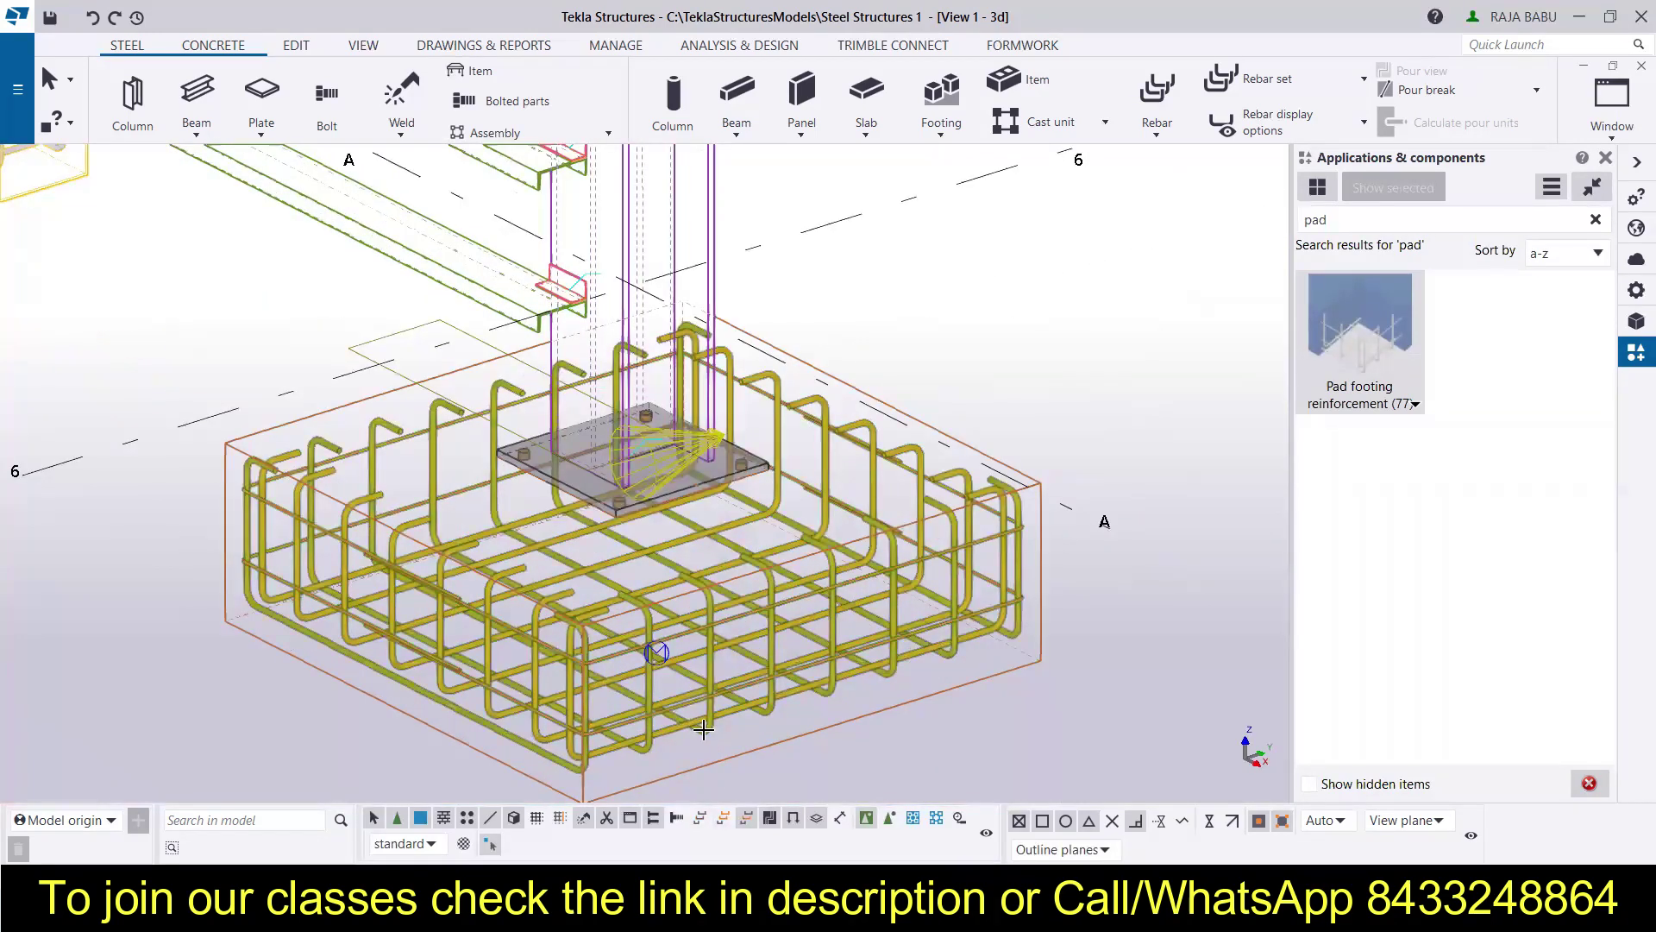
{"action": "left_click", "coordinate": [723, 819]}
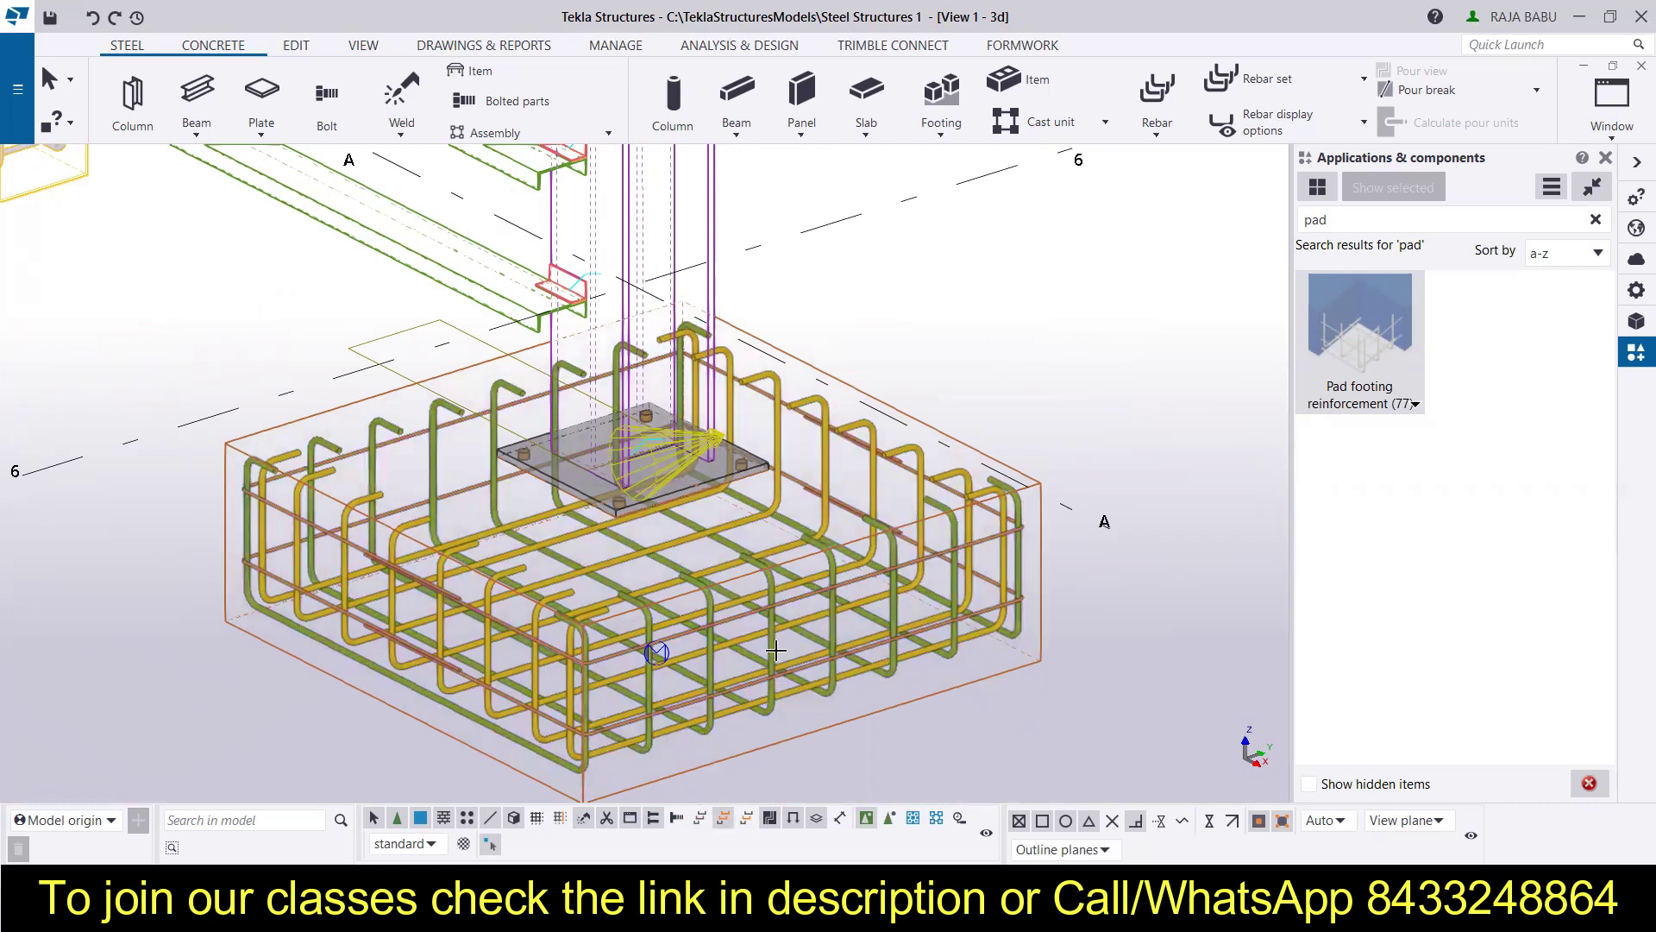
{"action": "scroll", "coordinate": [776, 651], "scroll_direction": "down", "scroll_amount": 3}
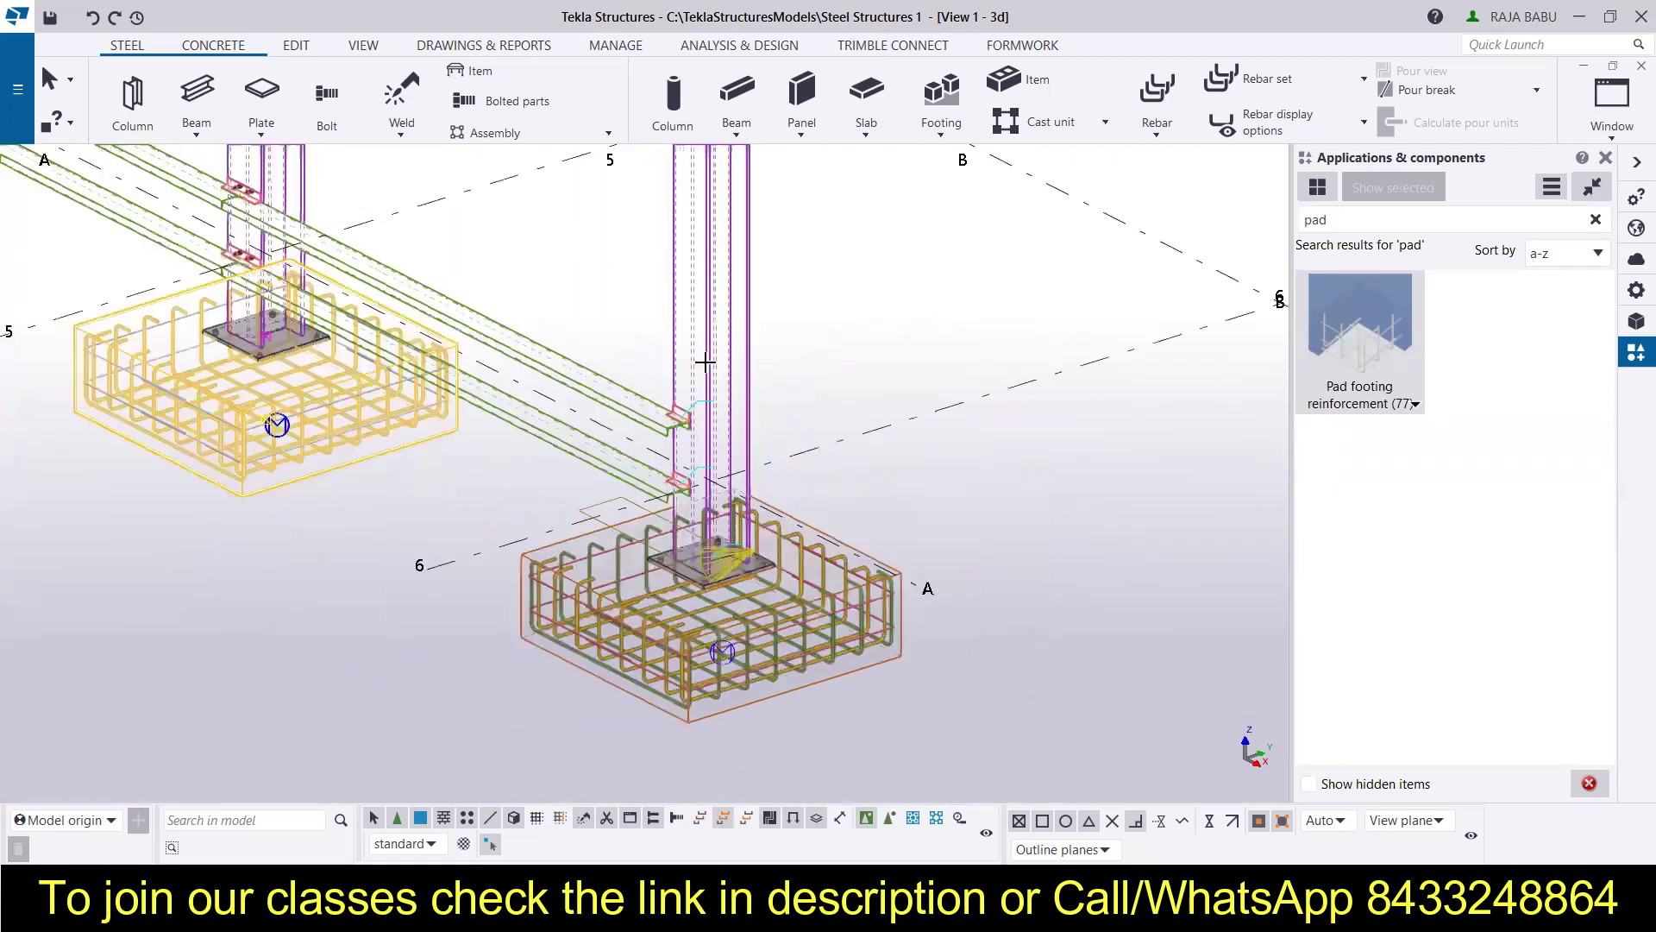
{"action": "scroll", "coordinate": [742, 690], "scroll_direction": "up", "scroll_amount": 2}
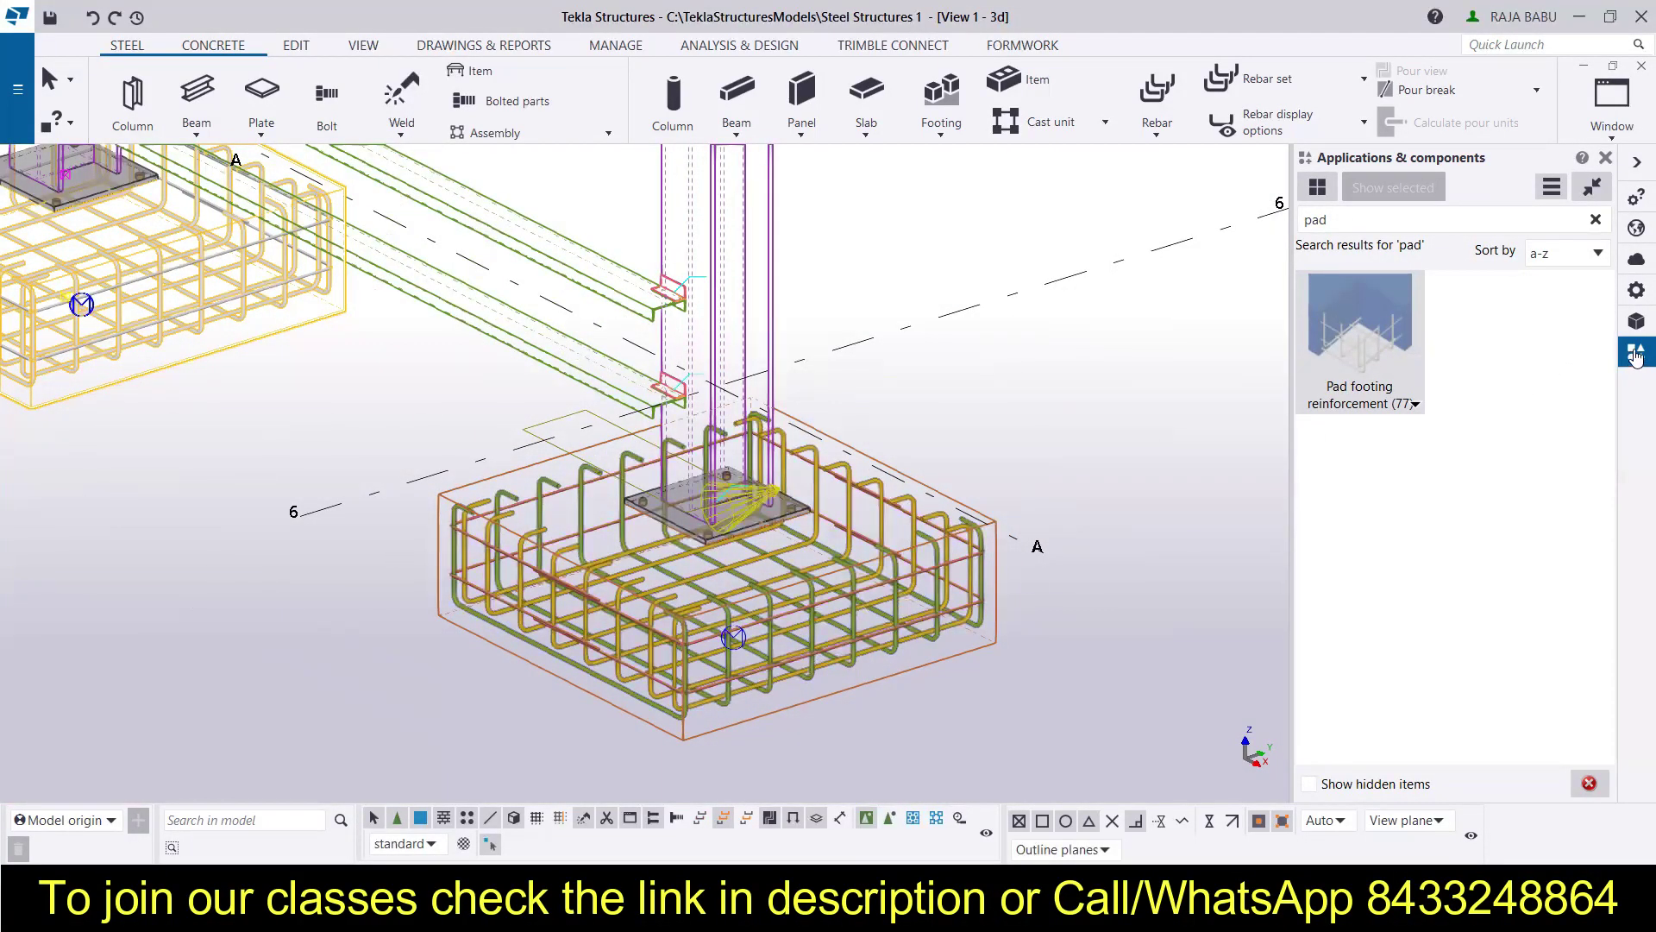
Clear the component search, end the reinforcement command, and select the reinforcement in the grid A-6 footing using the rebar selection switches
{"action": "left_click", "coordinate": [1596, 219]}
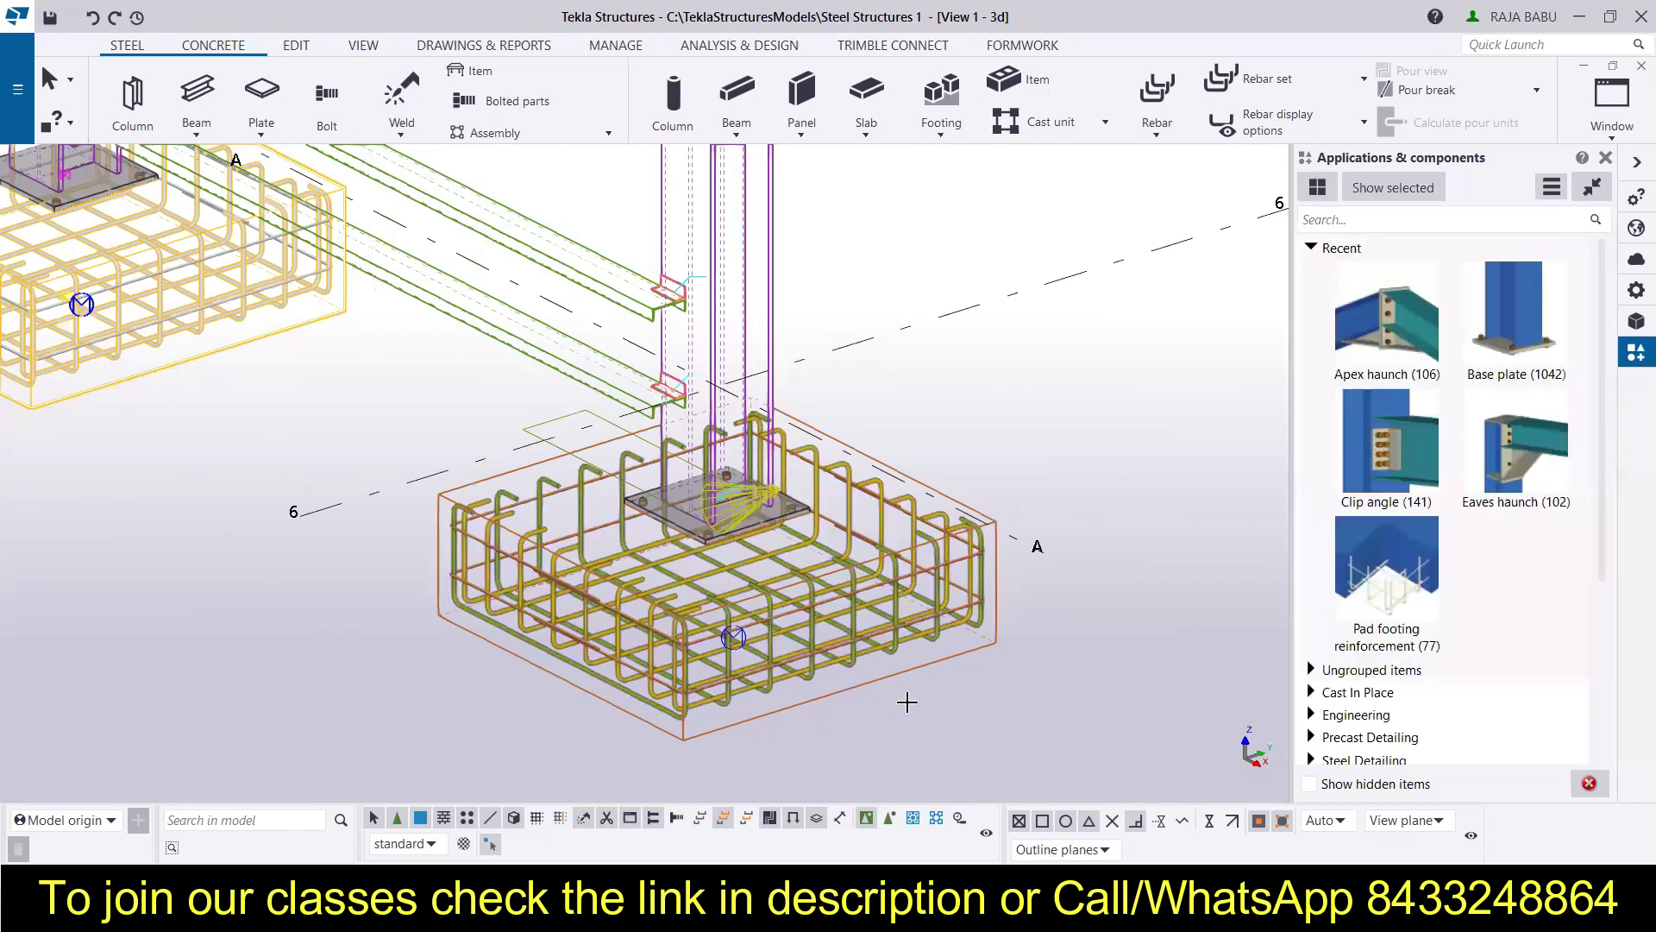
{"action": "left_click", "coordinate": [857, 718]}
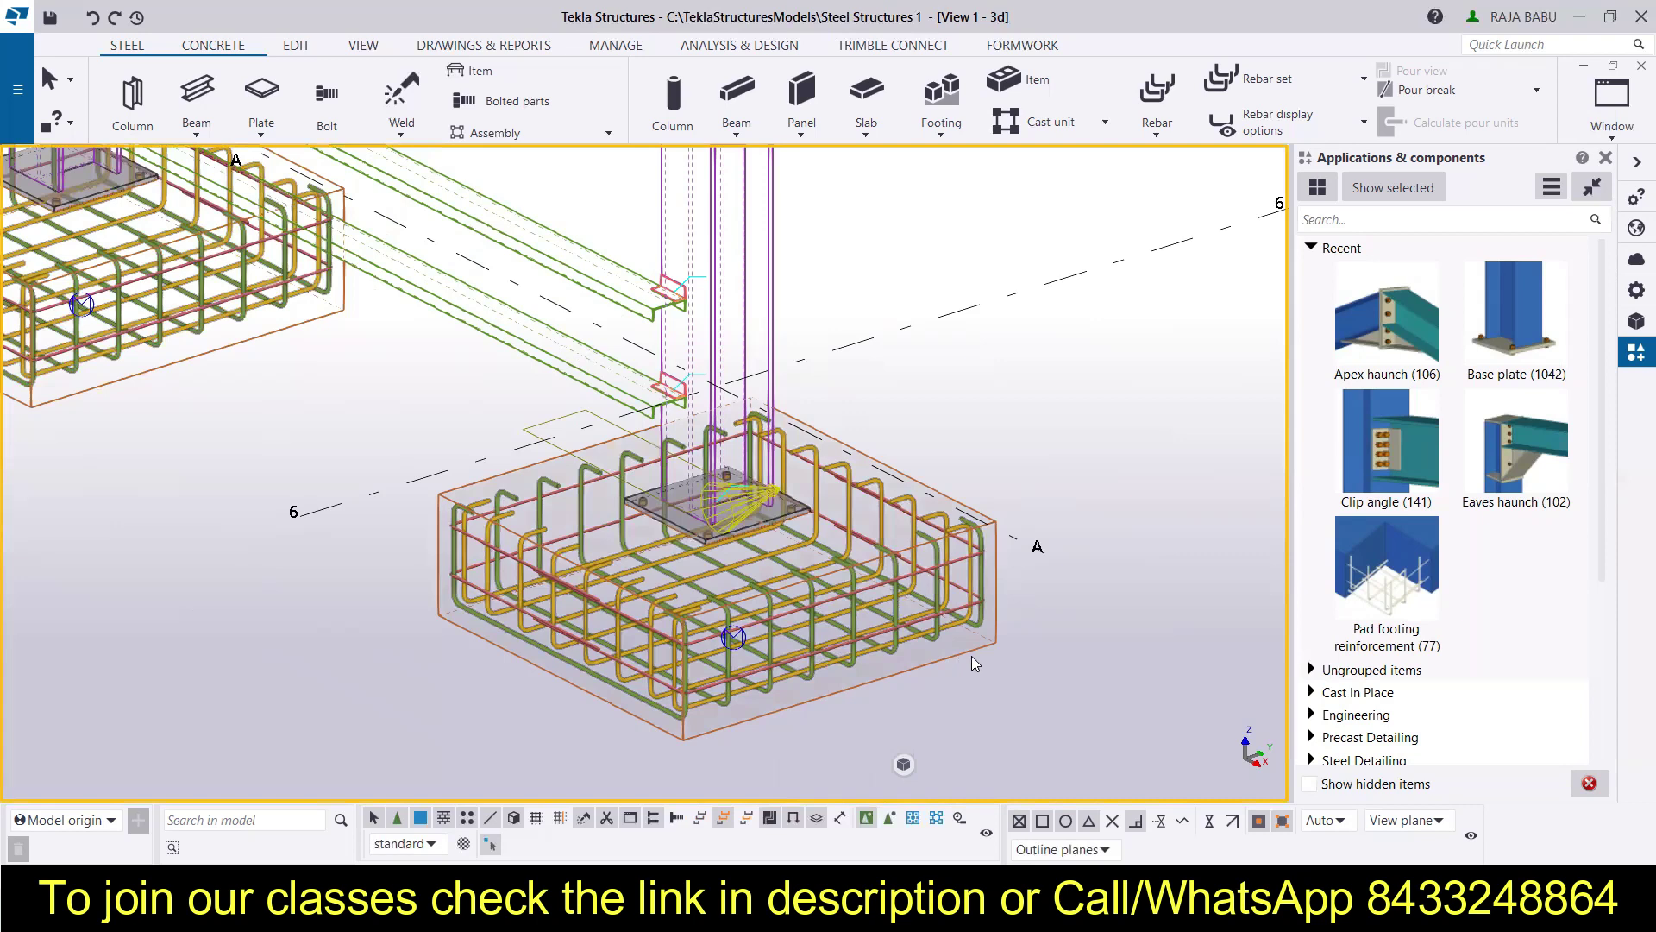
{"action": "left_click", "coordinate": [726, 697]}
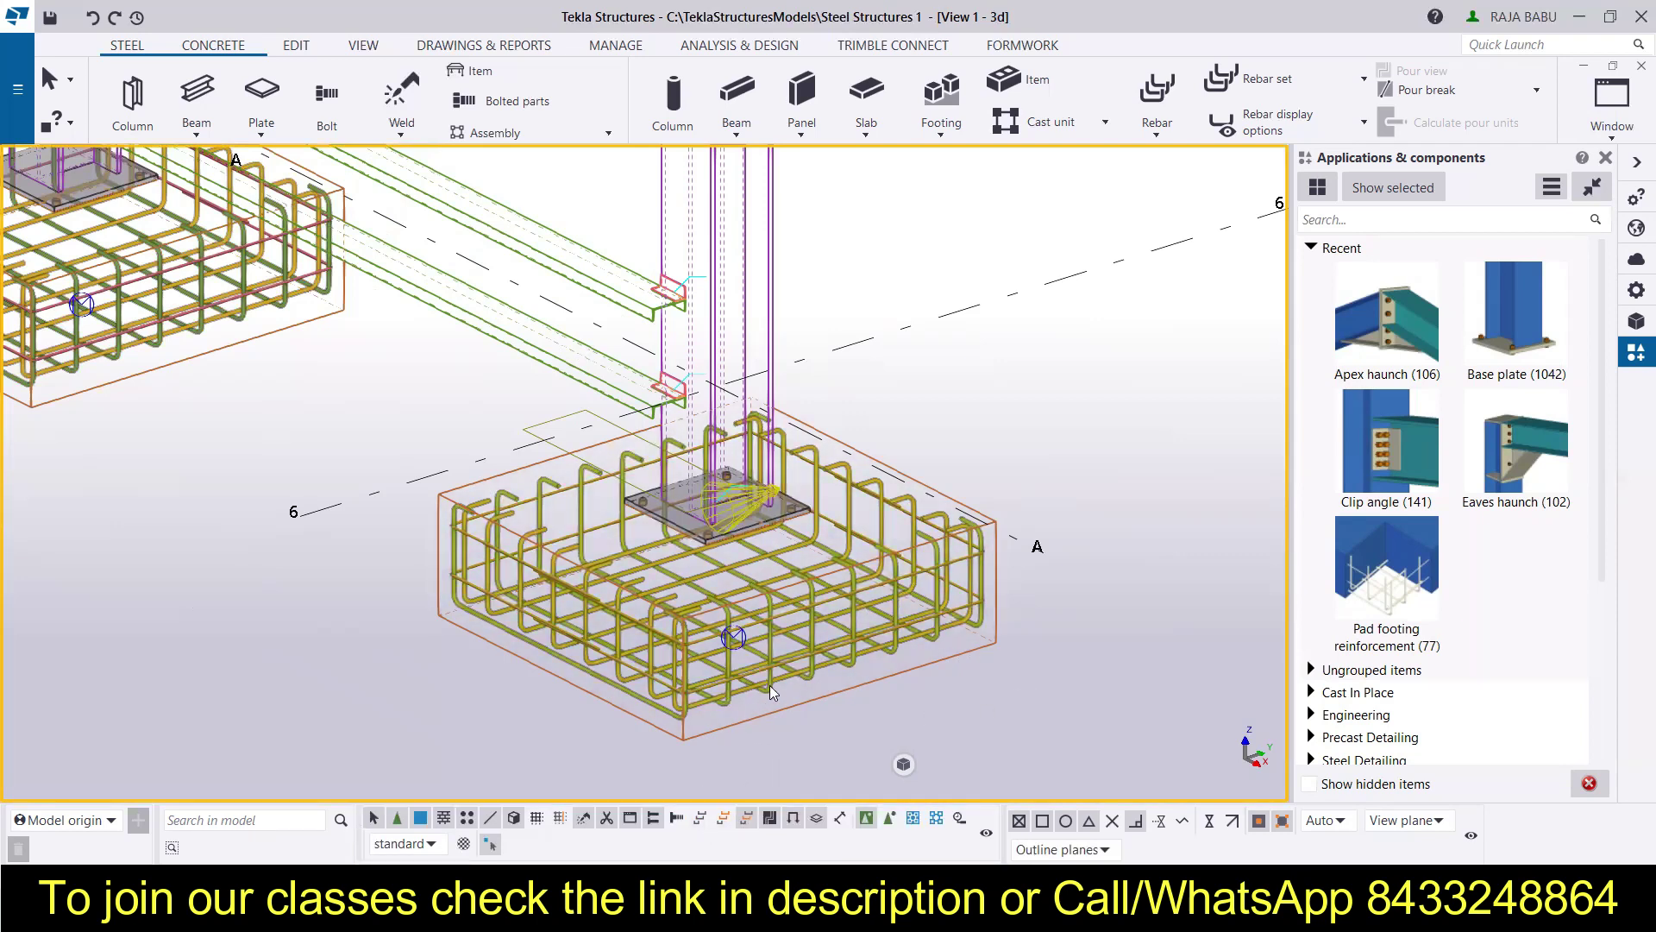
{"action": "left_click", "coordinate": [681, 652]}
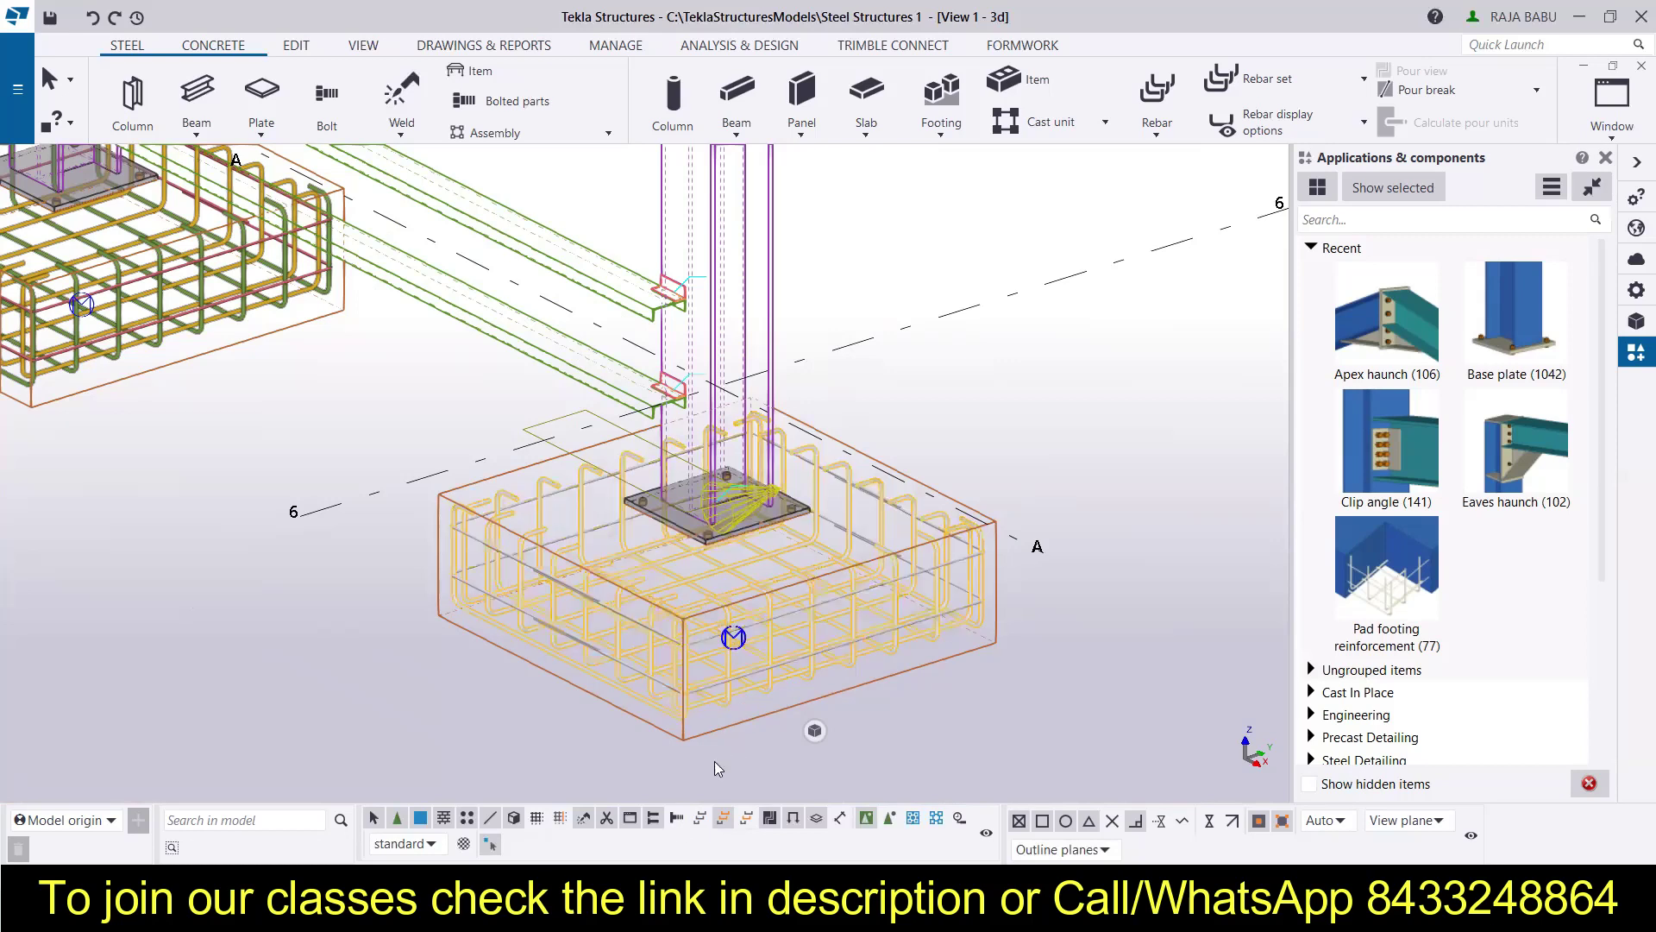
{"action": "left_click", "coordinate": [698, 820]}
{"action": "scroll", "coordinate": [385, 461], "scroll_direction": "down", "scroll_amount": 3}
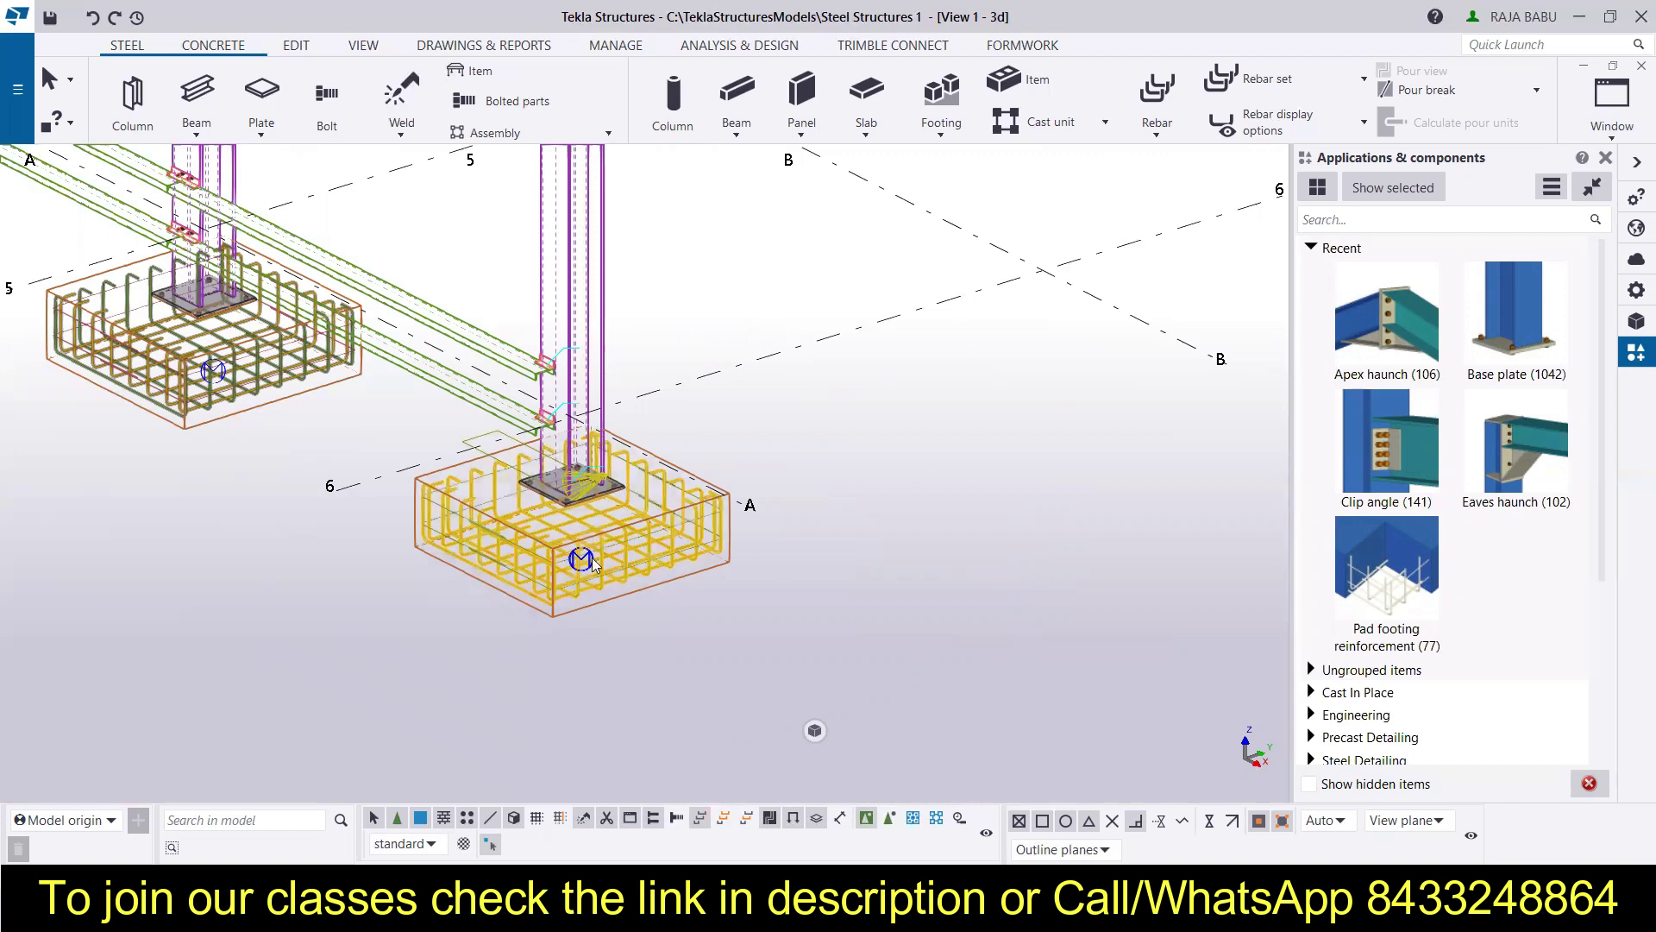
Restrict selection to single bolts and select one of the two bolts in a side rail support angle on the grid 5 column
{"action": "left_click", "coordinate": [678, 833]}
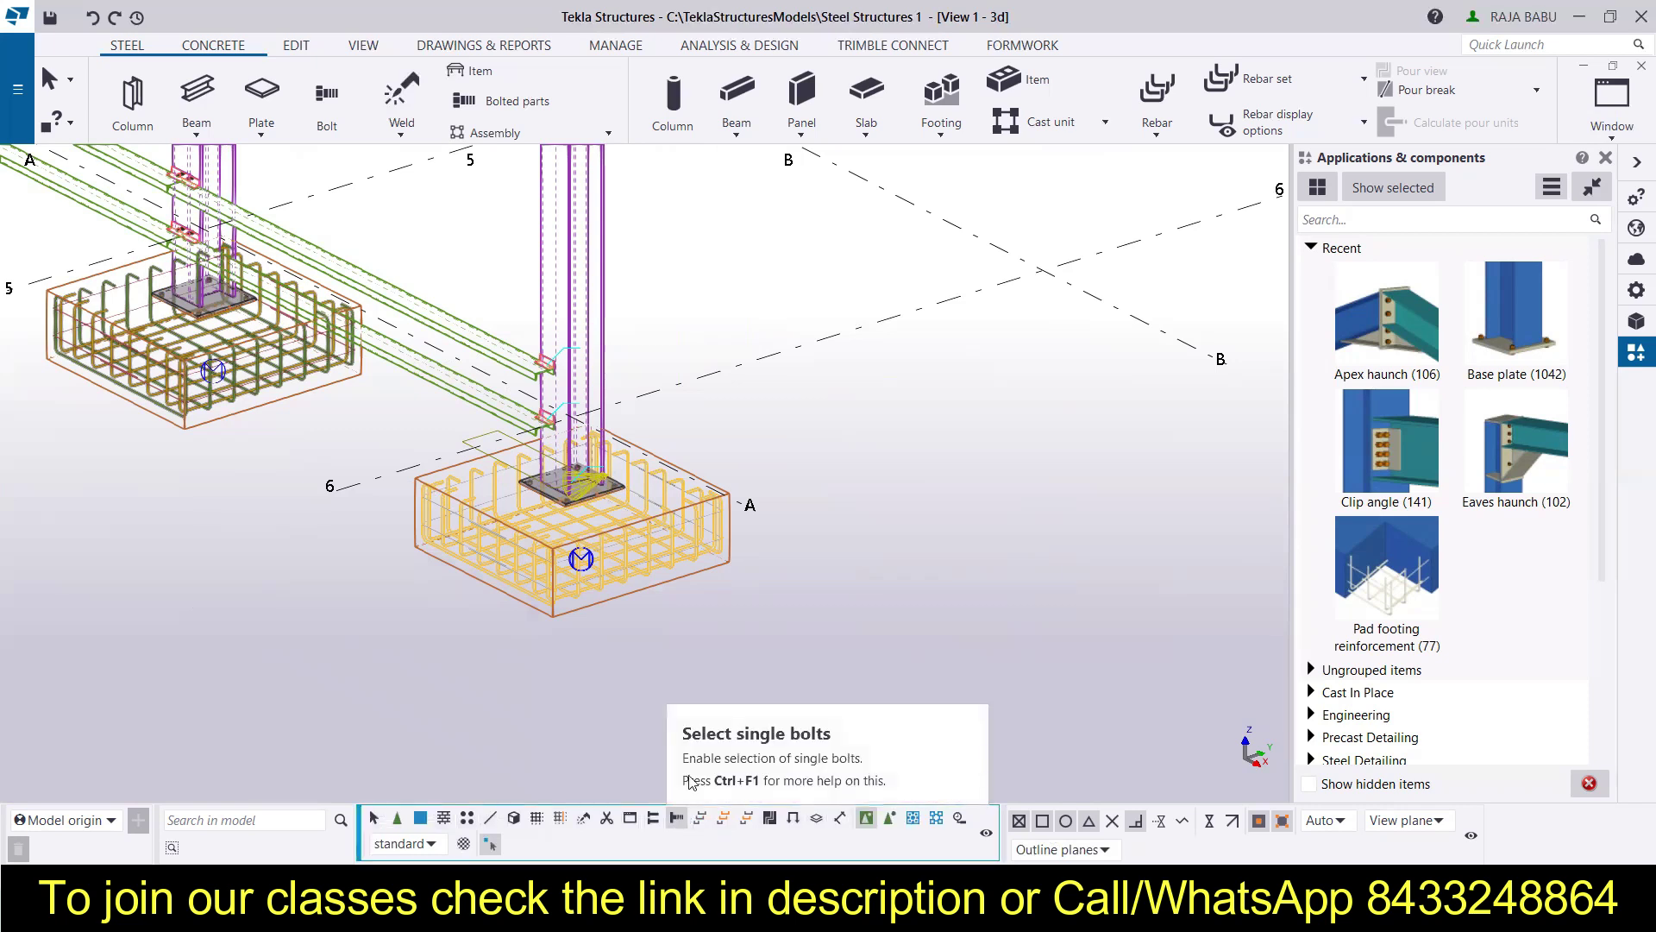
{"action": "scroll", "coordinate": [632, 503], "scroll_direction": "down", "scroll_amount": 2}
{"action": "scroll", "coordinate": [633, 503], "scroll_direction": "down", "scroll_amount": 3}
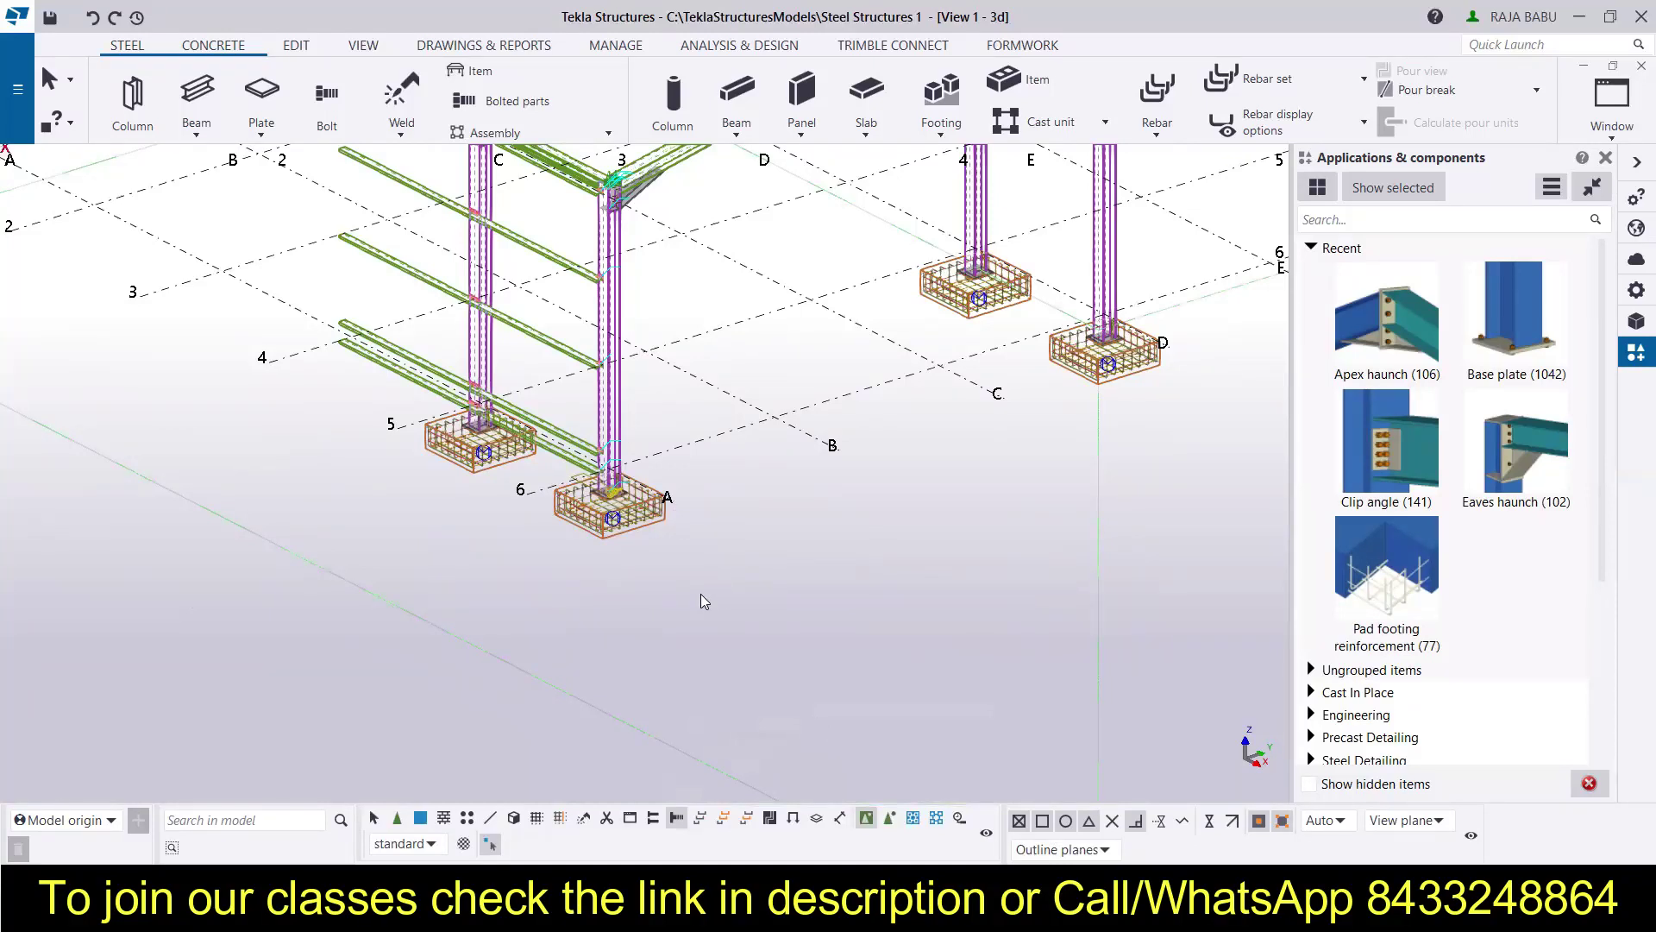
{"action": "scroll", "coordinate": [787, 542], "scroll_direction": "down", "scroll_amount": 3}
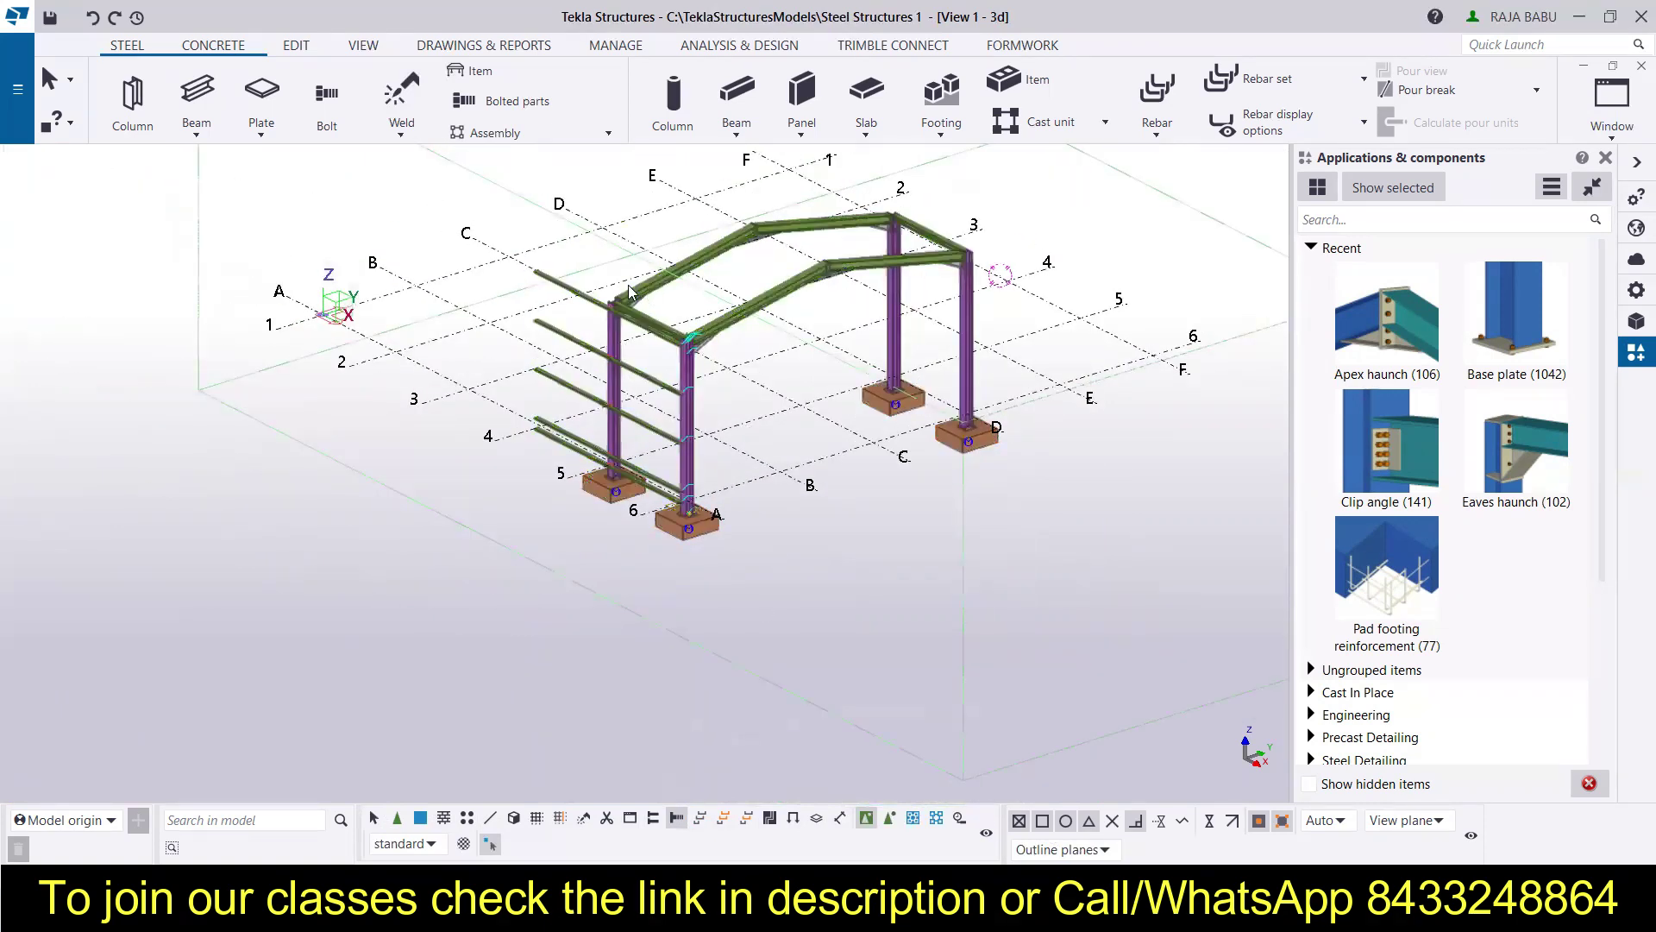
{"action": "scroll", "coordinate": [609, 307], "scroll_direction": "up", "scroll_amount": 3}
{"action": "scroll", "coordinate": [626, 428], "scroll_direction": "up", "scroll_amount": 10}
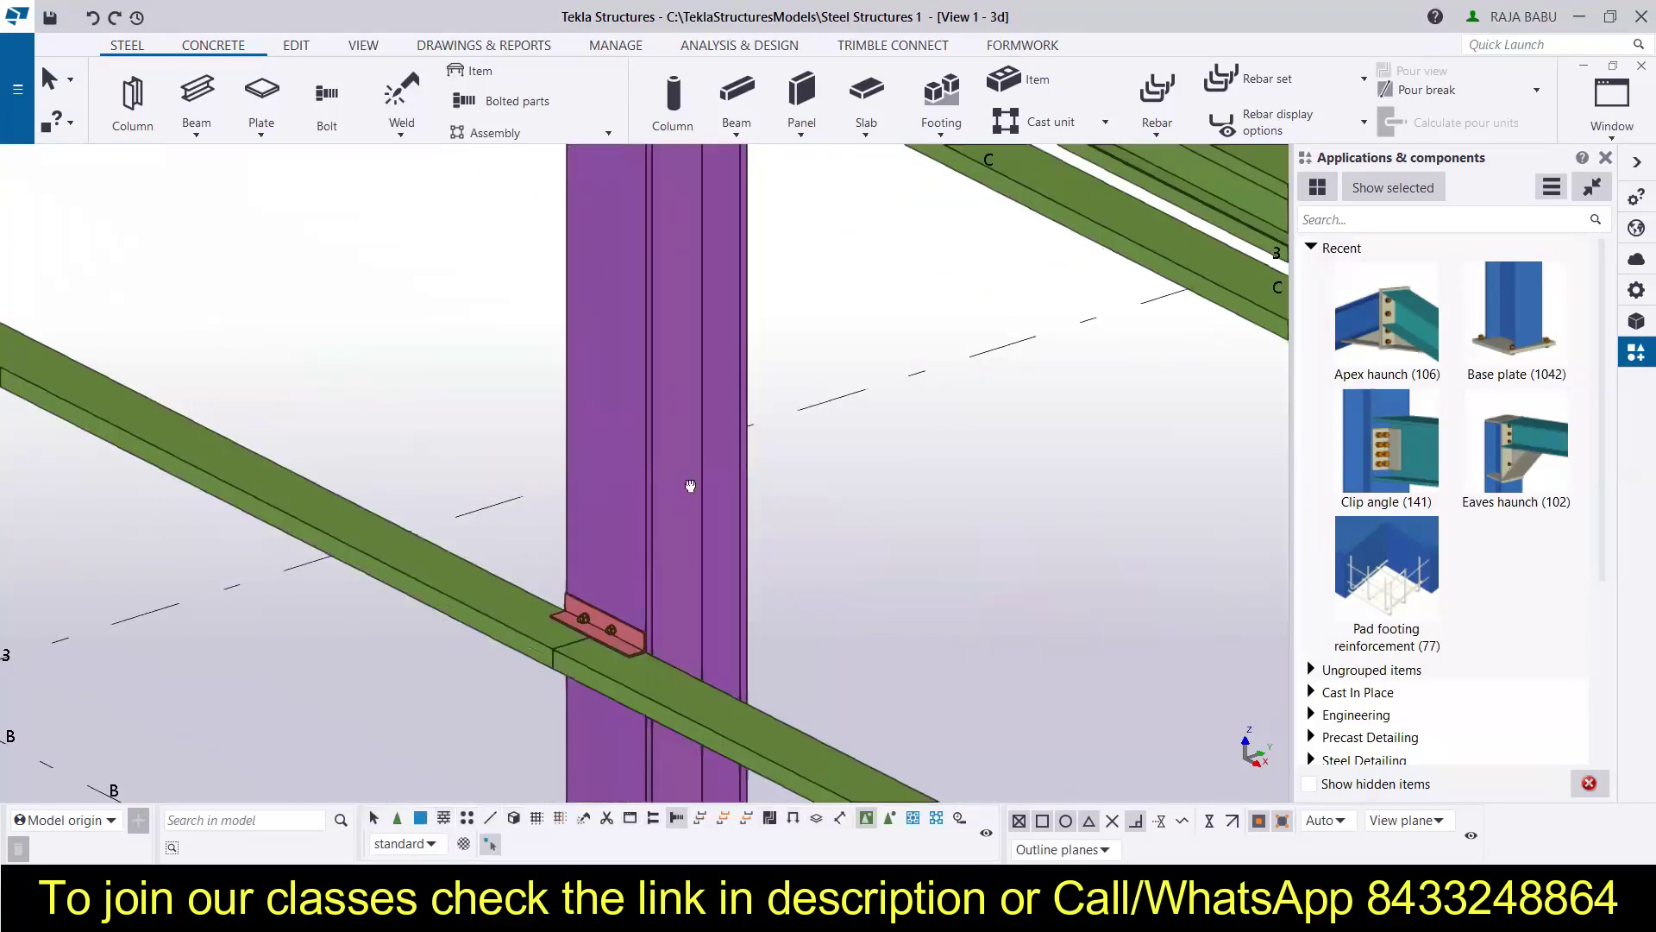
{"action": "scroll", "coordinate": [689, 426], "scroll_direction": "up", "scroll_amount": 5}
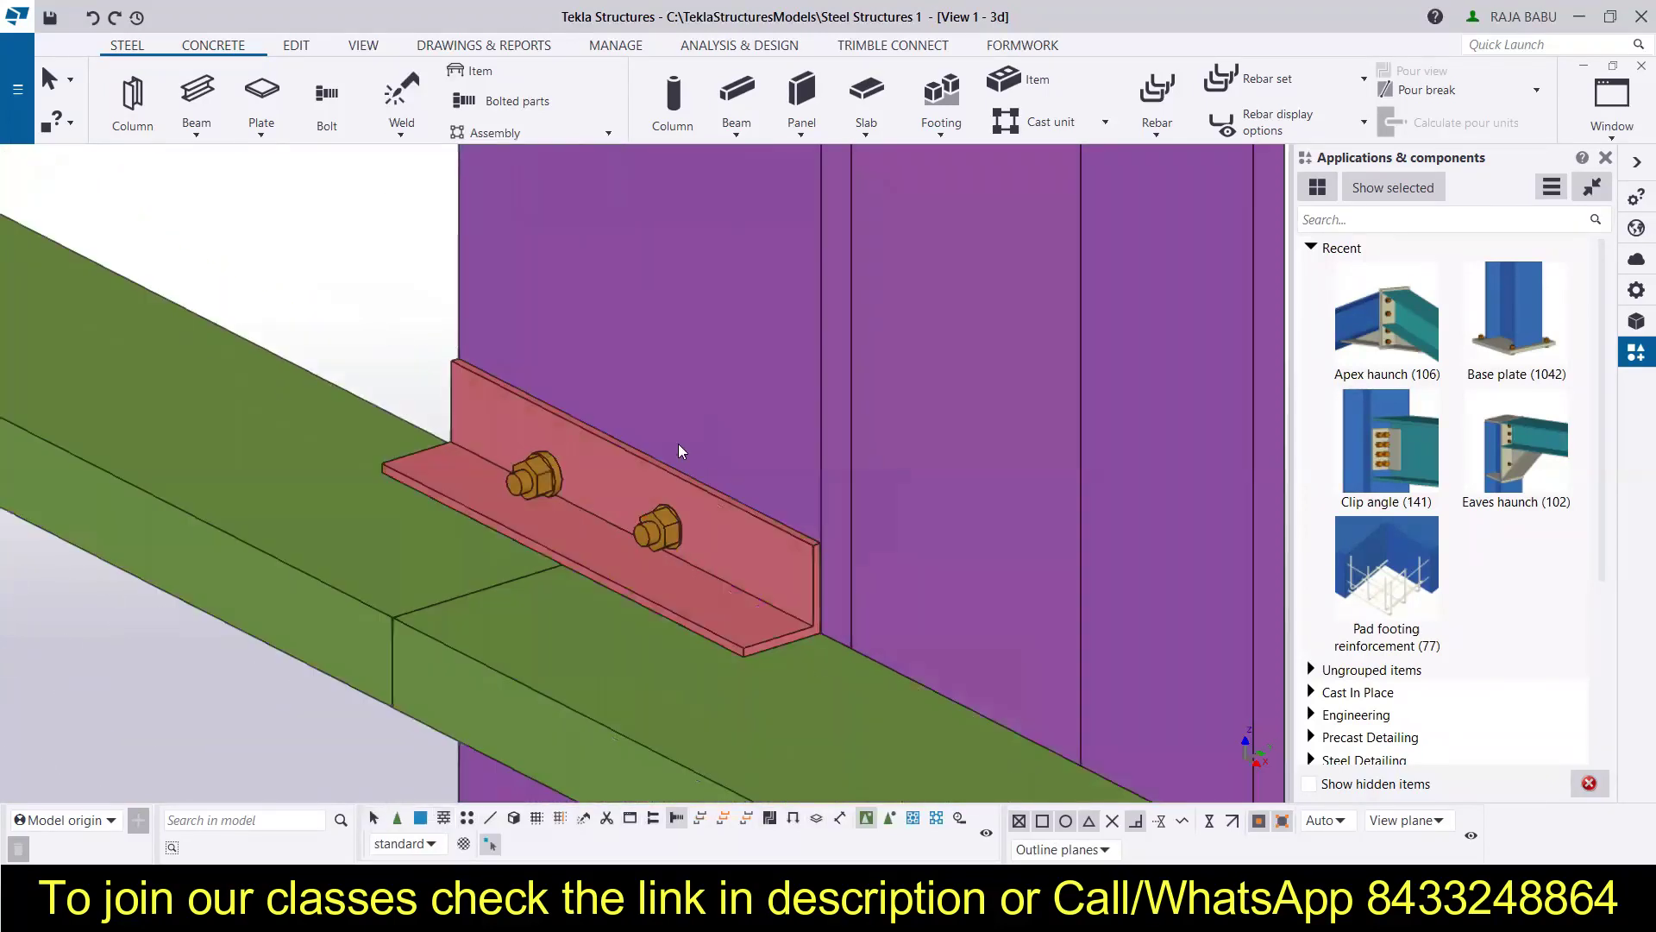
{"action": "left_click", "coordinate": [670, 516]}
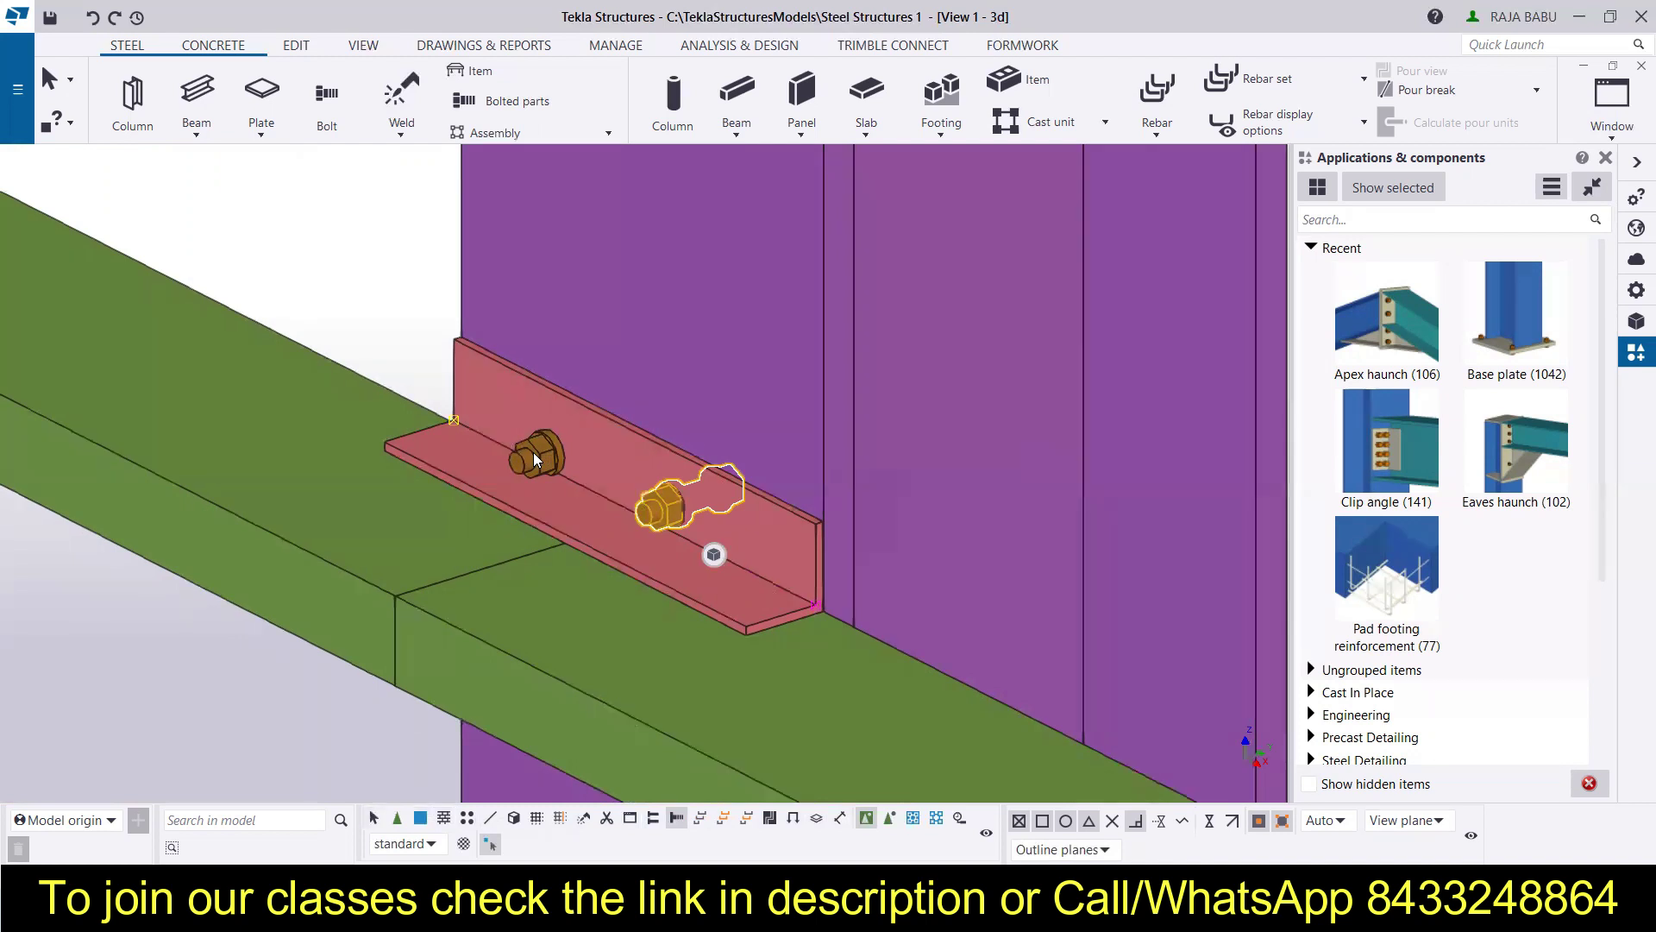
{"action": "left_click", "coordinate": [677, 820]}
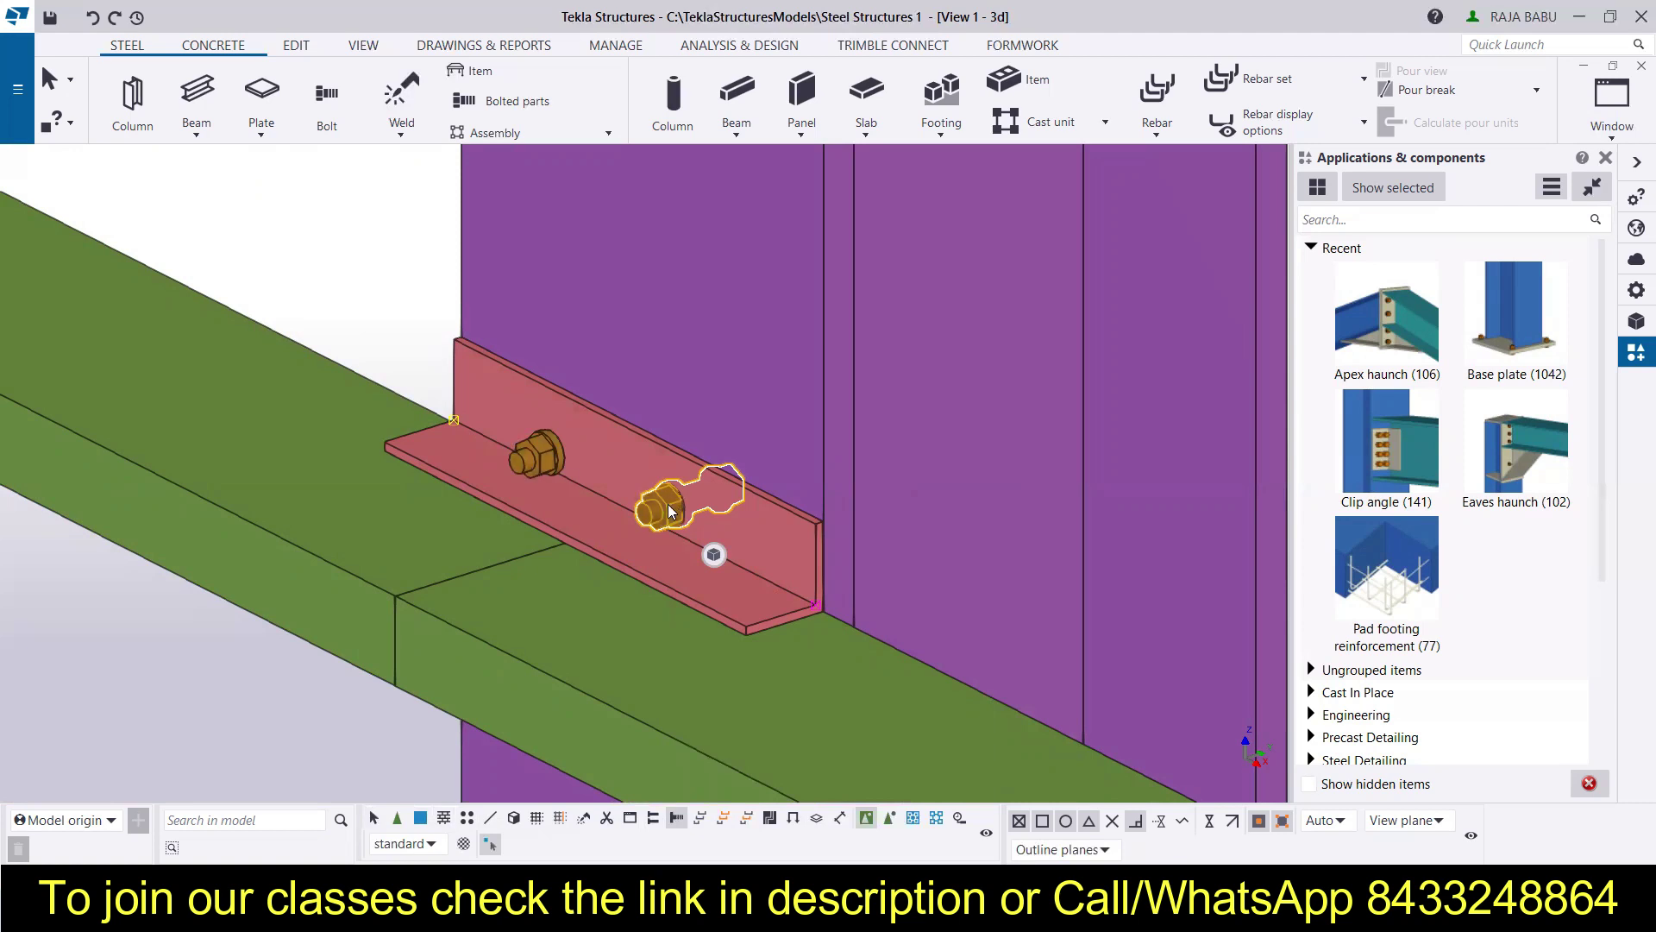
Restrict selection to bolt groups and select the bolts in two of the side rail support angles on the column
{"action": "left_click", "coordinate": [655, 823]}
{"action": "left_click", "coordinate": [621, 509]}
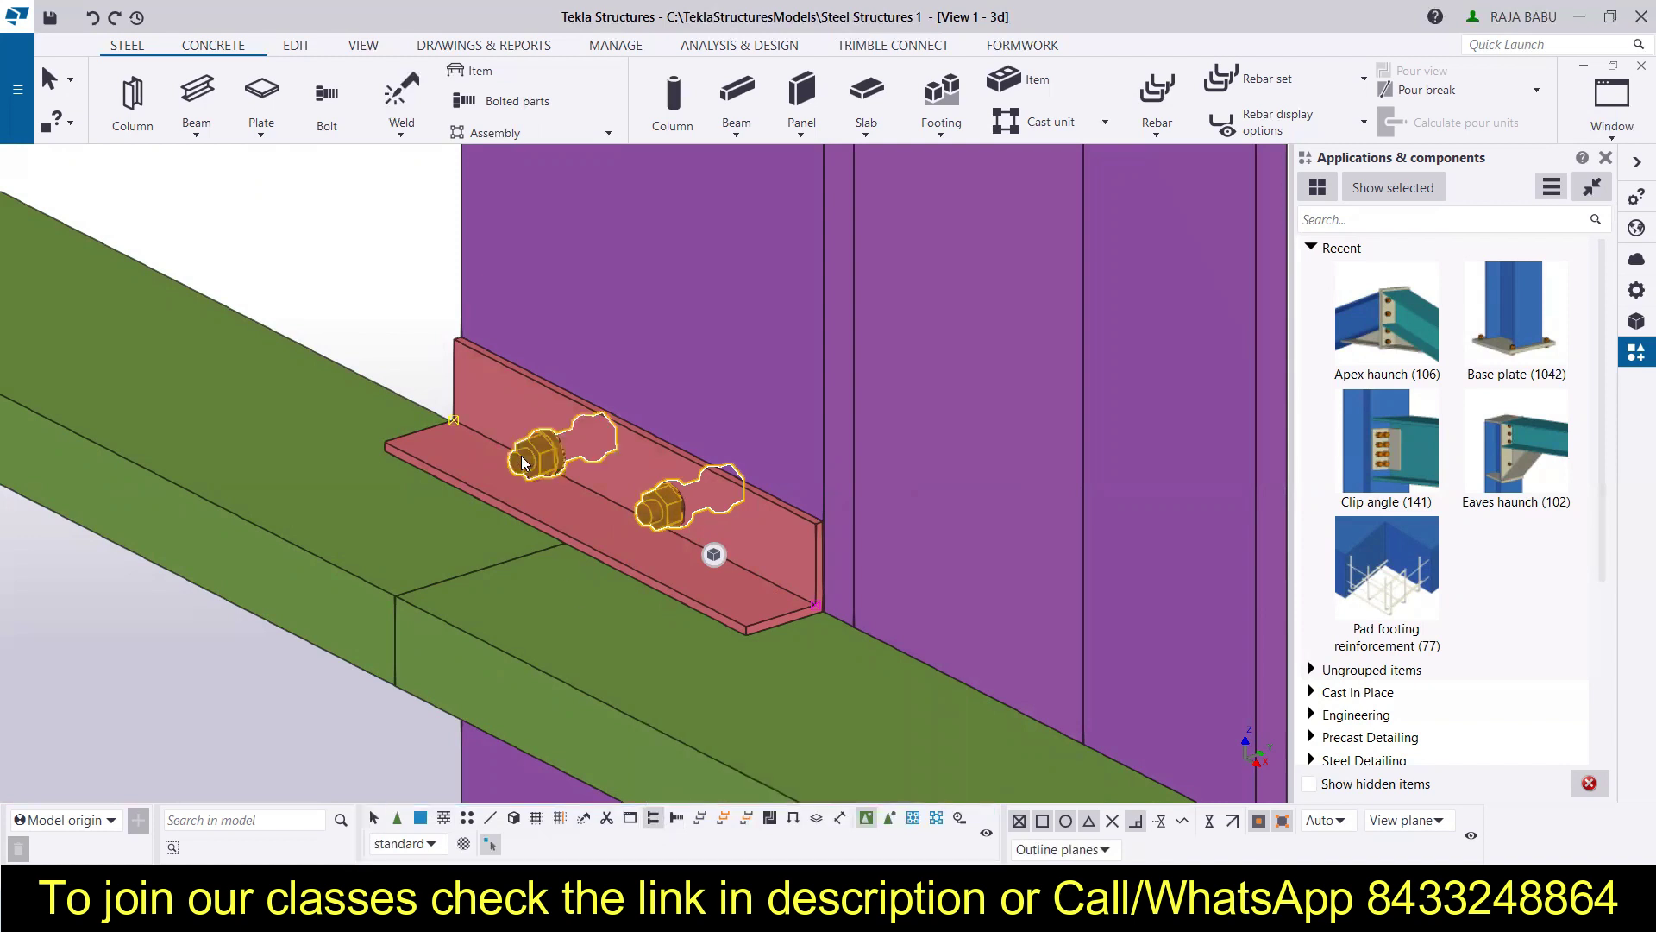
{"action": "scroll", "coordinate": [592, 456], "scroll_direction": "down", "scroll_amount": 10}
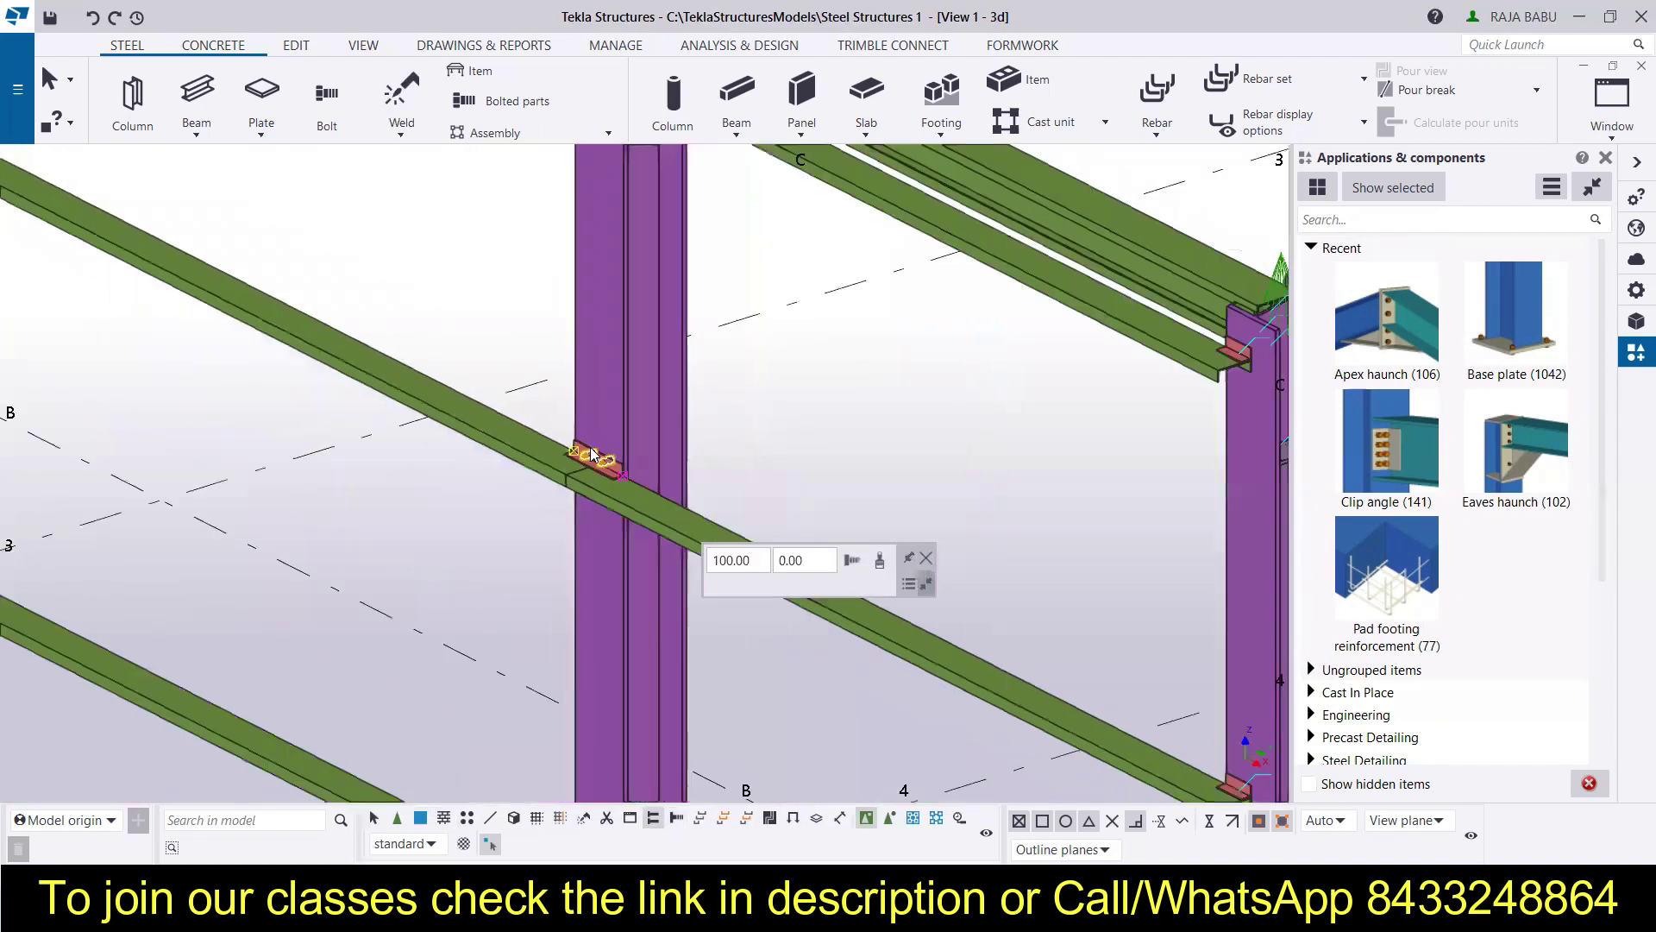
{"action": "scroll", "coordinate": [592, 676], "scroll_direction": "up", "scroll_amount": 5}
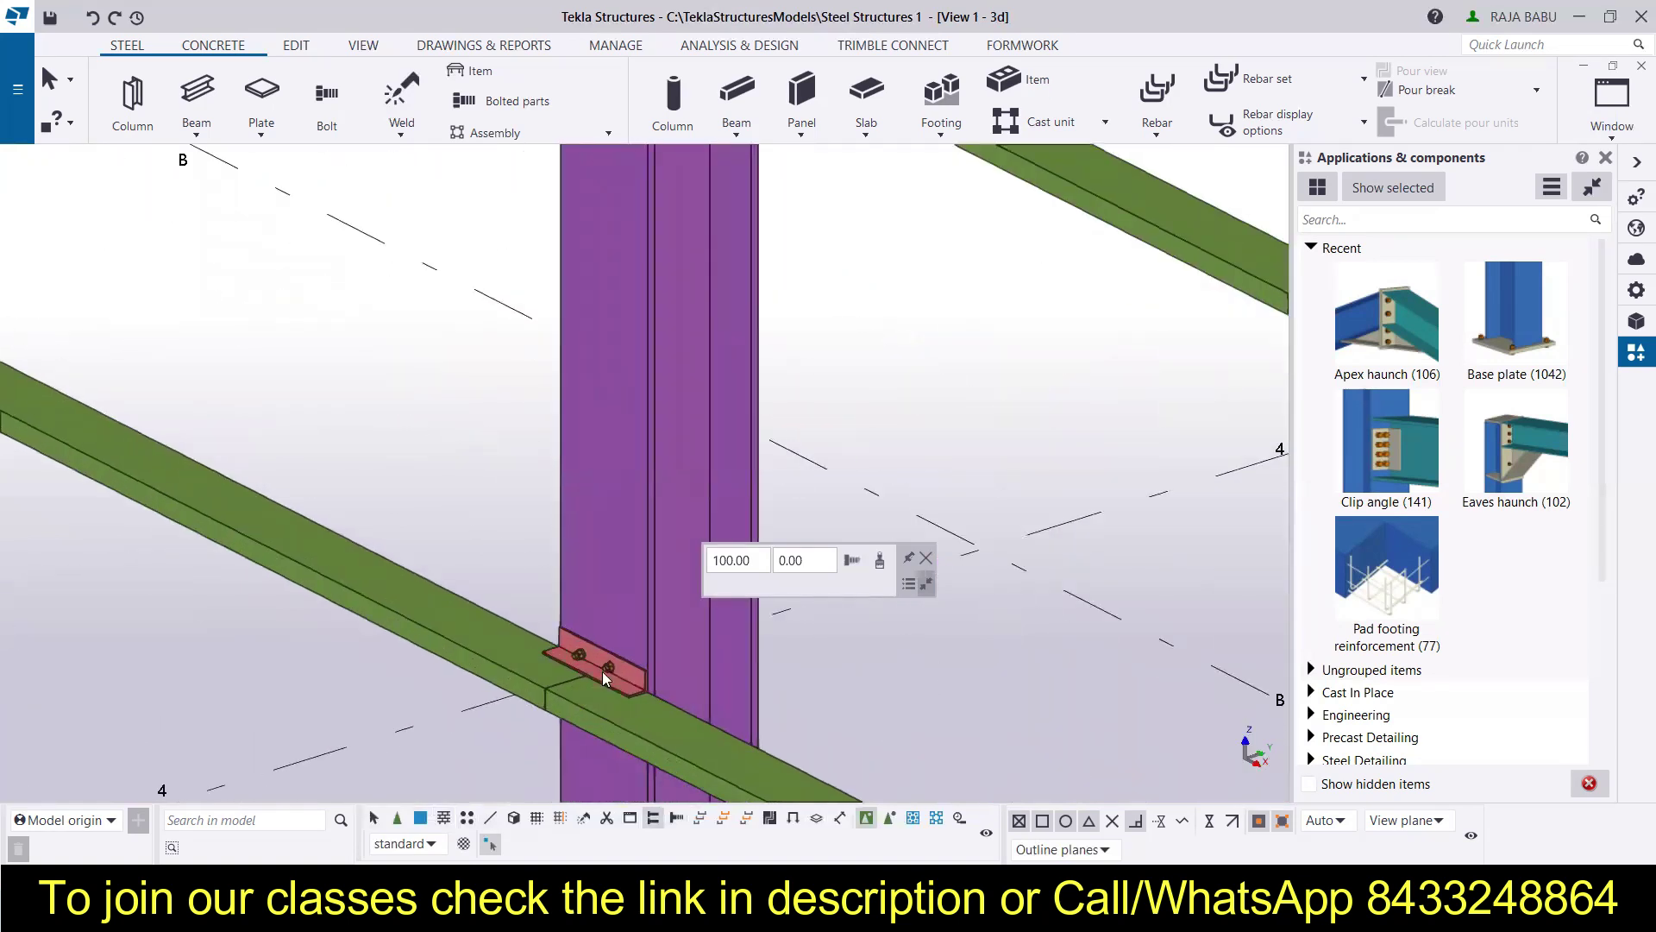
{"action": "left_click", "coordinate": [604, 666]}
{"action": "scroll", "coordinate": [595, 552], "scroll_direction": "down", "scroll_amount": 5}
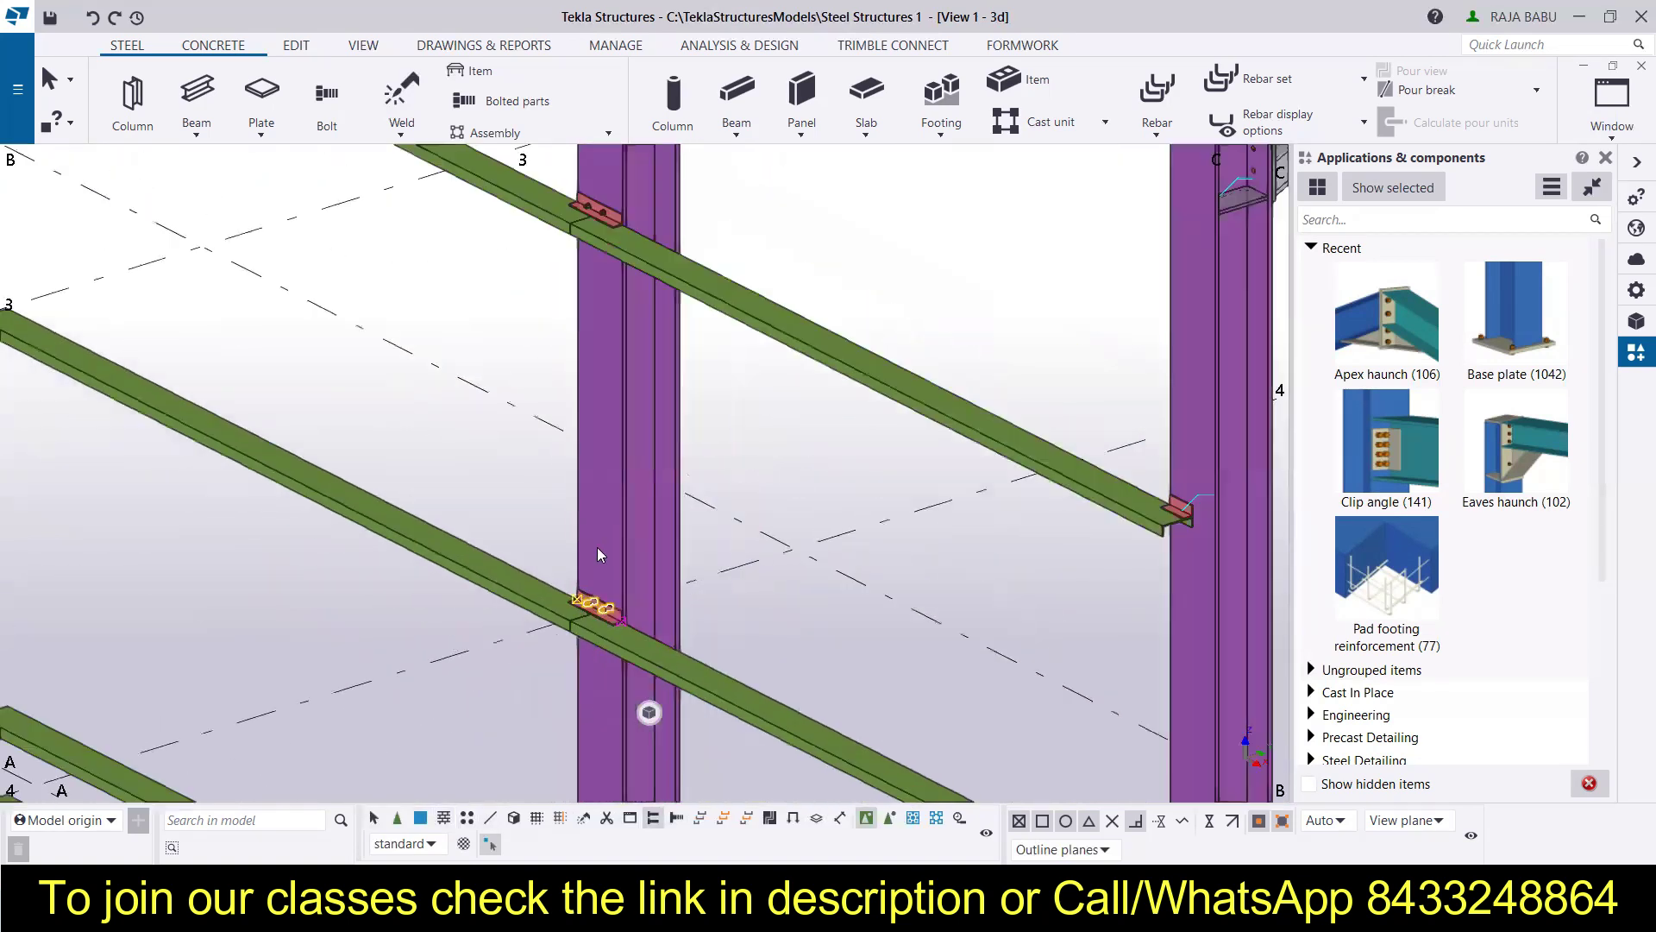
Pick a bolt in the eaves haunch connection at the corner column to test the bolt group selection on component bolts
{"action": "scroll", "coordinate": [561, 742], "scroll_direction": "down", "scroll_amount": 5}
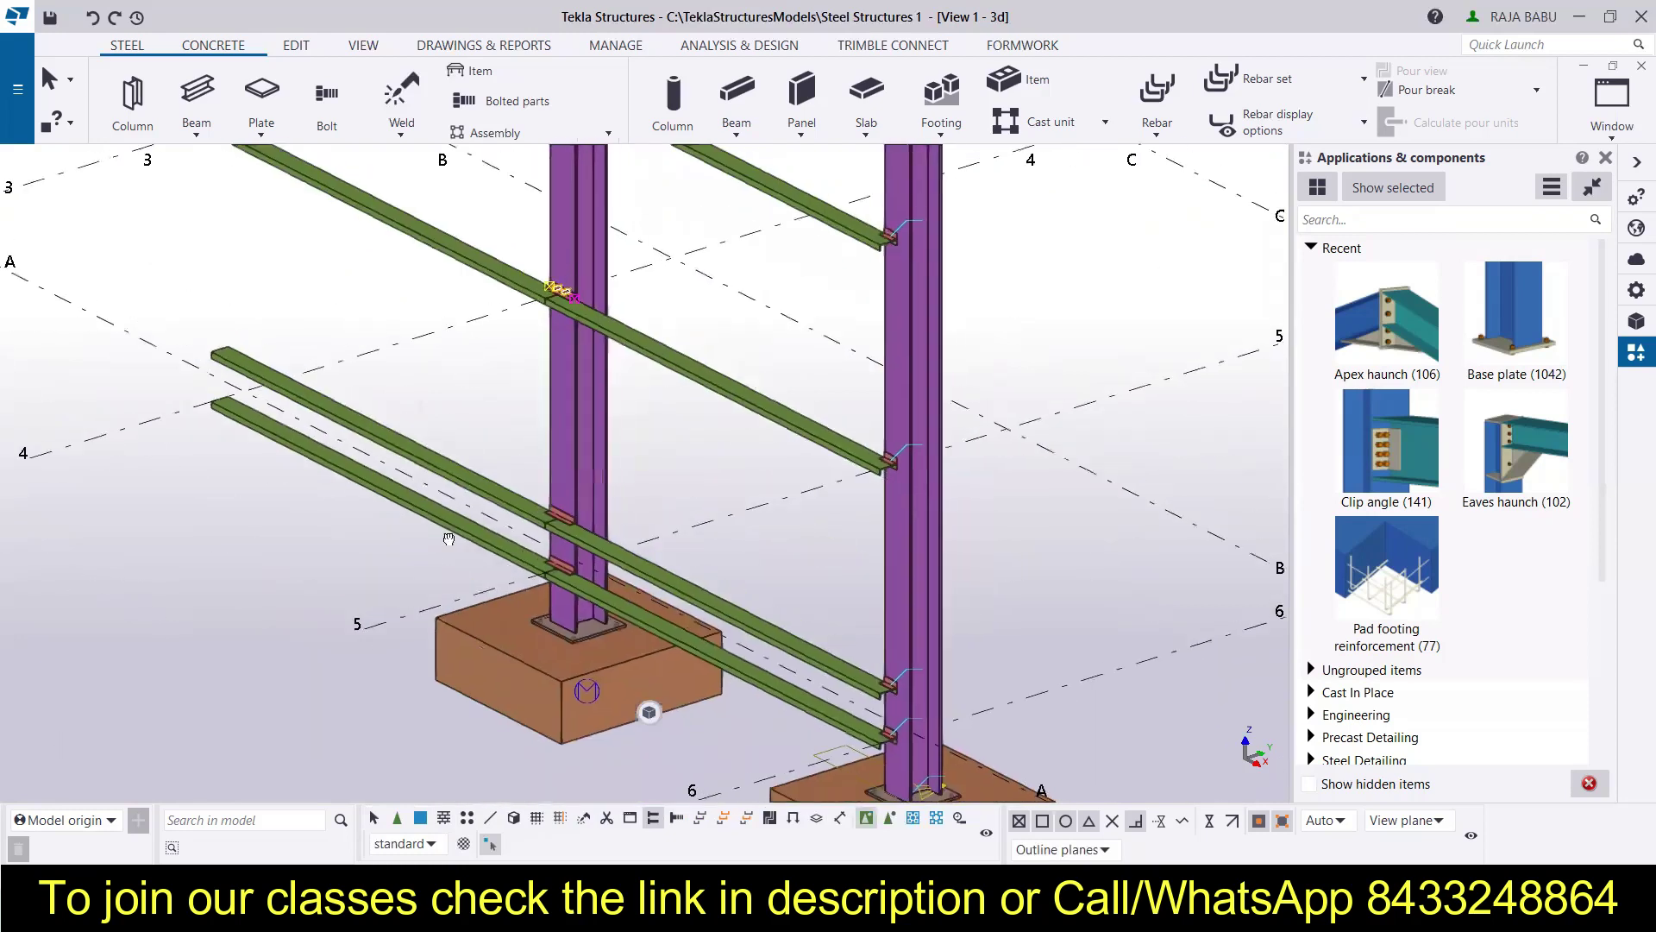
{"action": "scroll", "coordinate": [630, 336], "scroll_direction": "up", "scroll_amount": 6}
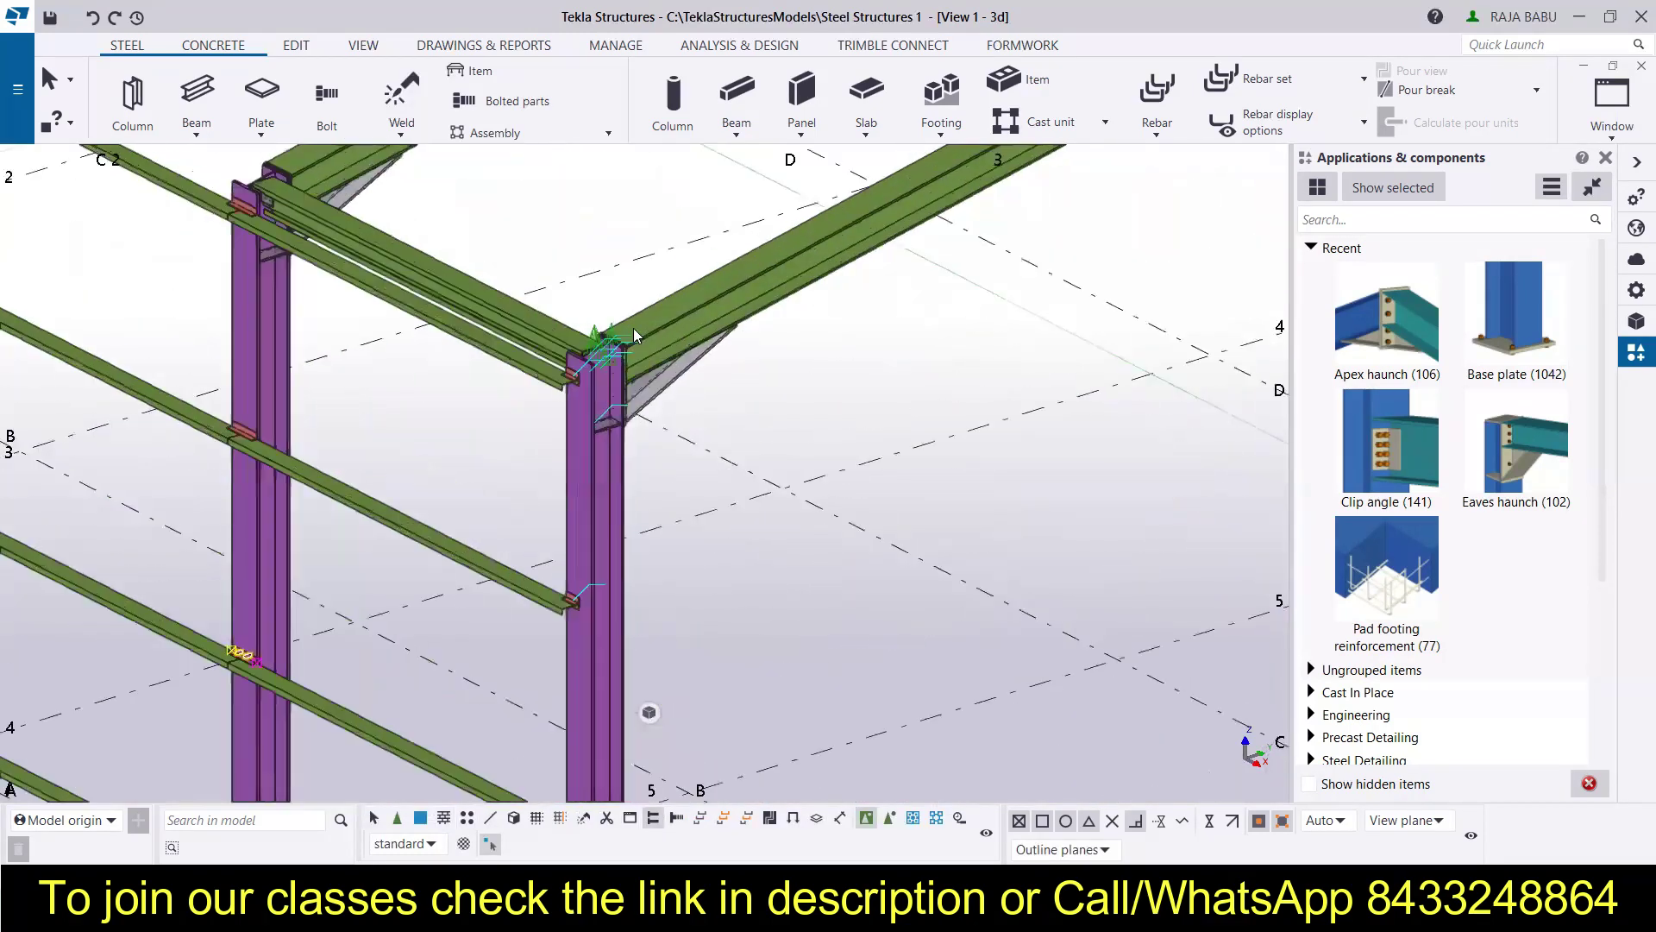
{"action": "scroll", "coordinate": [584, 409], "scroll_direction": "up", "scroll_amount": 3}
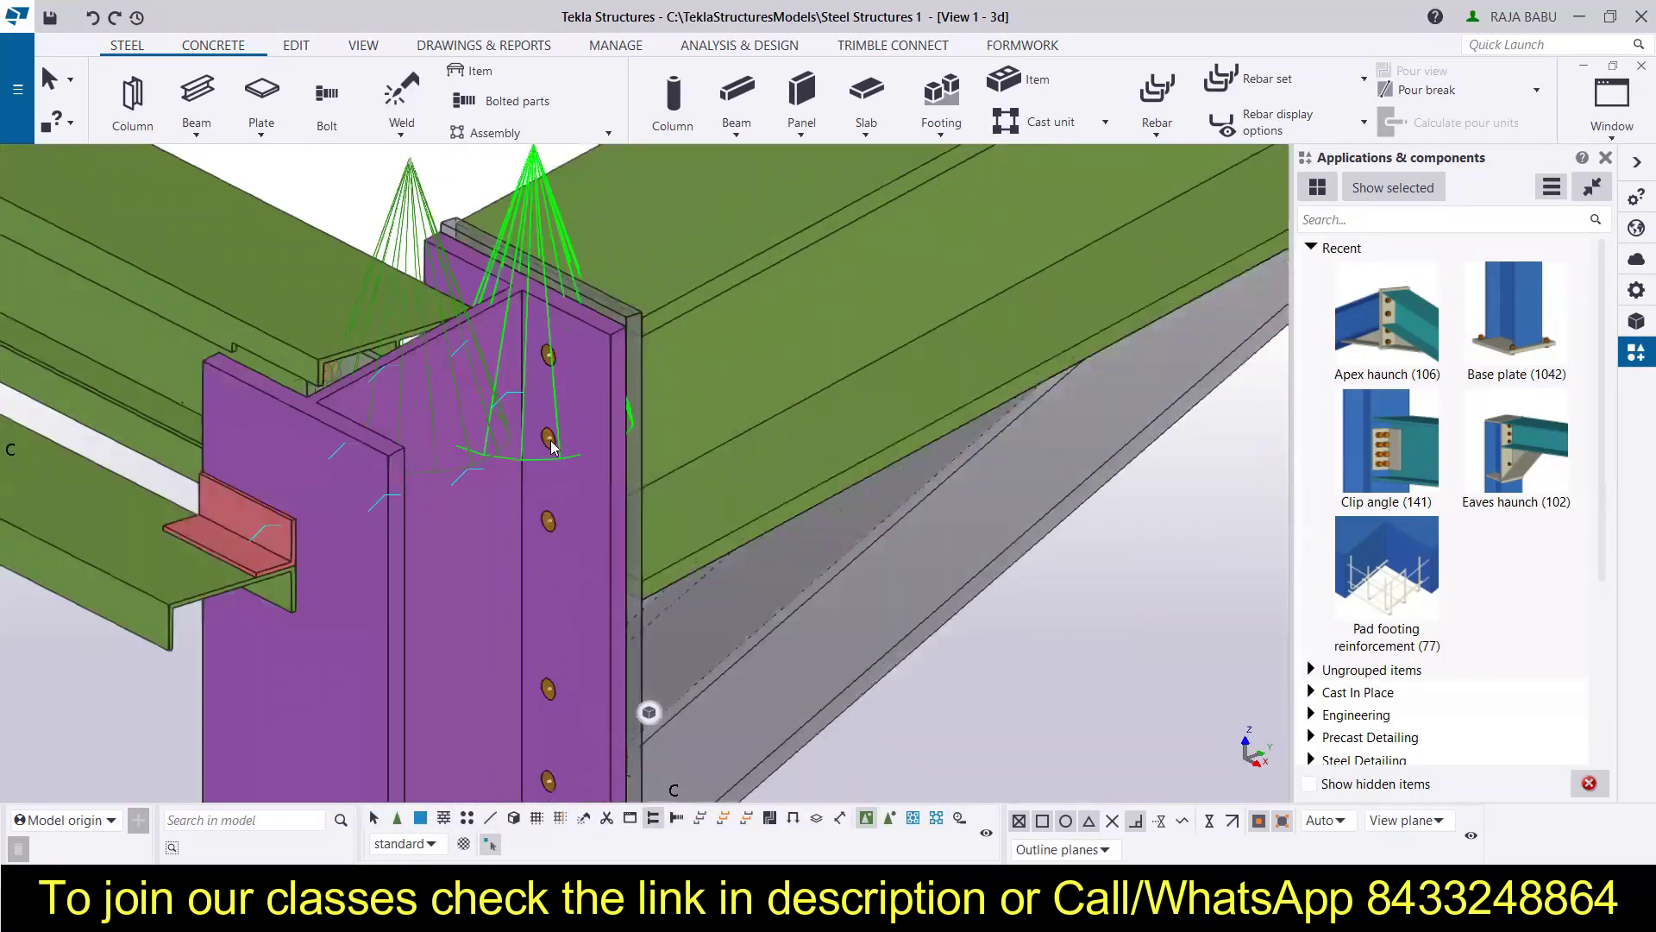
{"action": "left_click", "coordinate": [553, 446]}
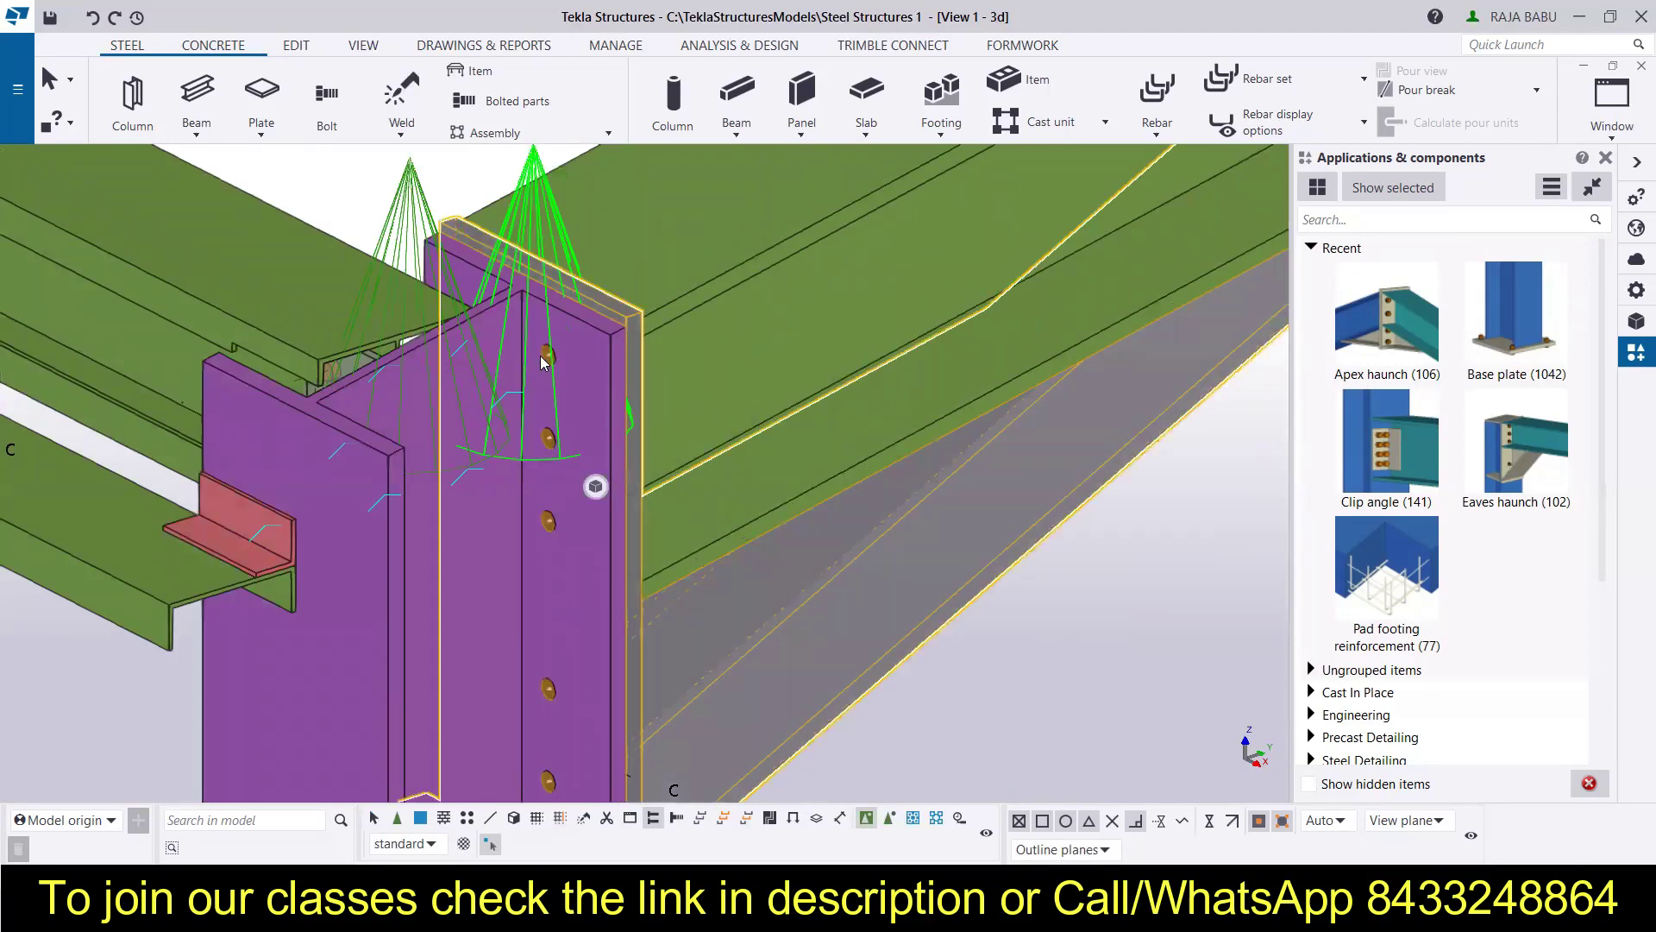
{"action": "scroll", "coordinate": [631, 428], "scroll_direction": "down", "scroll_amount": 10}
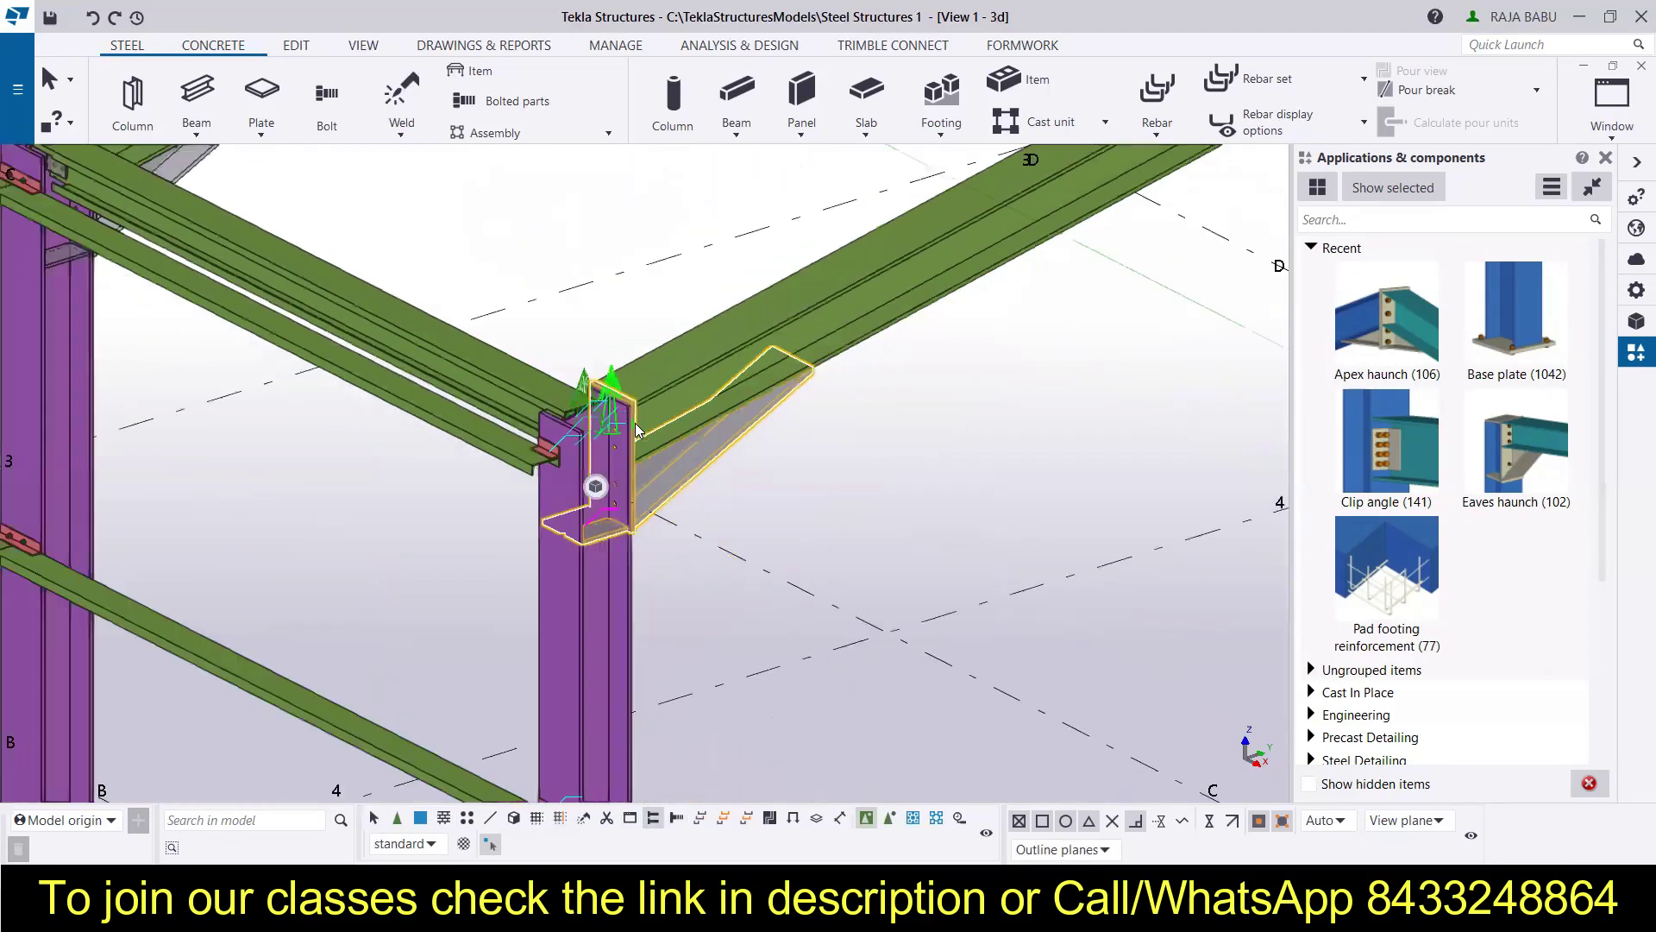
Select the bolt group in the neighbouring column's top side rail support angle, and pick a bolt in the adjacent clip angle connection
{"action": "mouse_move", "coordinate": [638, 435]}
{"action": "middle_mouse_down", "text": "ctrl"}
{"action": "mouse_move", "coordinate": [518, 483]}
{"action": "mouse_move", "coordinate": [416, 625]}
{"action": "middle_mouse_up", "text": "ctrl"}
{"action": "left_click", "coordinate": [435, 637]}
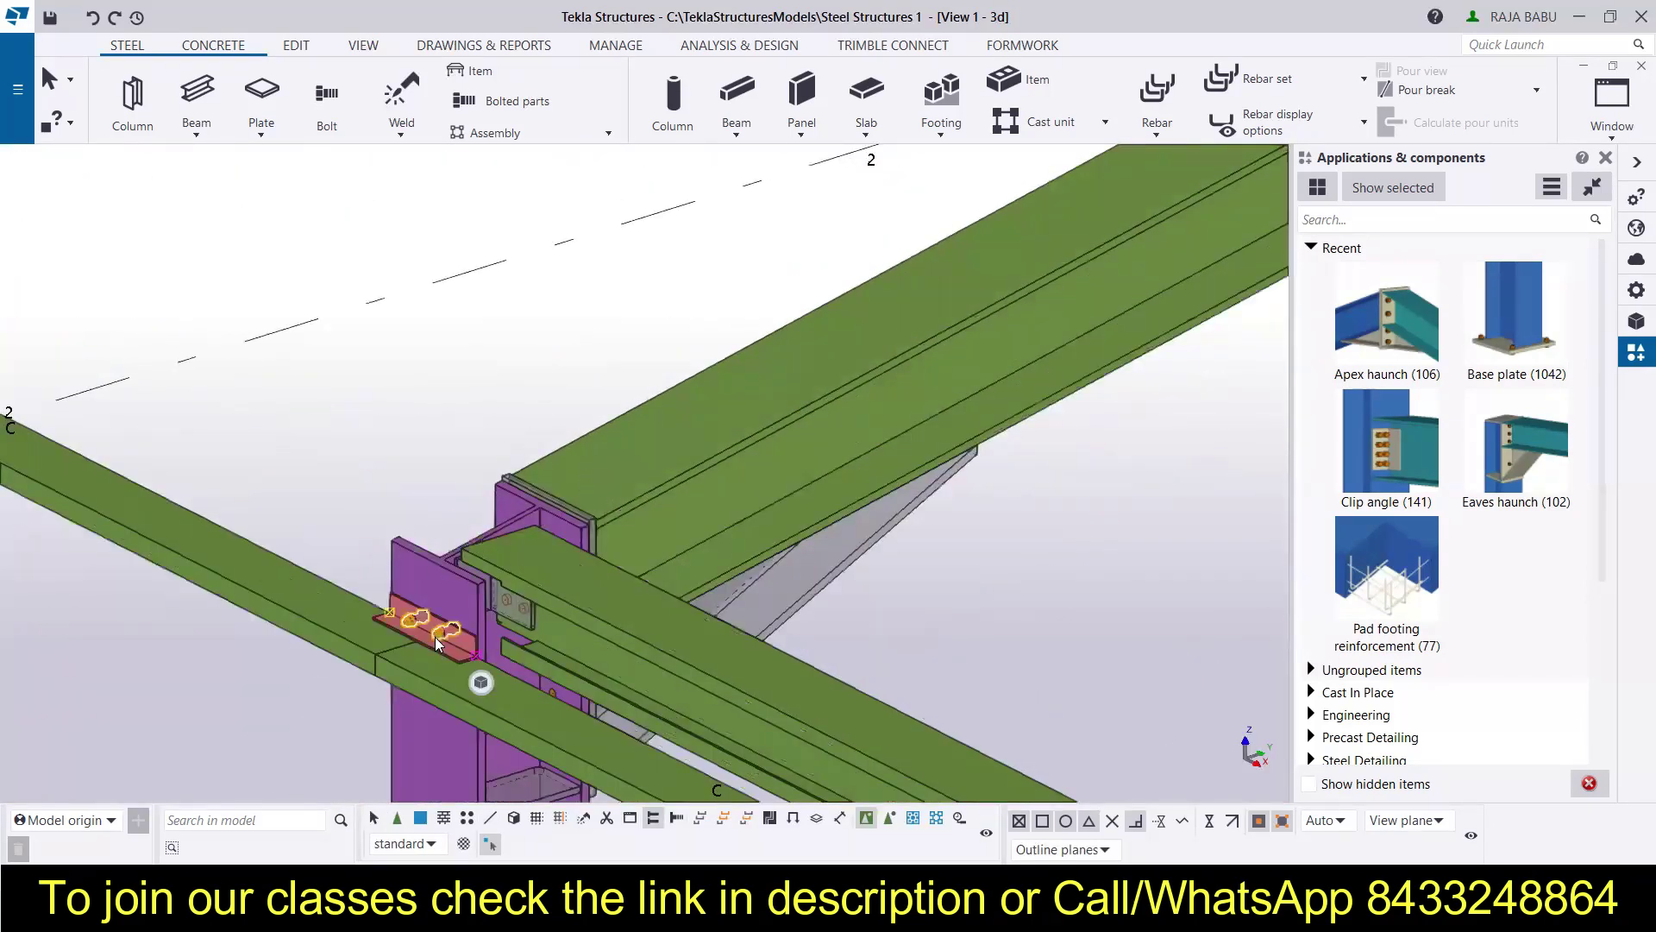
{"action": "left_click", "coordinate": [522, 617]}
{"action": "scroll", "coordinate": [531, 613], "scroll_direction": "up", "scroll_amount": 6}
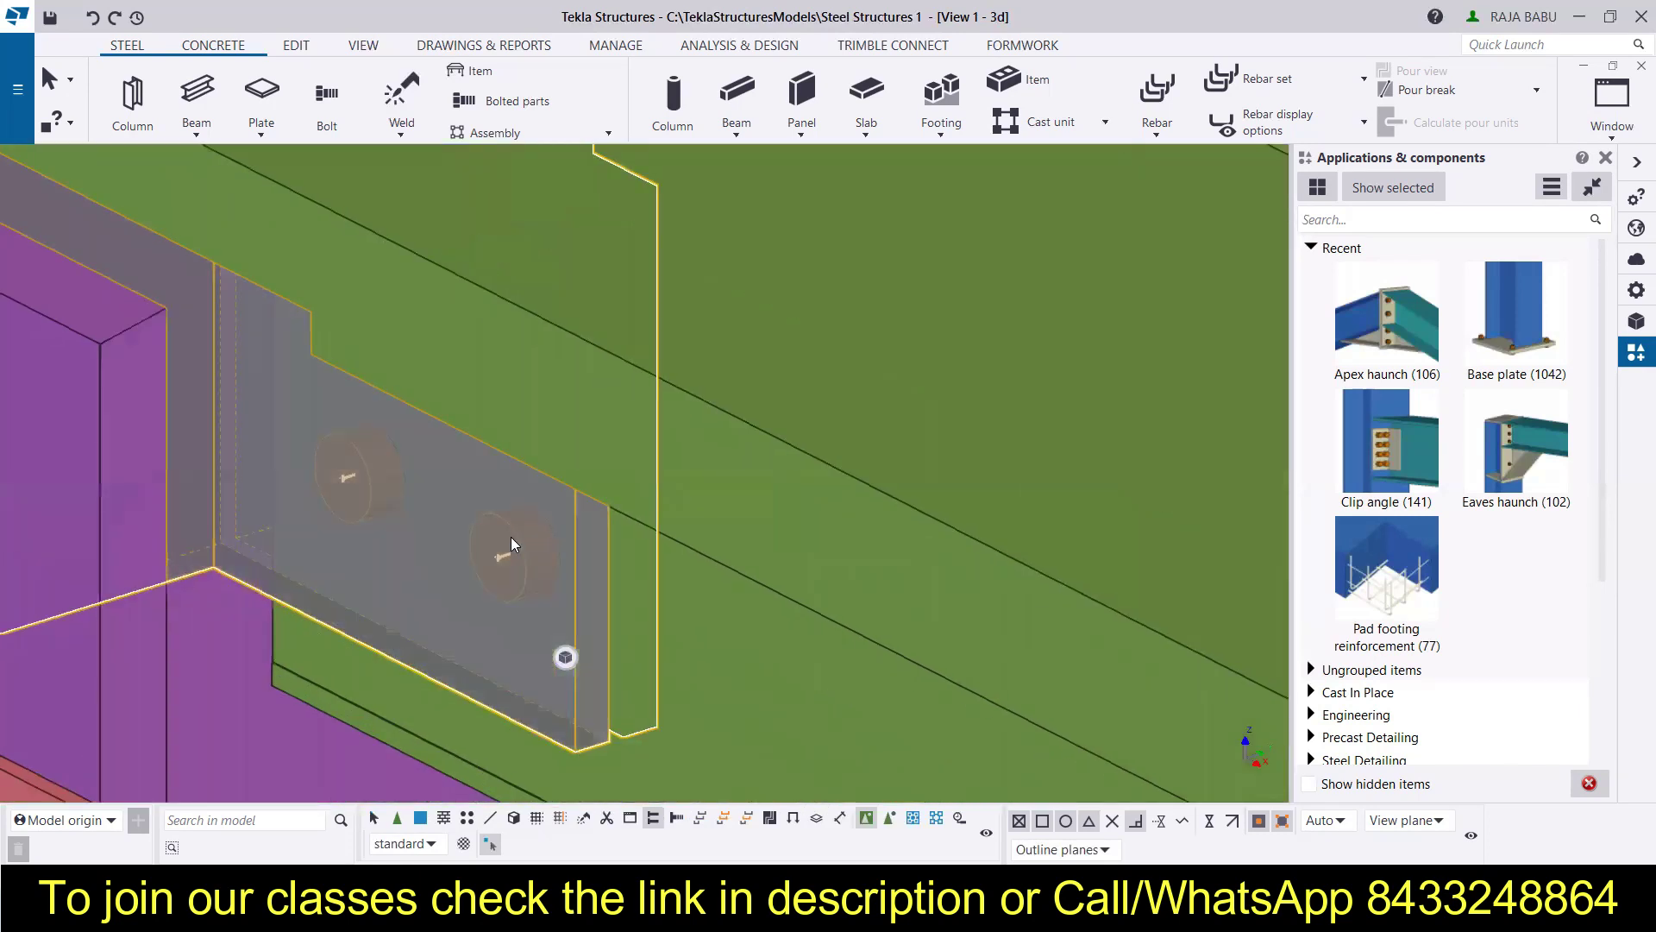
{"action": "scroll", "coordinate": [512, 543], "scroll_direction": "down", "scroll_amount": 10}
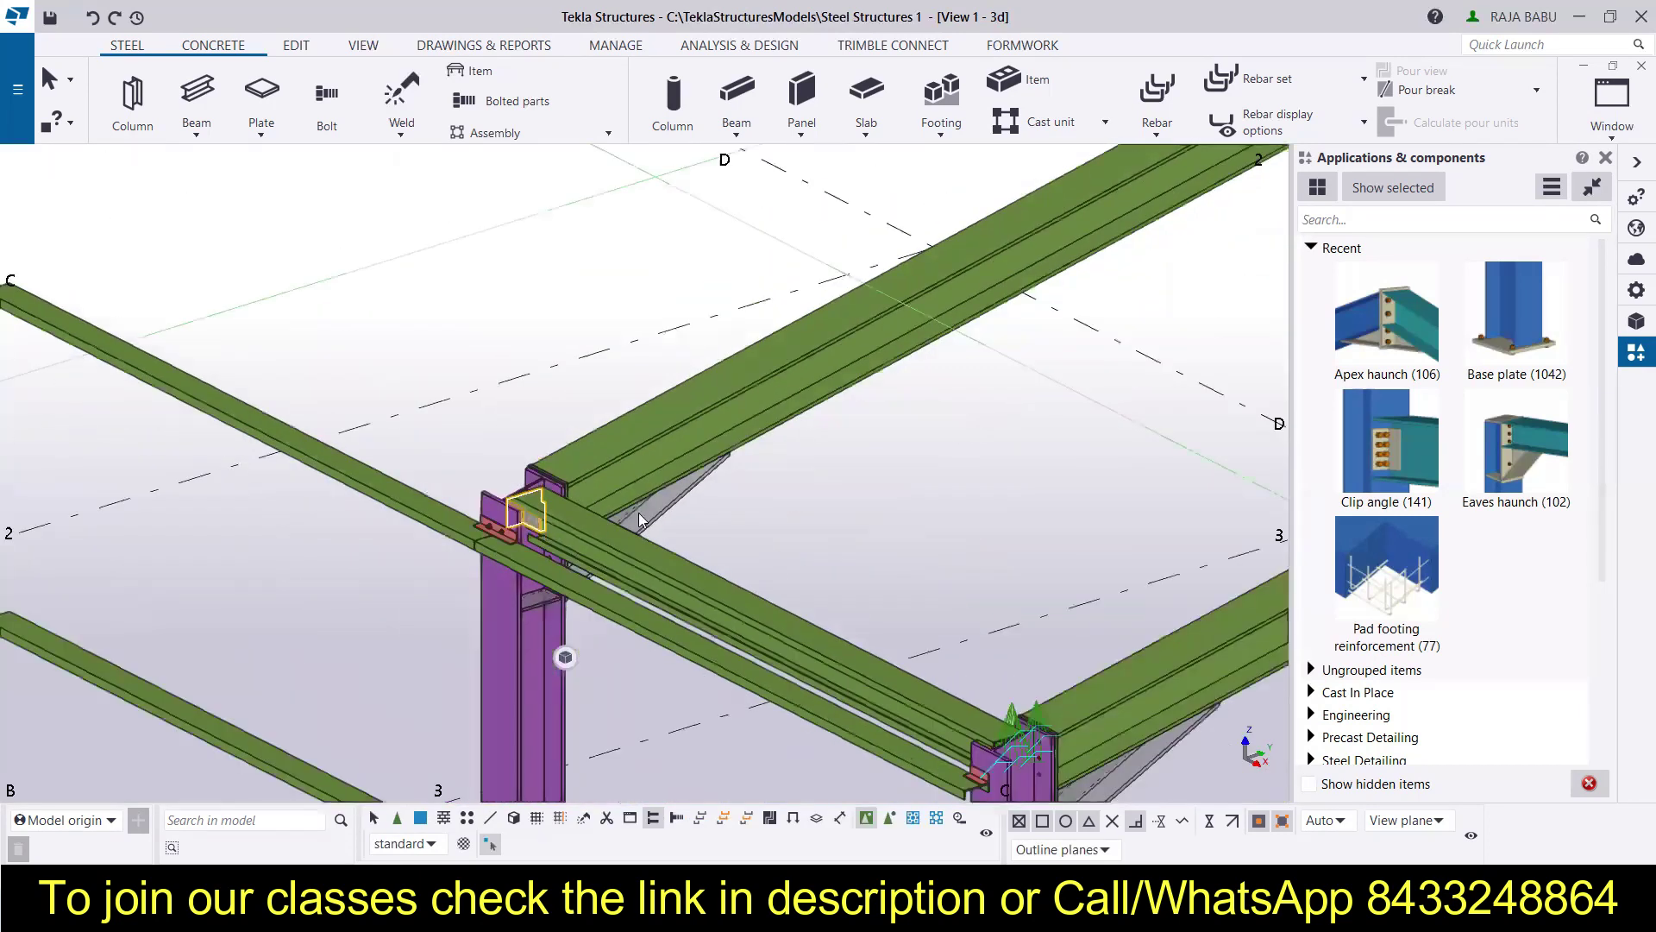
{"action": "scroll", "coordinate": [640, 519], "scroll_direction": "down", "scroll_amount": 10}
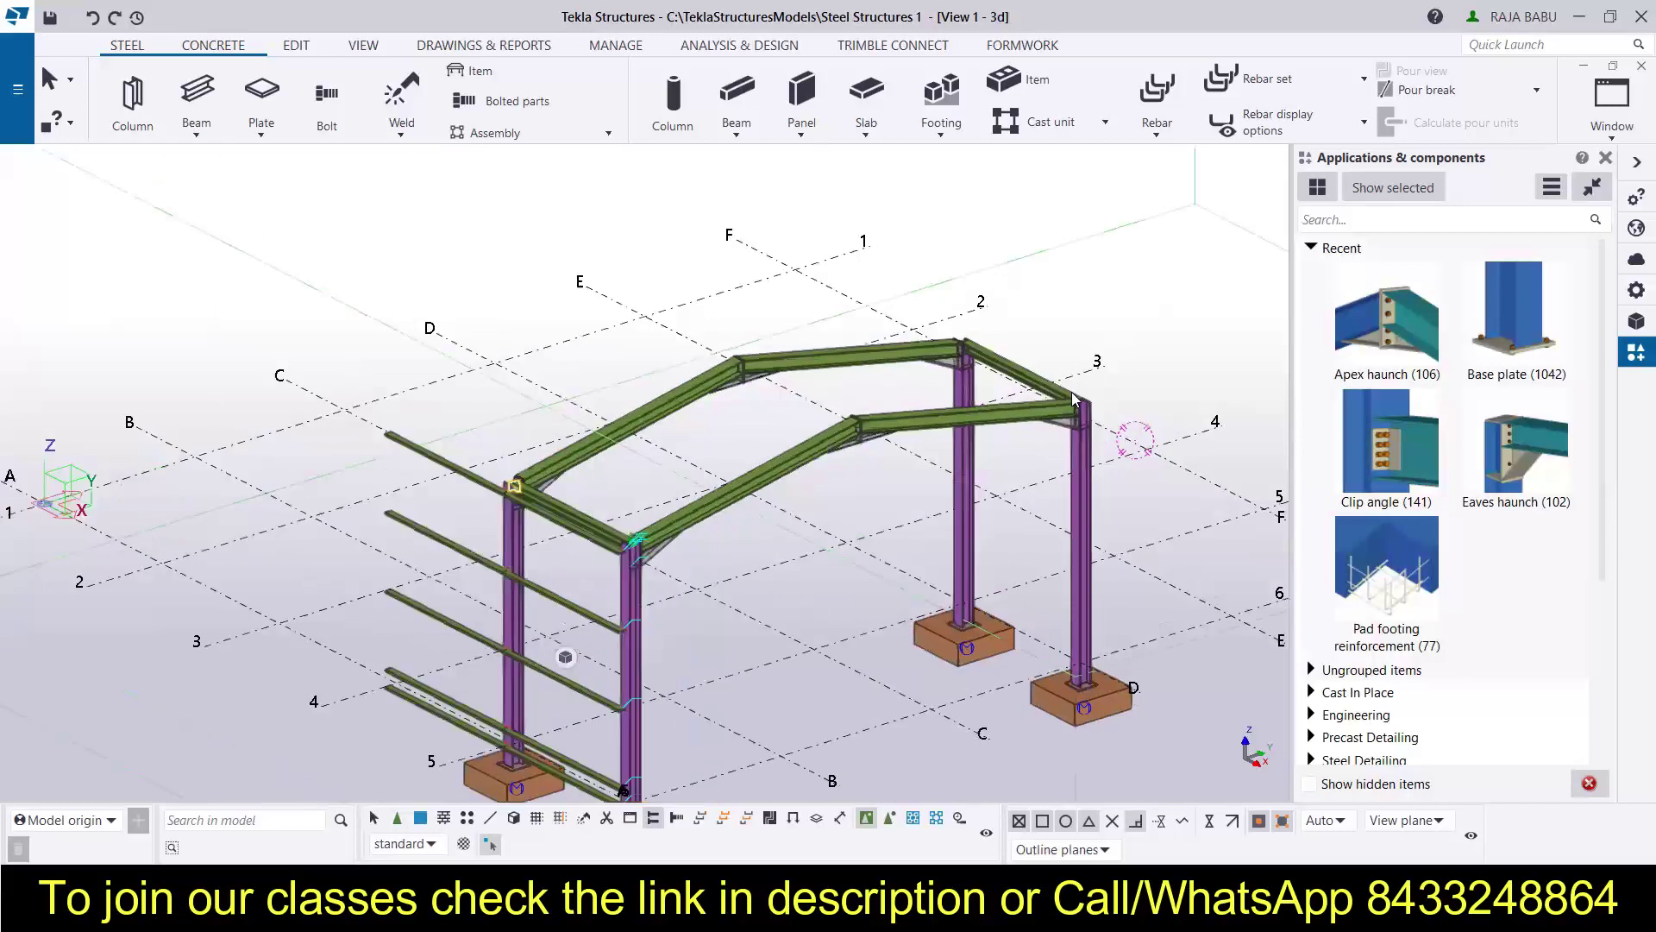
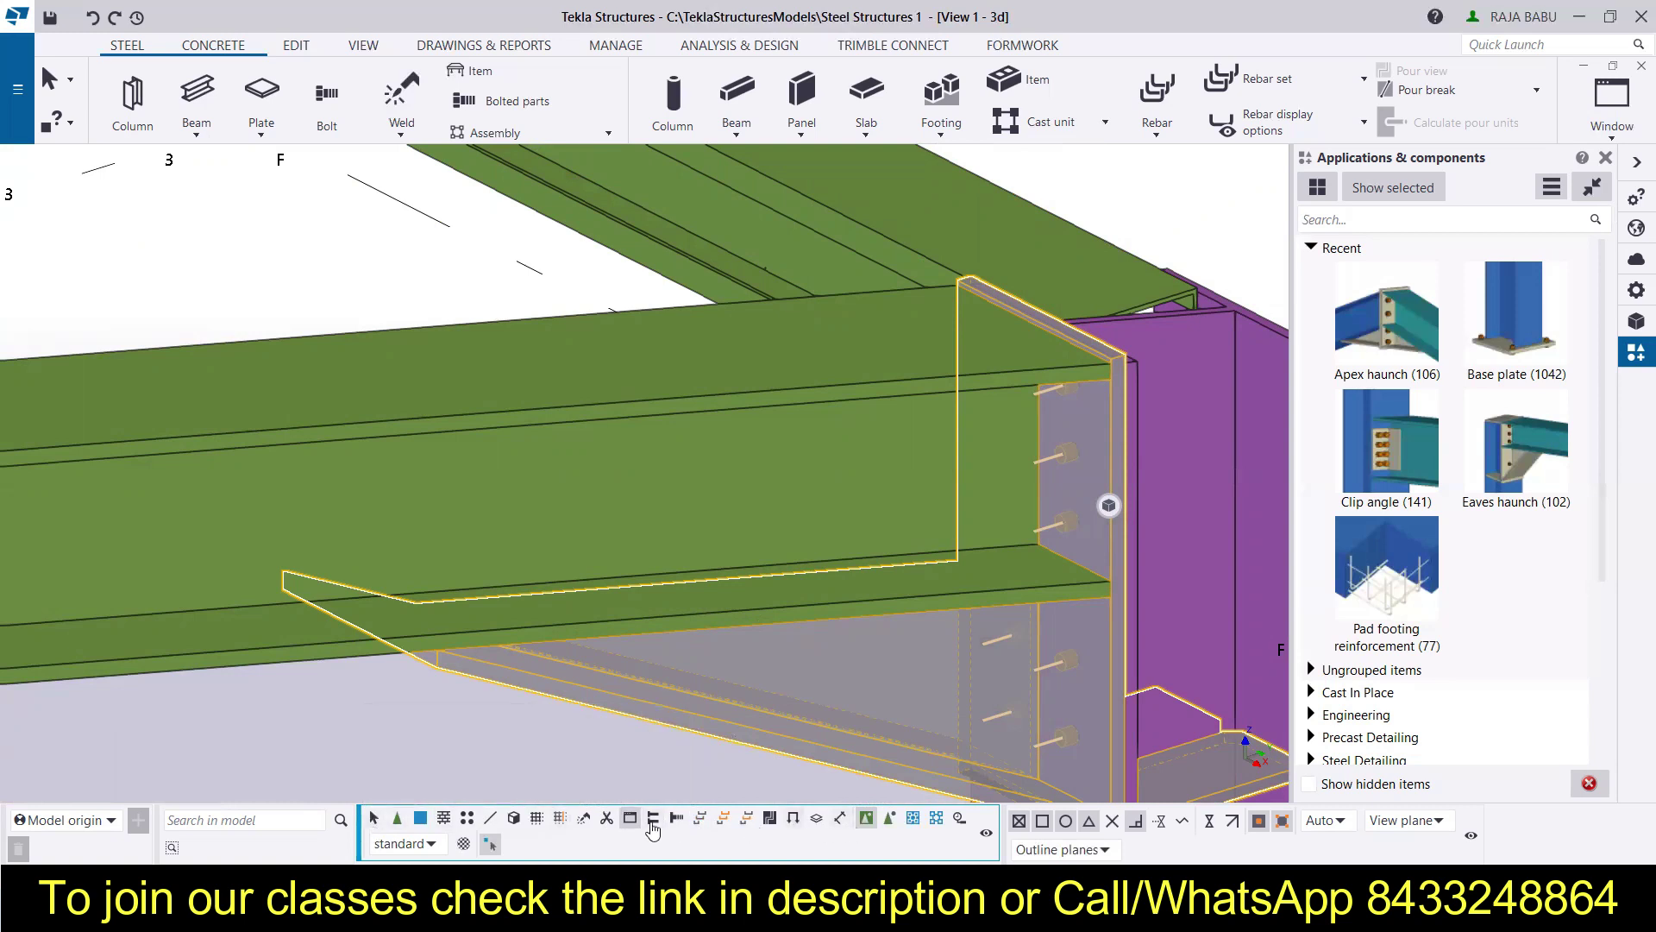
Restrict selection to cuts and examine the side rail and eaves connections around the corner column
{"action": "left_click", "coordinate": [607, 818]}
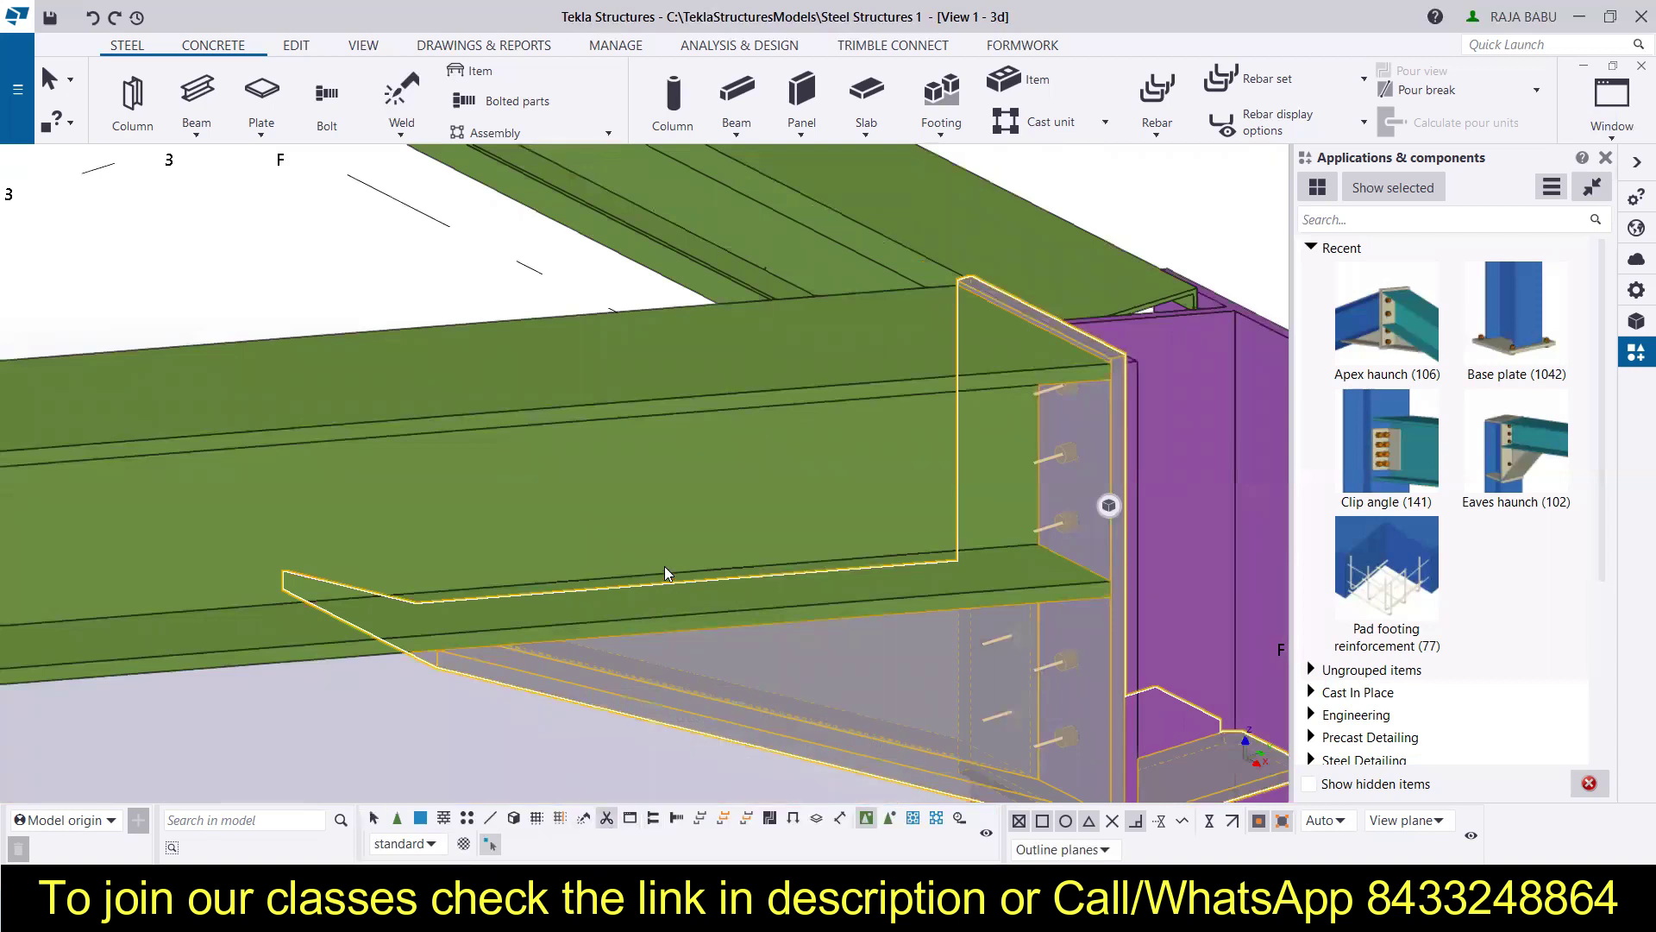
{"action": "scroll", "coordinate": [665, 569], "scroll_direction": "down", "scroll_amount": 10}
{"action": "scroll", "coordinate": [544, 586], "scroll_direction": "up", "scroll_amount": 10}
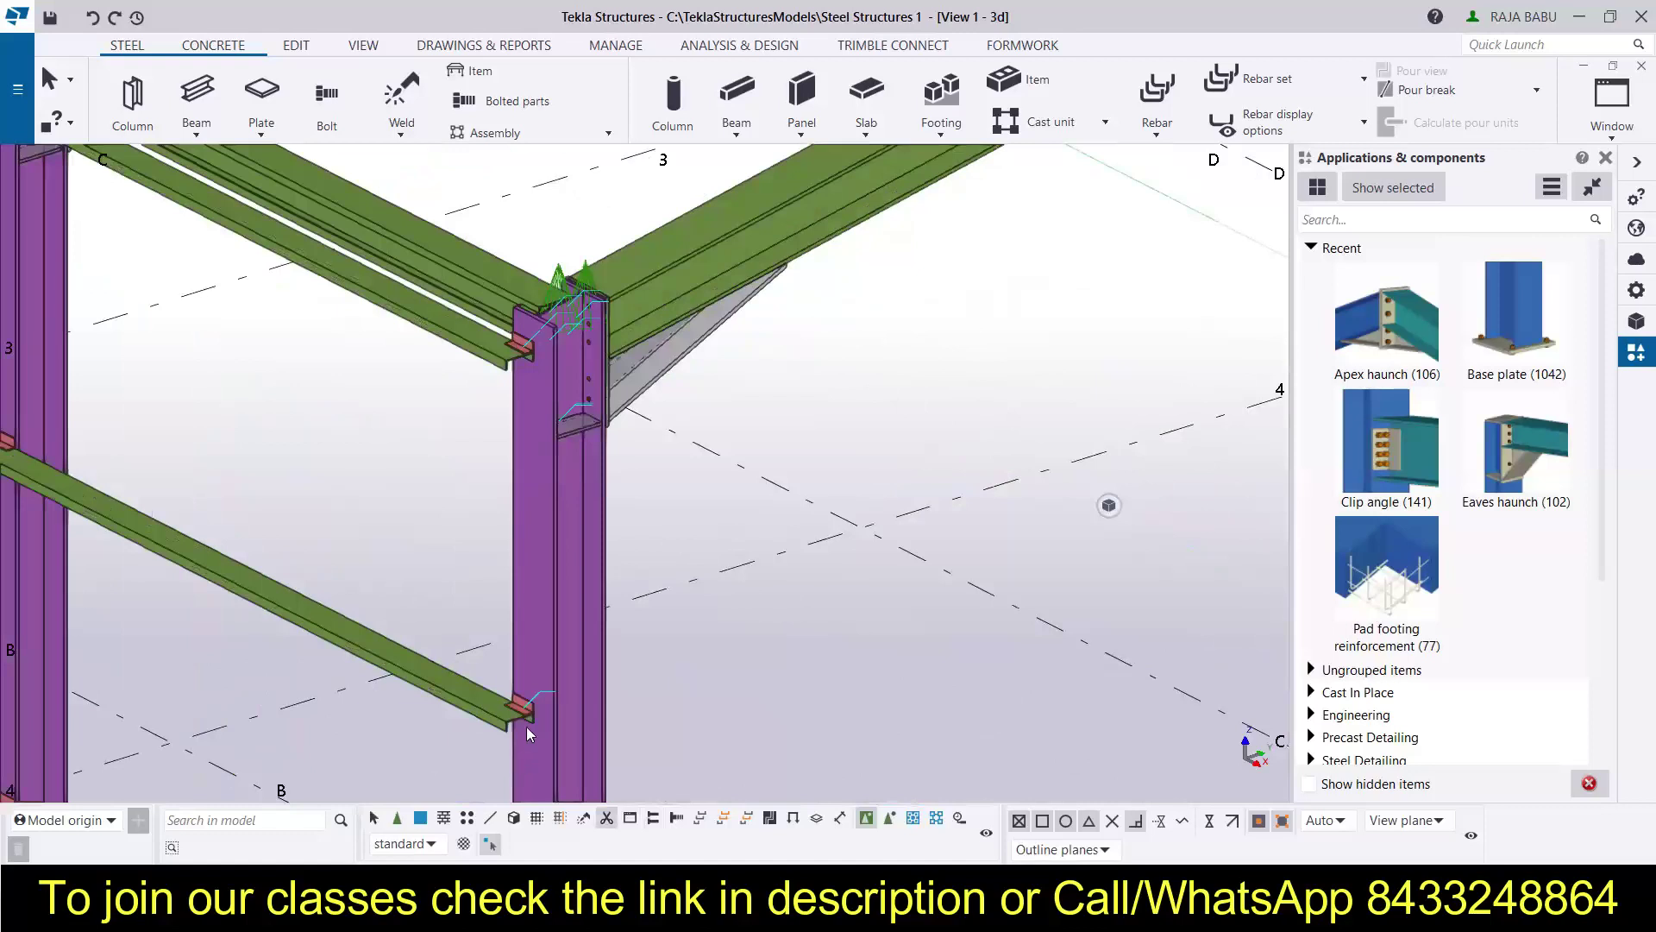
{"action": "scroll", "coordinate": [528, 730], "scroll_direction": "up", "scroll_amount": 4}
{"action": "scroll", "coordinate": [516, 656], "scroll_direction": "down", "scroll_amount": 5}
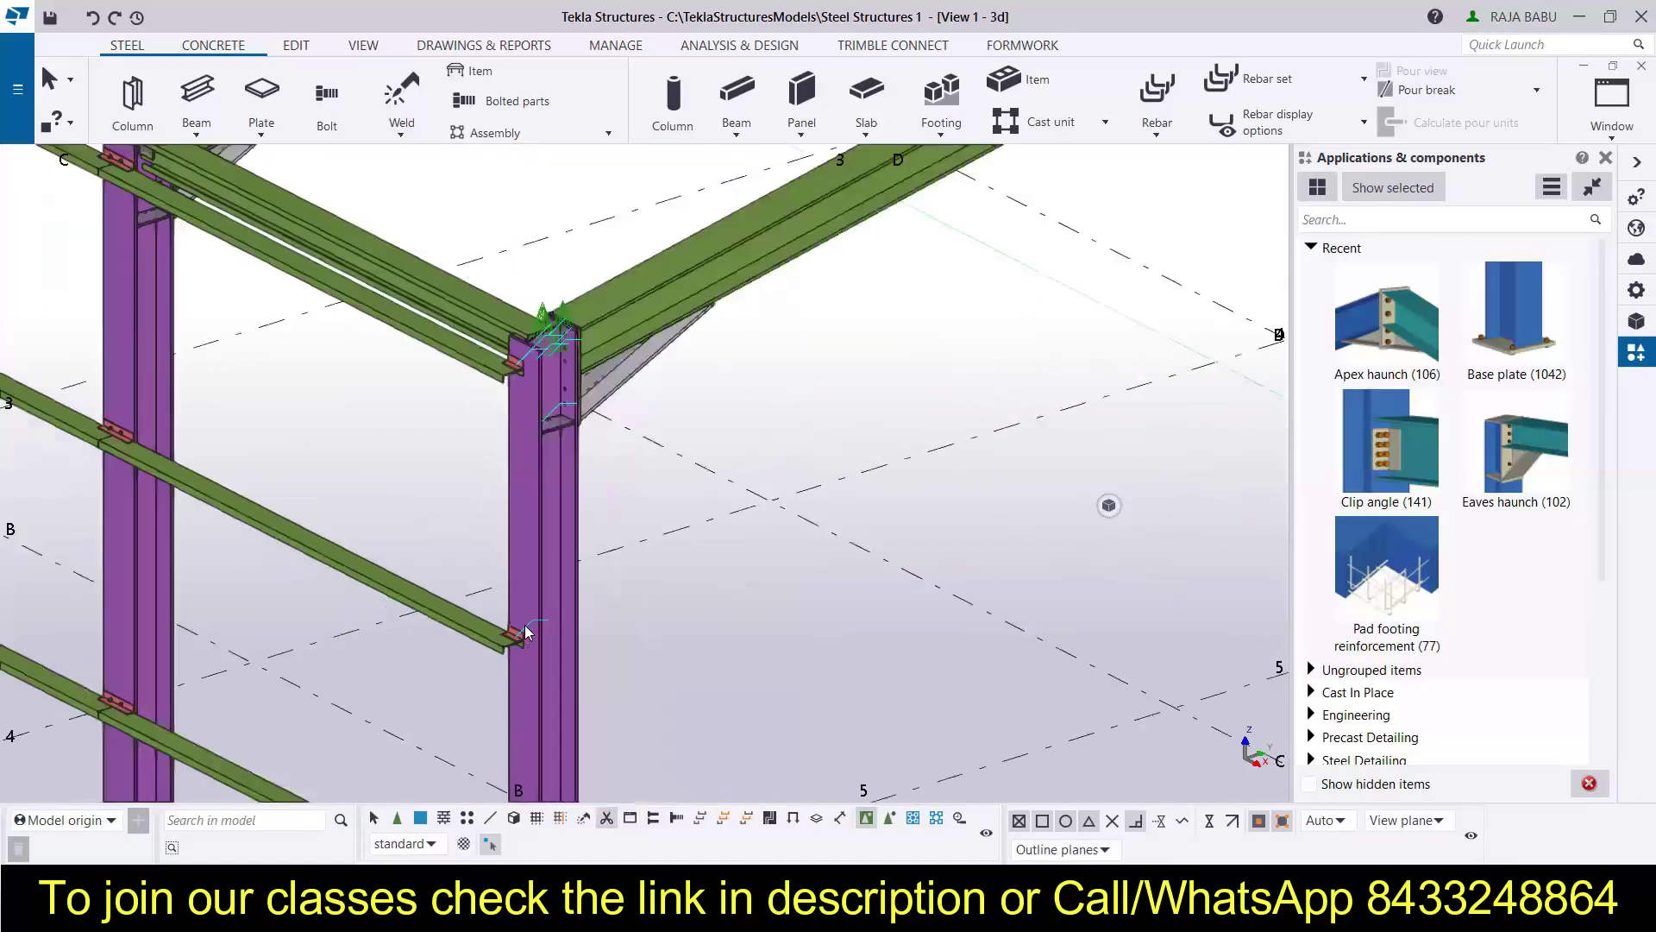
{"action": "scroll", "coordinate": [525, 625], "scroll_direction": "down", "scroll_amount": 1}
{"action": "middle_click_drag", "start_coordinate": [488, 535], "coordinate": [587, 609]}
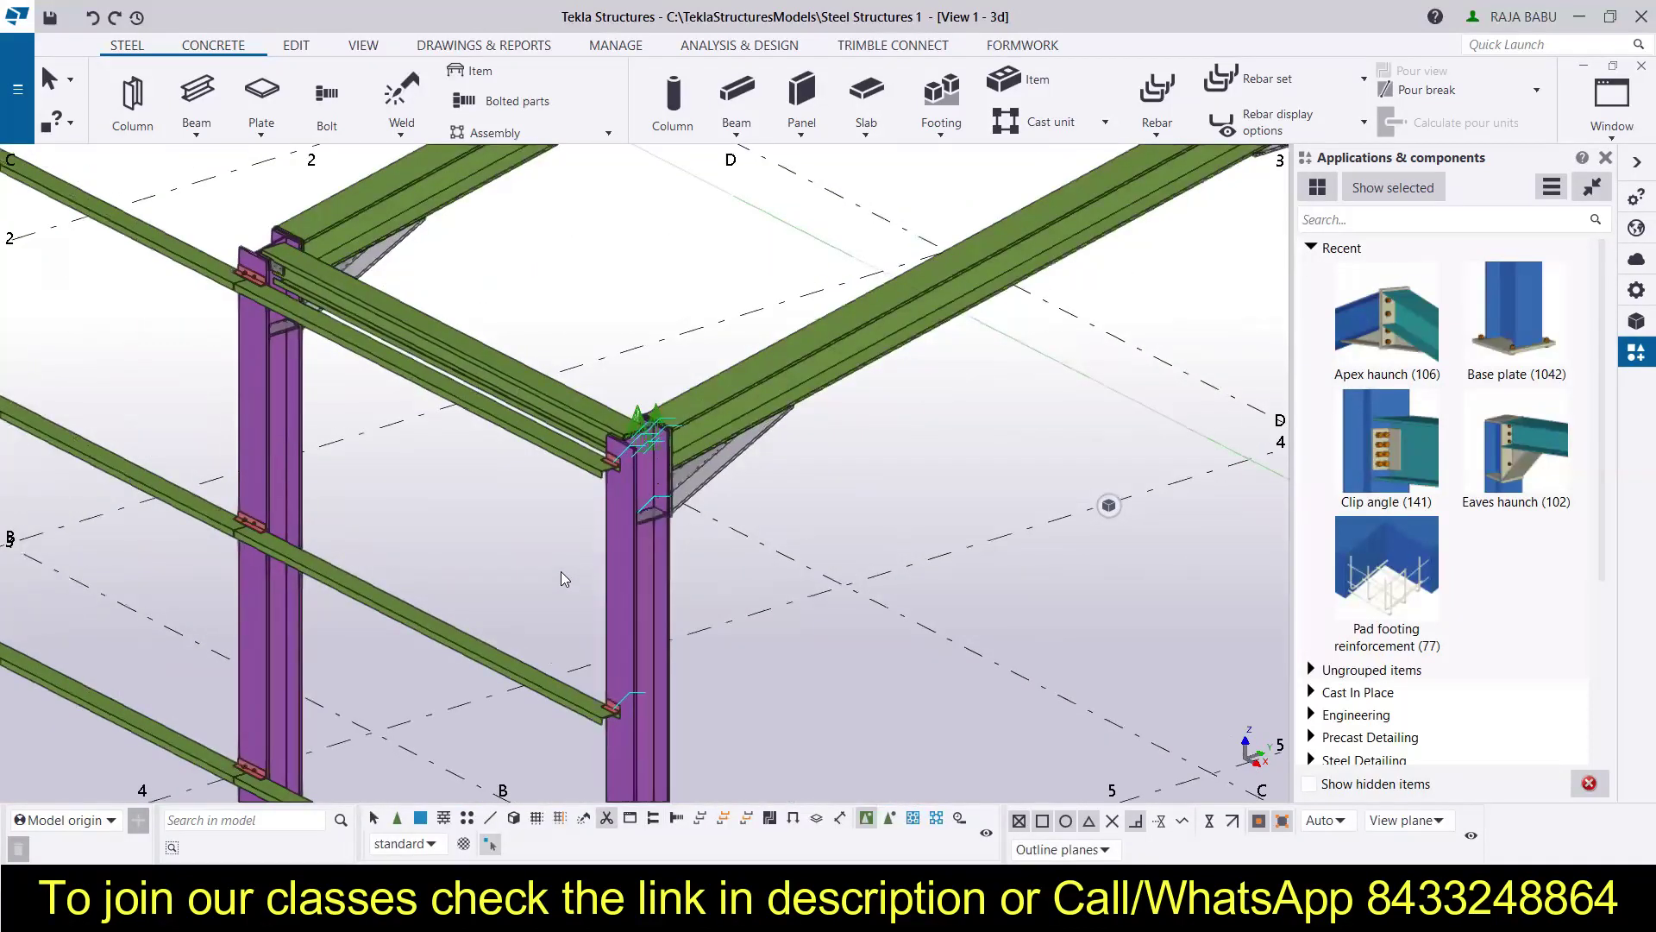
{"action": "right_click", "coordinate": [524, 561]}
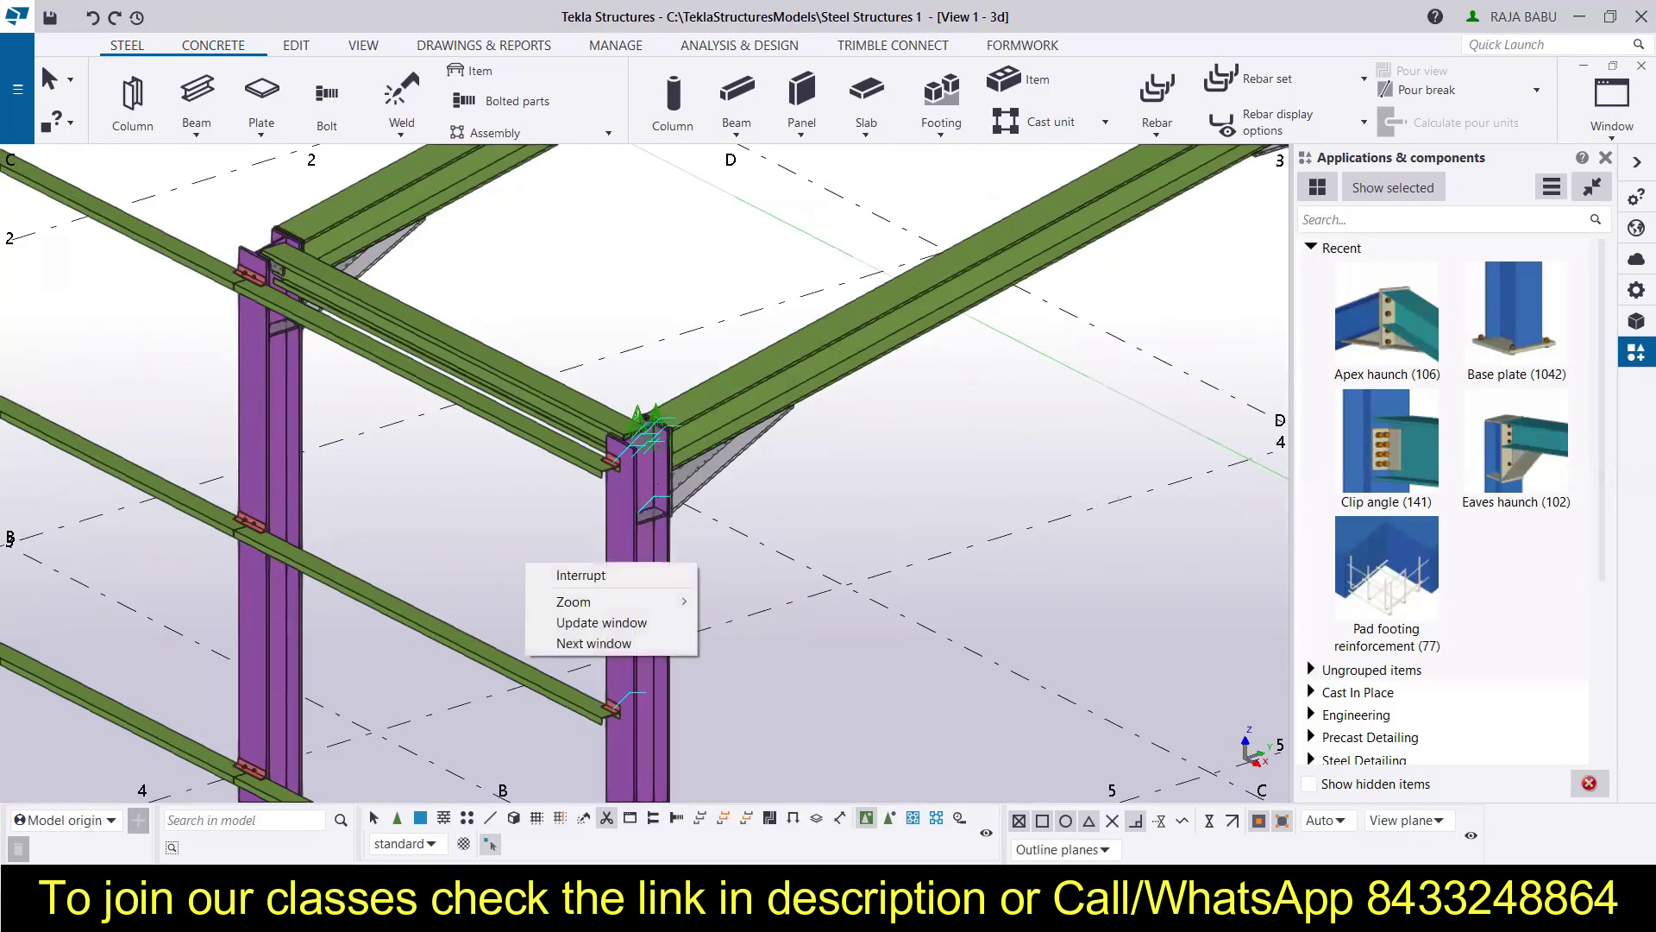
{"action": "left_click", "coordinate": [444, 531]}
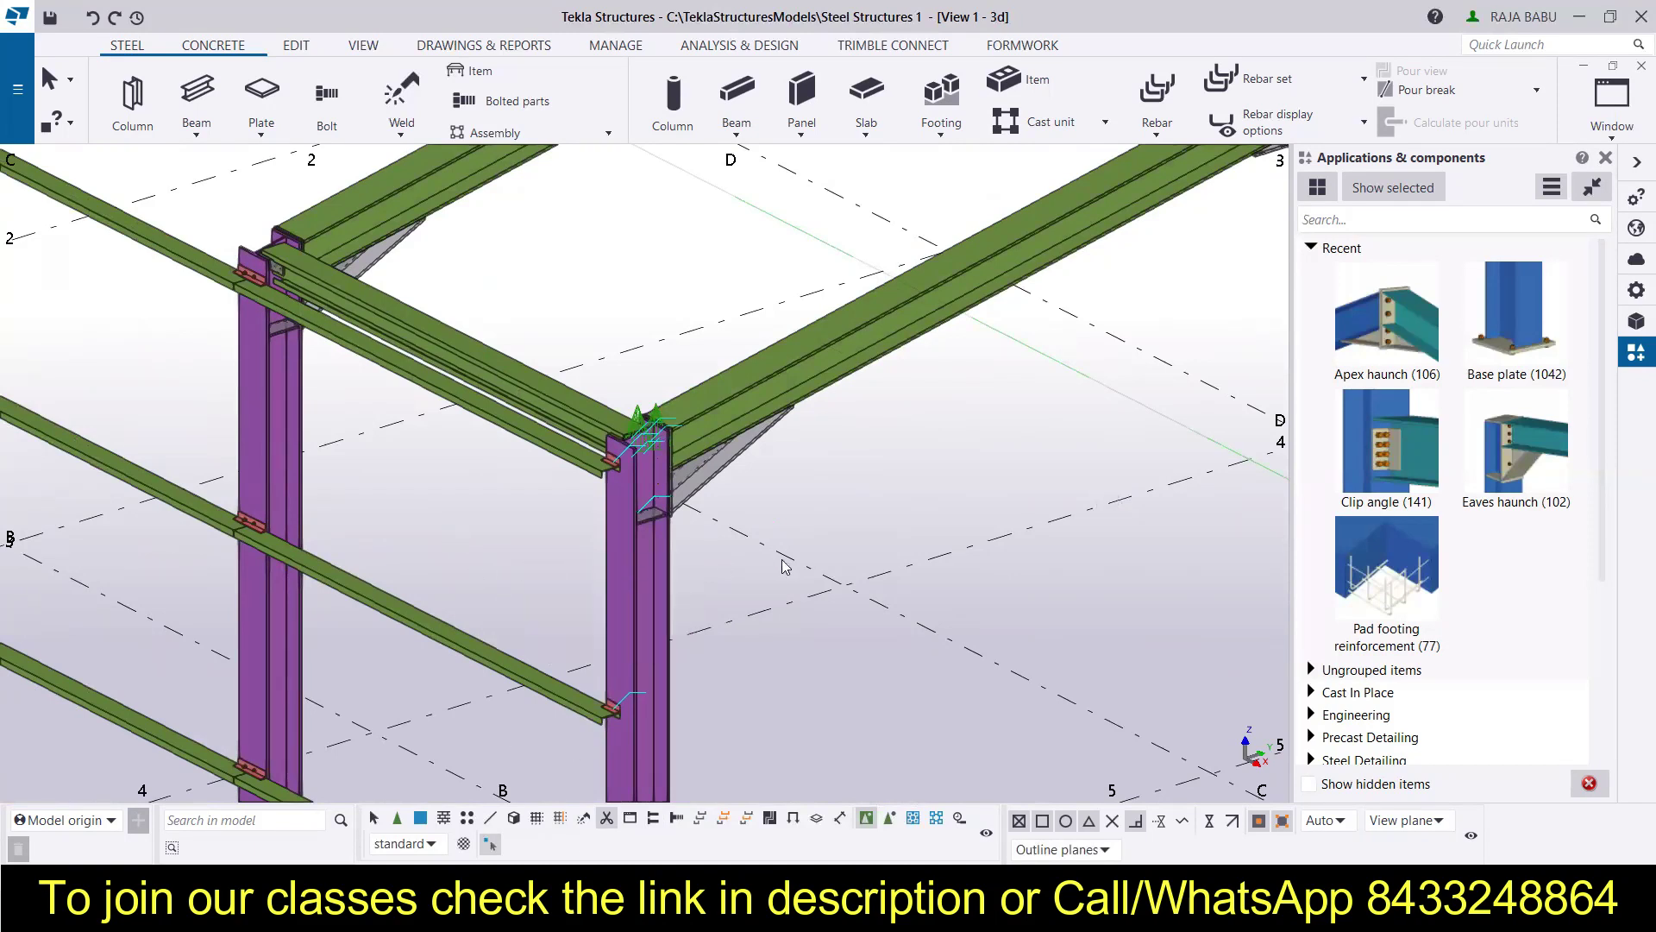
Show welds in components in the 3D view and set the weld representation to Exact
{"action": "scroll", "coordinate": [483, 578], "scroll_direction": "down", "scroll_amount": 10}
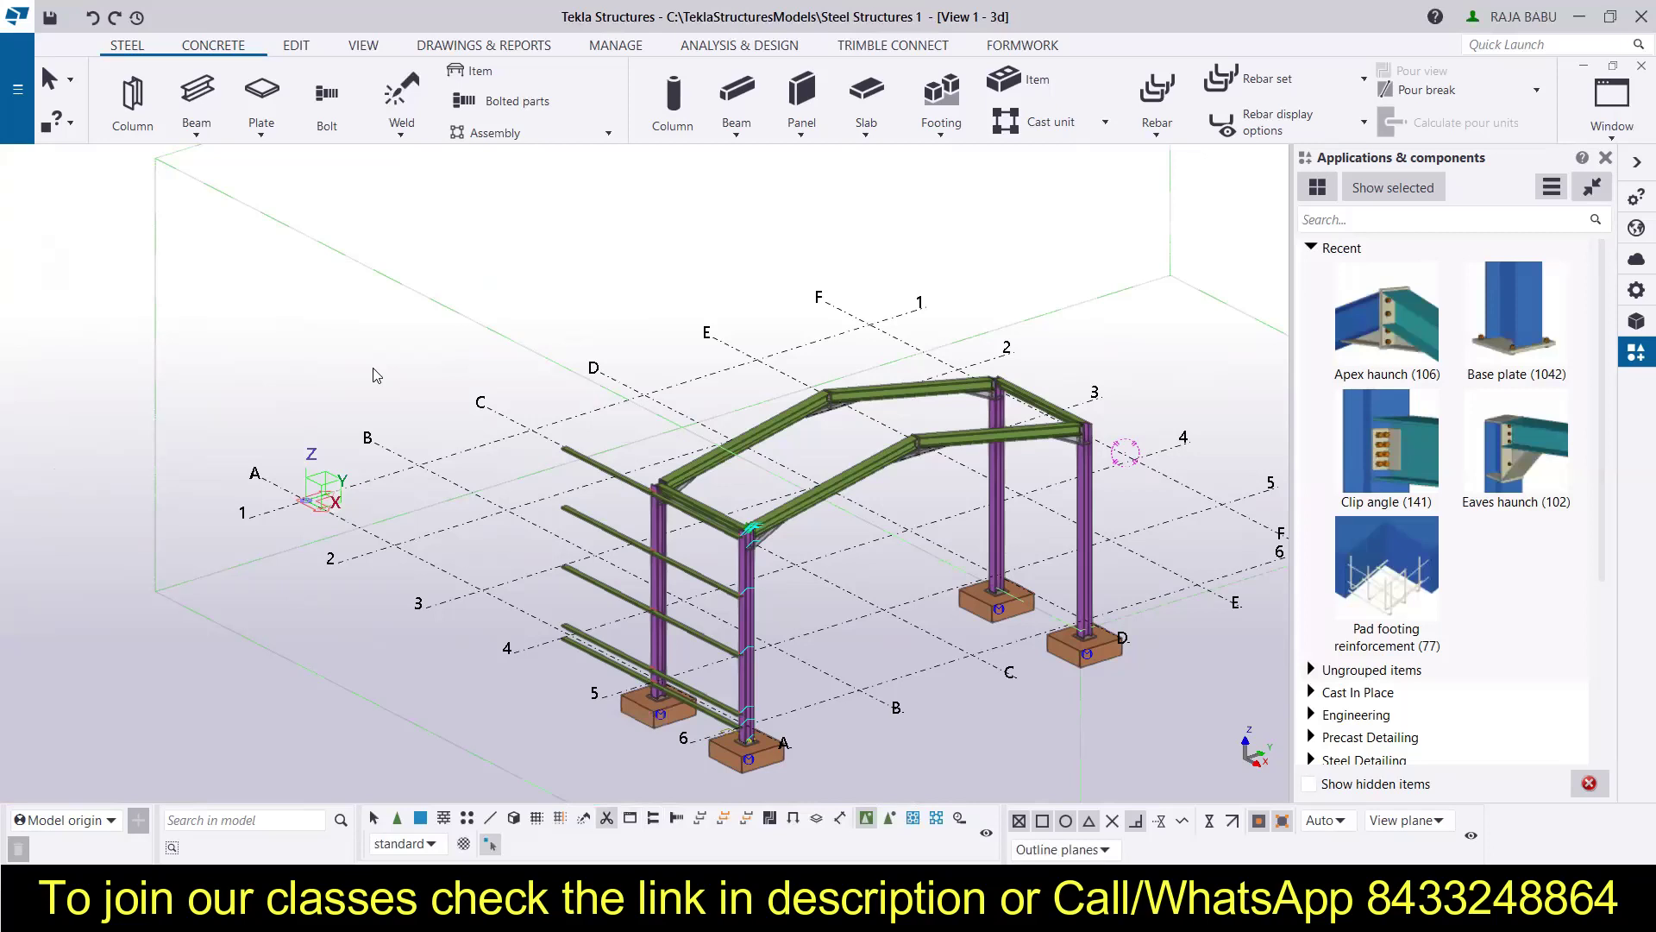
{"action": "scroll", "coordinate": [576, 625], "scroll_direction": "up", "scroll_amount": 3}
{"action": "double_click", "coordinate": [576, 625]}
{"action": "left_click", "coordinate": [271, 326]}
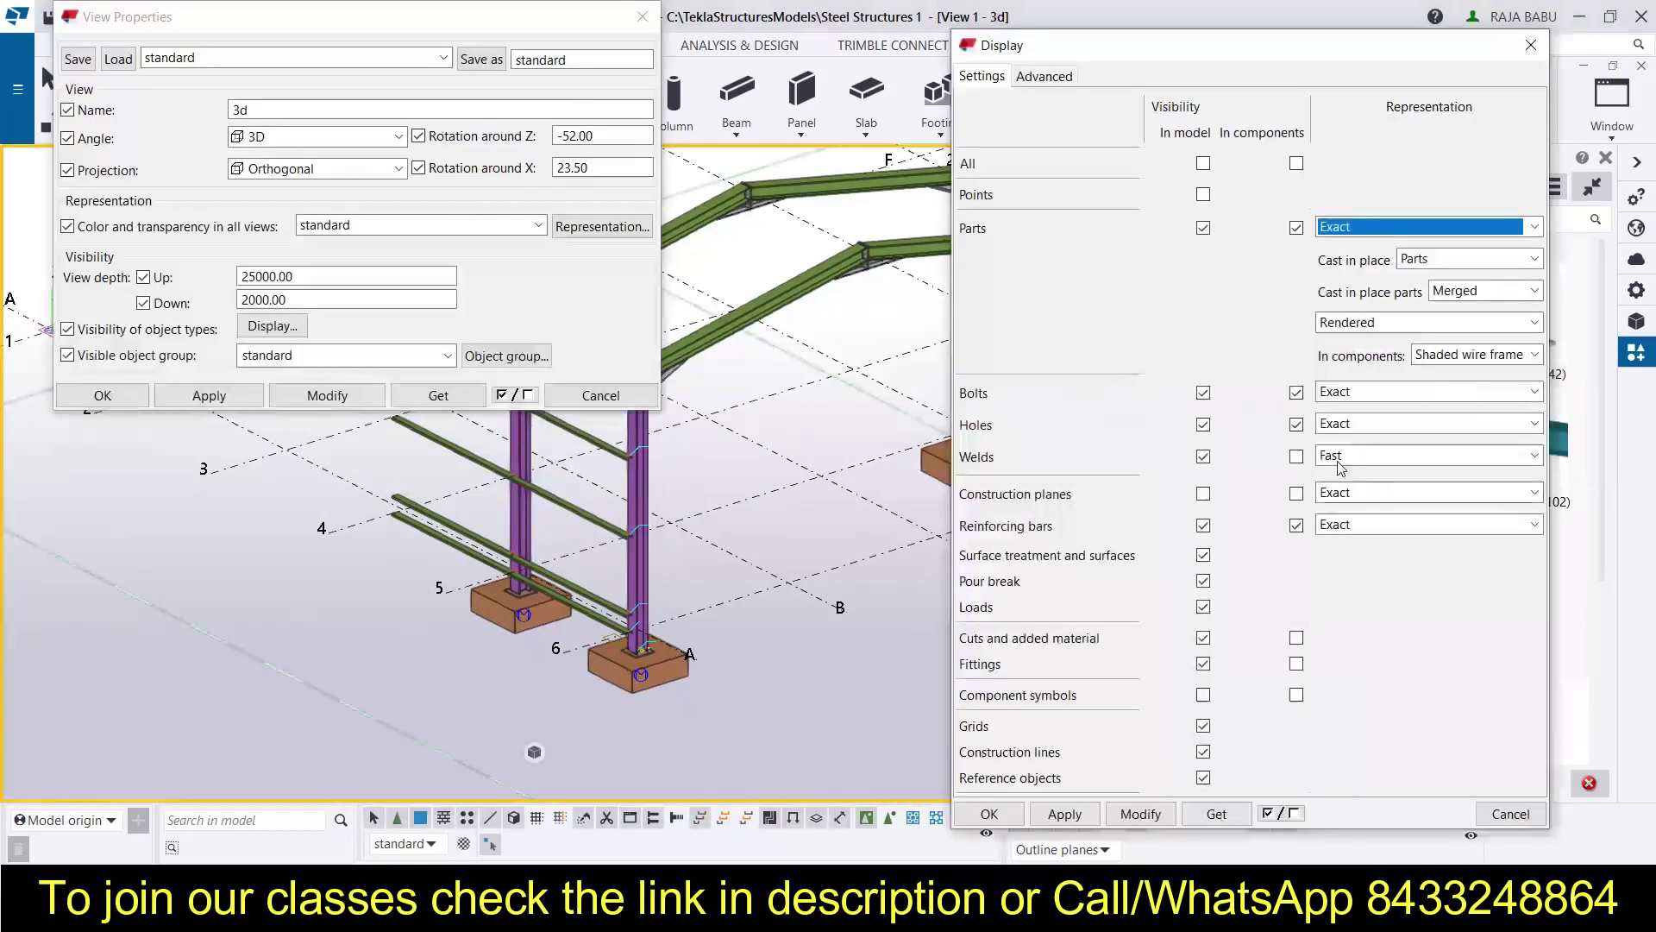
{"action": "left_click", "coordinate": [1297, 456]}
{"action": "left_click", "coordinate": [1355, 458]}
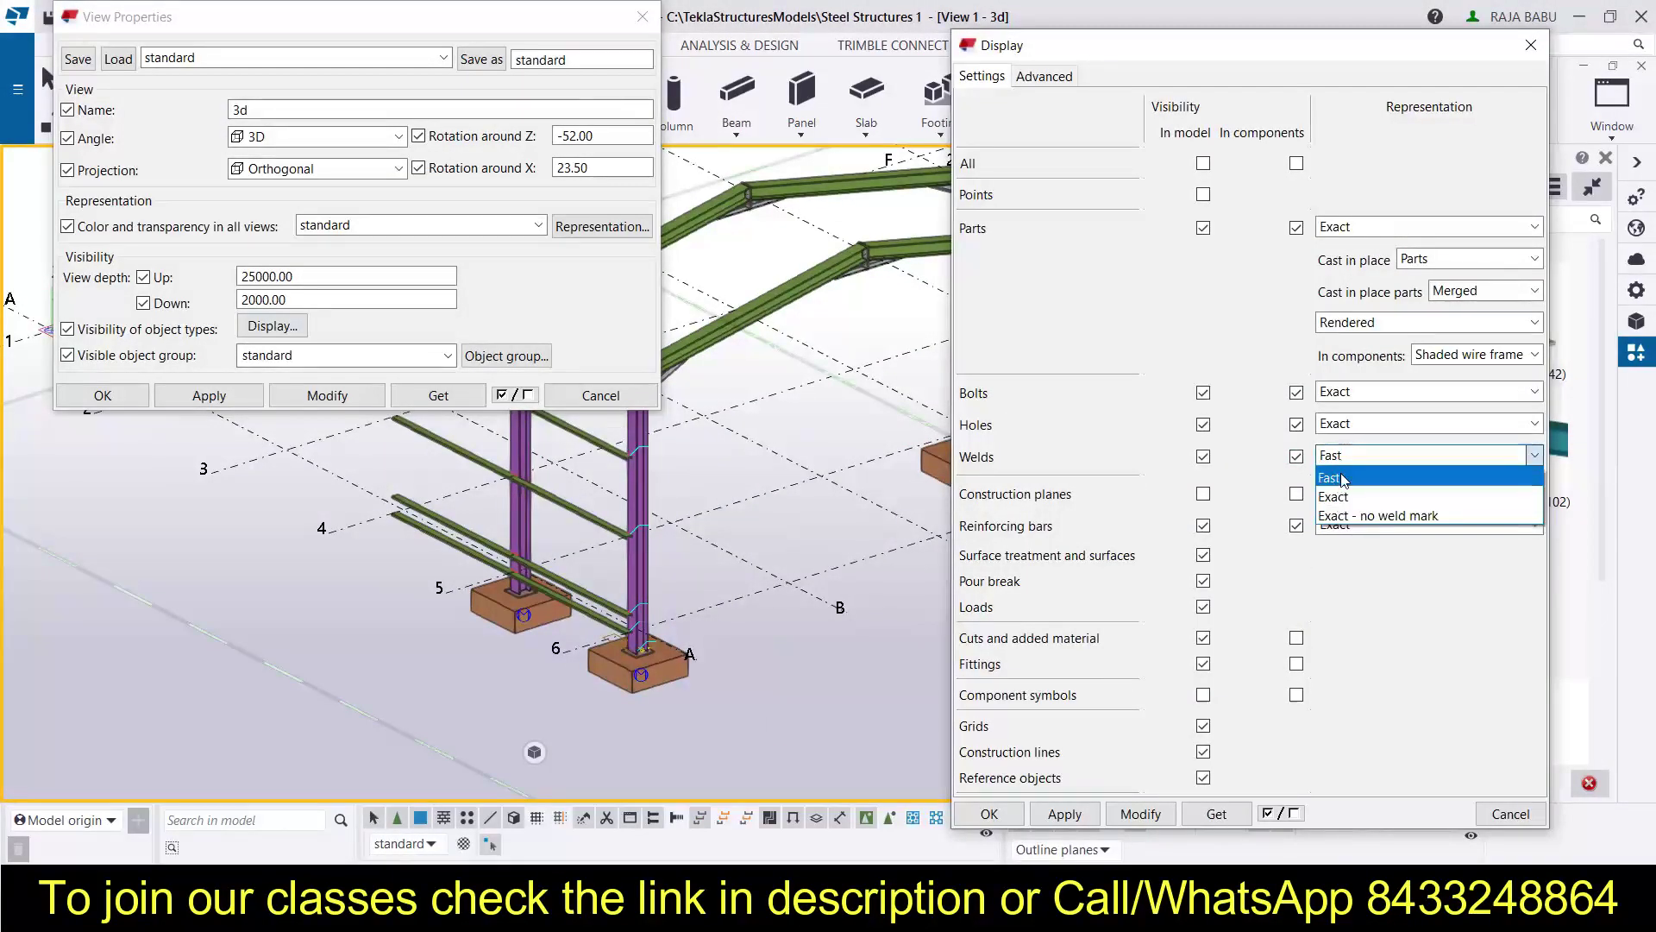
{"action": "left_click", "coordinate": [1346, 497]}
{"action": "left_click", "coordinate": [1061, 818]}
{"action": "left_click", "coordinate": [990, 814]}
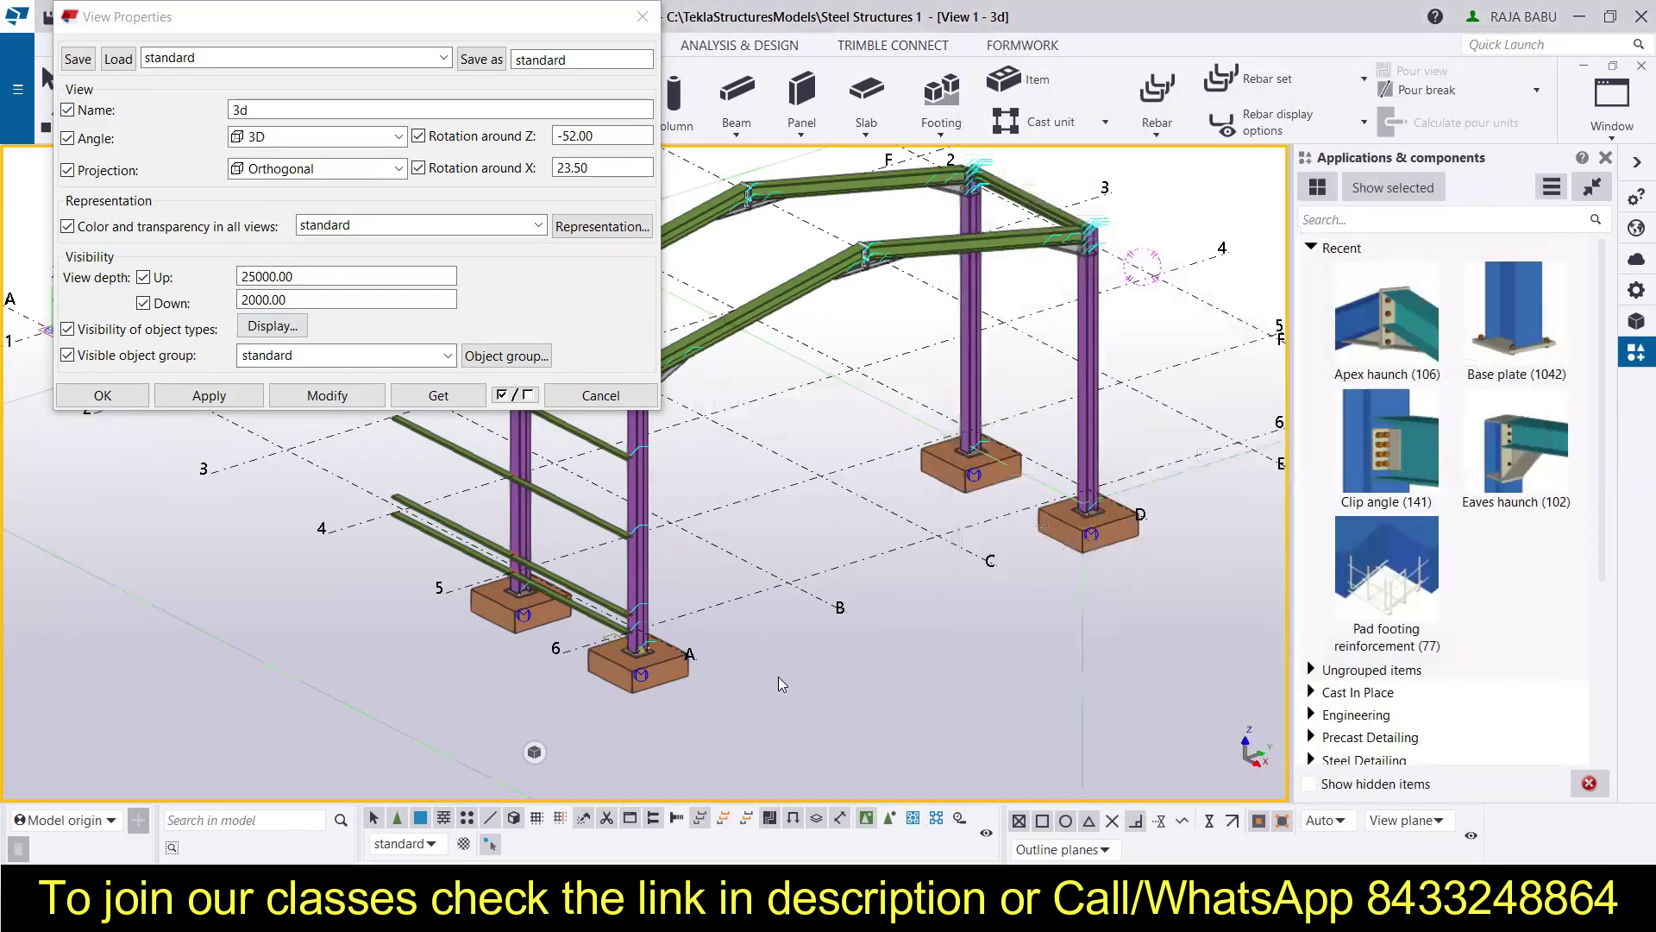
{"action": "left_click", "coordinate": [602, 395]}
Restrict selection to welds and open the properties of the weld joining the side rail support angle to the column
{"action": "scroll", "coordinate": [633, 543], "scroll_direction": "up", "scroll_amount": 6}
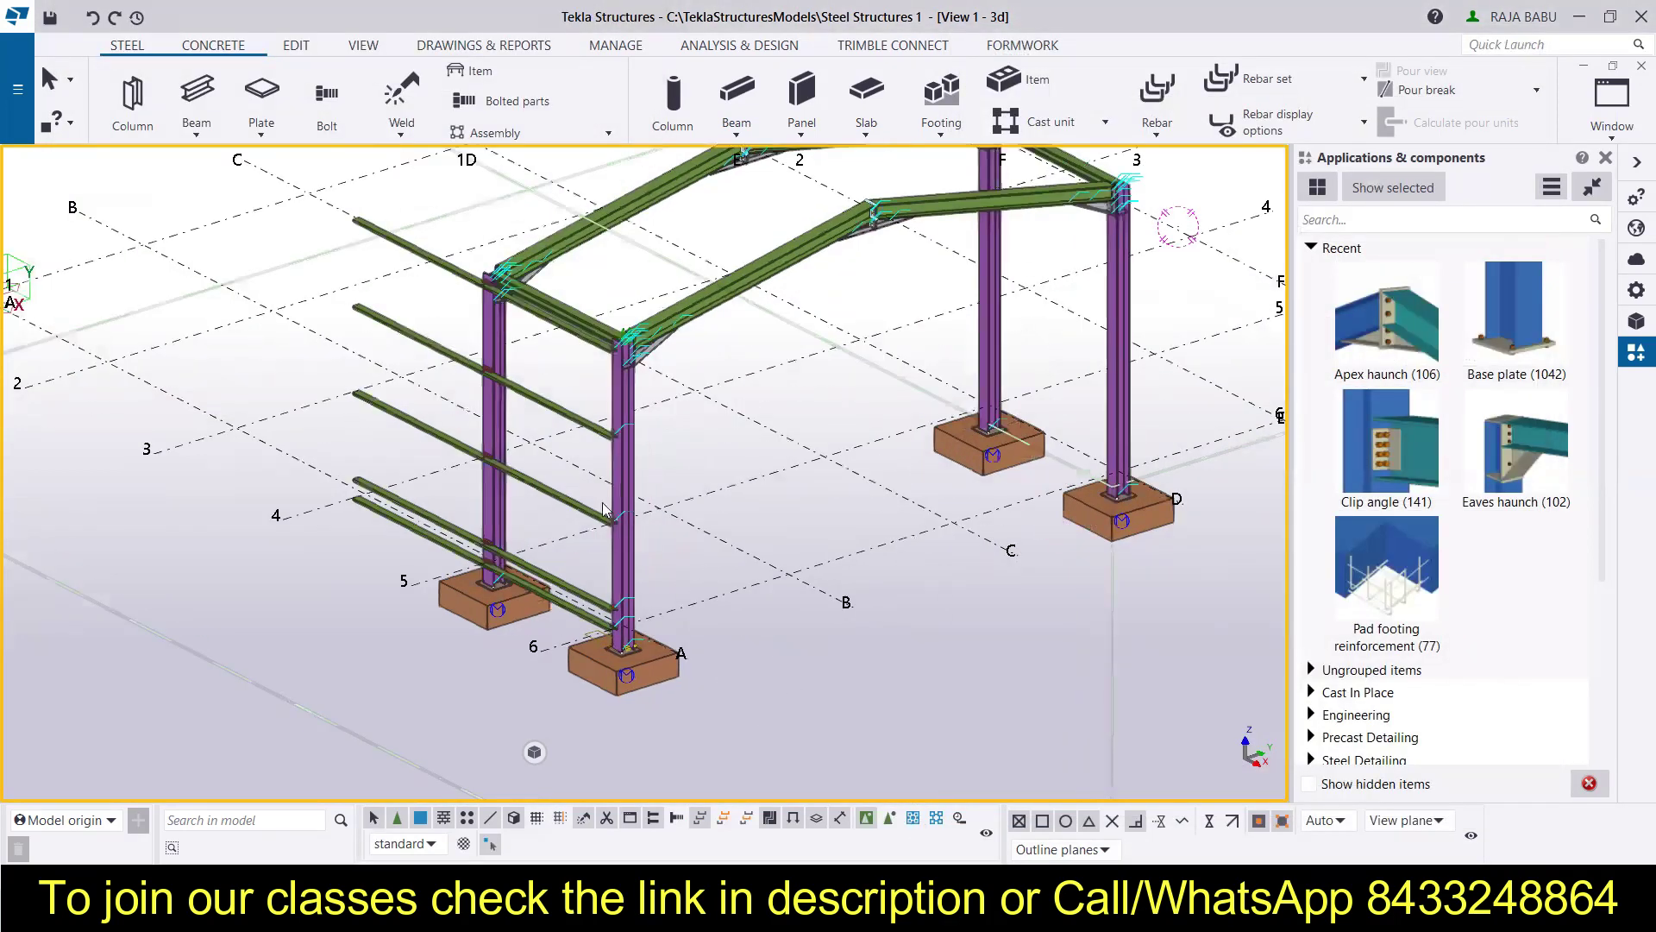
{"action": "scroll", "coordinate": [632, 543], "scroll_direction": "up", "scroll_amount": 5}
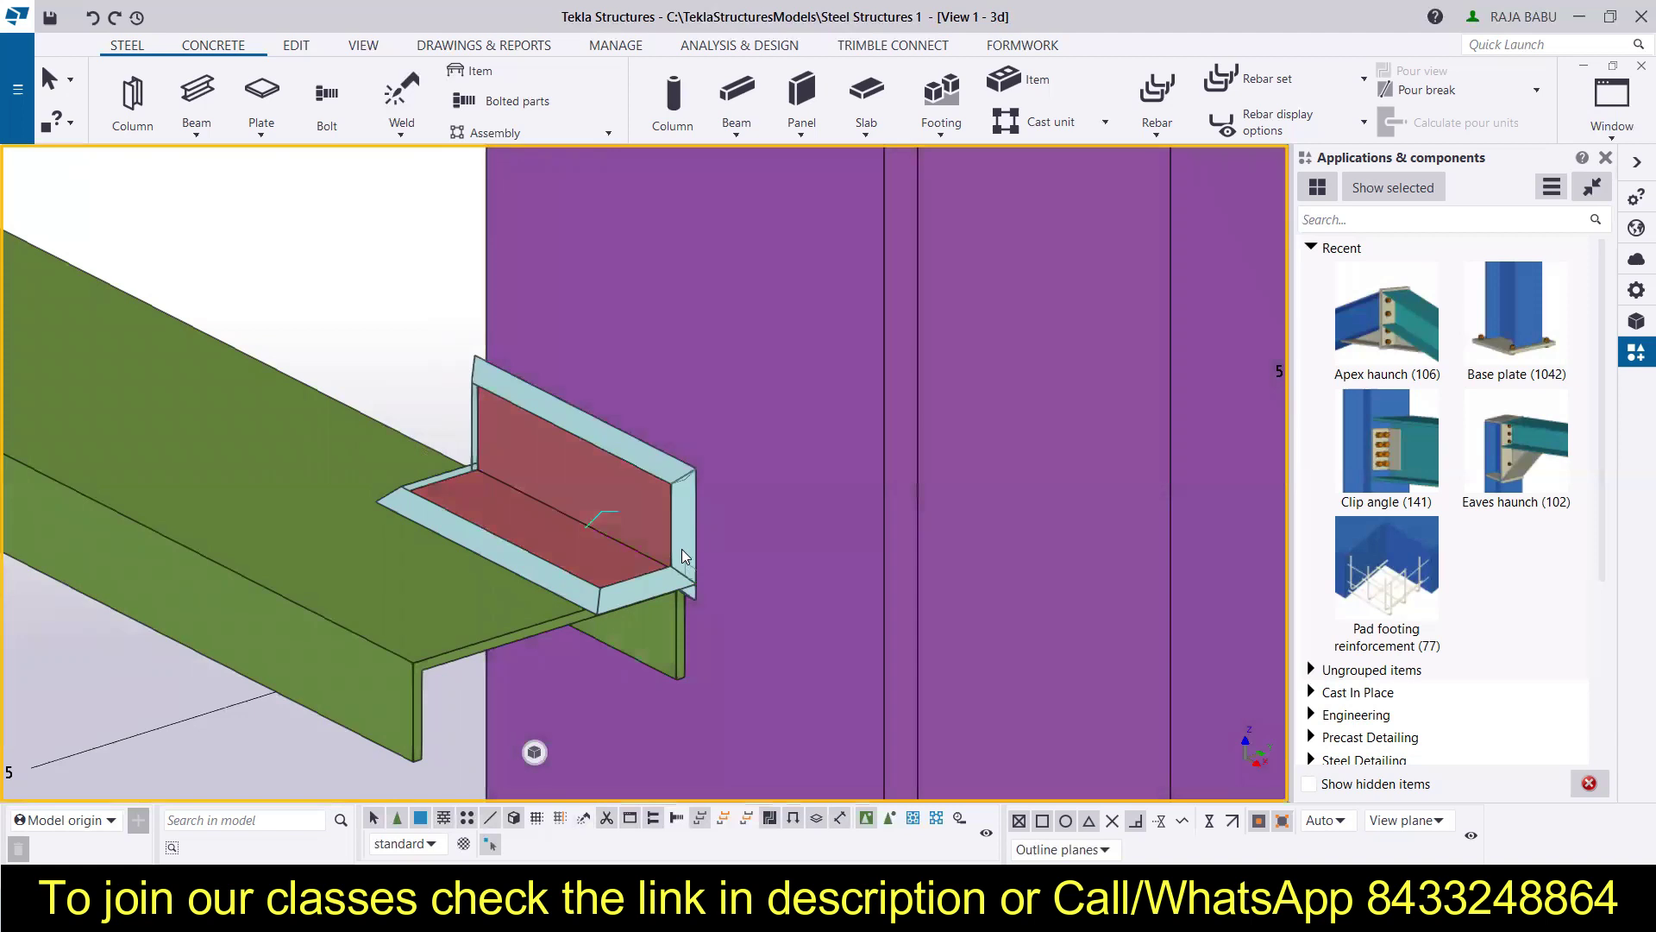
{"action": "left_click", "coordinate": [682, 551]}
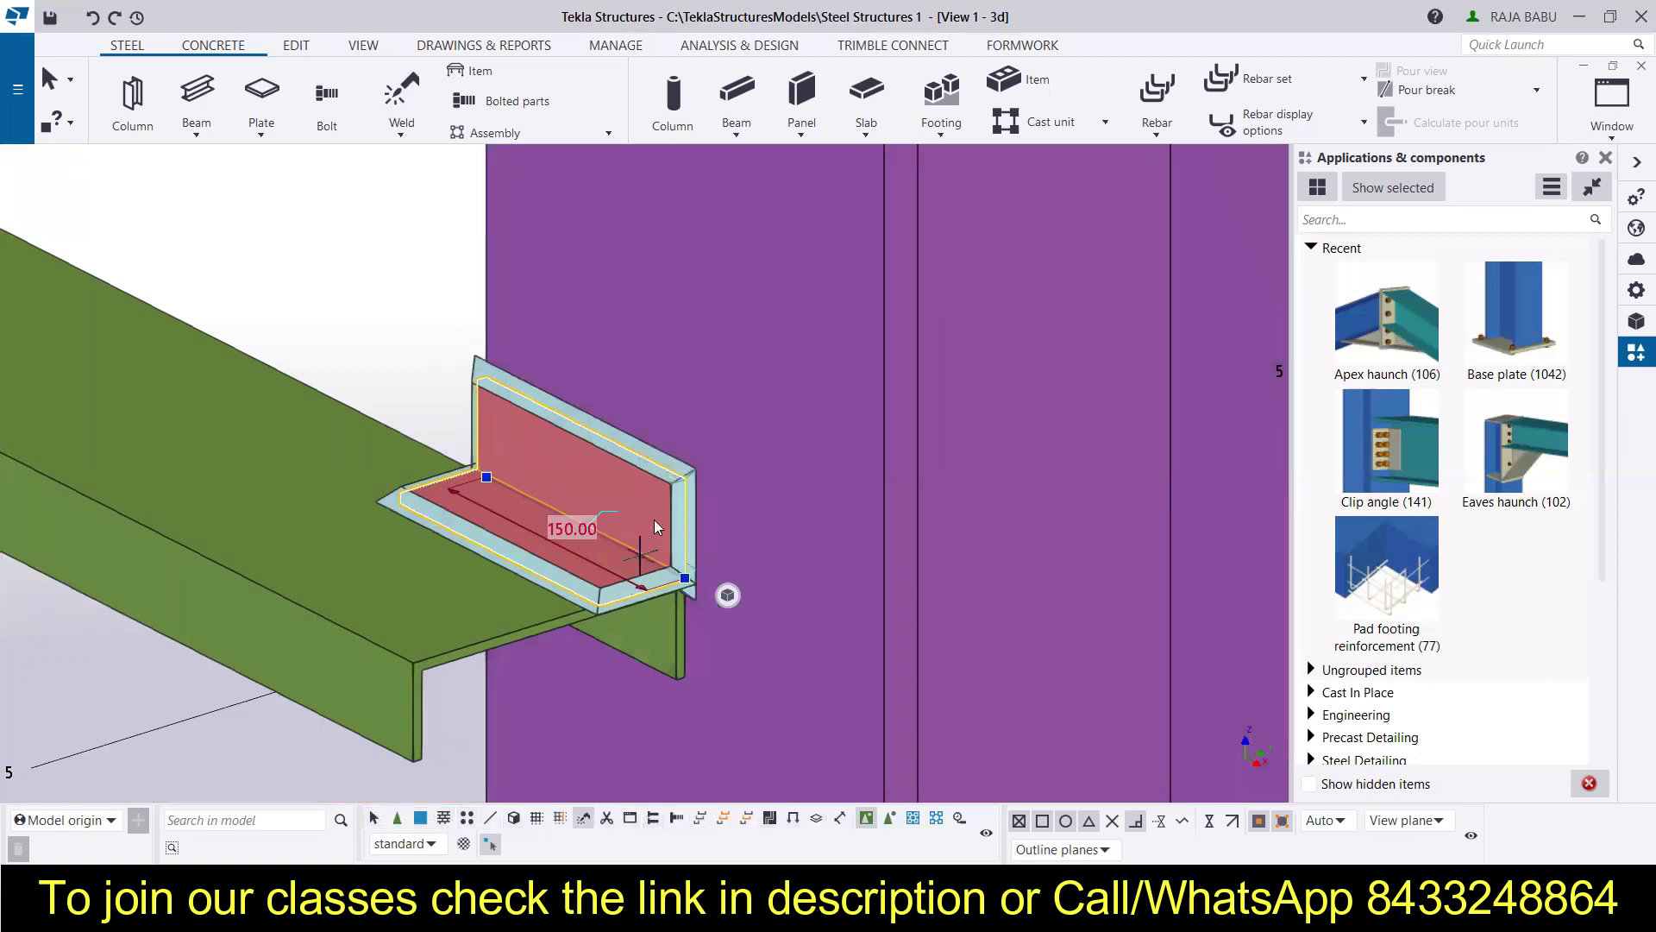
{"action": "left_click", "coordinate": [688, 501]}
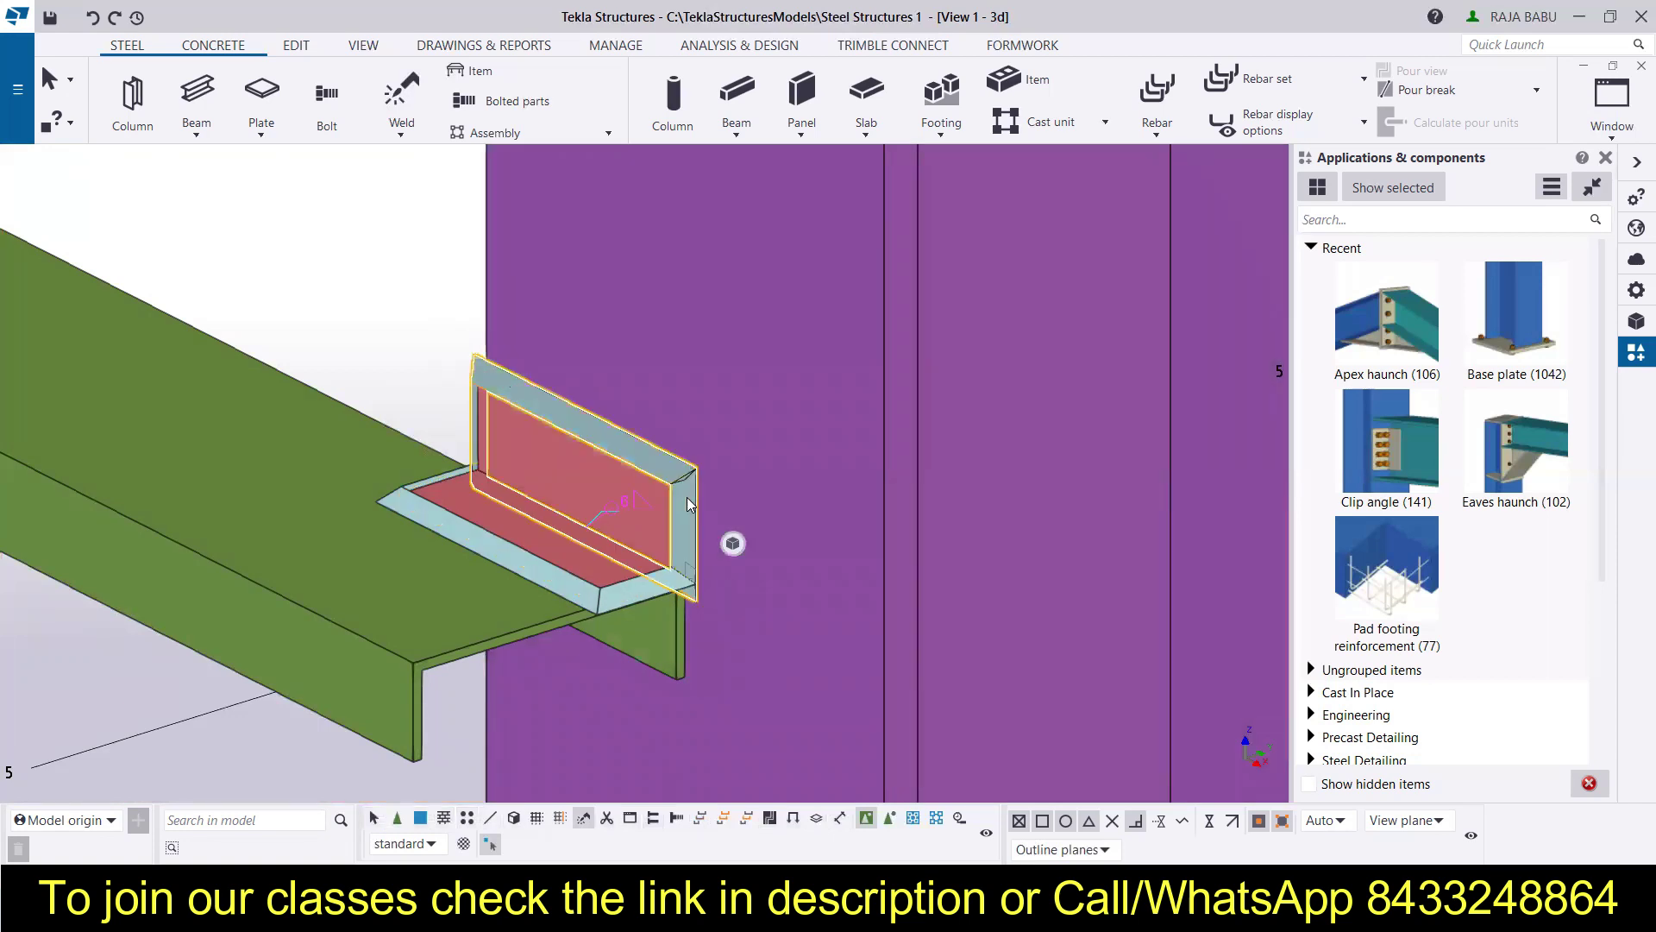
{"action": "double_click", "coordinate": [687, 497]}
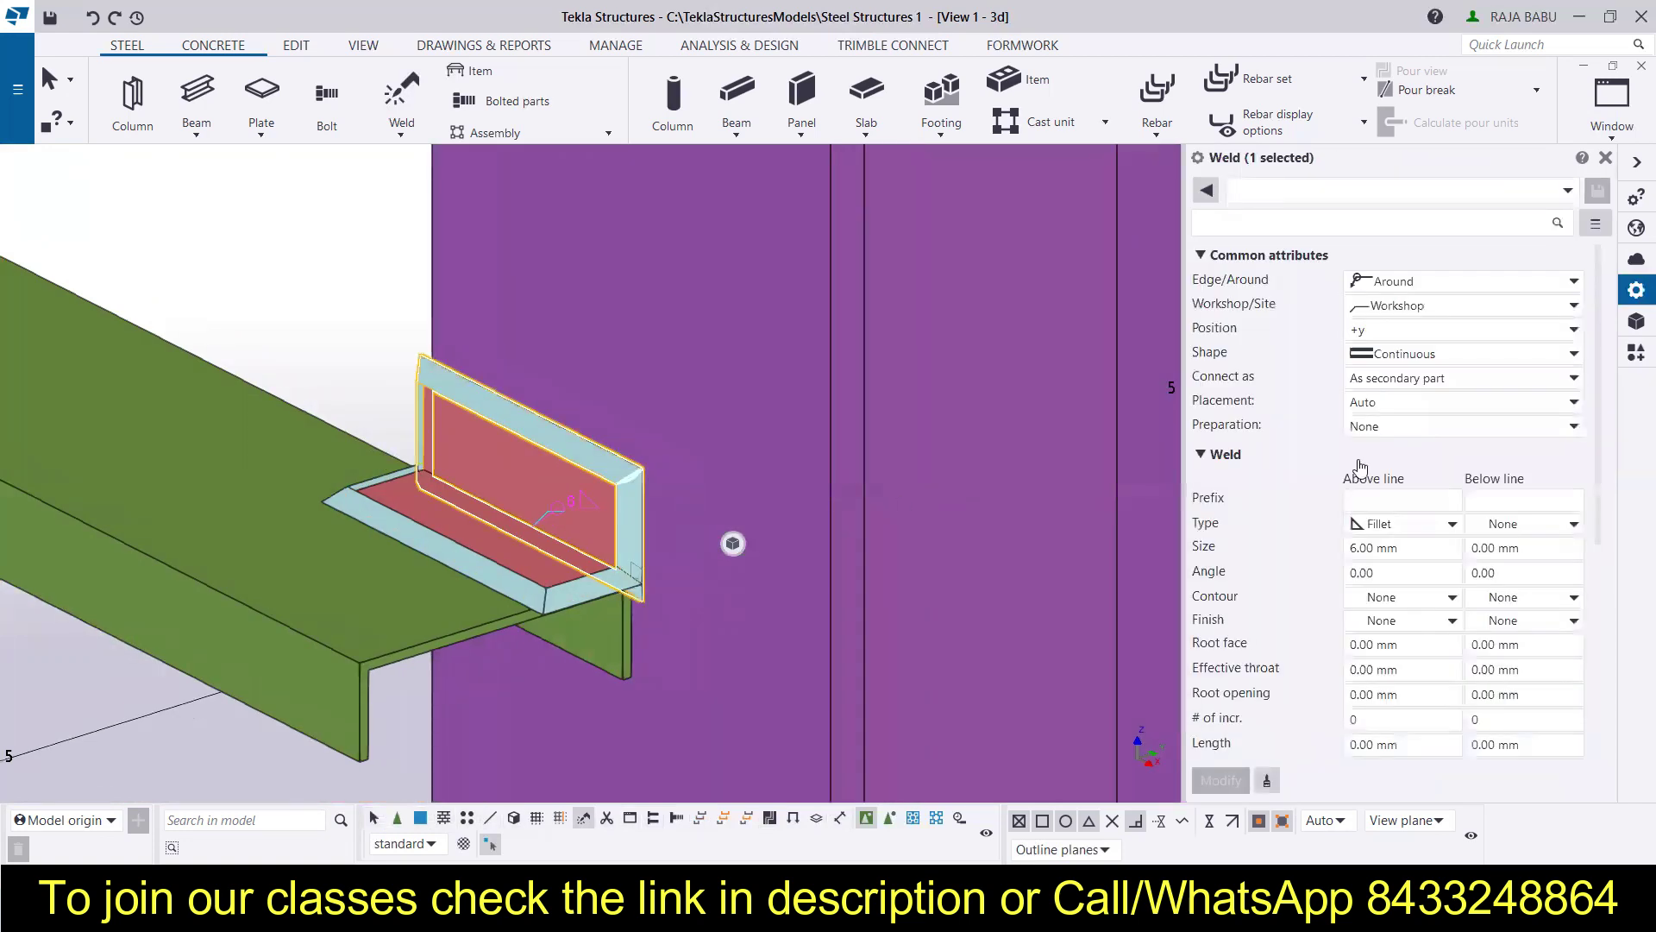
Set the angle weld's Edge/Around attribute to Edge and apply it to the weld
{"action": "left_click", "coordinate": [1387, 283]}
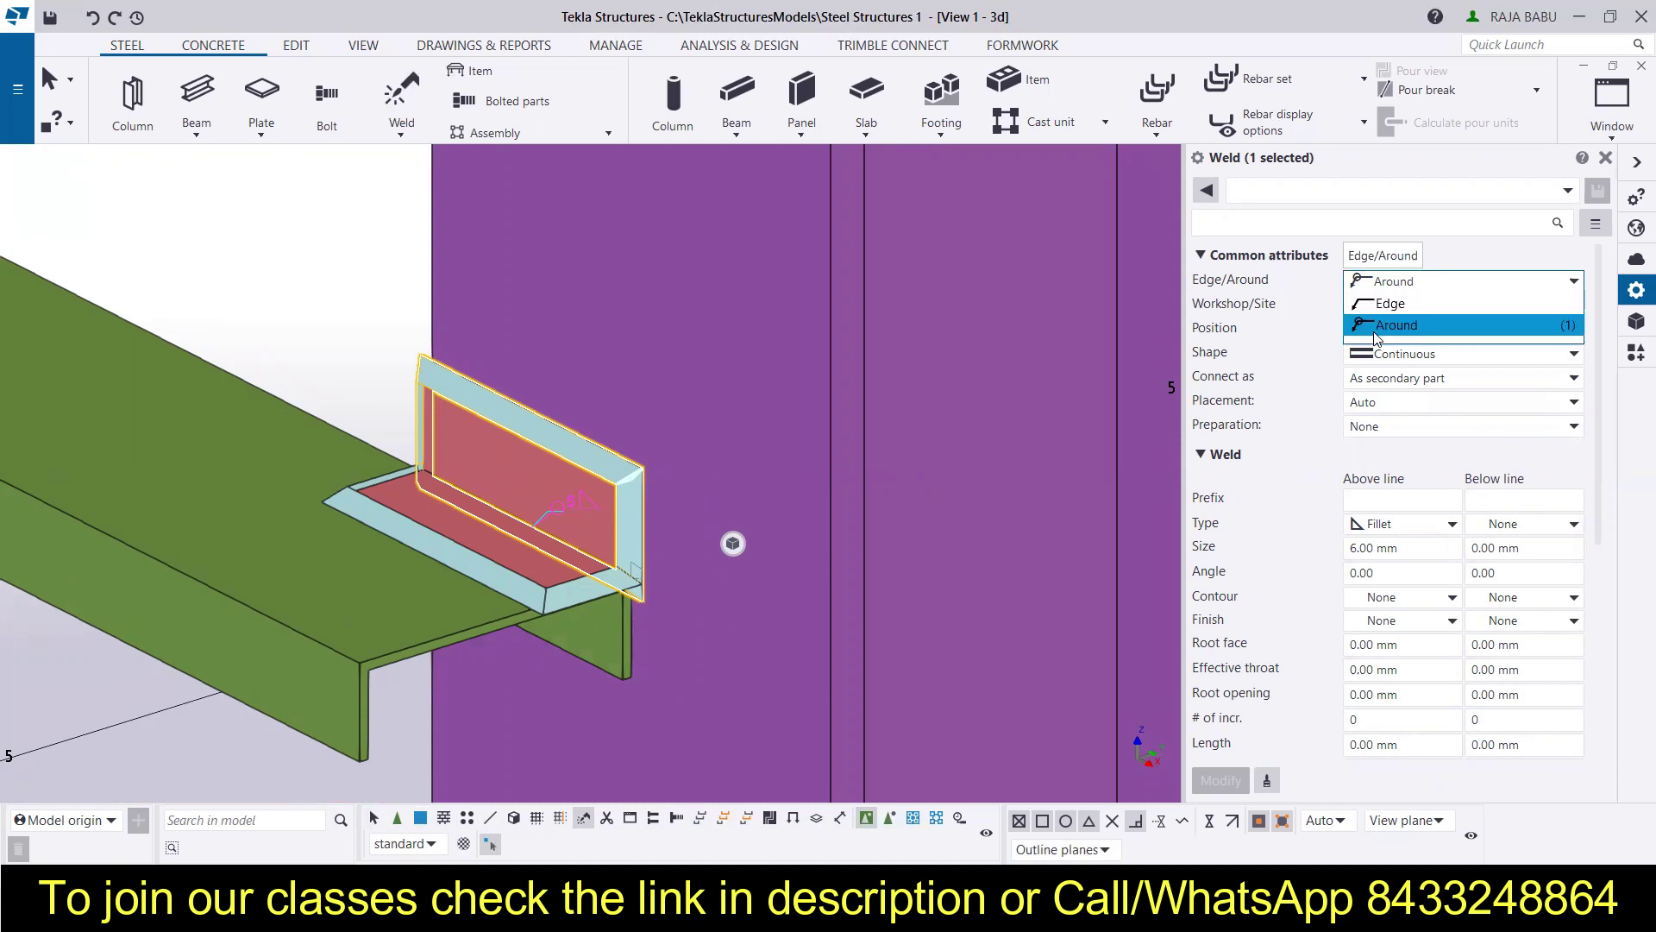
{"action": "left_click", "coordinate": [1389, 304]}
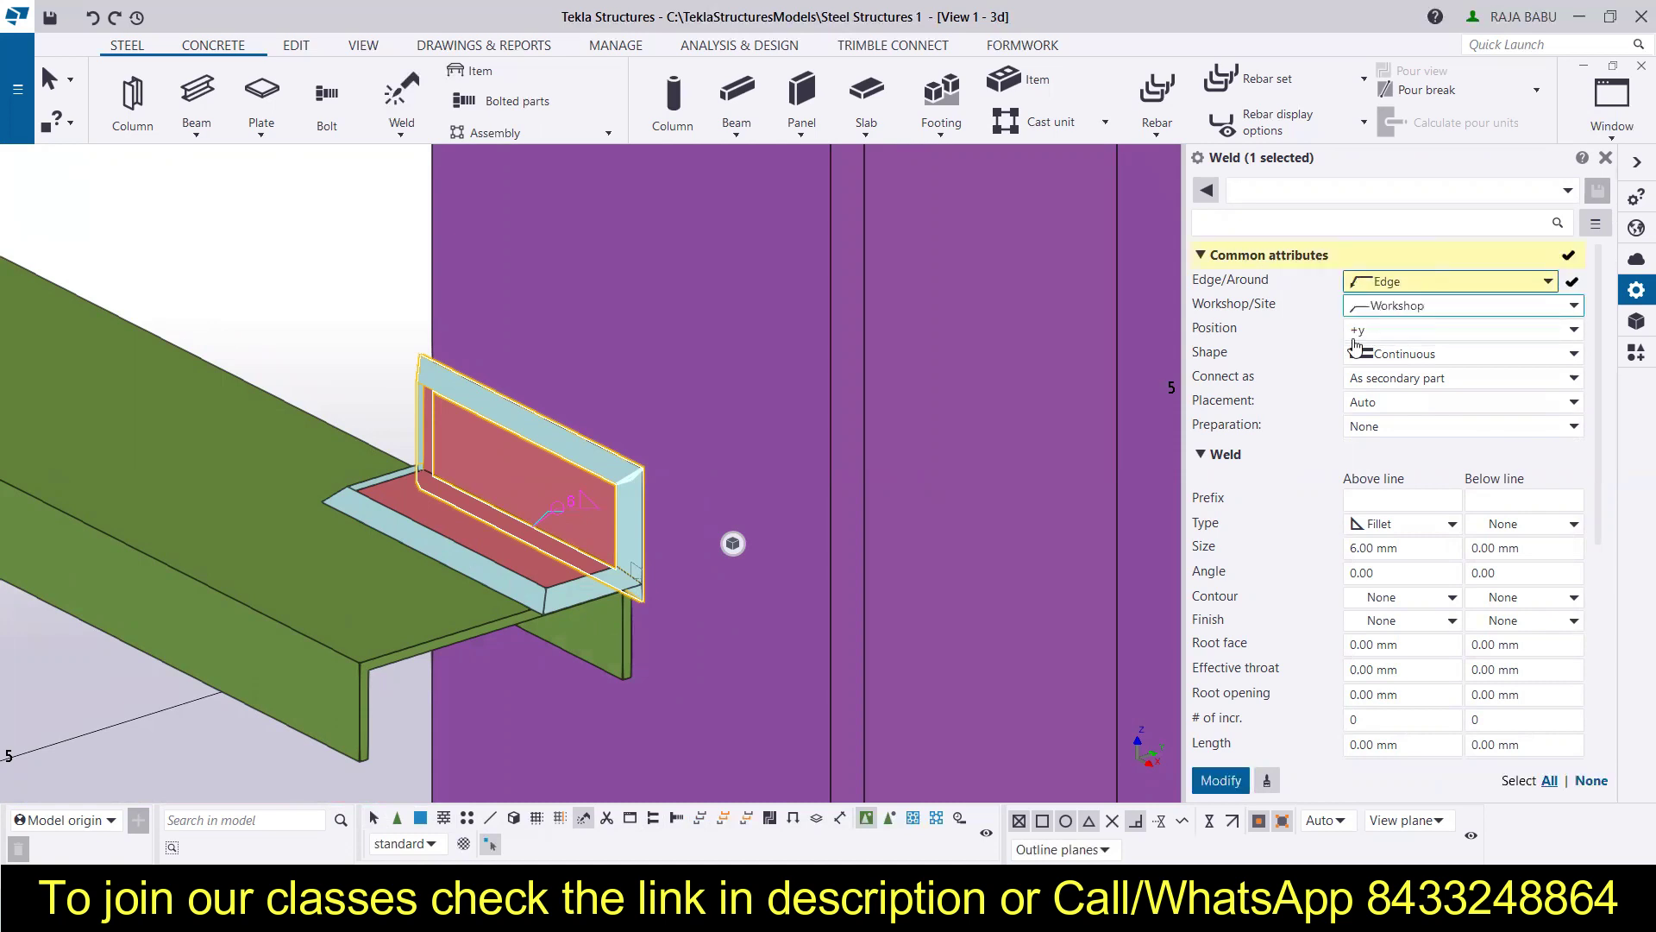
{"action": "left_click", "coordinate": [1221, 781]}
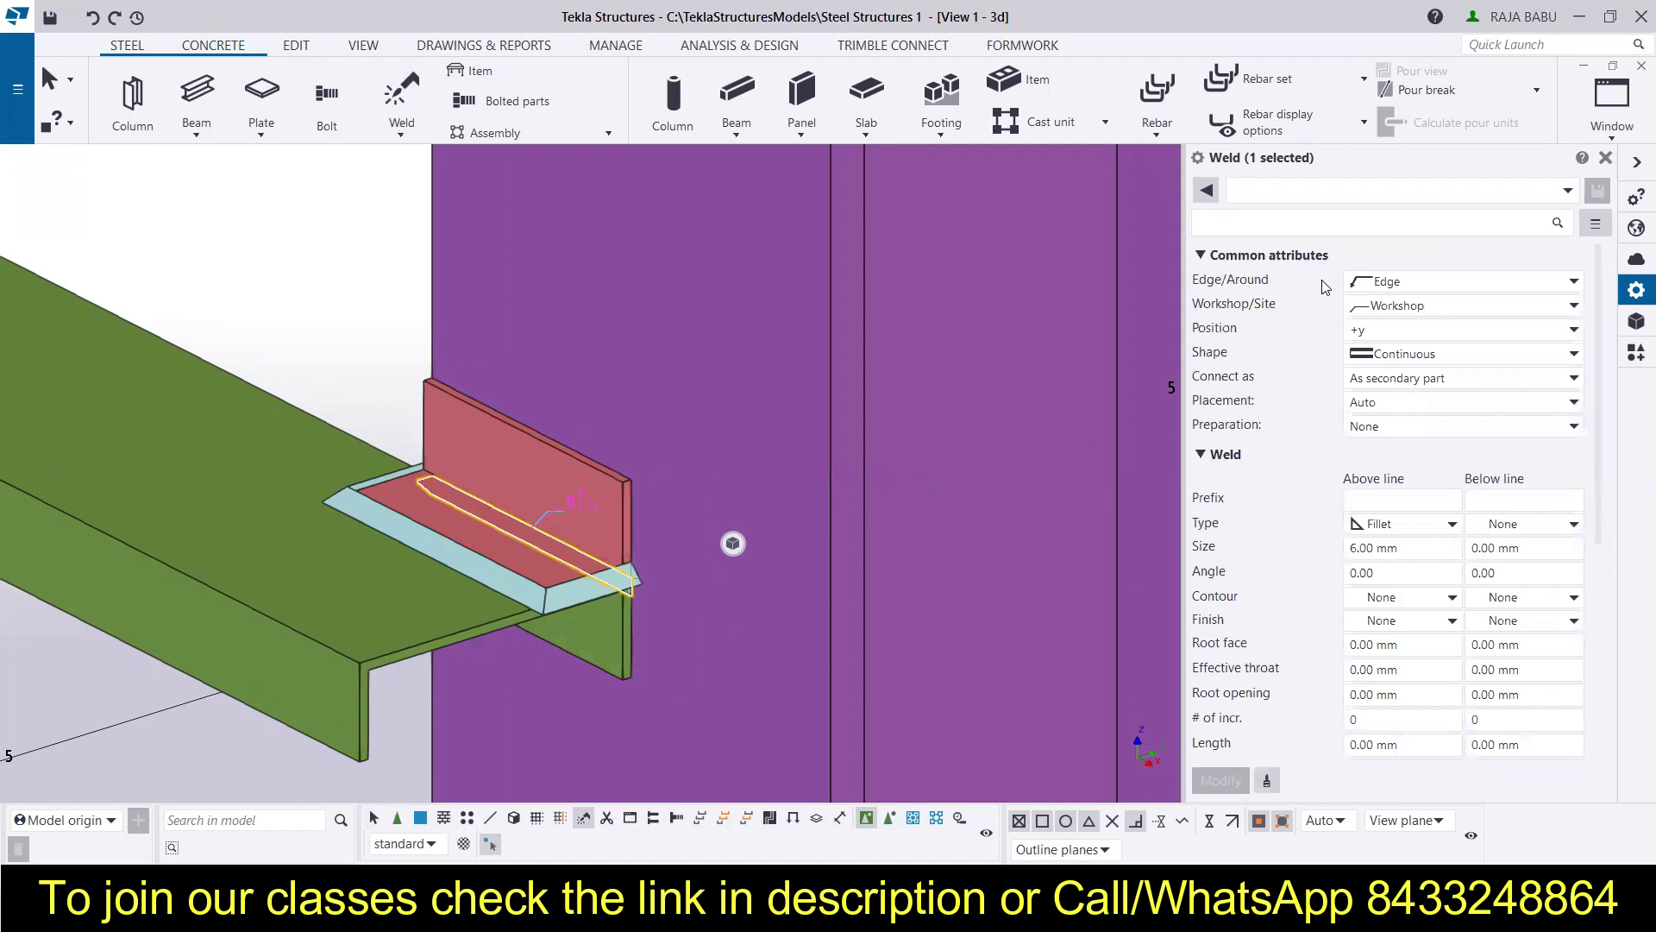
Set the angle weld's Edge/Around attribute back to Around and apply the change
{"action": "left_click", "coordinate": [1379, 283]}
{"action": "left_click", "coordinate": [1395, 322]}
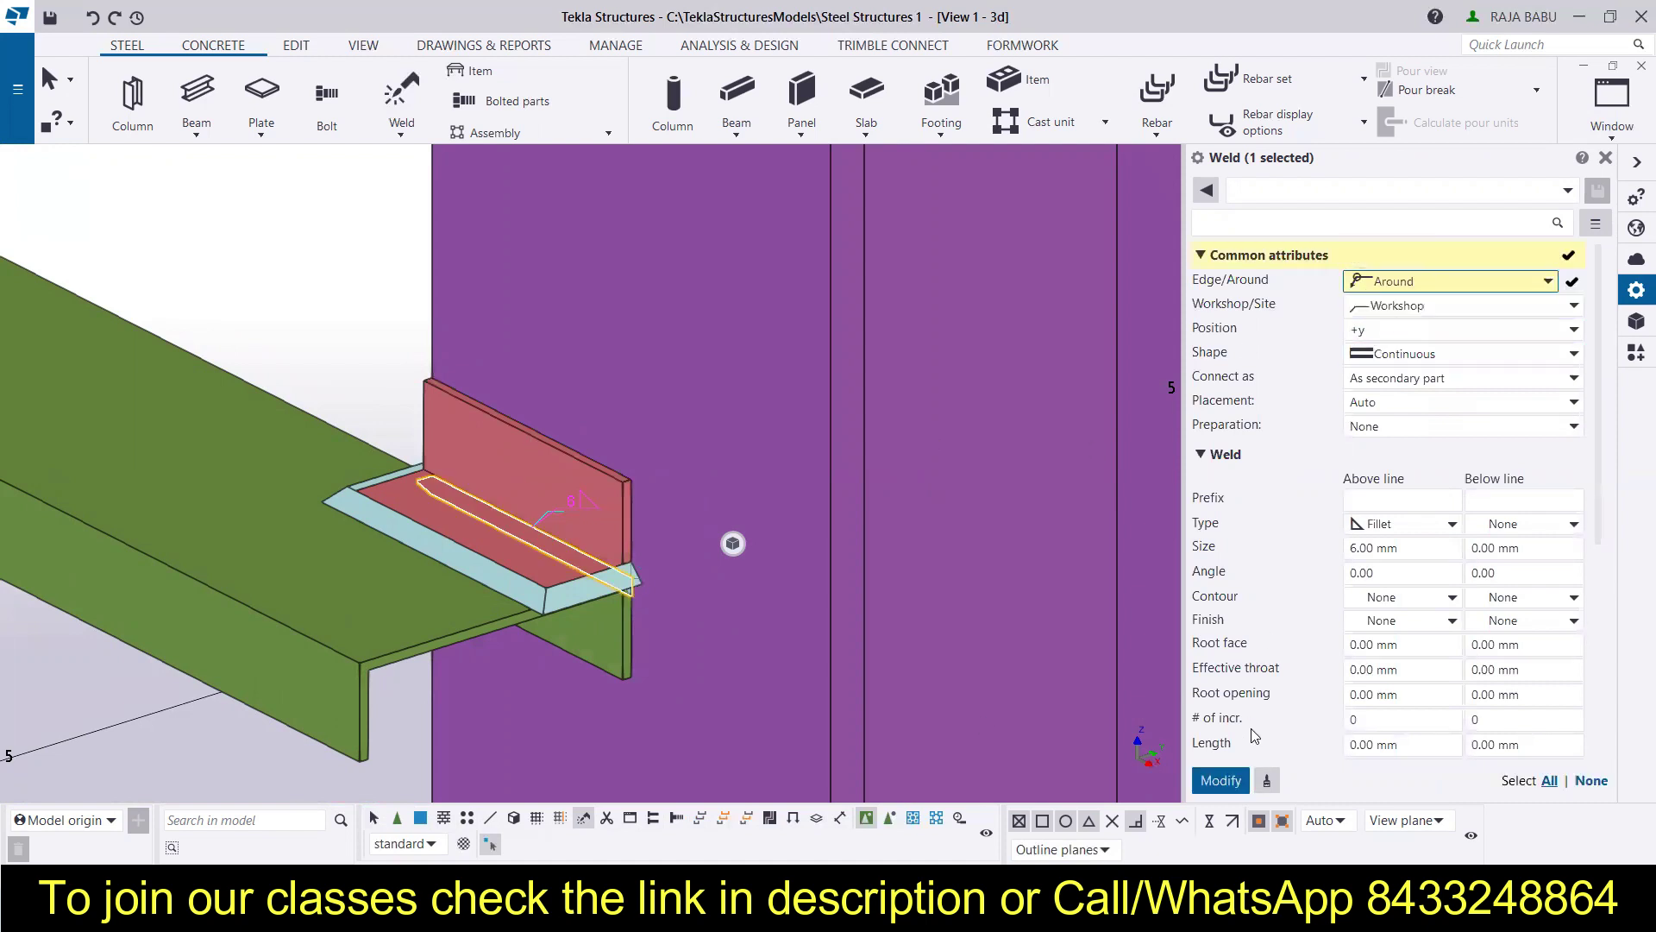
{"action": "left_click", "coordinate": [1222, 781]}
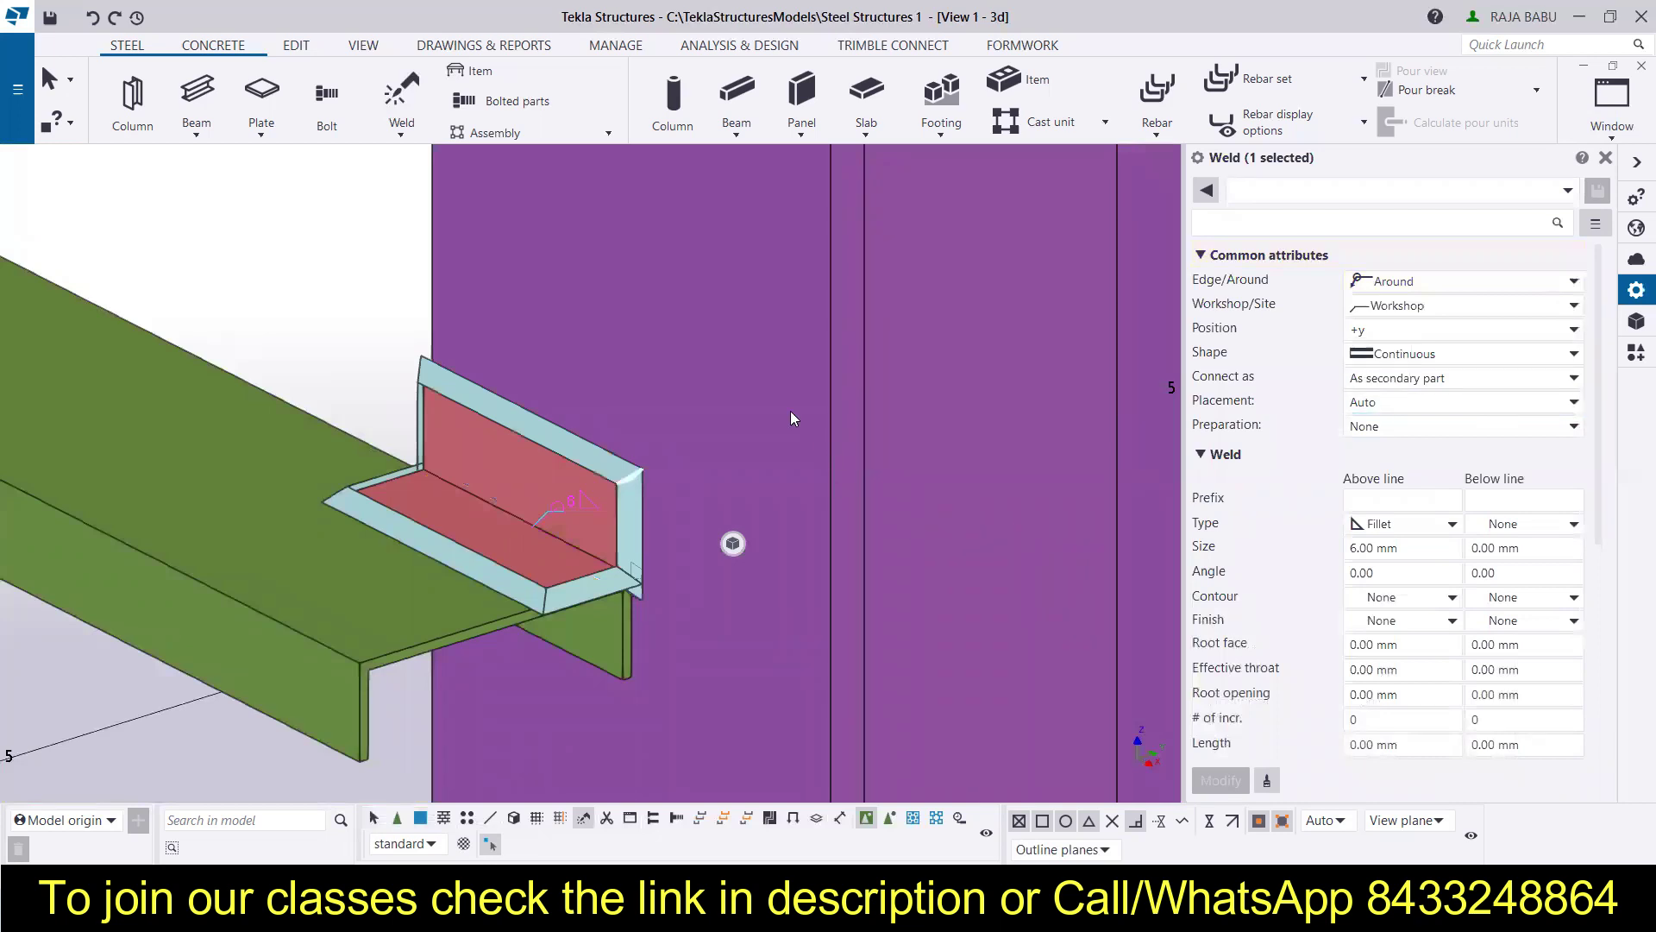
Enable selection of all object types and deselect the weld
{"action": "scroll", "coordinate": [791, 411], "scroll_direction": "down", "scroll_amount": 1}
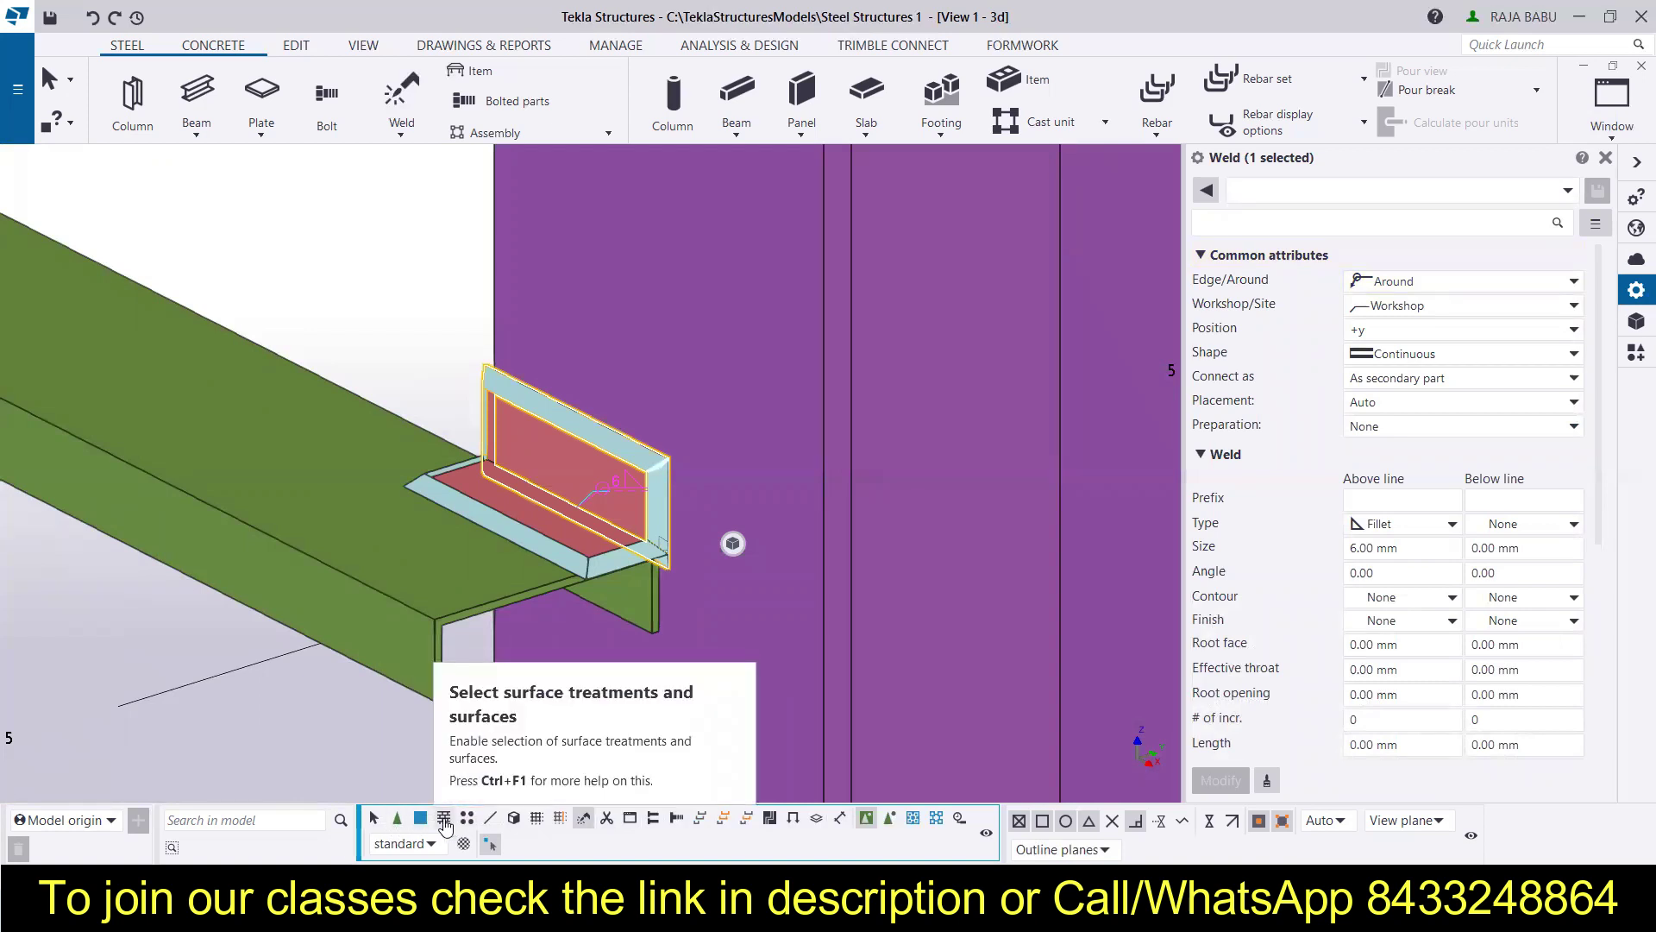
{"action": "left_click", "coordinate": [376, 818]}
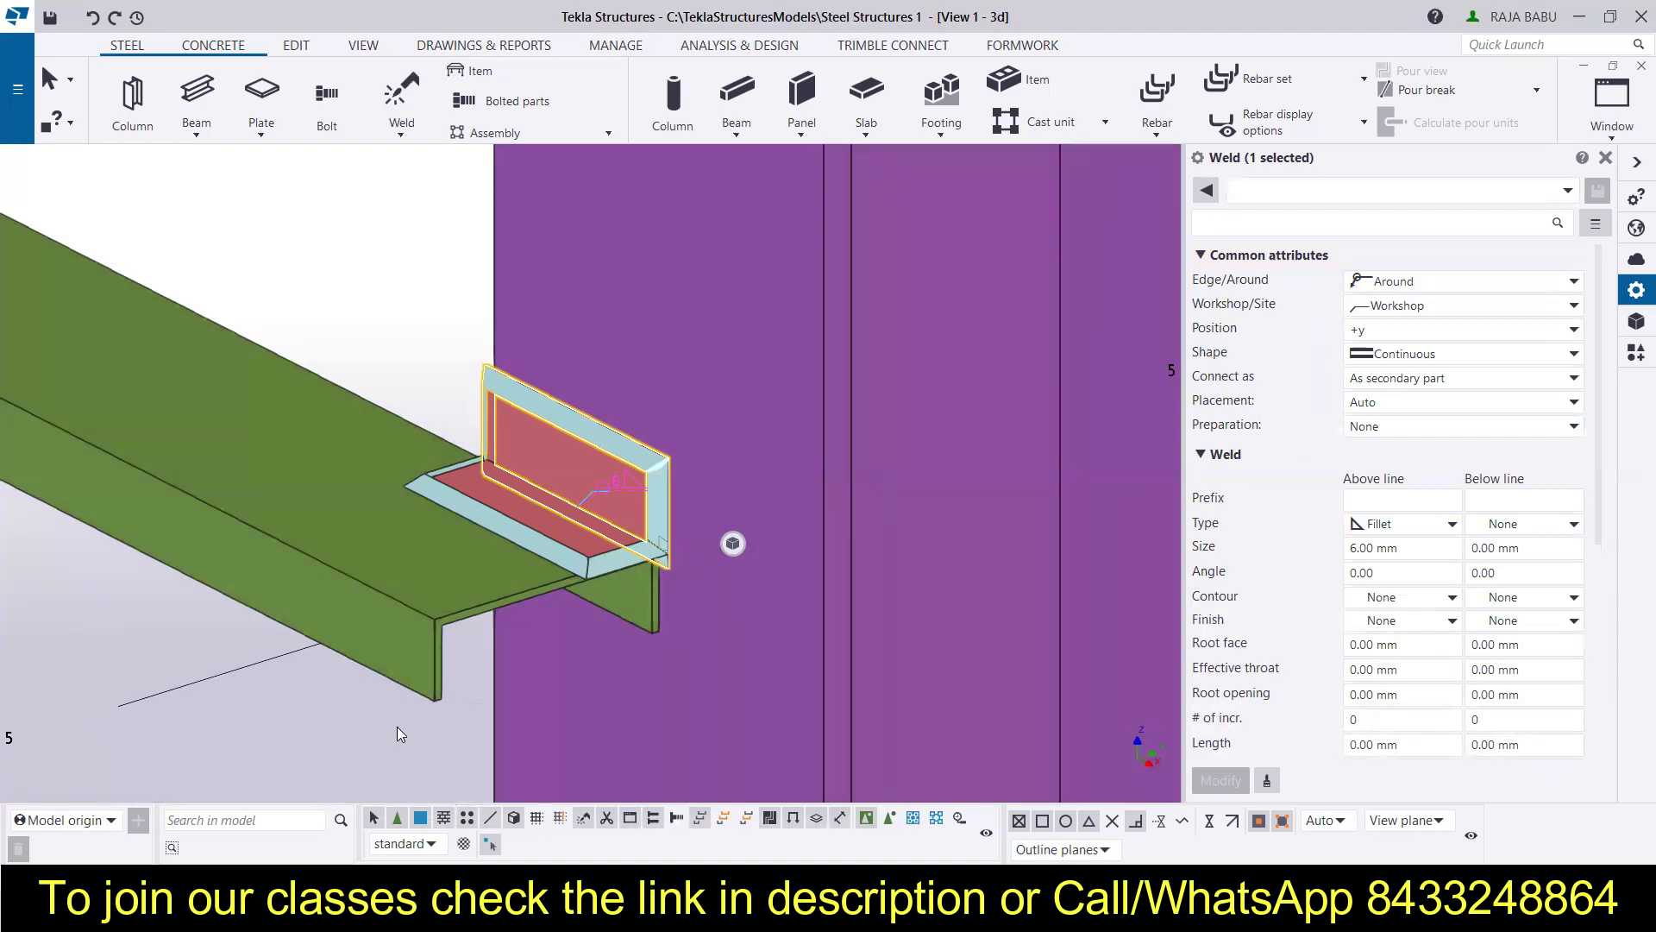
{"action": "left_click", "coordinate": [399, 734]}
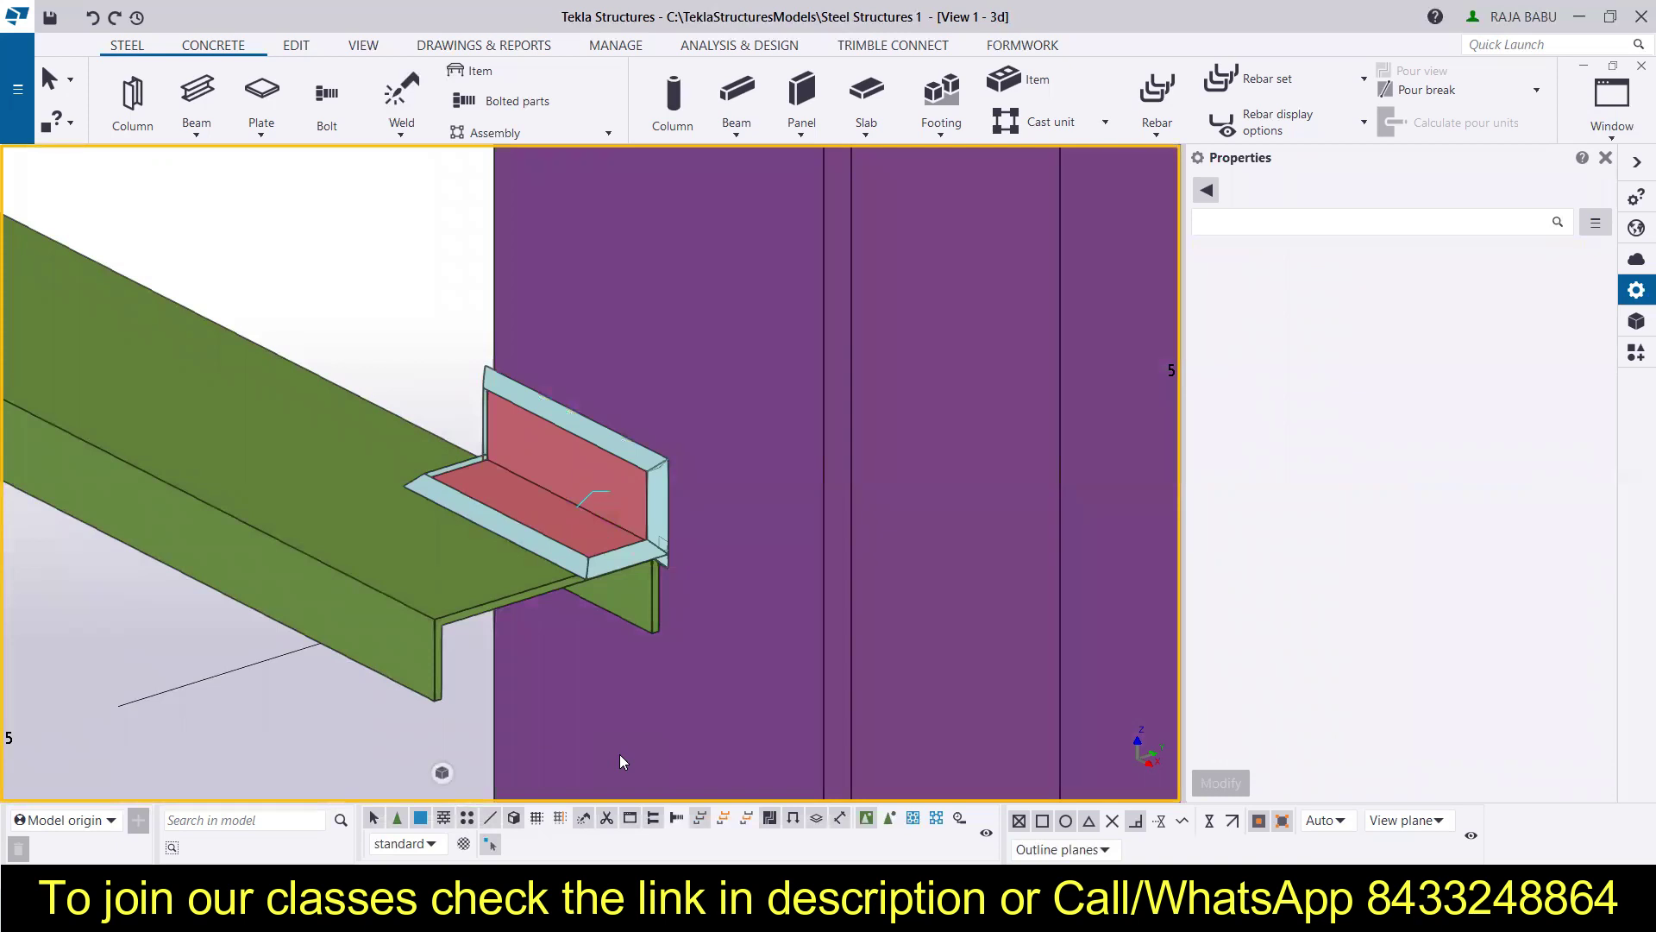